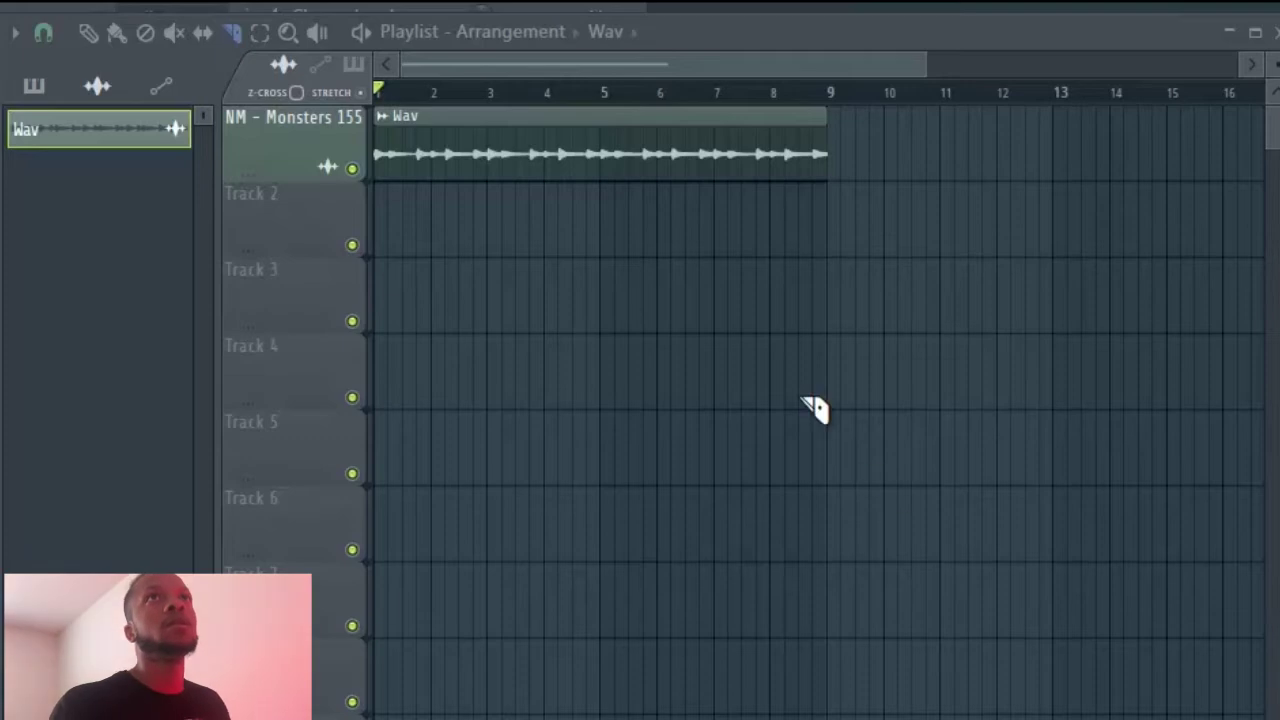
Play the Wav loop and route its channel to mixer insert 2.
{"action": "key", "text": "F6"}
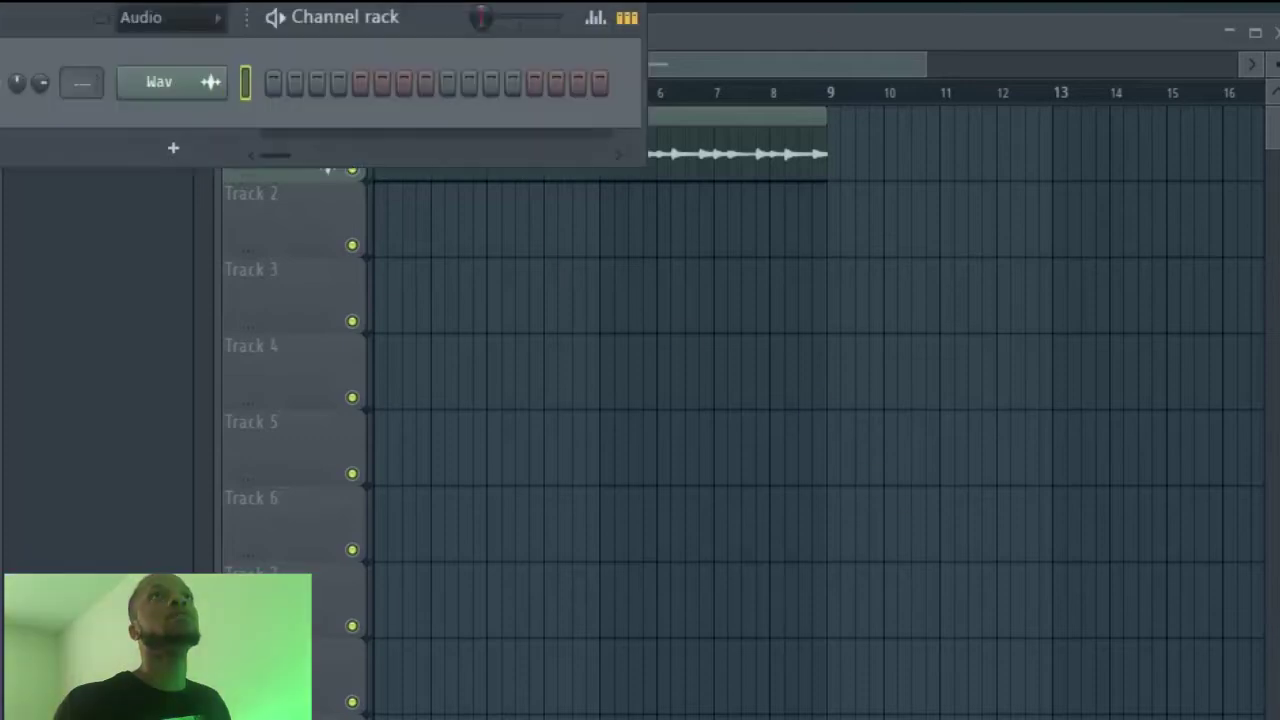
{"action": "key", "text": "F6"}
{"action": "key", "text": "F6"}
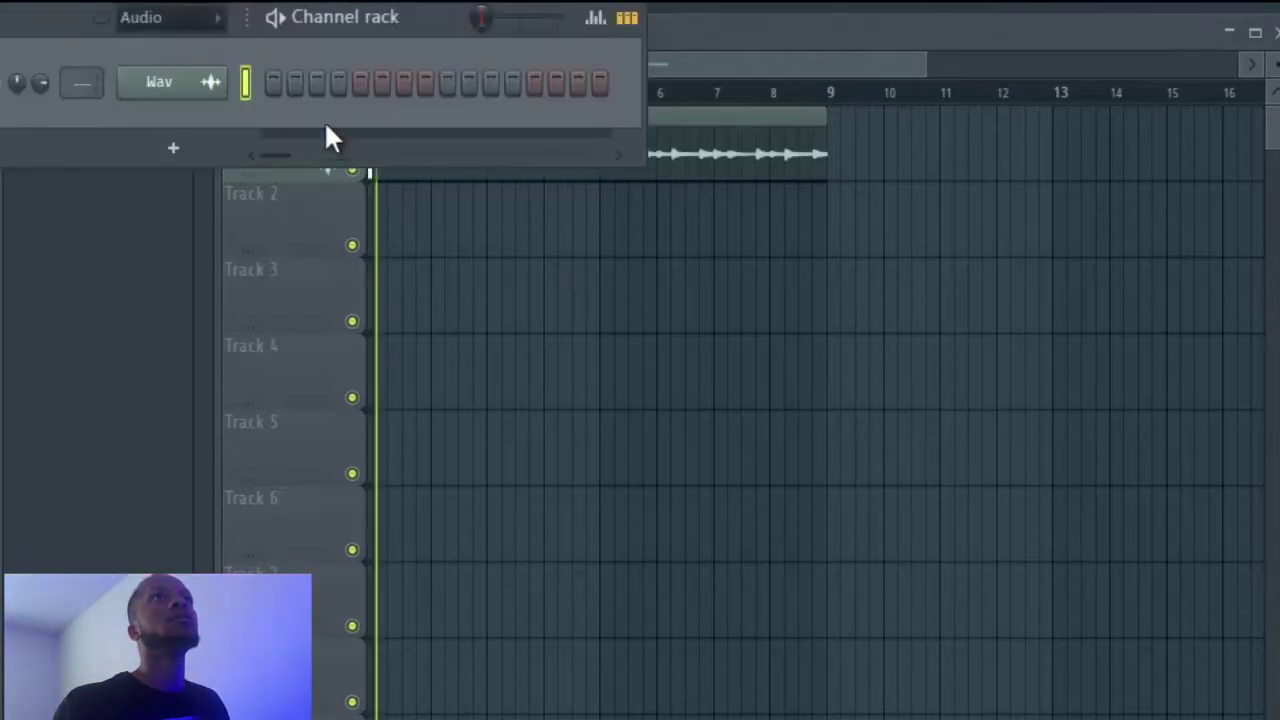
{"action": "key", "text": "F9"}
{"action": "key", "text": "F9"}
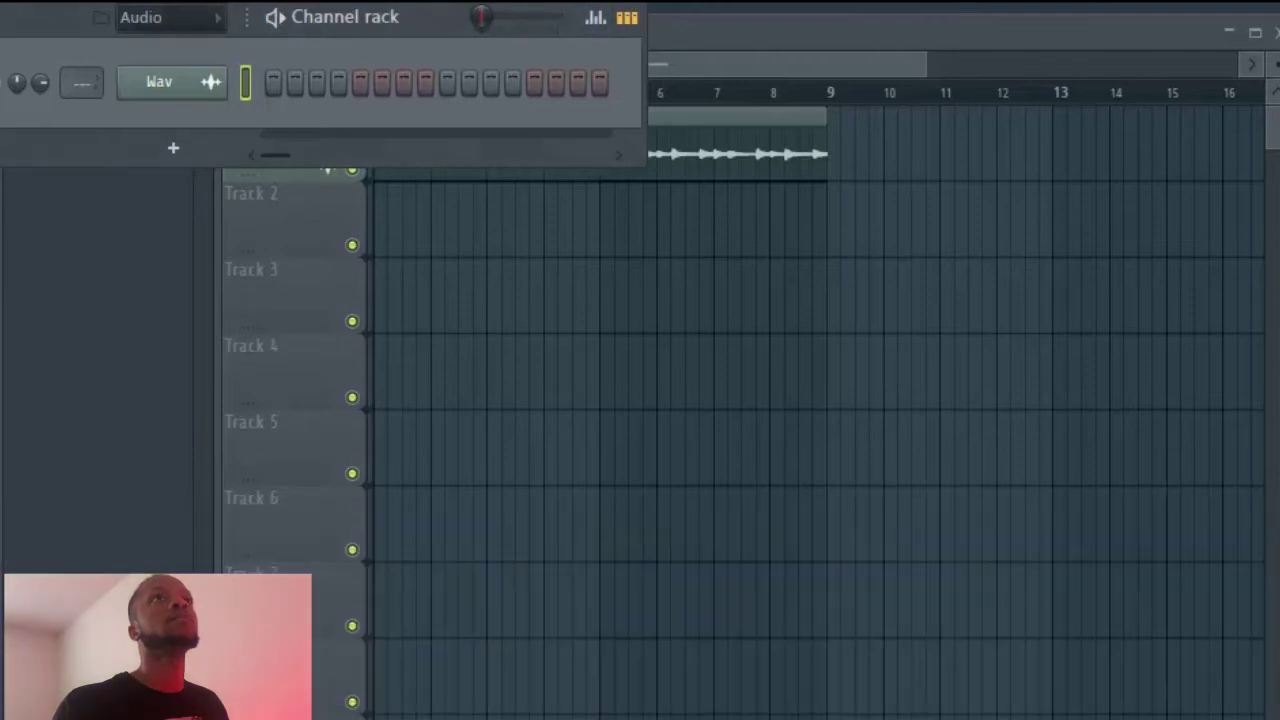
{"action": "key", "text": "F6"}
{"action": "key", "text": "space"}
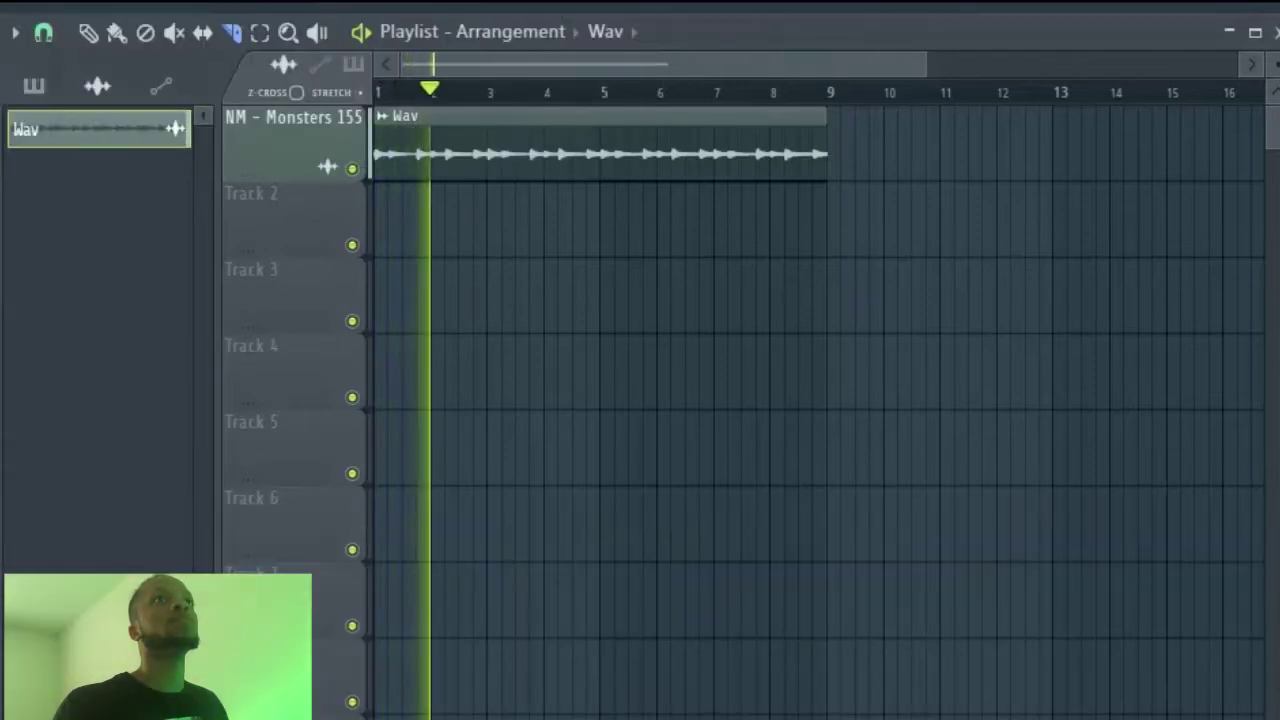
{"action": "key", "text": "F9"}
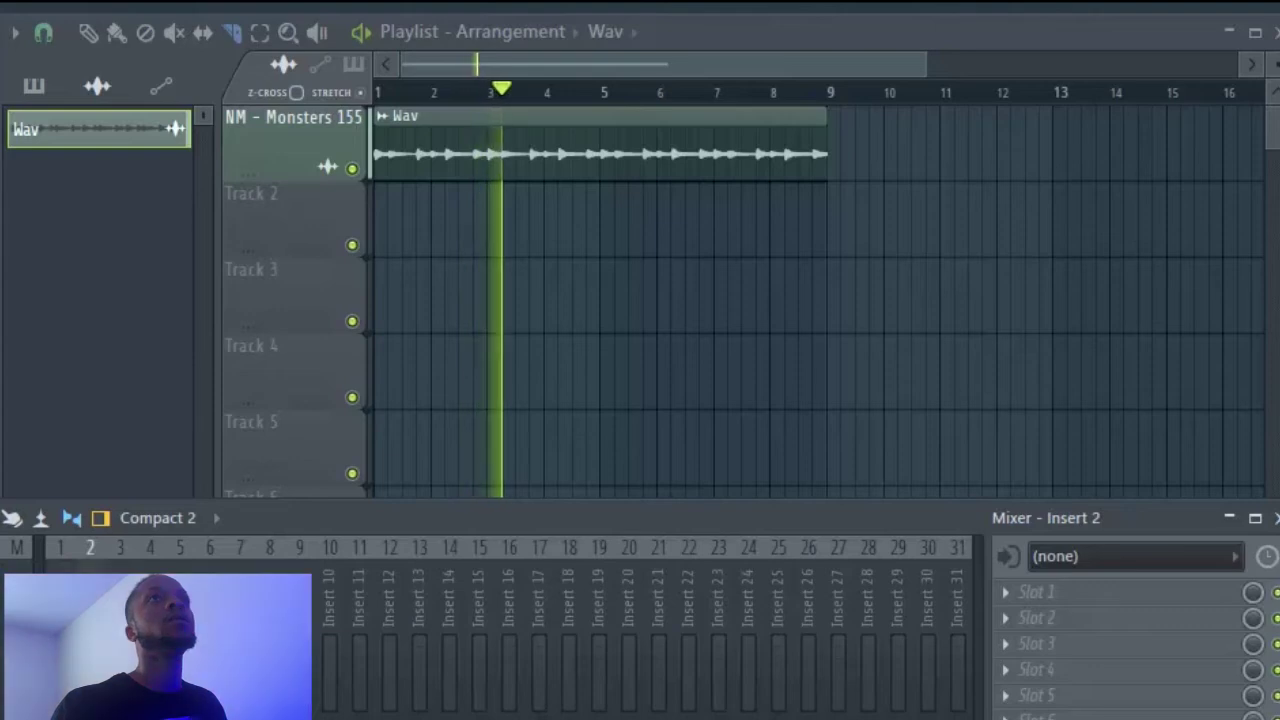
{"action": "right_click", "coordinate": [102, 640]}
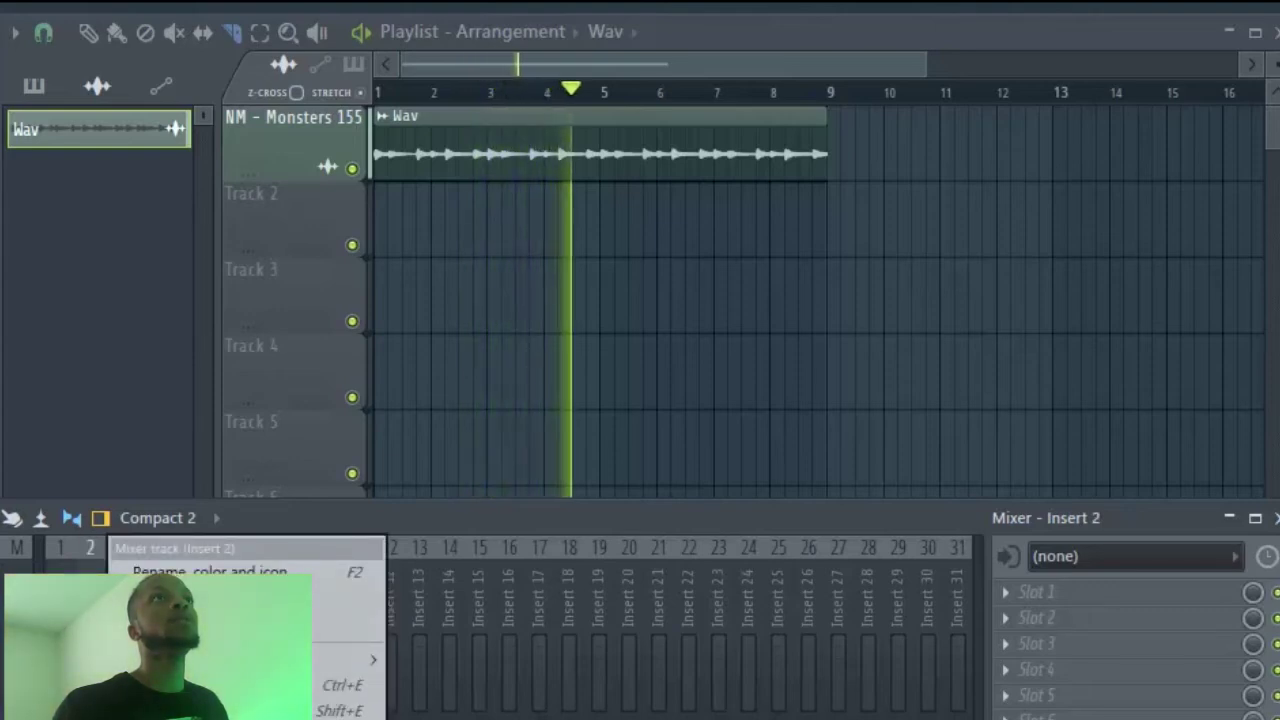
{"action": "left_click", "coordinate": [230, 718]}
{"action": "key", "text": "space"}
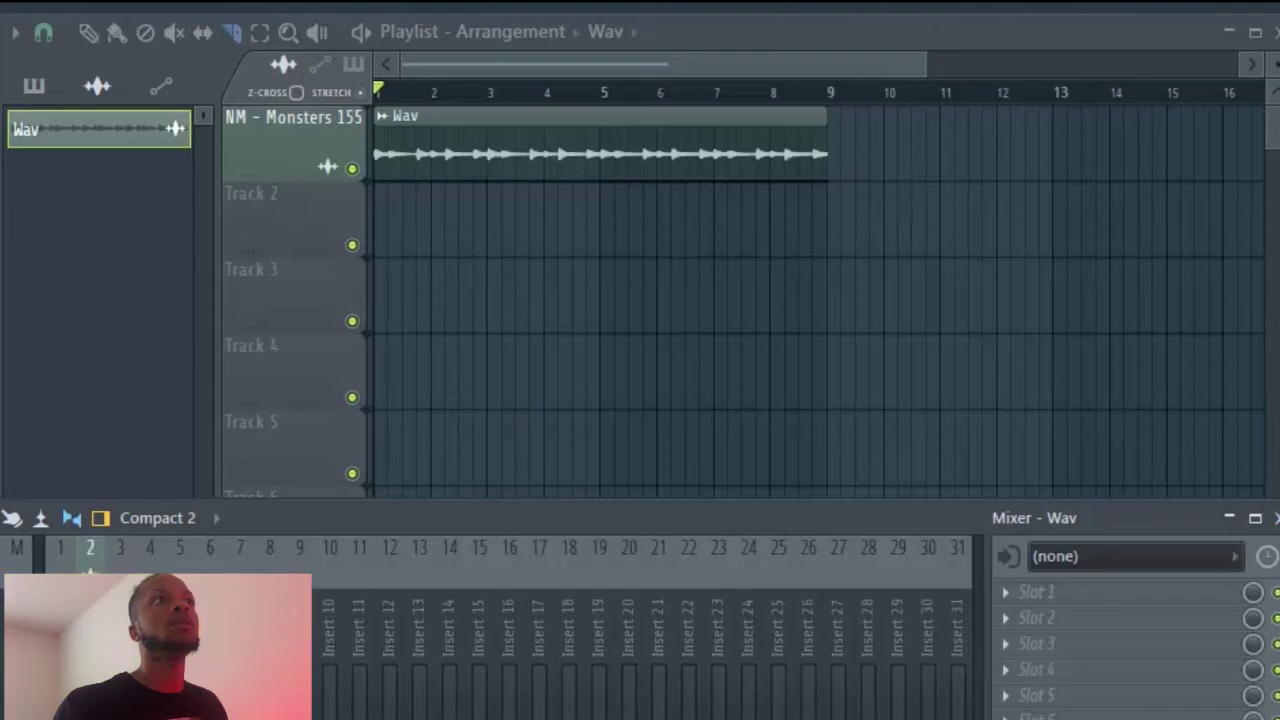
{"action": "key", "text": "space"}
{"action": "left_click", "coordinate": [1037, 592]}
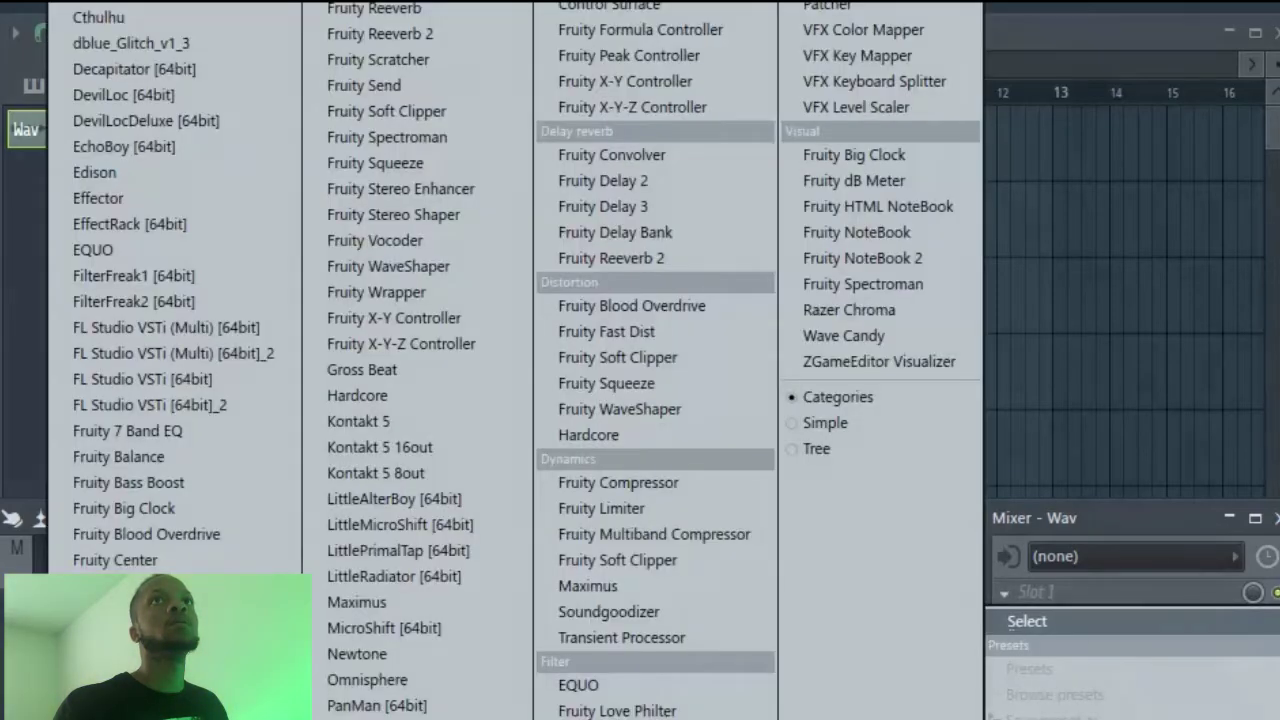
{"action": "left_click", "coordinate": [362, 369]}
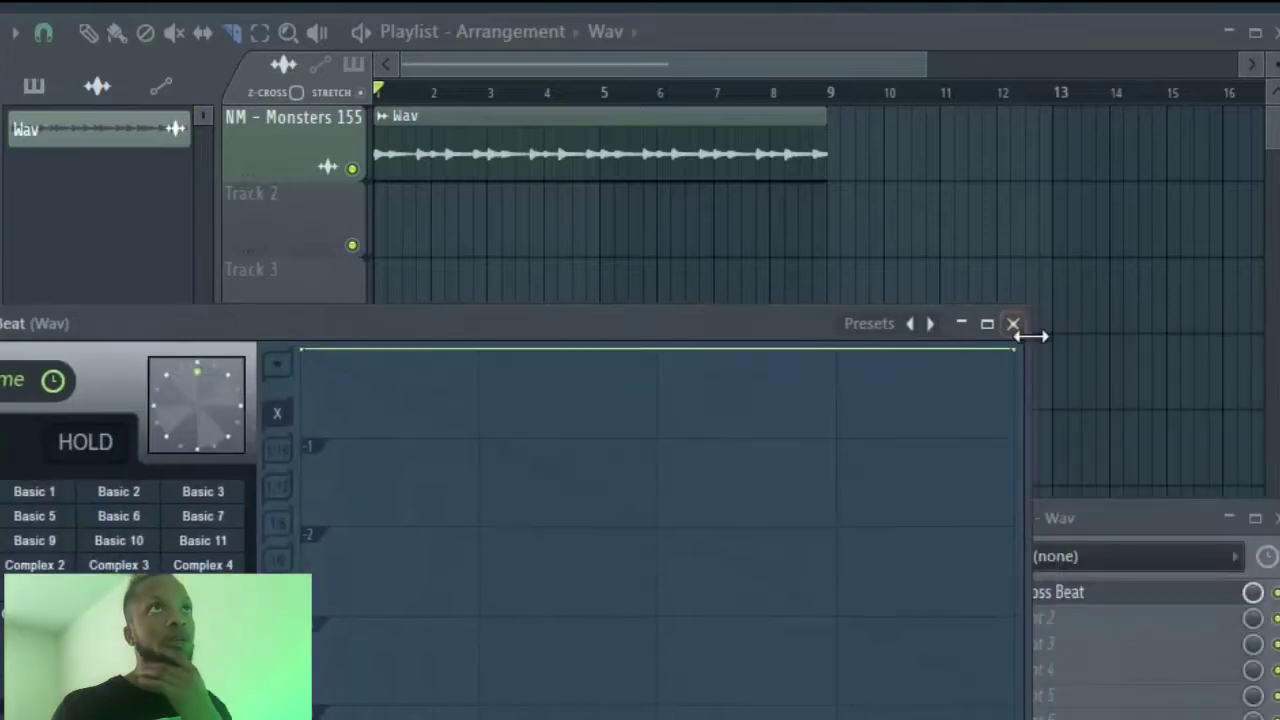
{"action": "left_click", "coordinate": [1025, 332]}
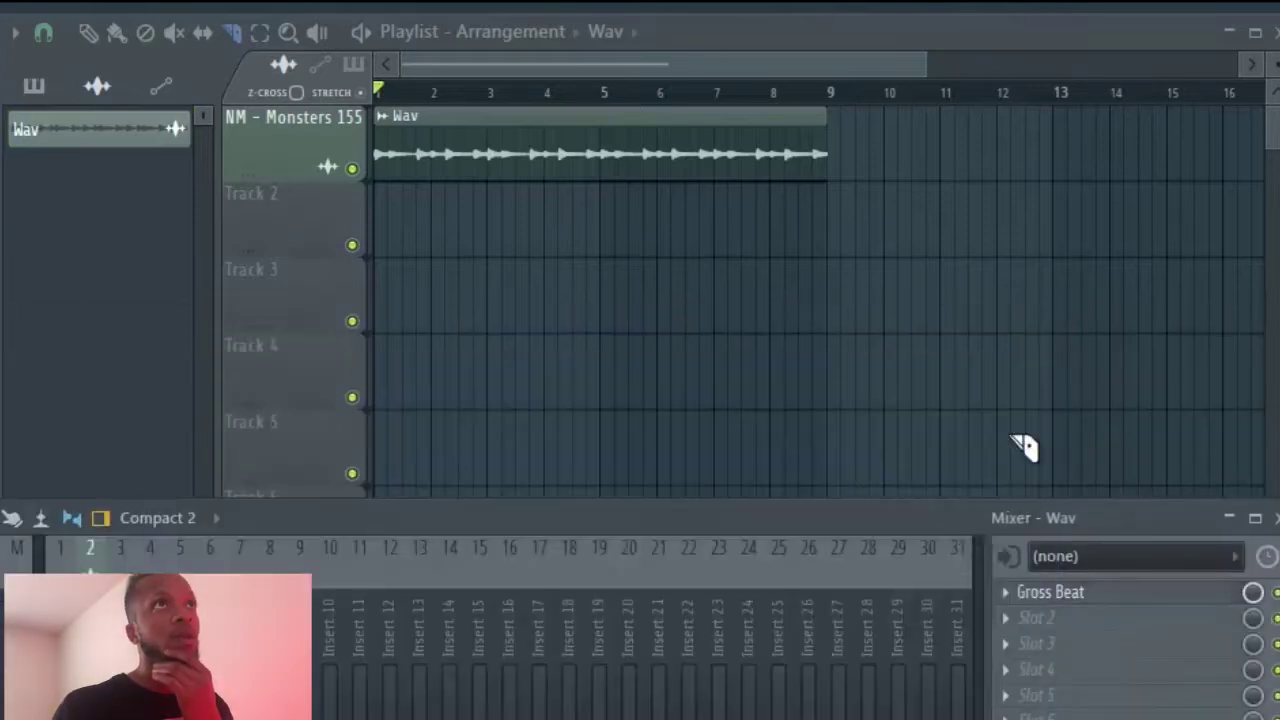
{"action": "left_click", "coordinate": [1001, 596]}
{"action": "mouse_move", "coordinate": [1050, 622]}
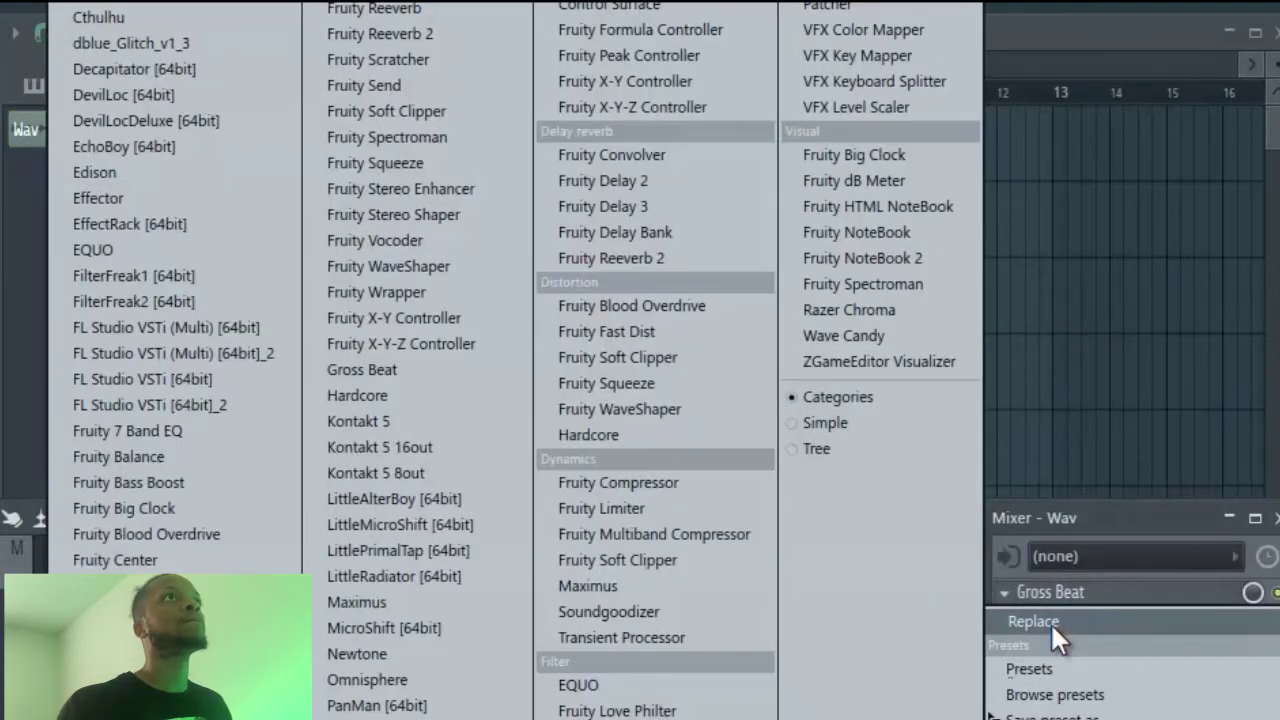
{"action": "left_click", "coordinate": [346, 611]}
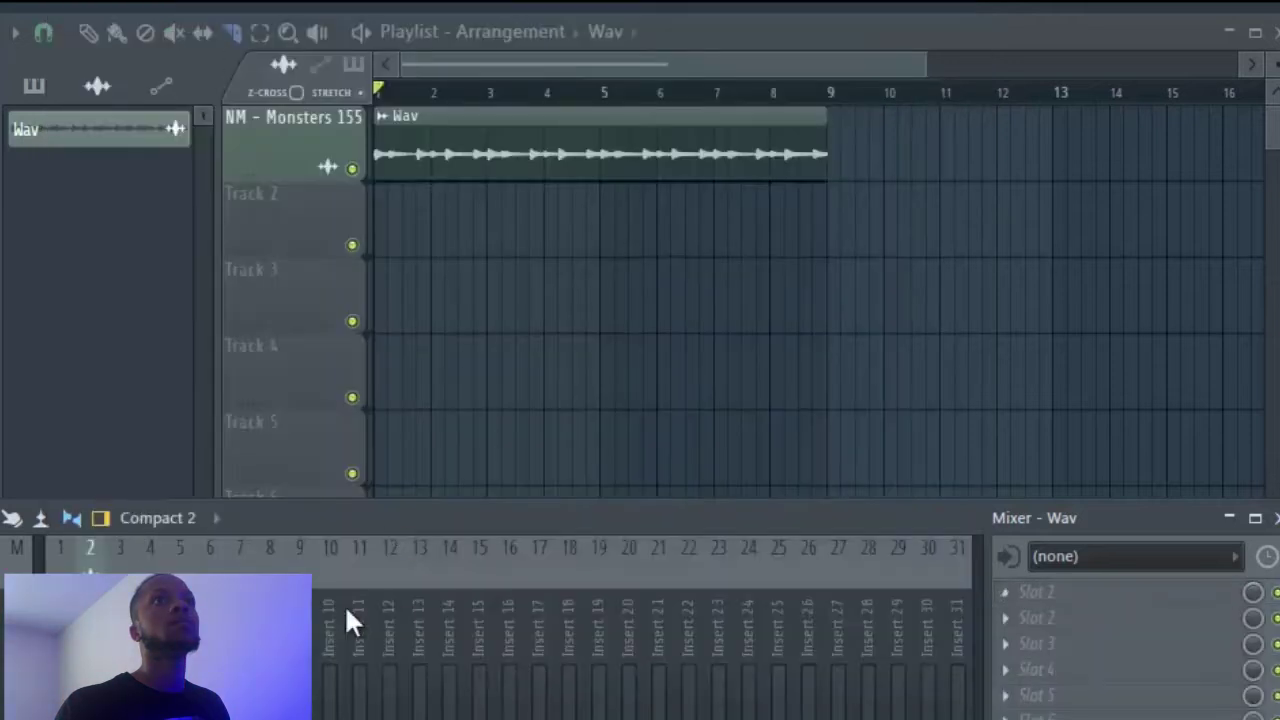
Load Fruity parametric EQ 2 into slot 1 of the Wav mixer track while the loop plays.
{"action": "key", "text": "space"}
{"action": "key", "text": "space"}
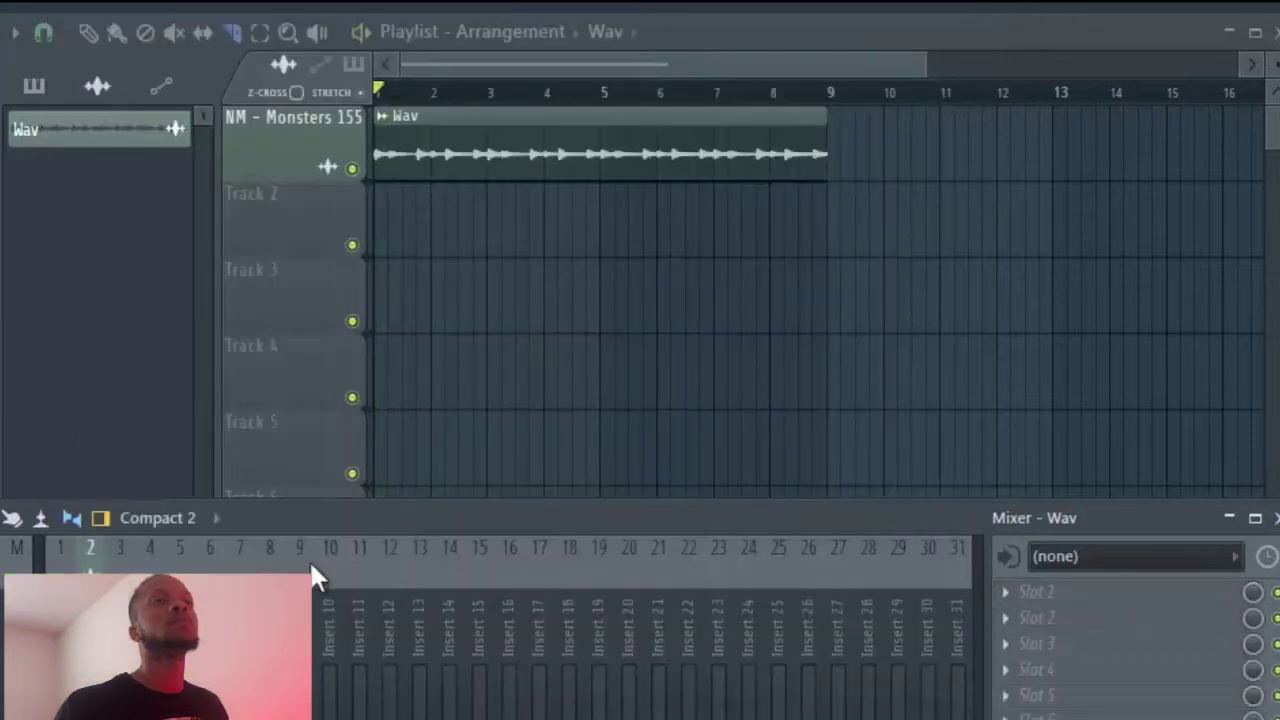
{"action": "key", "text": "space"}
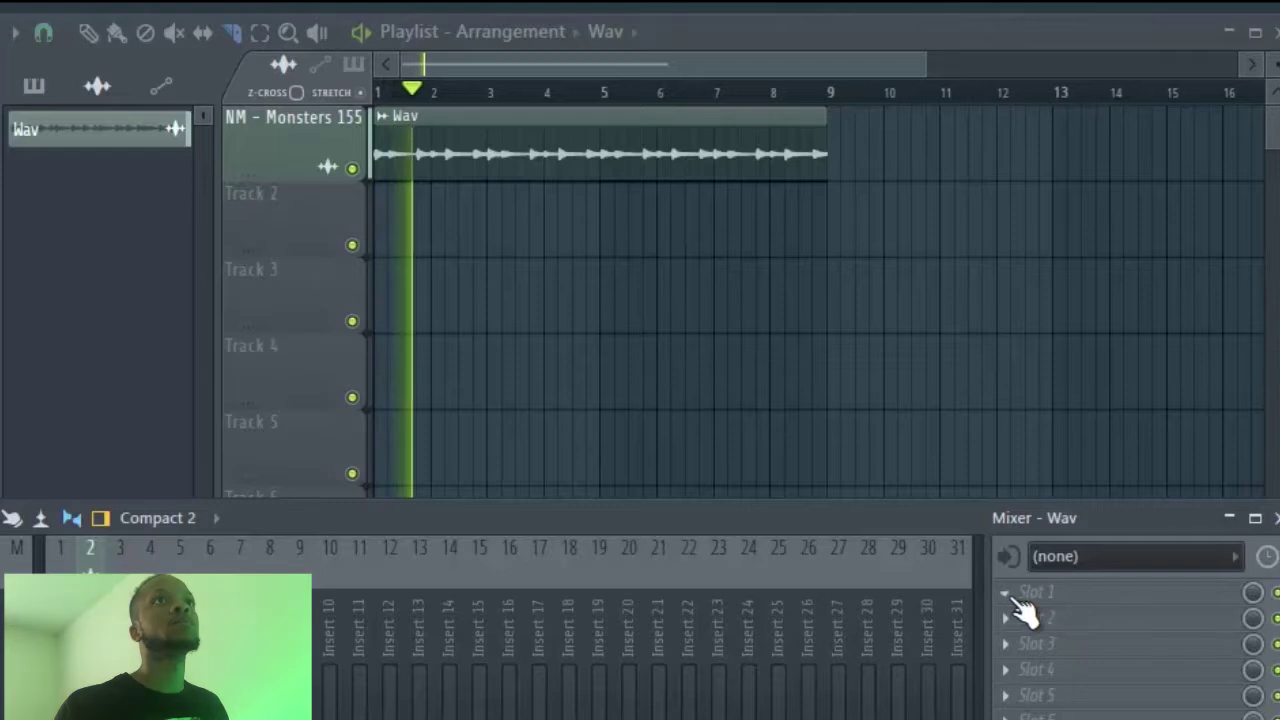
{"action": "left_click", "coordinate": [1020, 598]}
{"action": "left_click", "coordinate": [575, 712]}
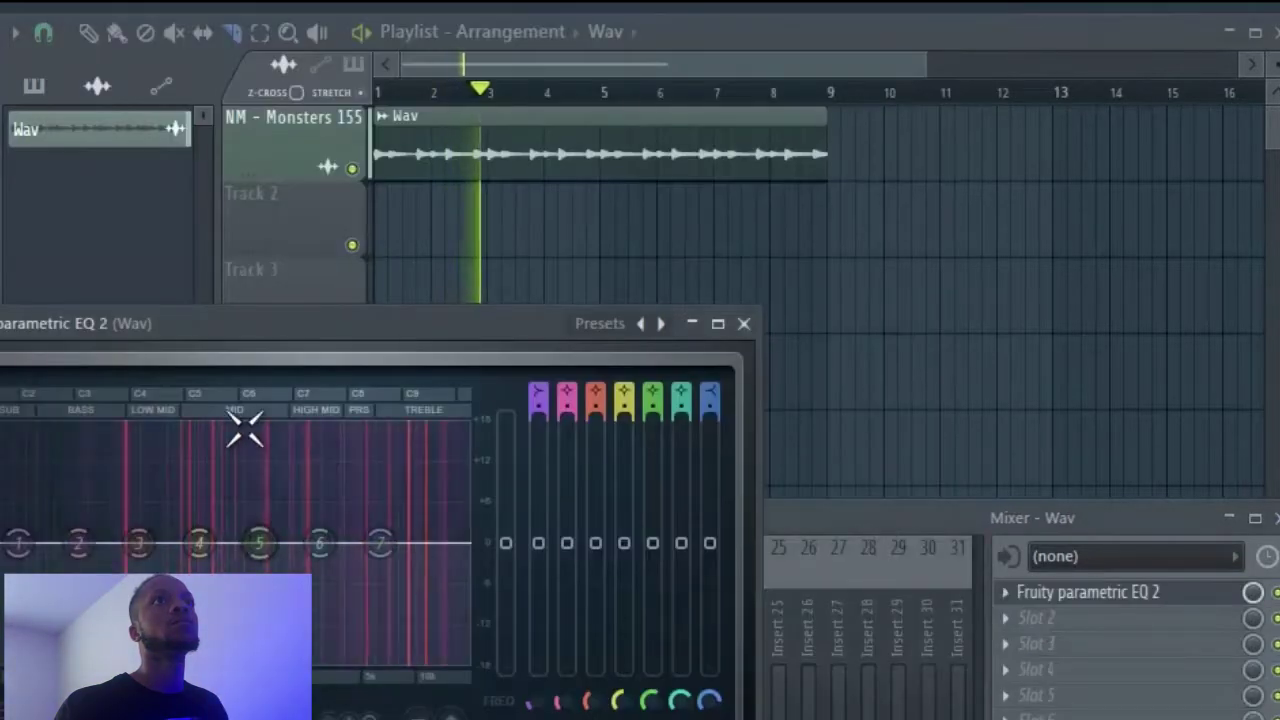
Shape the Wav EQ by cutting band 1, boosting band 3 at 320 Hz, dipping band 5 and raising band 7 at about 6073 Hz.
{"action": "left_click_drag", "start_coordinate": [386, 328], "coordinate": [692, 338]}
{"action": "left_click_drag", "start_coordinate": [452, 558], "coordinate": [455, 515]}
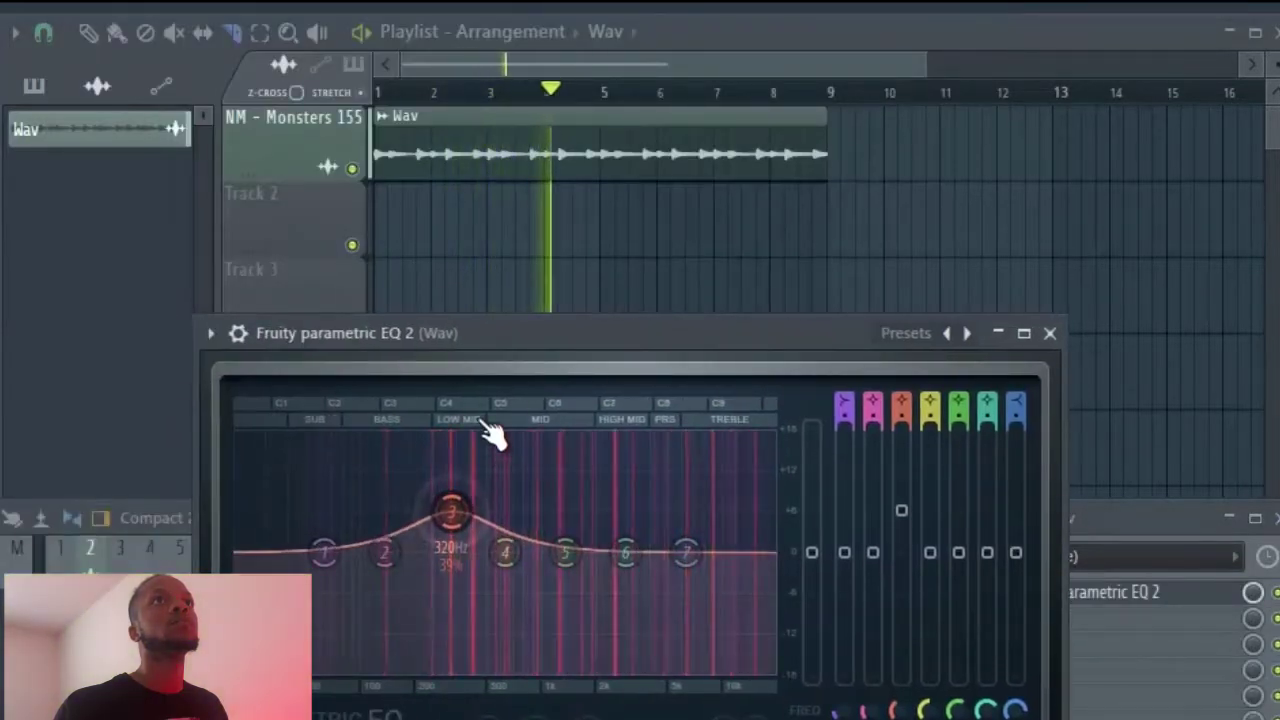
{"action": "left_click_drag", "start_coordinate": [384, 553], "coordinate": [409, 617]}
{"action": "left_click_drag", "start_coordinate": [565, 552], "coordinate": [563, 460]}
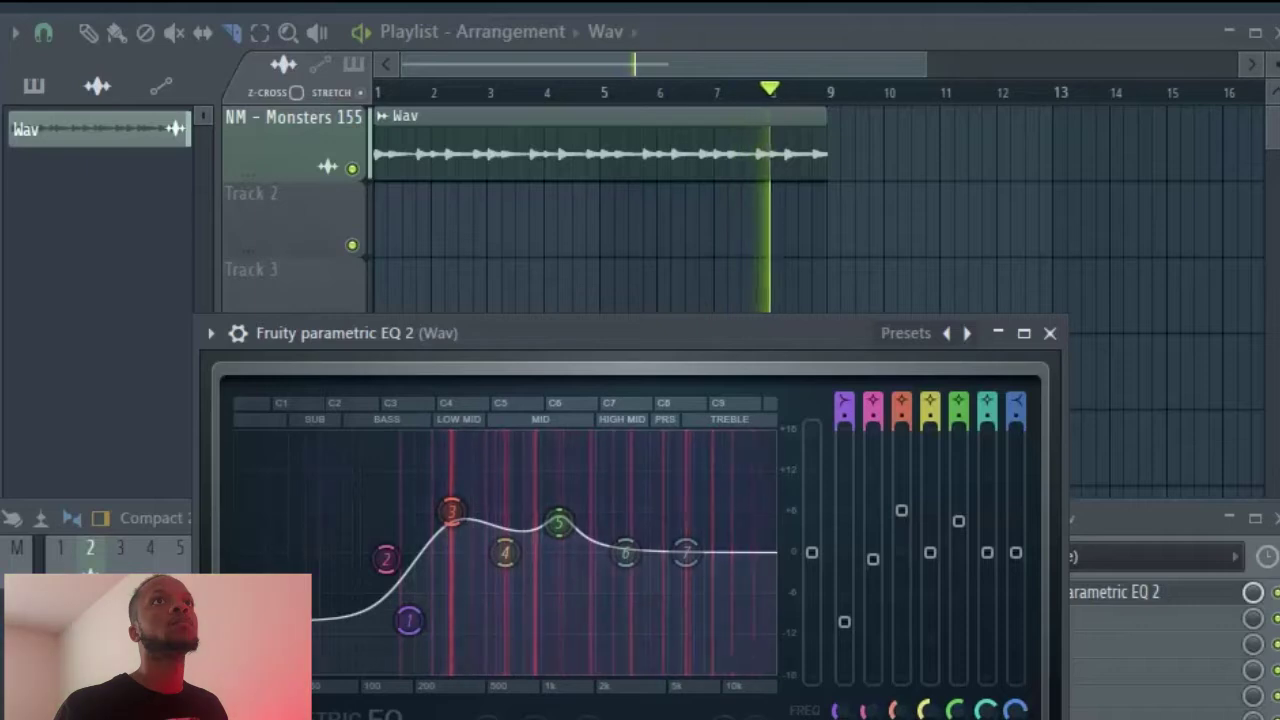
{"action": "left_click_drag", "start_coordinate": [956, 718], "coordinate": [926, 666]}
{"action": "left_click_drag", "start_coordinate": [559, 523], "coordinate": [574, 718]}
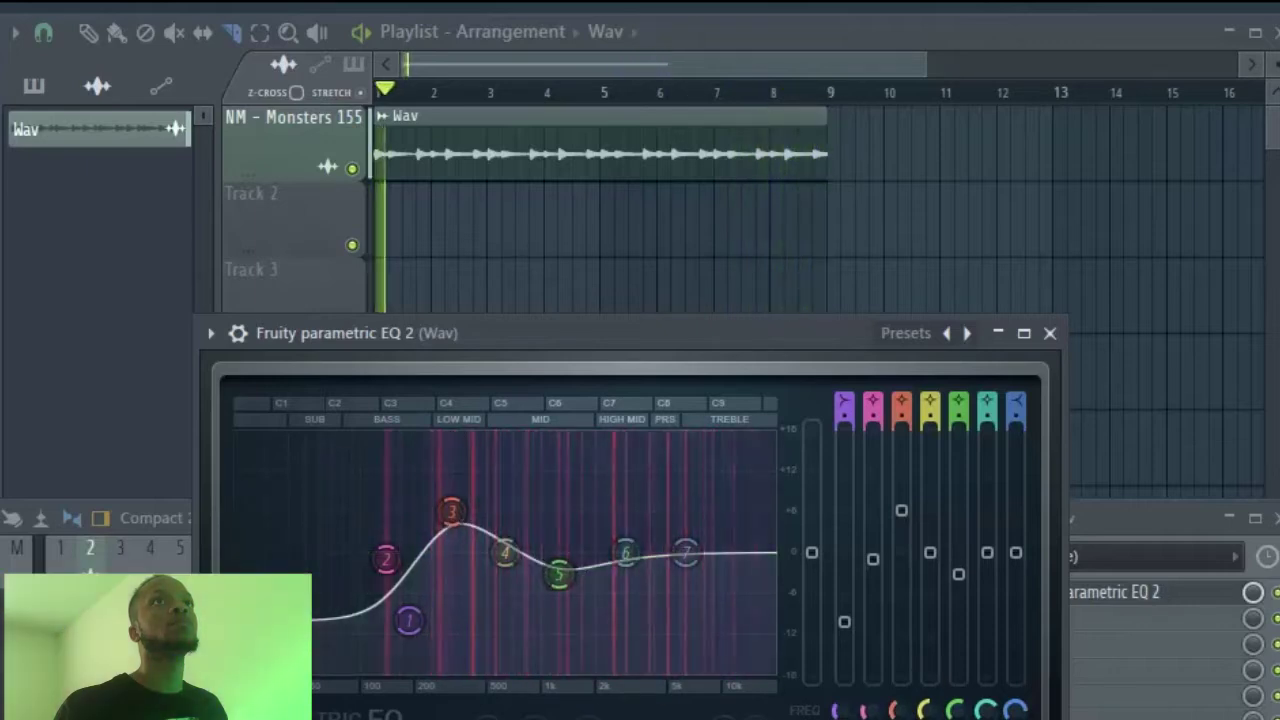
{"action": "left_click_drag", "start_coordinate": [686, 553], "coordinate": [683, 508]}
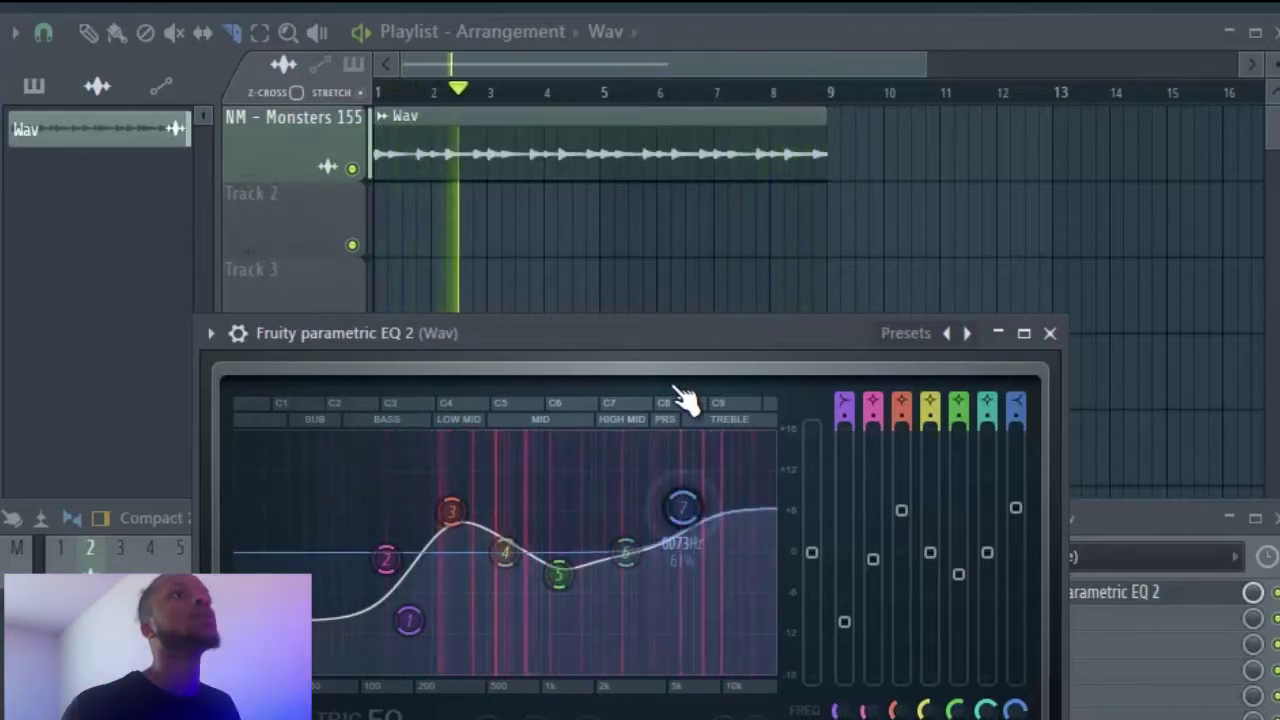
{"action": "left_click", "coordinate": [1050, 333]}
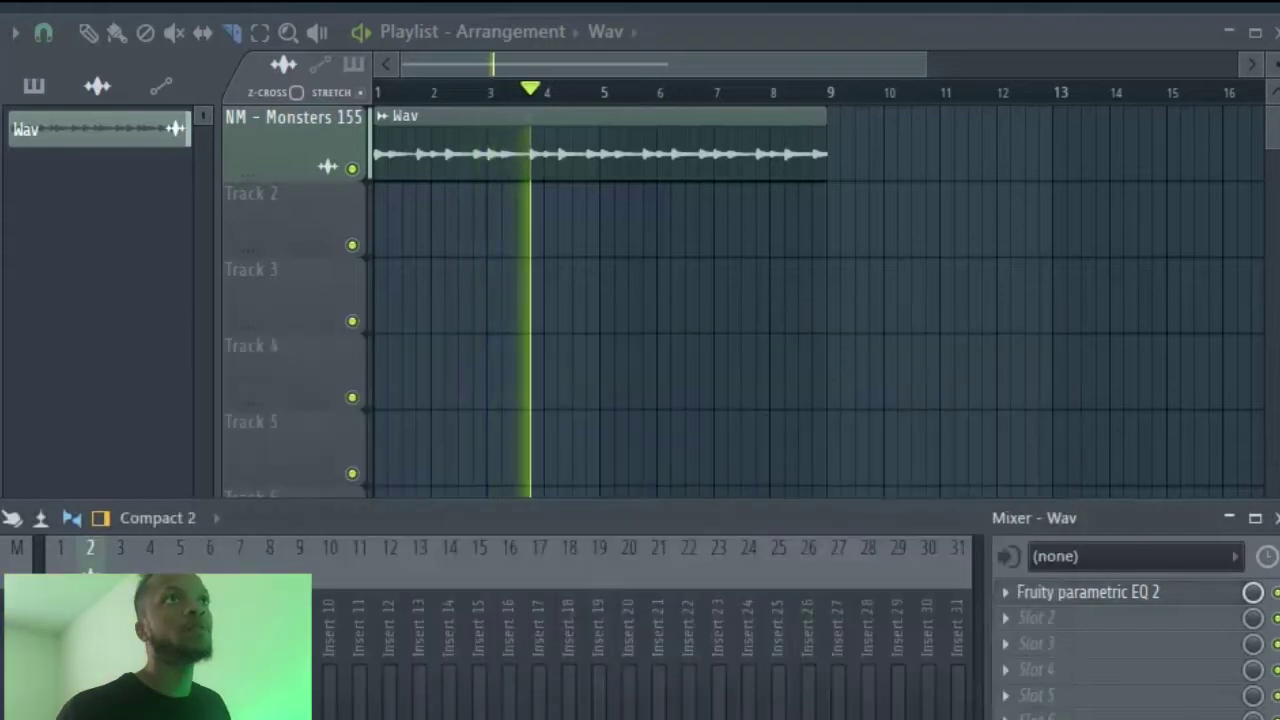
Audition the Clue and Bounce time presets of Gross Beat's ETrou - Glitch Bank on the Wav track, and settle on Impact.
{"action": "key", "text": "space"}
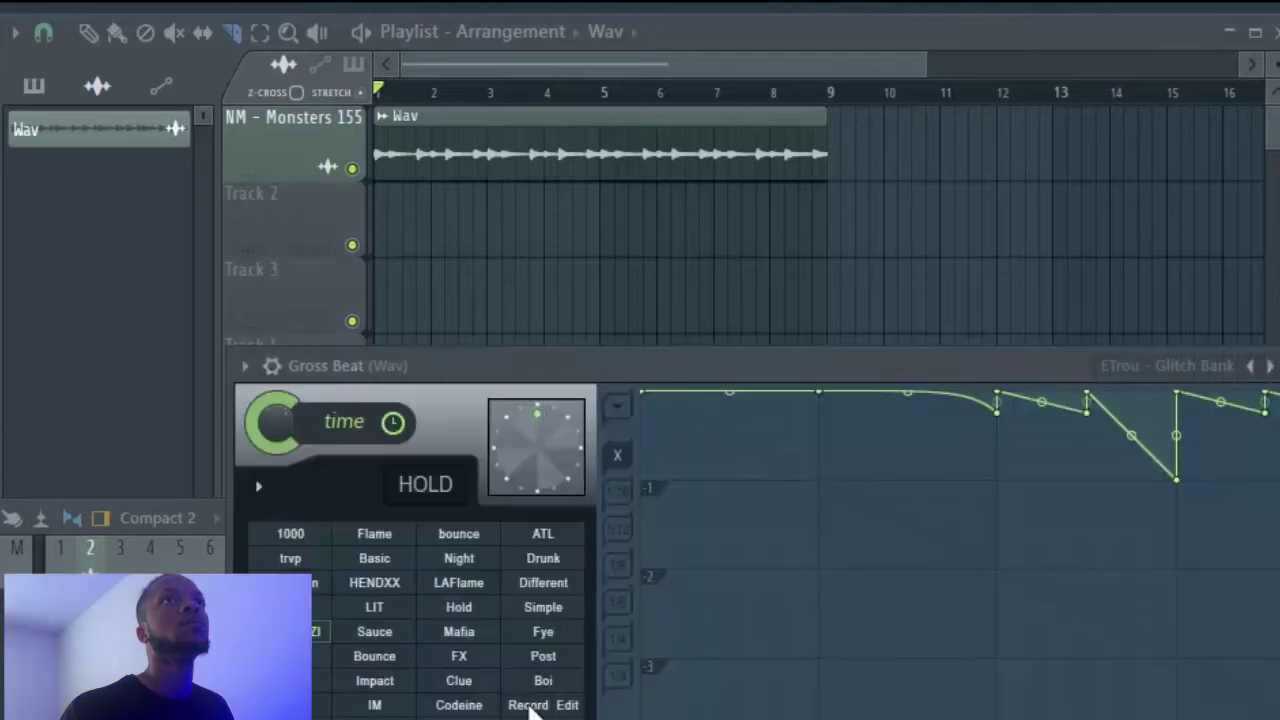
{"action": "key", "text": "space"}
{"action": "key", "text": "space"}
{"action": "left_click", "coordinate": [325, 707]}
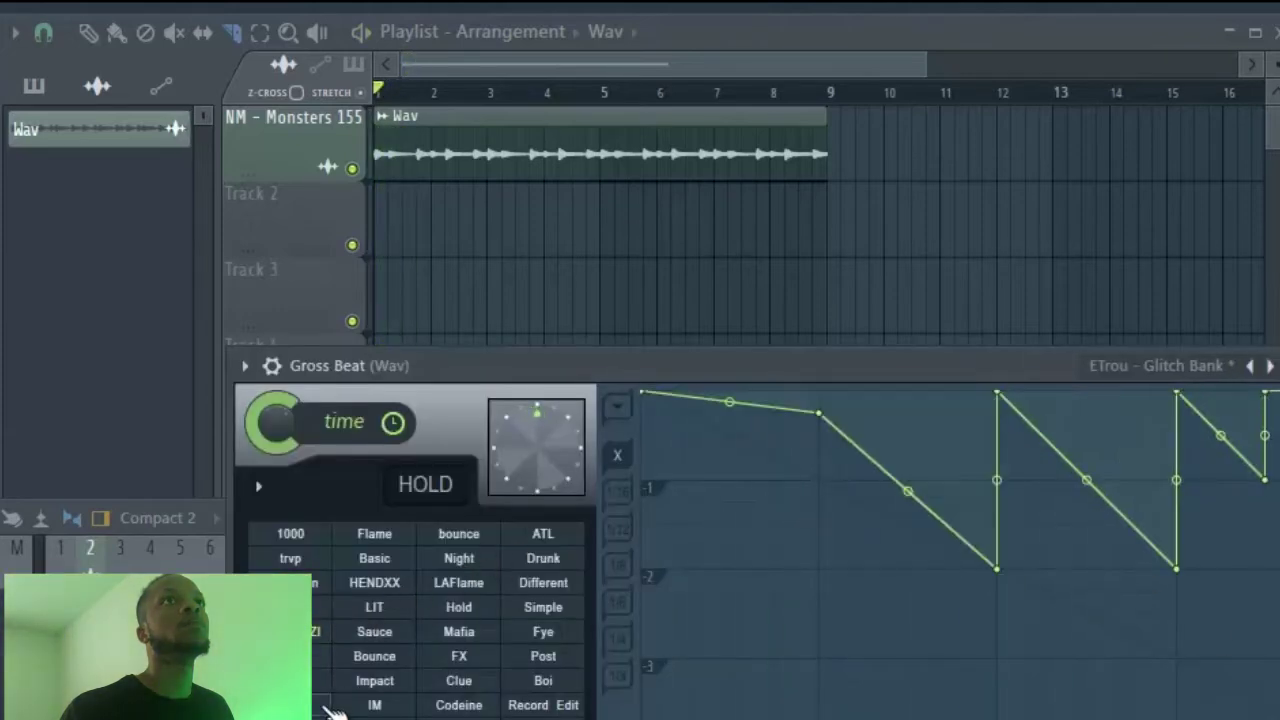
{"action": "key", "text": "space"}
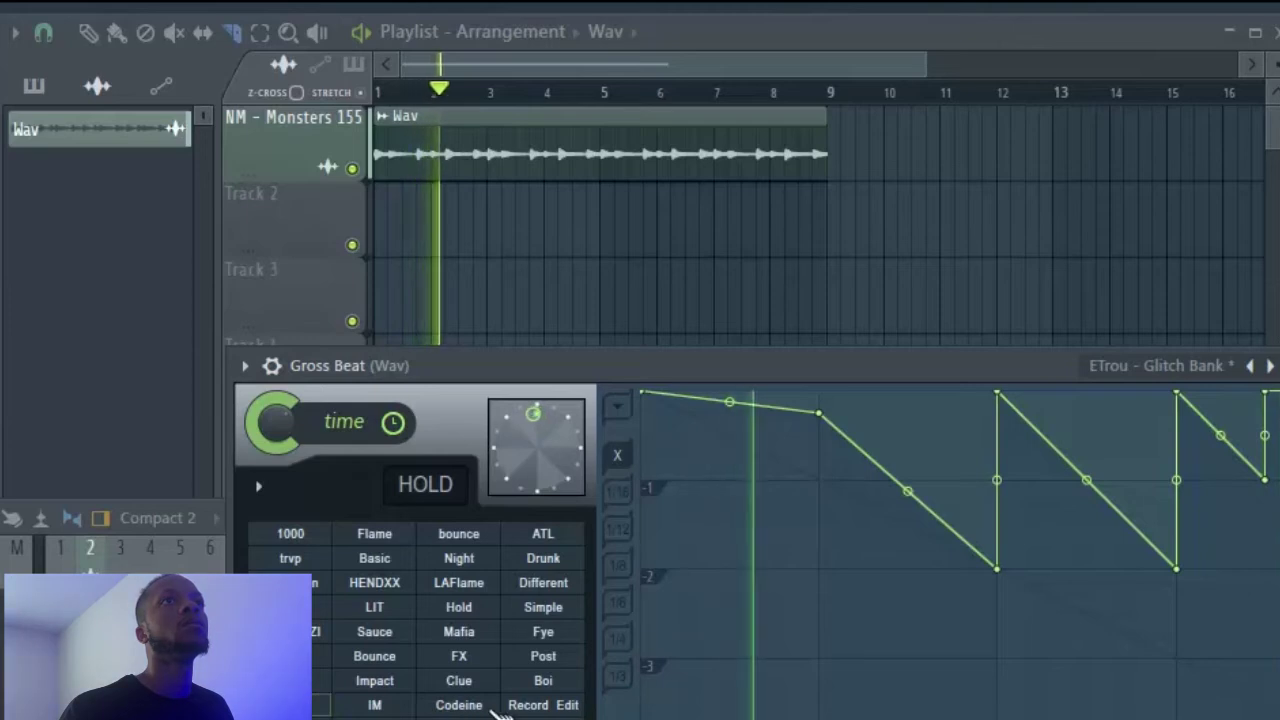
{"action": "left_click", "coordinate": [459, 681]}
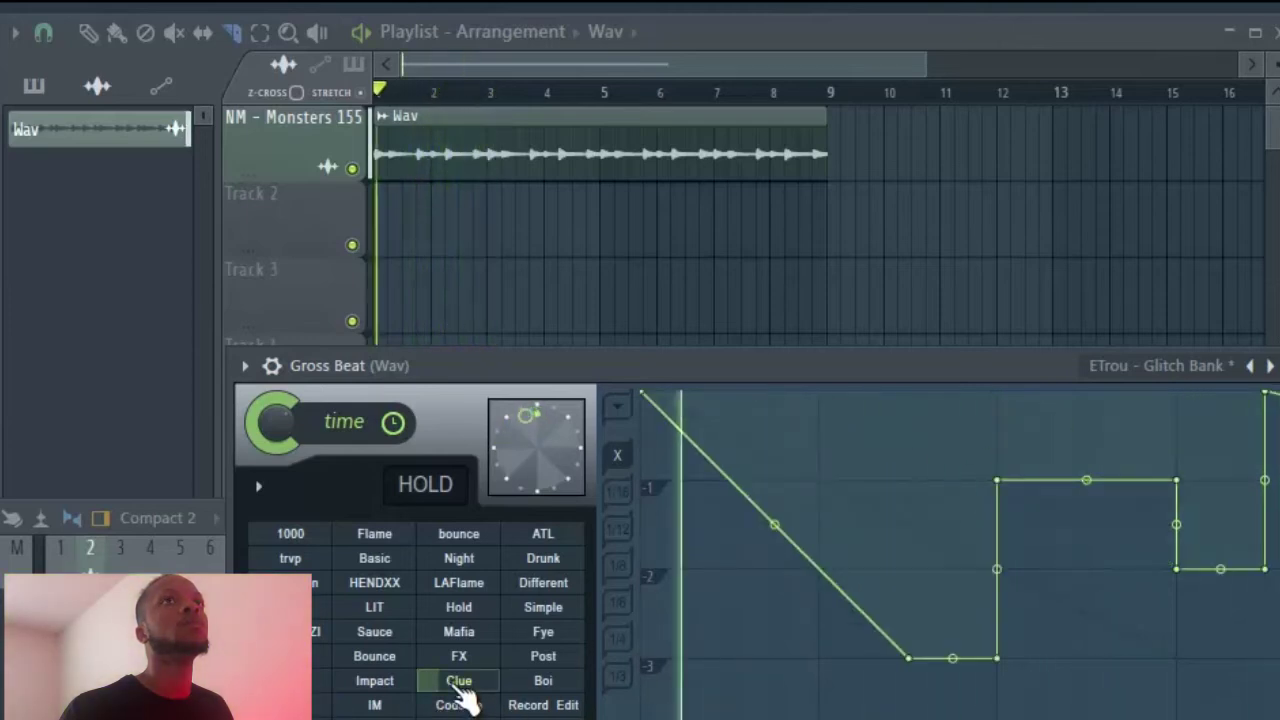
{"action": "left_click", "coordinate": [374, 656]}
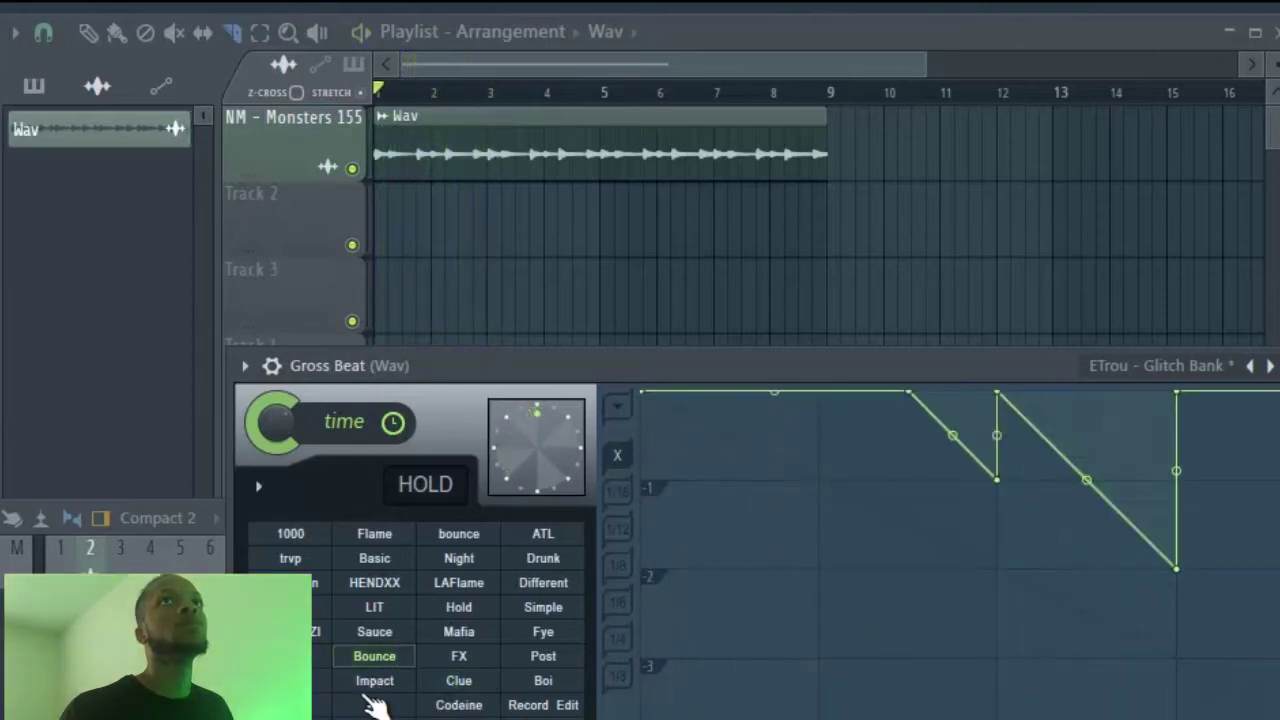
{"action": "left_click", "coordinate": [374, 681]}
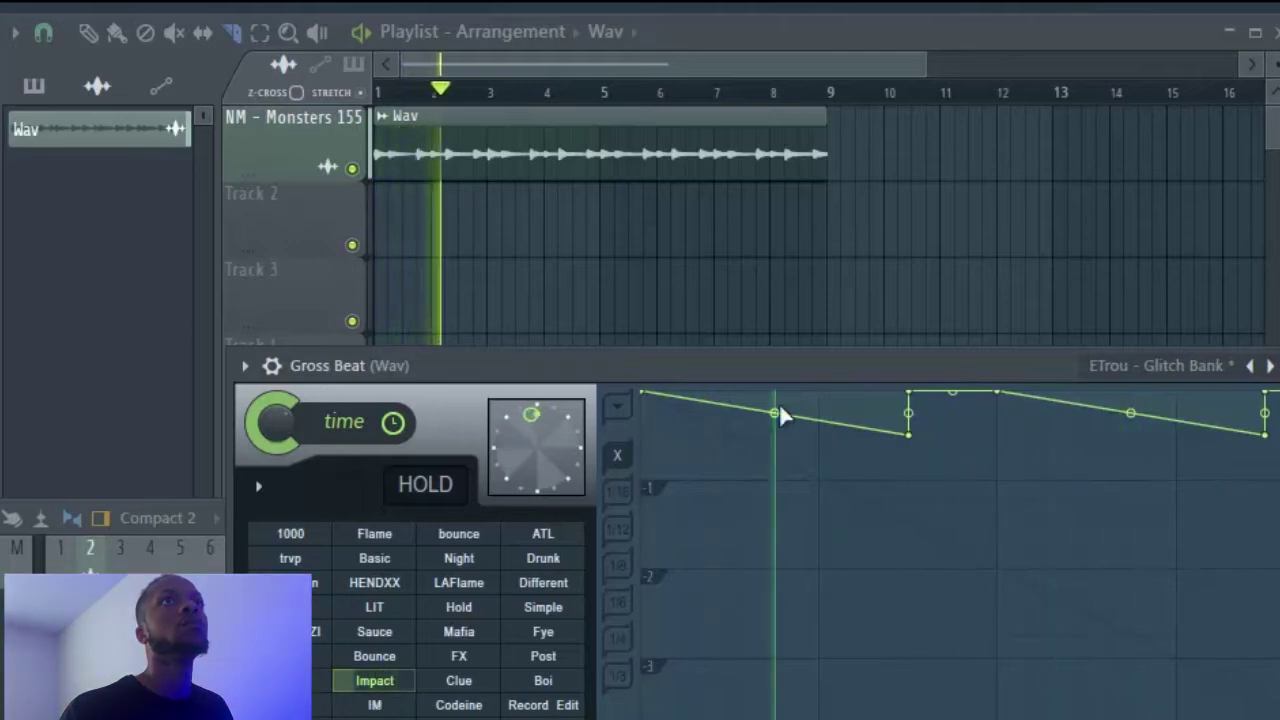
{"action": "left_click_drag", "start_coordinate": [914, 356], "coordinate": [600, 378]}
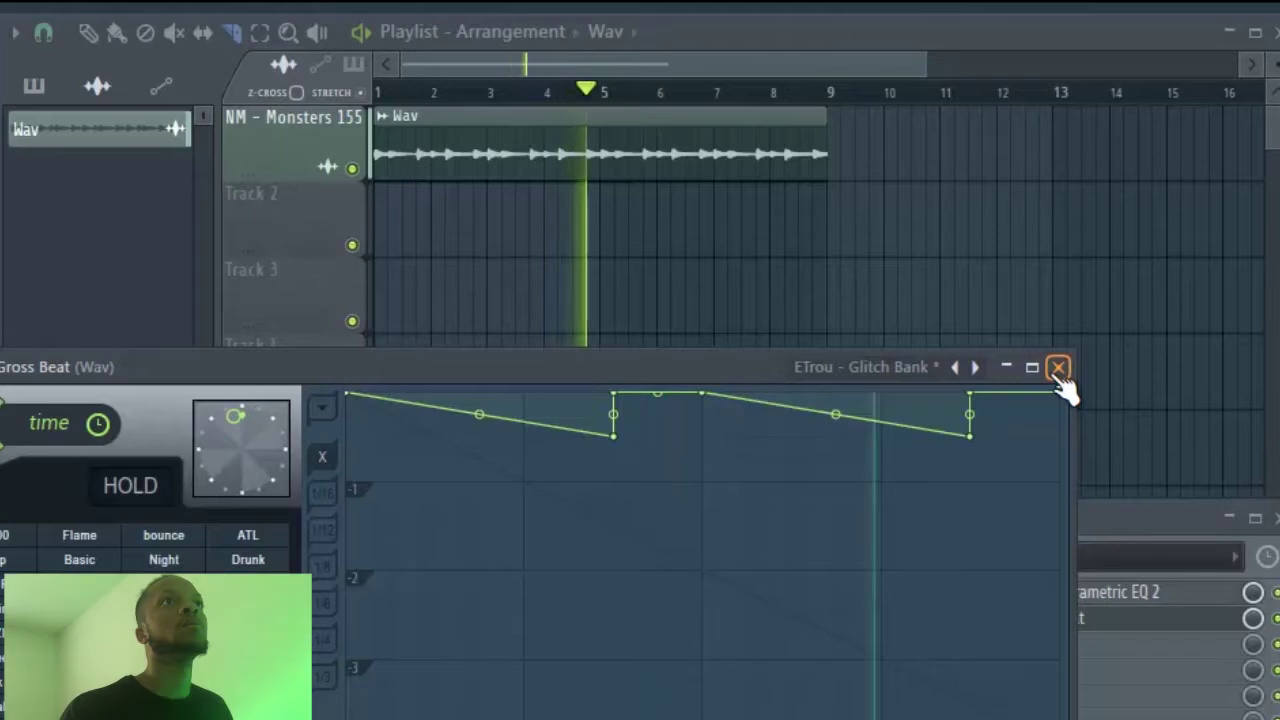
{"action": "left_click", "coordinate": [1058, 367]}
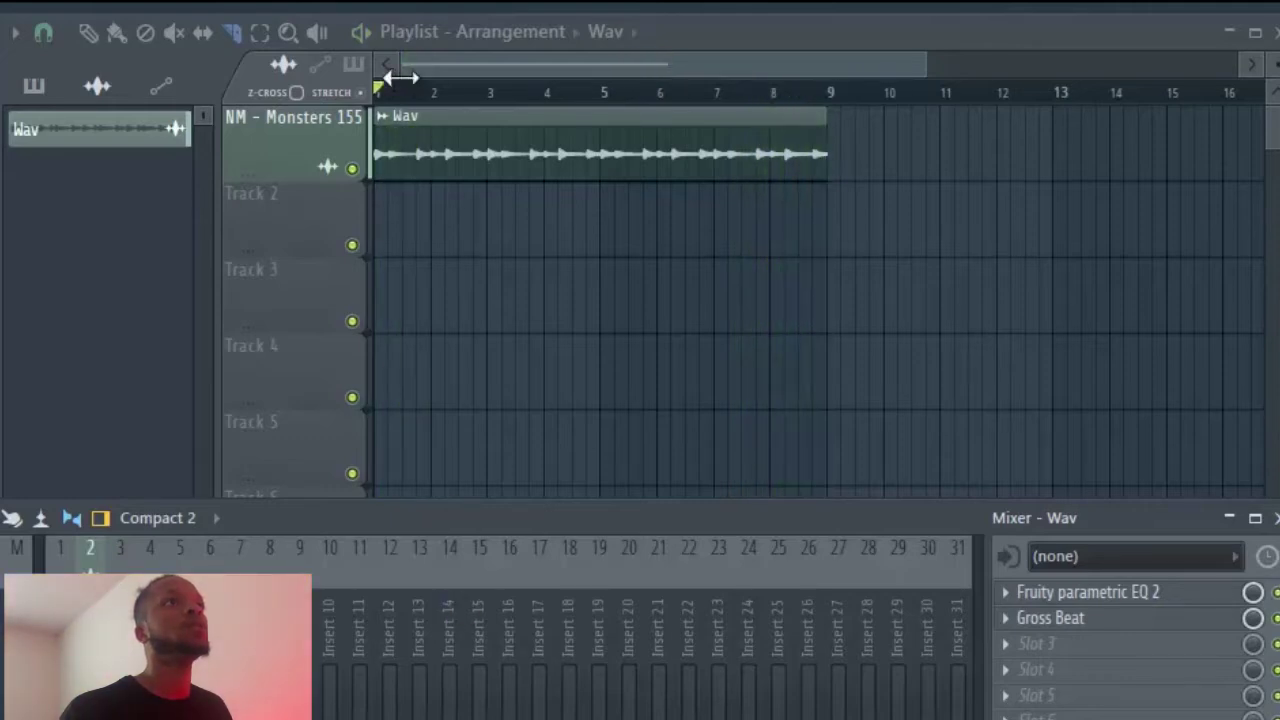
{"action": "key", "text": "space"}
{"action": "key", "text": "F9"}
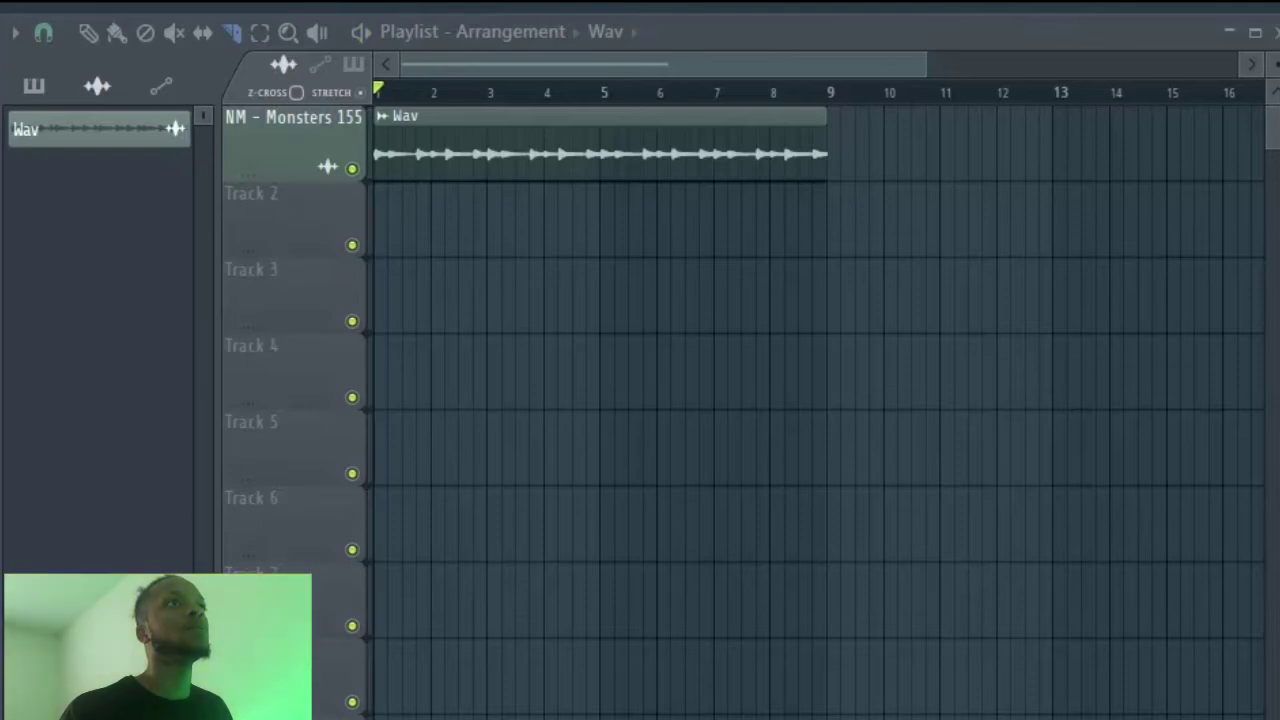
Add an 808 sample channel below Sampler in the channel rack, using NM - Teapot 808 as its final sample.
{"action": "key", "text": "F6"}
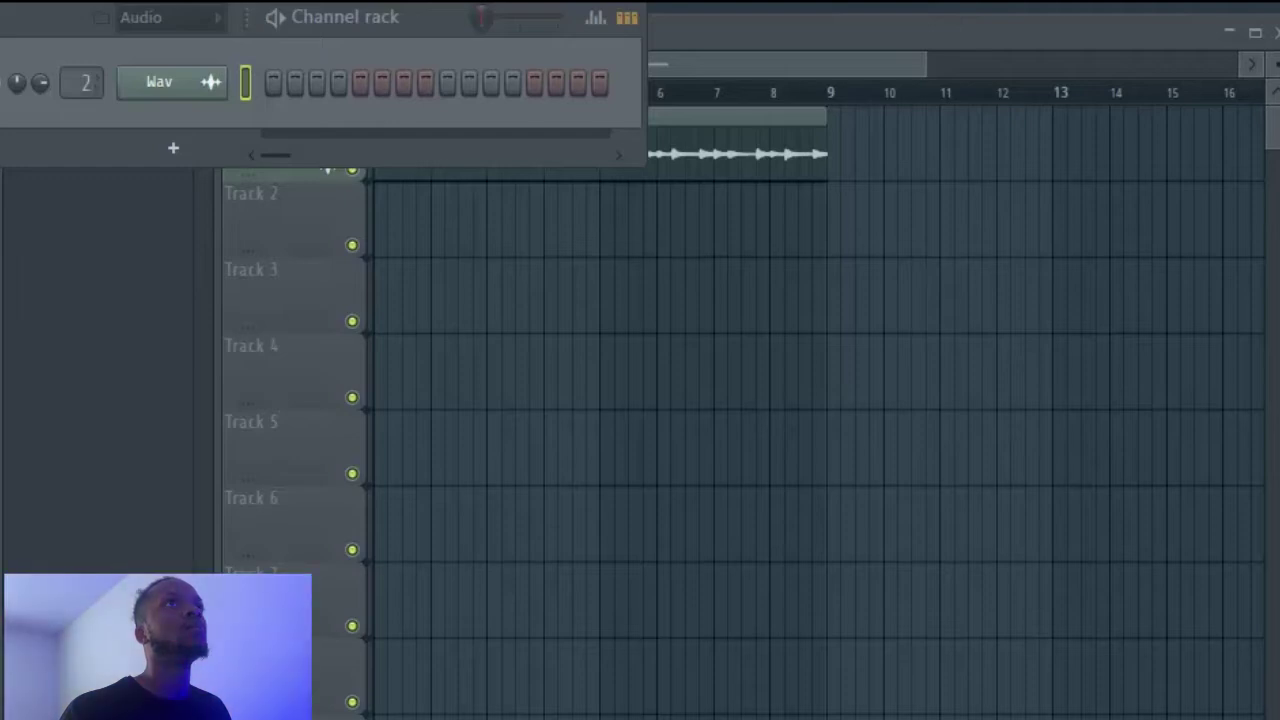
{"action": "left_click_drag", "start_coordinate": [103, 356], "coordinate": [191, 133]}
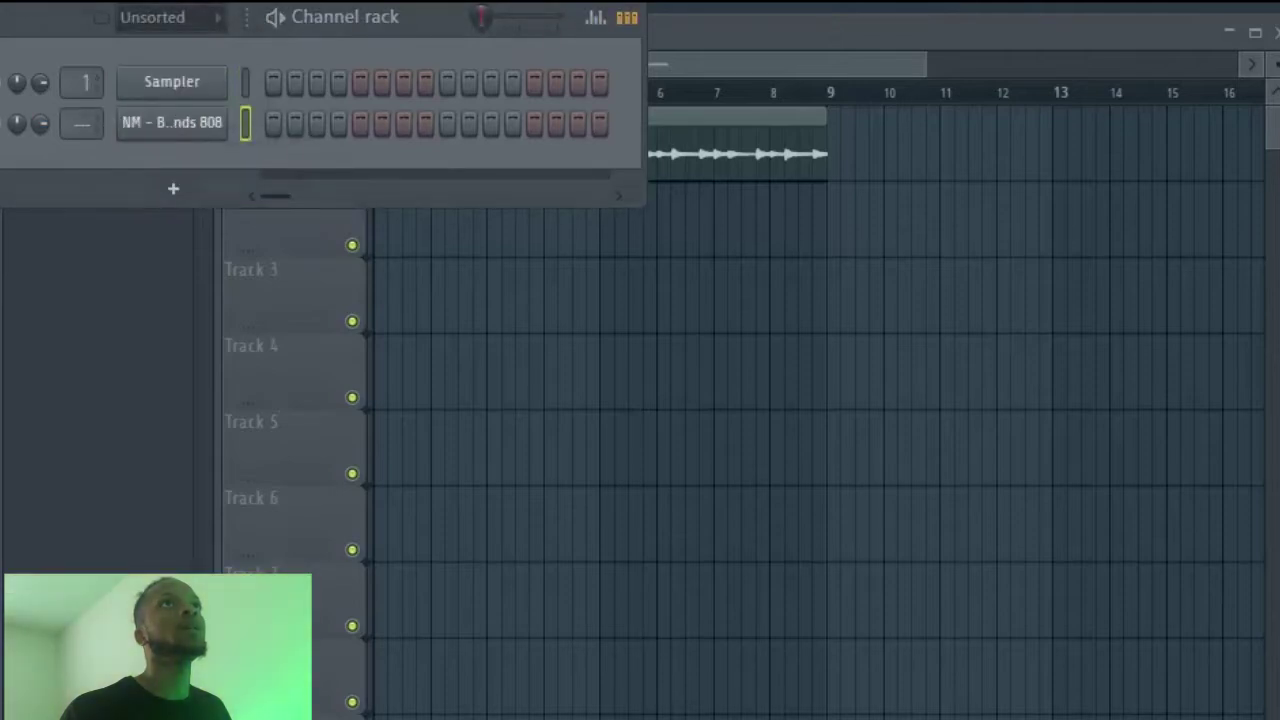
{"action": "left_click_drag", "start_coordinate": [137, 206], "coordinate": [185, 125]}
Enable the volume envelope of NM - Teapot 808 with minimum attack, decay, sustain and release, and maximum hold.
{"action": "left_click", "coordinate": [220, 310]}
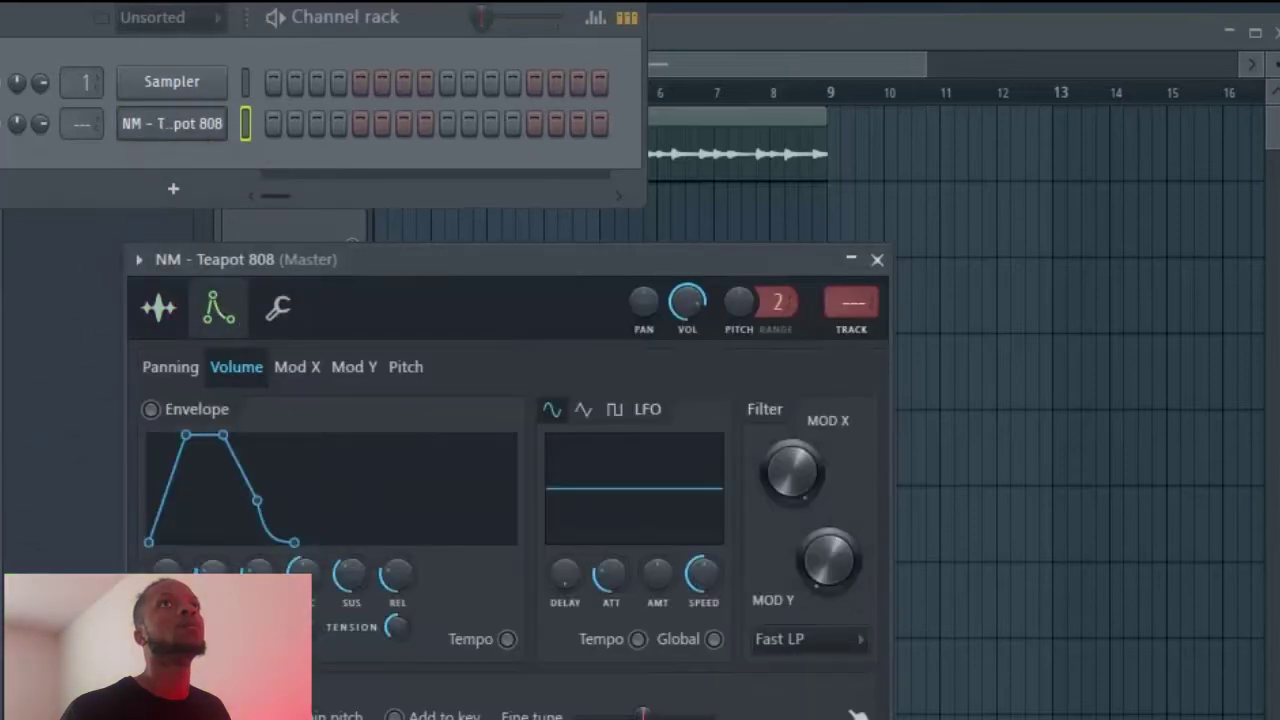
{"action": "left_click_drag", "start_coordinate": [213, 575], "coordinate": [213, 640]}
{"action": "left_click_drag", "start_coordinate": [266, 570], "coordinate": [266, 520]}
{"action": "left_click_drag", "start_coordinate": [312, 579], "coordinate": [312, 640]}
{"action": "left_click_drag", "start_coordinate": [394, 580], "coordinate": [394, 640]}
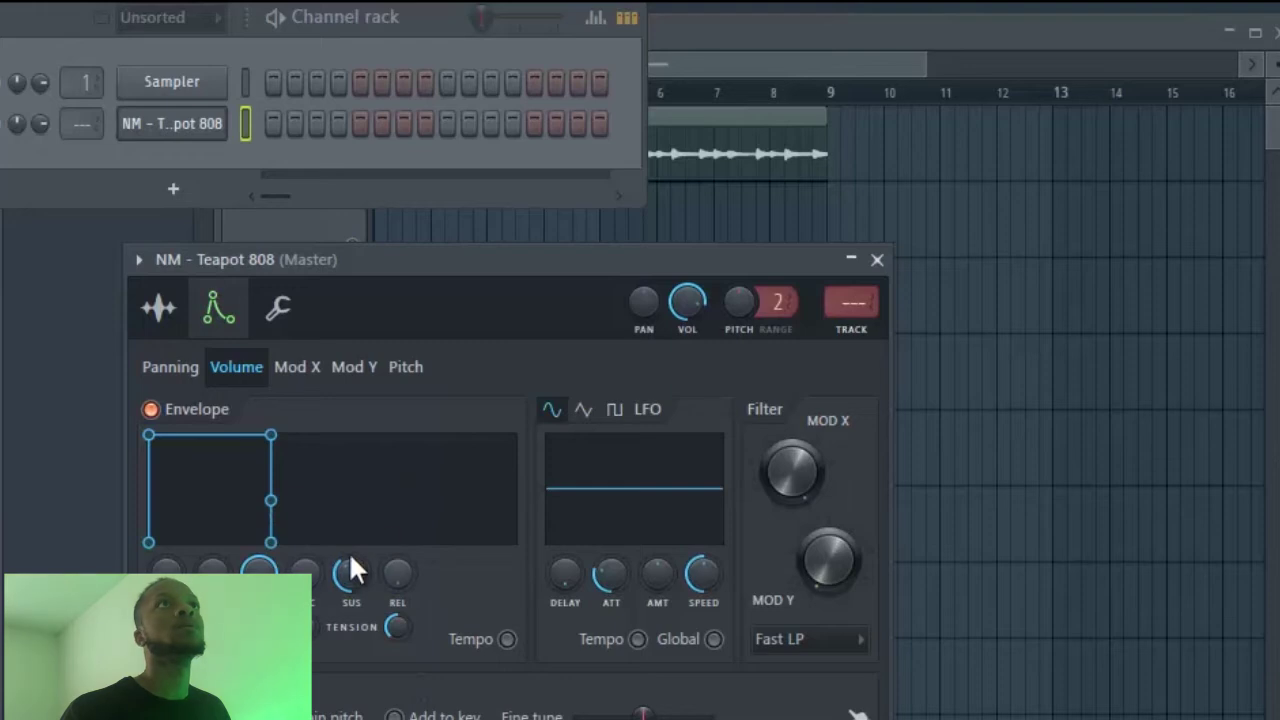
{"action": "left_click_drag", "start_coordinate": [351, 574], "coordinate": [351, 640]}
{"action": "left_click", "coordinate": [877, 259]}
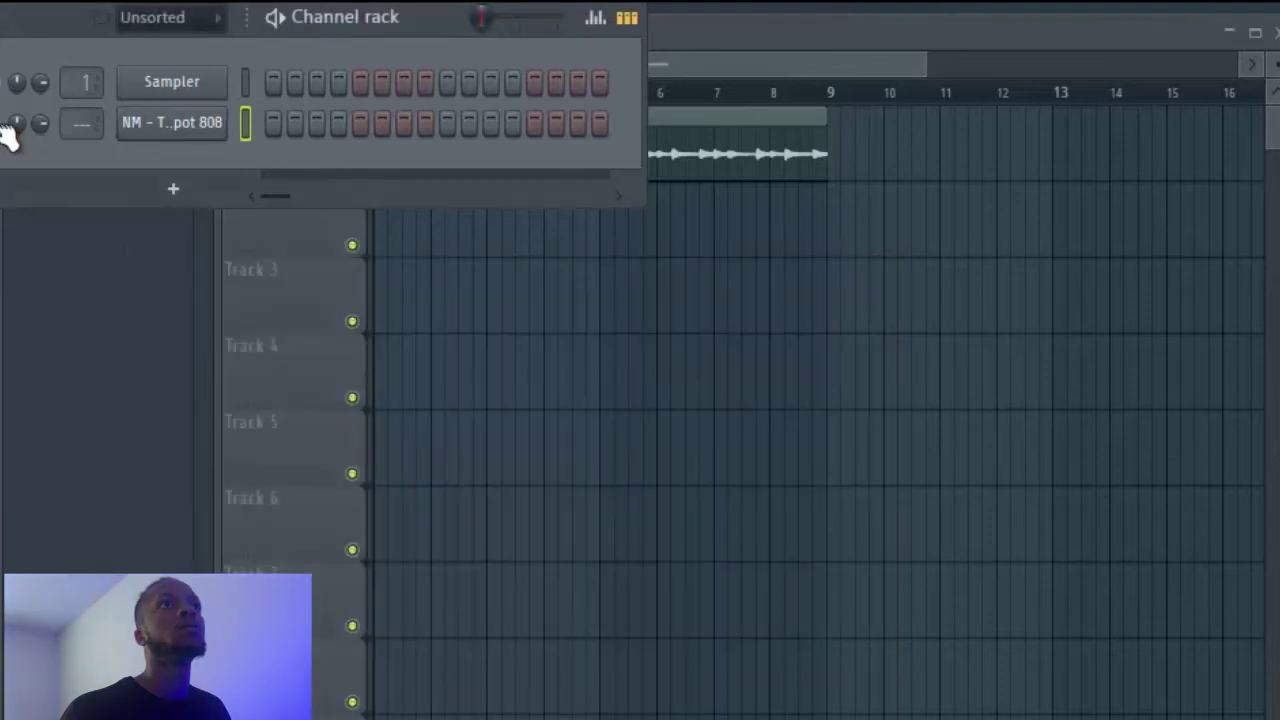
Route NM - Teapot 808 to mixer Insert 3, with Fruity Wrapper and two Fruity parametric EQ 2 effects loaded on that track.
{"action": "key", "text": "F9"}
{"action": "left_click", "coordinate": [92, 650]}
{"action": "right_click", "coordinate": [127, 672]}
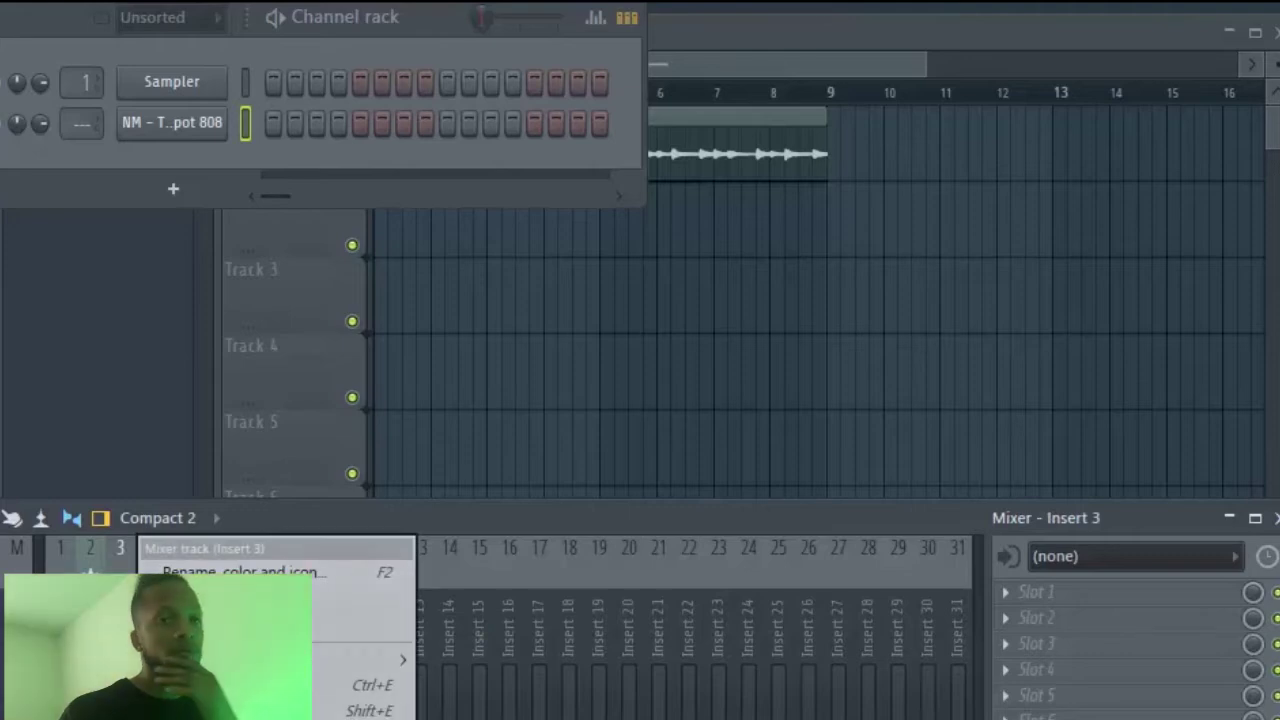
{"action": "key", "text": "ctrl+l"}
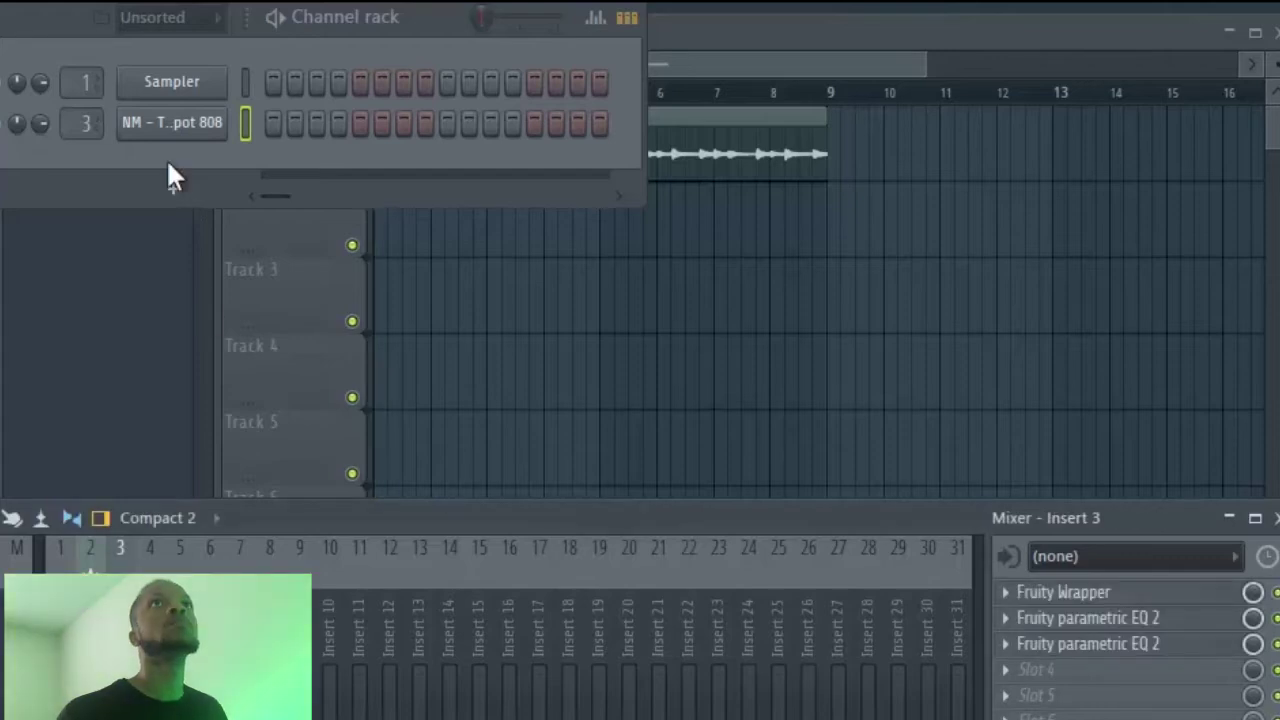
Delete the Sampler channel from the channel rack, keeping only NM - Teapot 808.
{"action": "right_click", "coordinate": [181, 134]}
{"action": "right_click", "coordinate": [178, 92]}
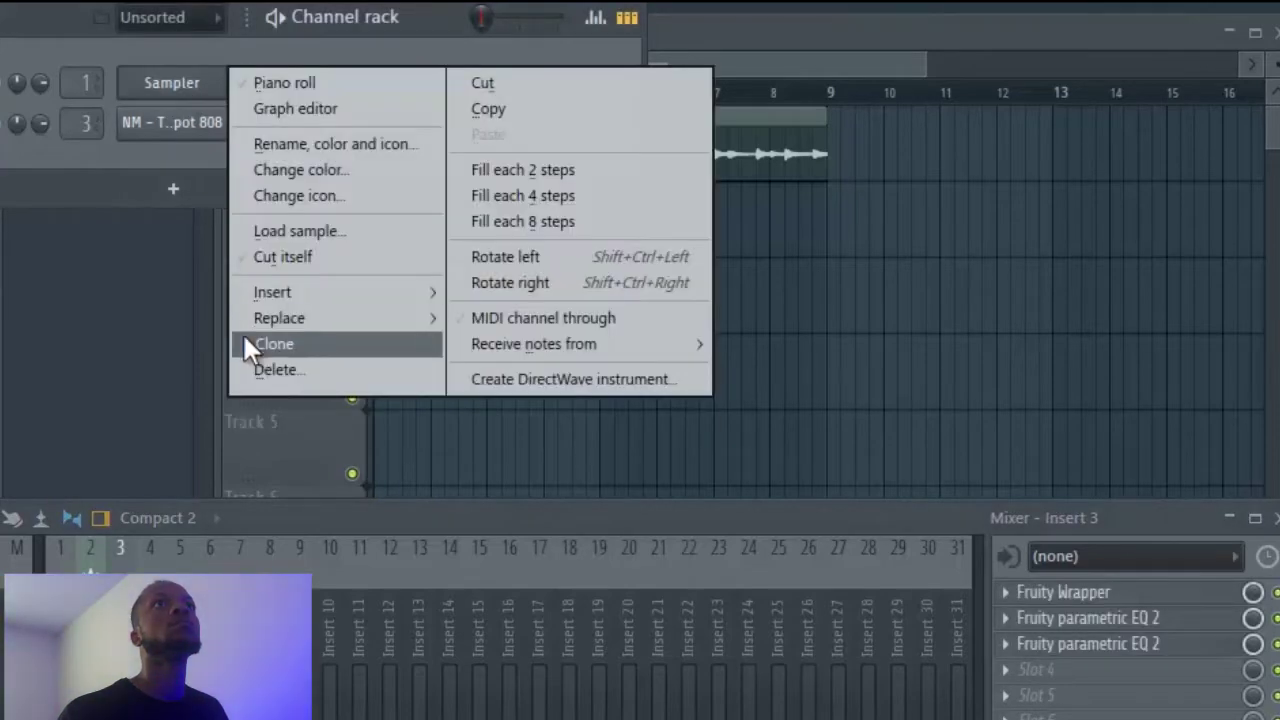
{"action": "key", "text": "d"}
{"action": "key", "text": "Return"}
Select Pattern 1 as the playlist source and place it at the start of Track 2, under the Wav clip.
{"action": "left_click", "coordinate": [757, 109]}
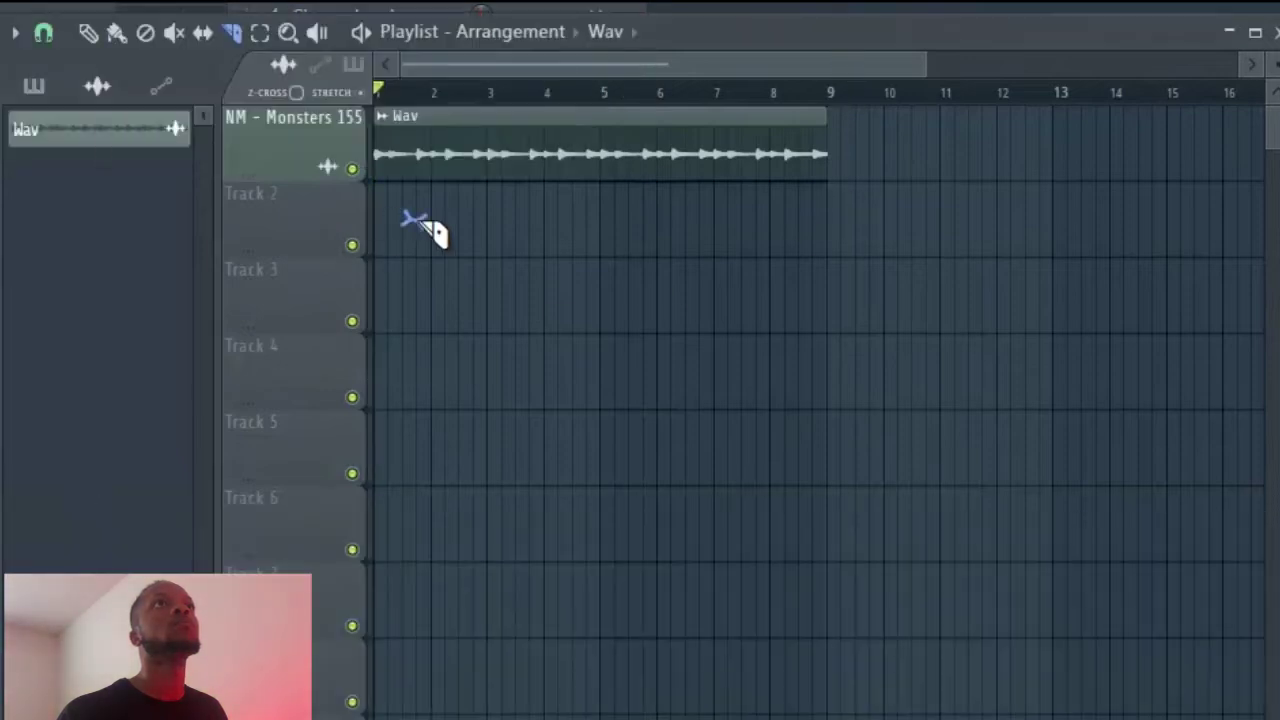
{"action": "left_click", "coordinate": [626, 30]}
{"action": "left_click", "coordinate": [674, 134]}
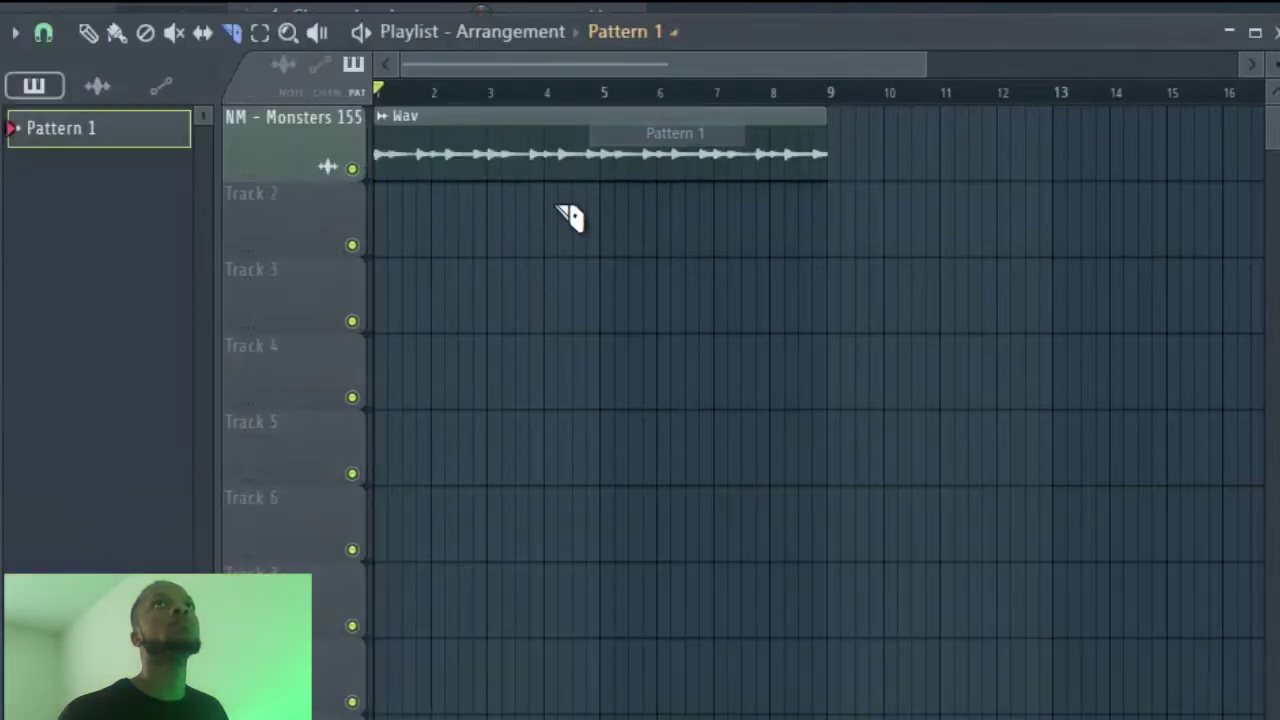
{"action": "left_click_drag", "start_coordinate": [518, 228], "coordinate": [412, 212]}
Play back the arrangement briefly and open the piano roll for NM - Teapot 808.
{"action": "key", "text": "space"}
{"action": "key", "text": "F6"}
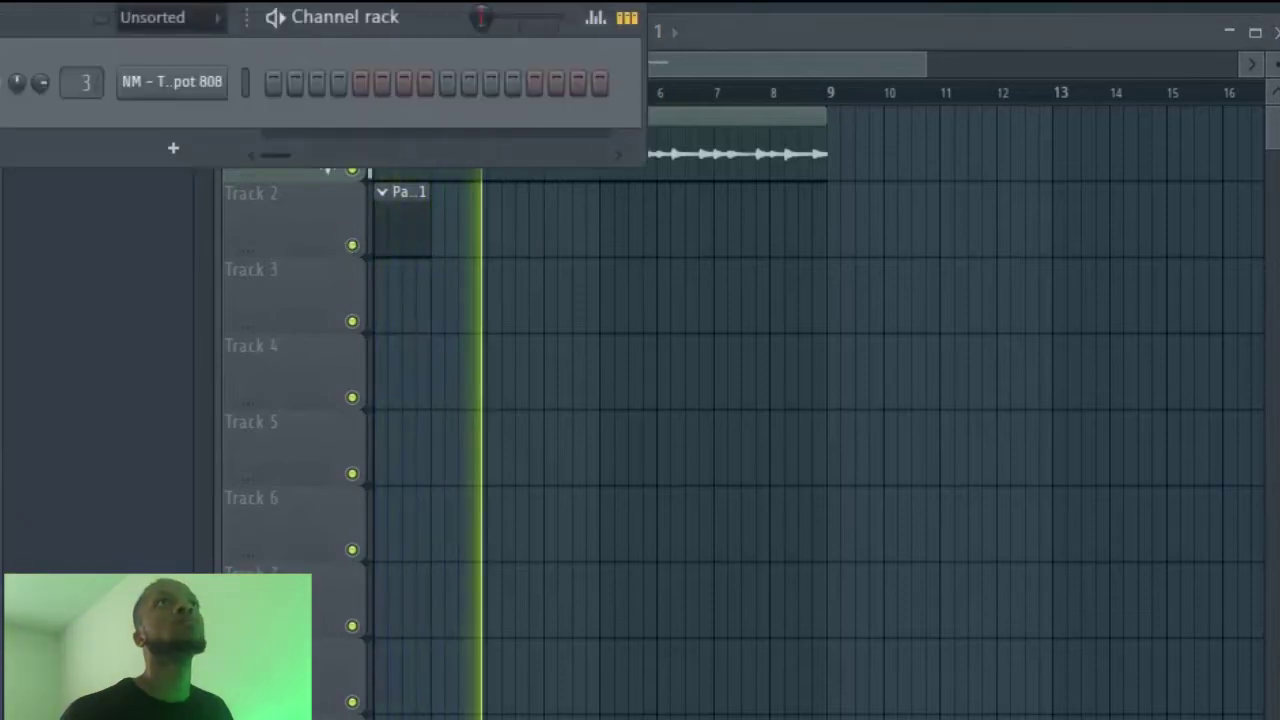
{"action": "key", "text": "space"}
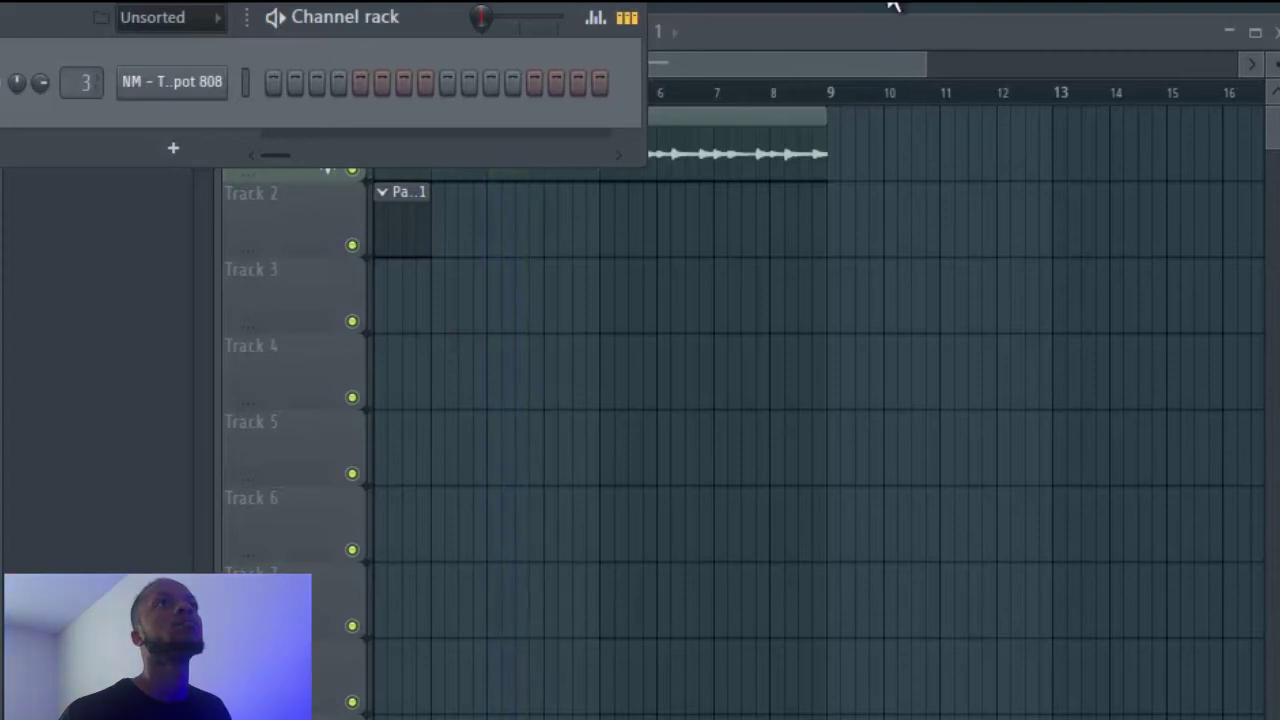
{"action": "right_click", "coordinate": [174, 82]}
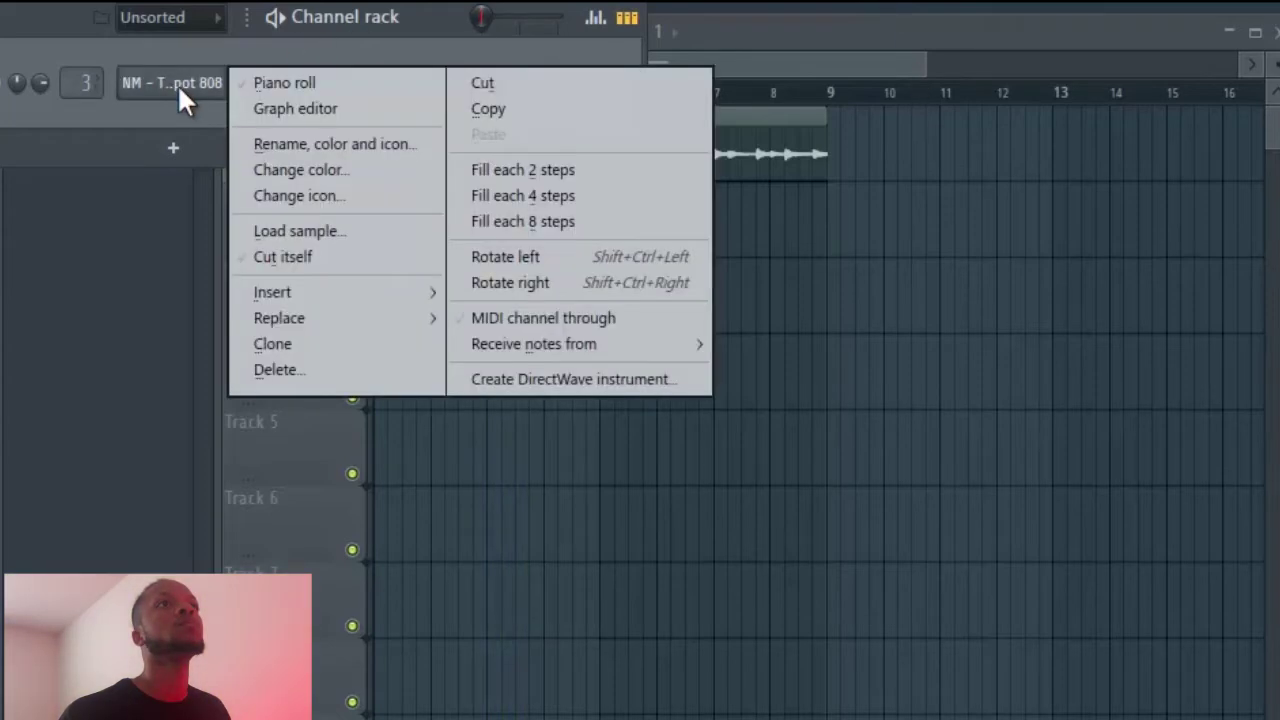
{"action": "left_click", "coordinate": [268, 83]}
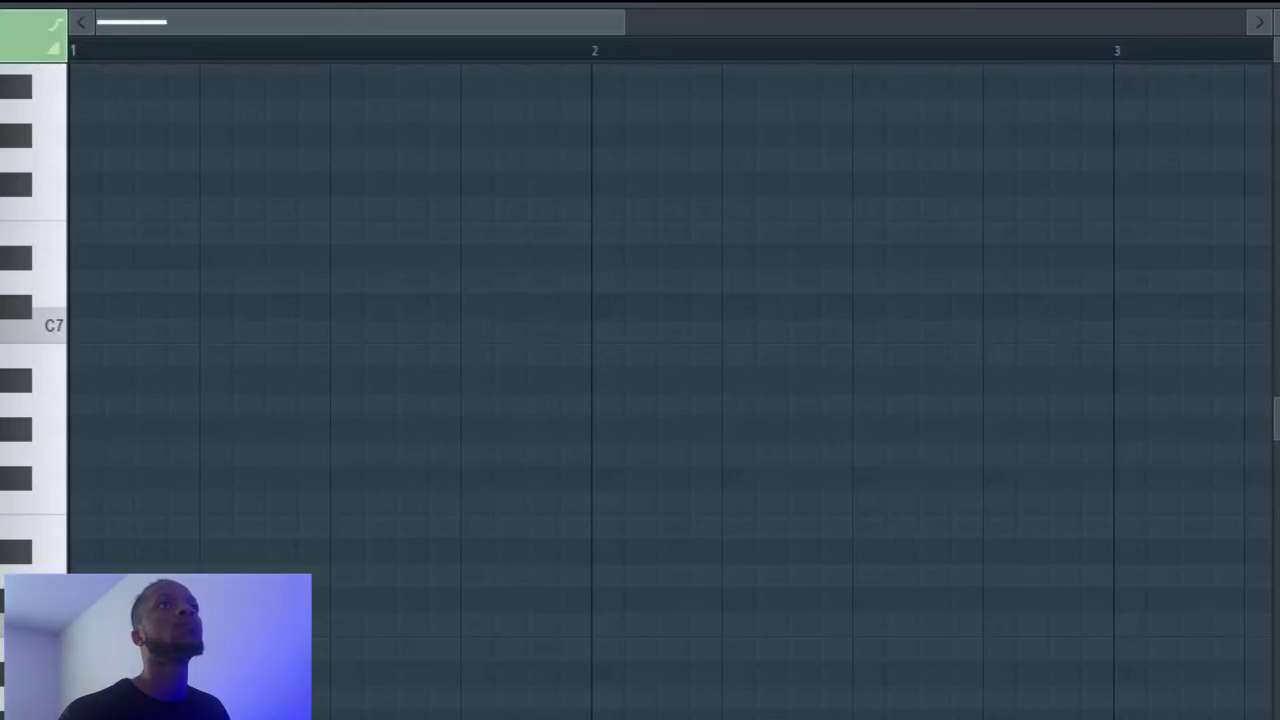
Place an F#5 note about one and a half beats long at the start of bar 1, checking it against the loop in playback.
{"action": "key", "text": "space"}
{"action": "key", "text": "space"}
{"action": "key", "text": "space"}
{"action": "key", "text": "space"}
{"action": "key", "text": "space"}
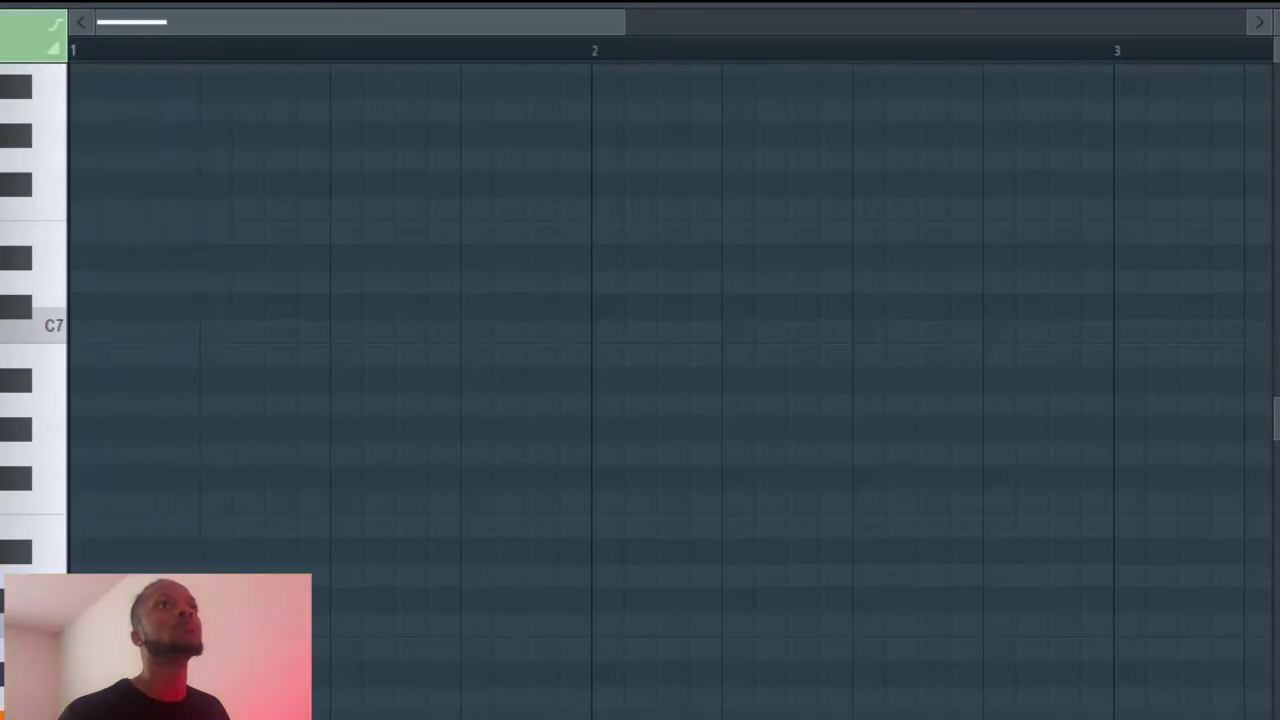
{"action": "key", "text": "space"}
{"action": "key", "text": "space"}
{"action": "key", "text": "space"}
{"action": "key", "text": "space"}
{"action": "key", "text": "space"}
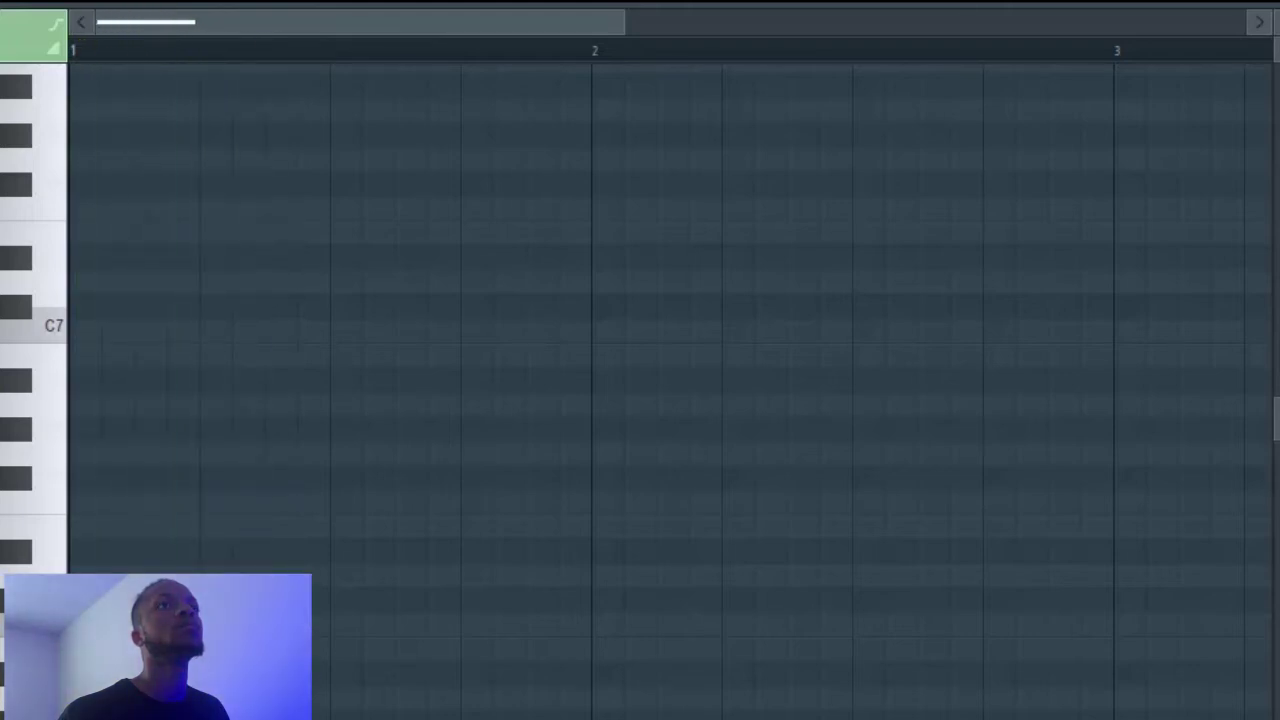
{"action": "key", "text": "space"}
{"action": "key", "text": "space"}
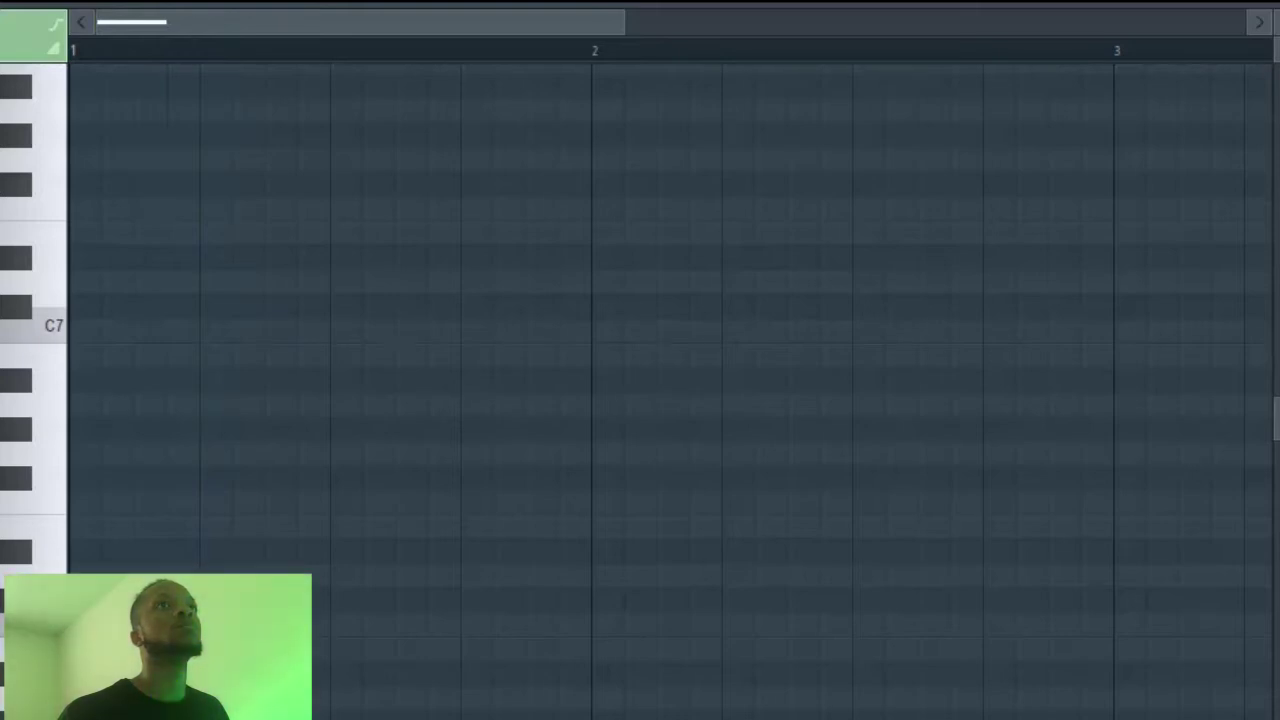
Add two more F#5 notes of about one and a half beats each, back to back after the first note.
{"action": "key", "text": "space"}
{"action": "key", "text": "space"}
{"action": "key", "text": "space"}
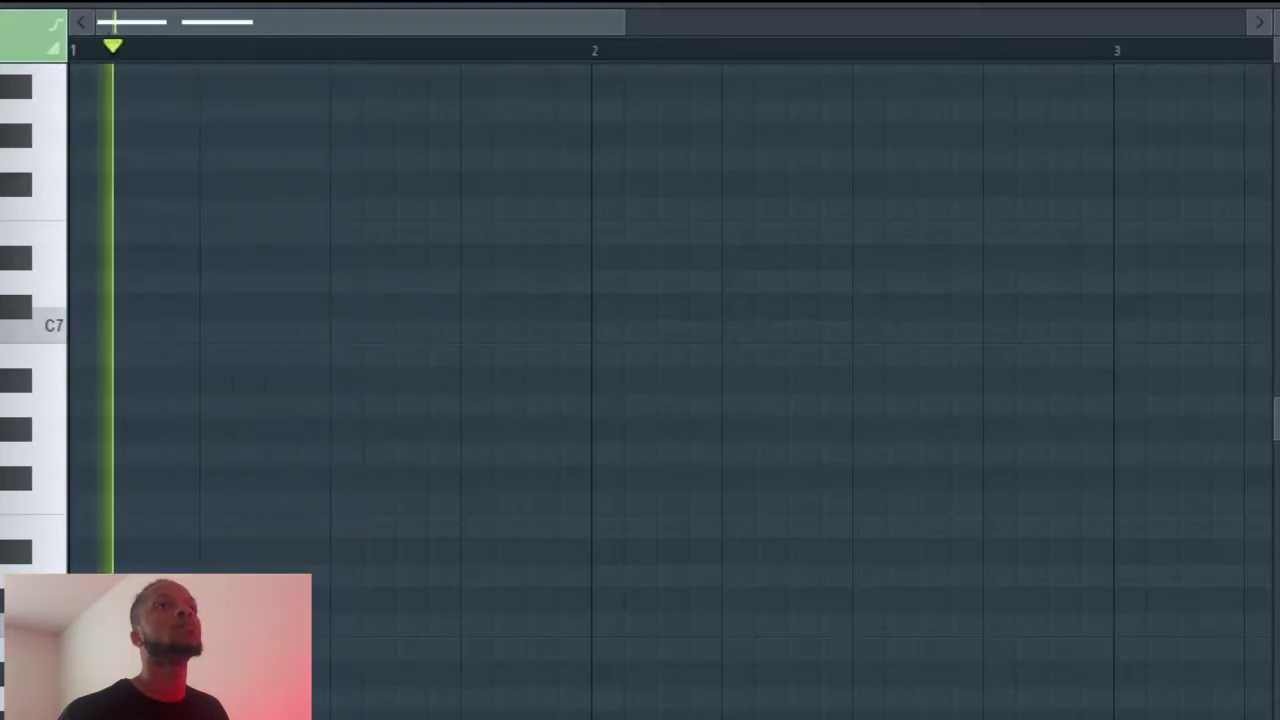
{"action": "key", "text": "space"}
{"action": "key", "text": "space"}
{"action": "key", "text": "space"}
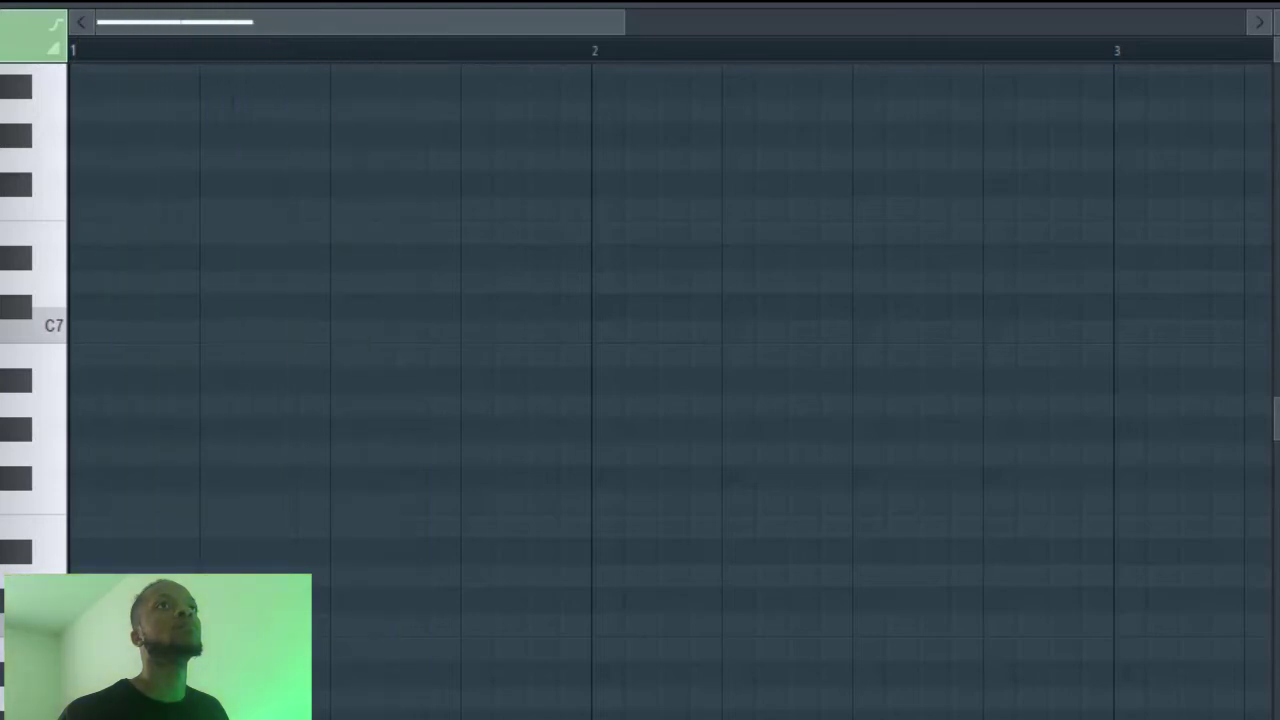
{"action": "key", "text": "space"}
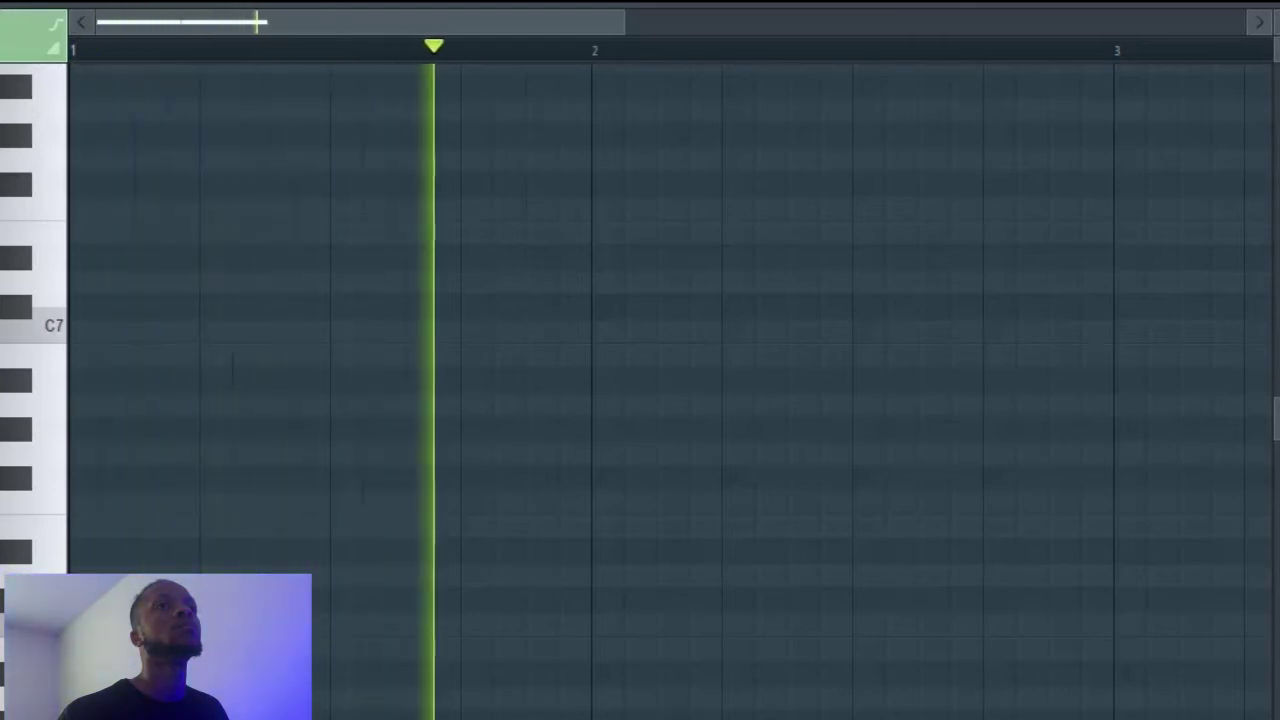
{"action": "key", "text": "space"}
{"action": "key", "text": "space"}
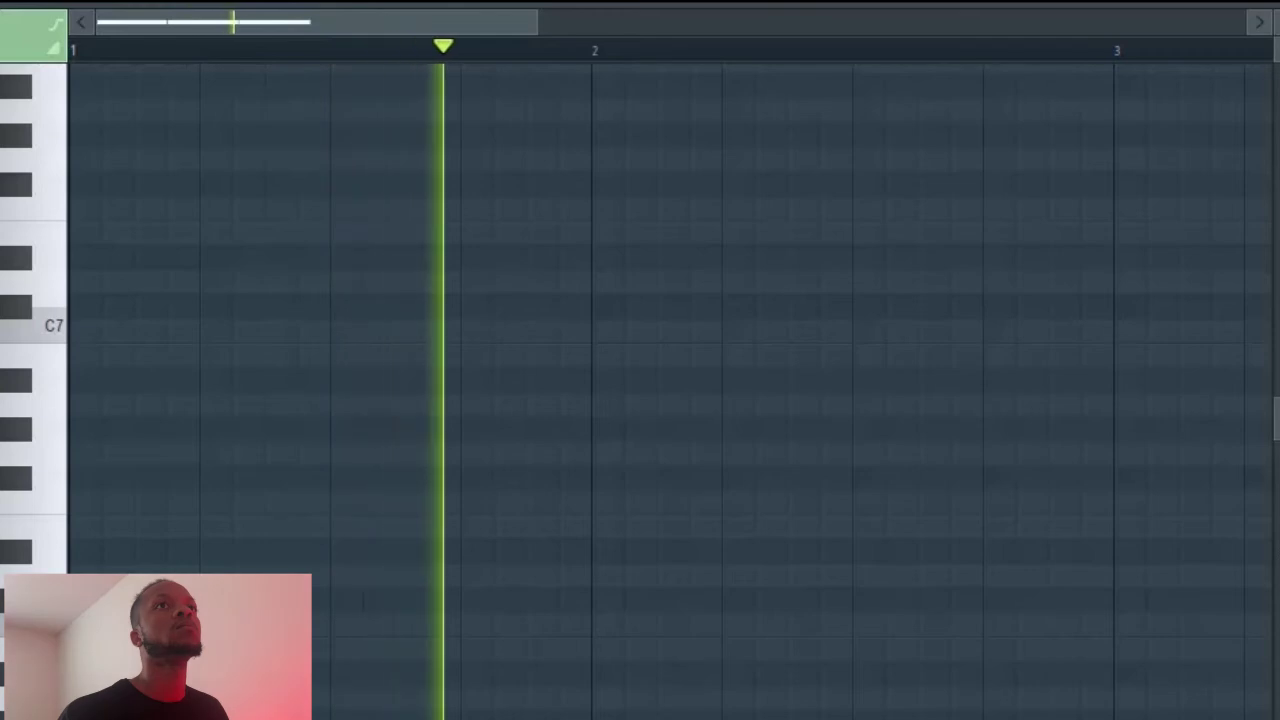
Add a D5 note directly after the third F#5 note and check its timing in playback.
{"action": "key", "text": "space"}
{"action": "key", "text": "space"}
{"action": "scroll", "coordinate": [660, 300], "scroll_direction": "down", "scroll_amount": 1}
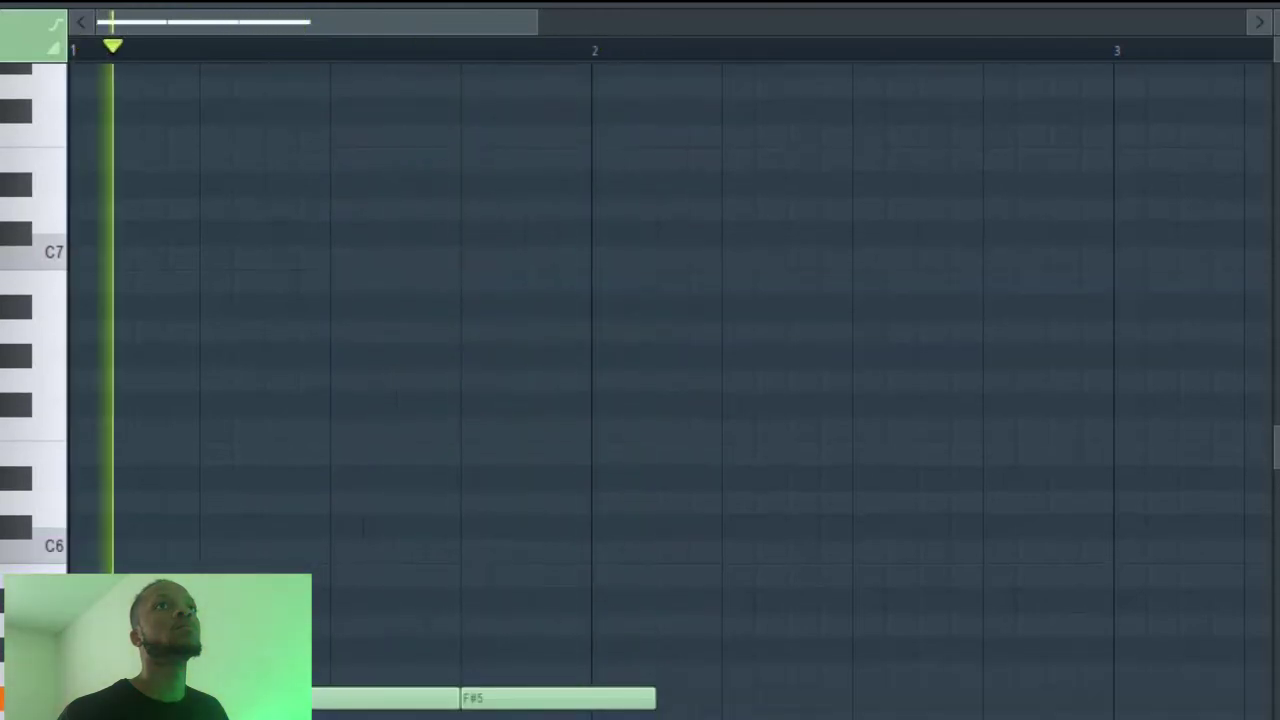
{"action": "key", "text": "space"}
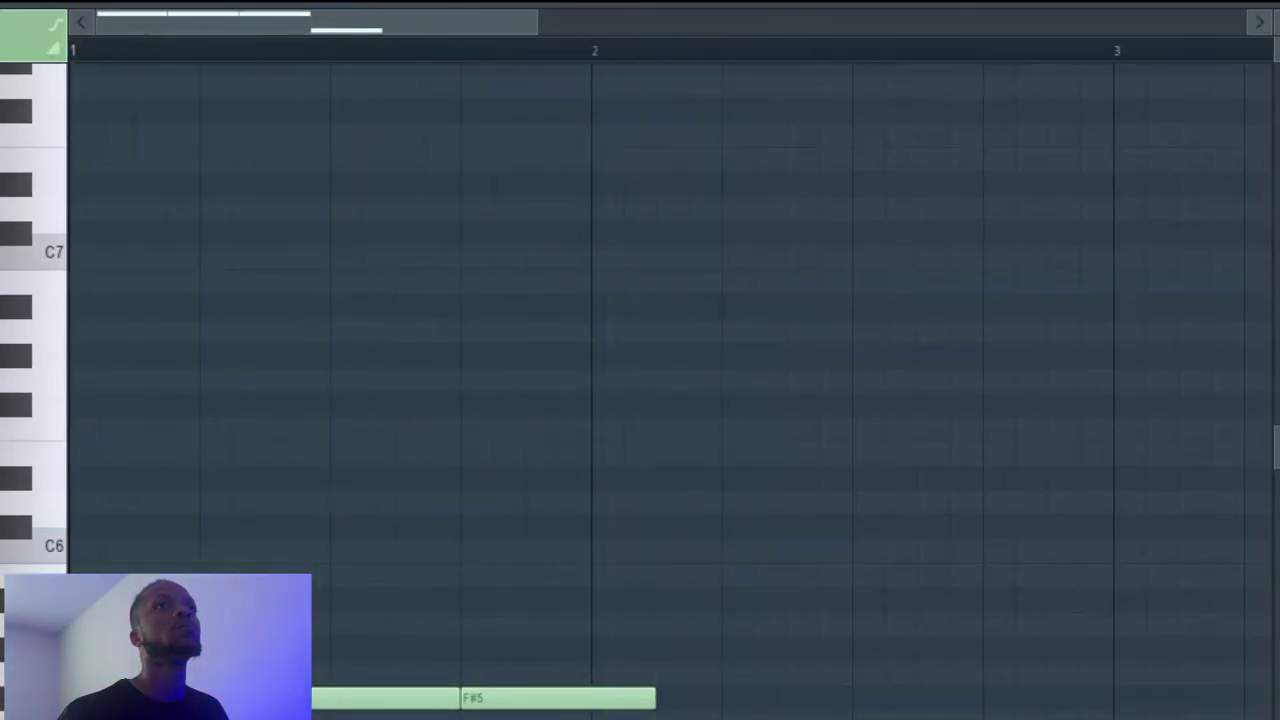
{"action": "key", "text": "space"}
{"action": "key", "text": "space"}
Lengthen the third F#5 note to two beats, shift D5 to follow it, and add an E5 note ending at bar 3.
{"action": "left_click_drag", "start_coordinate": [655, 690], "coordinate": [688, 692]}
{"action": "key", "text": "space"}
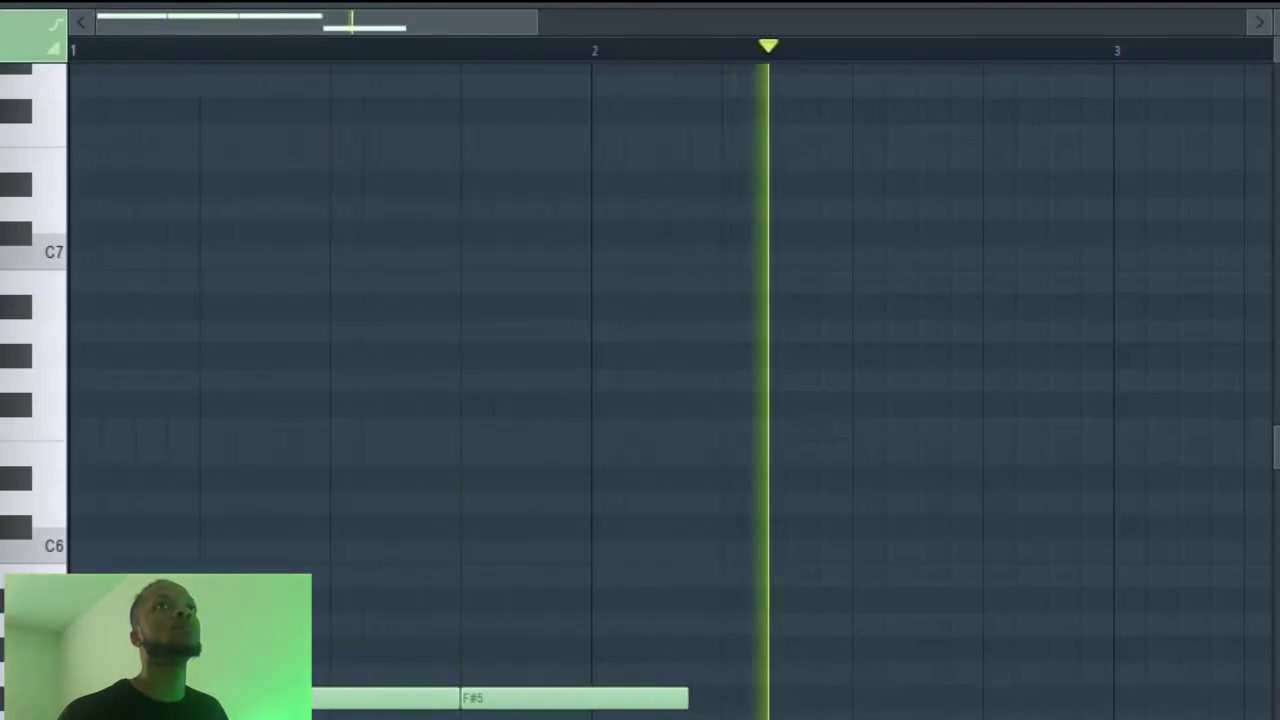
{"action": "key", "text": "space"}
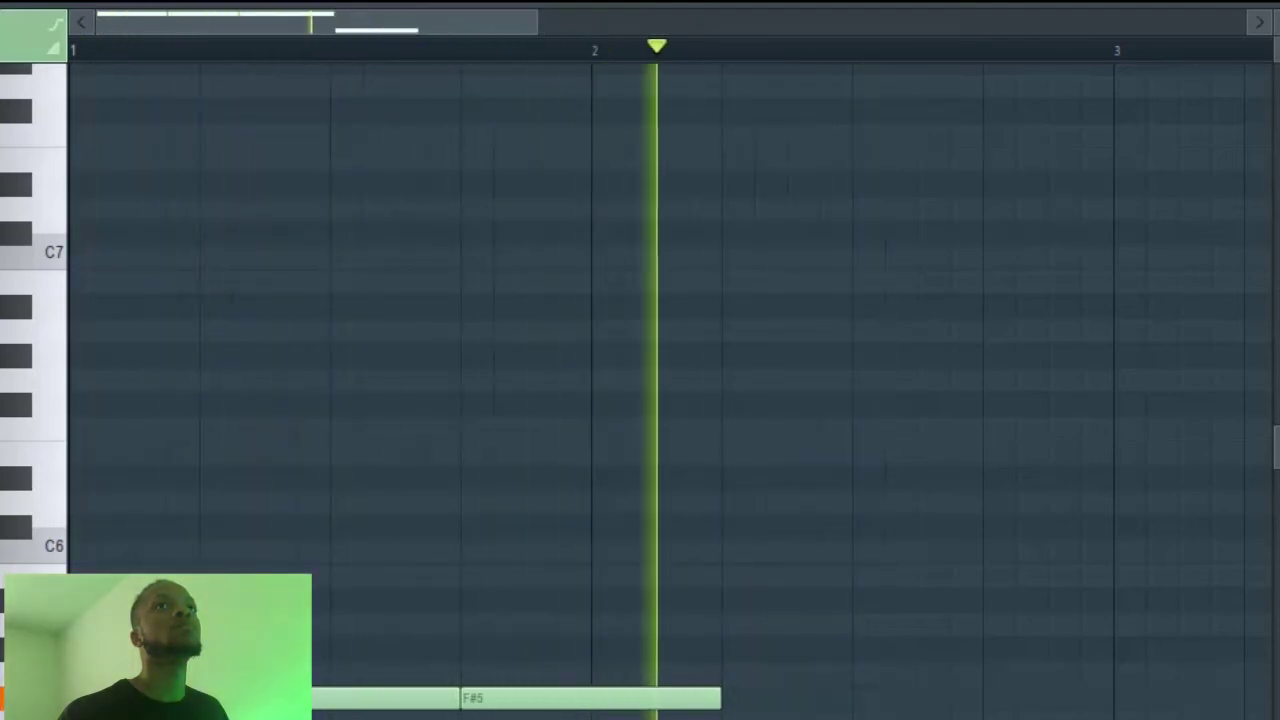
{"action": "key", "text": "space"}
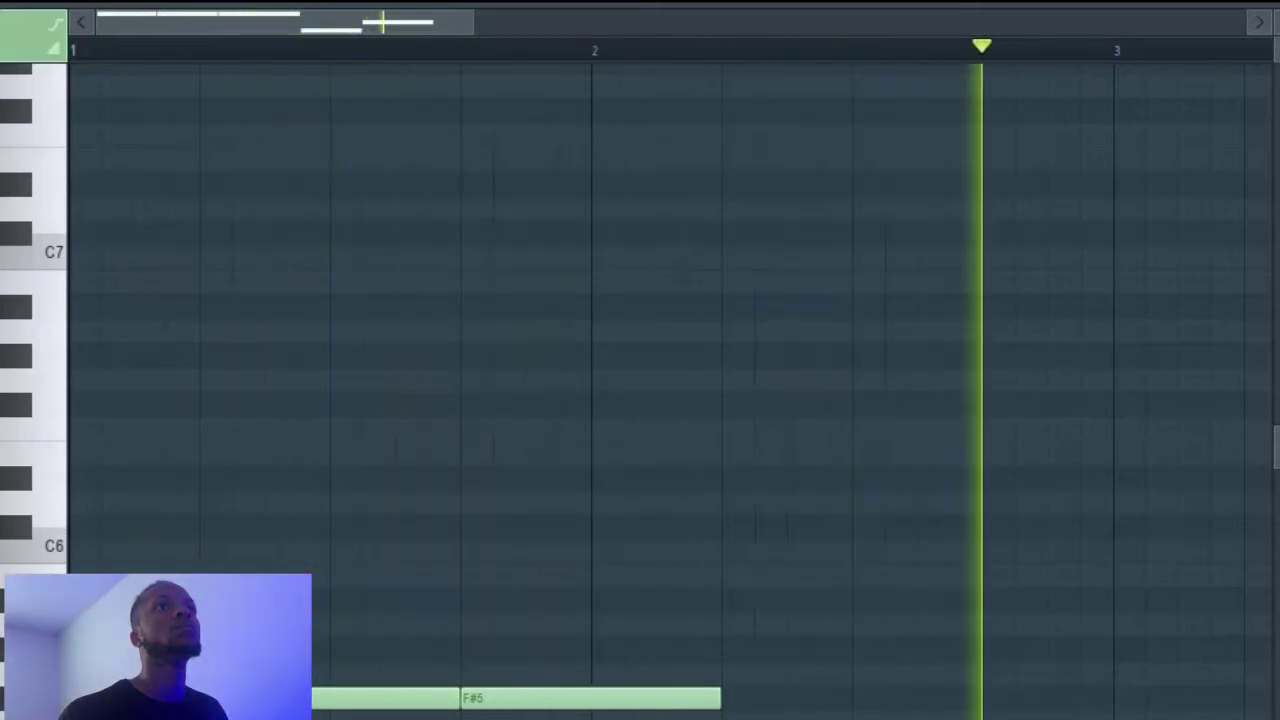
{"action": "scroll", "coordinate": [520, 68], "scroll_direction": "down", "scroll_amount": 2}
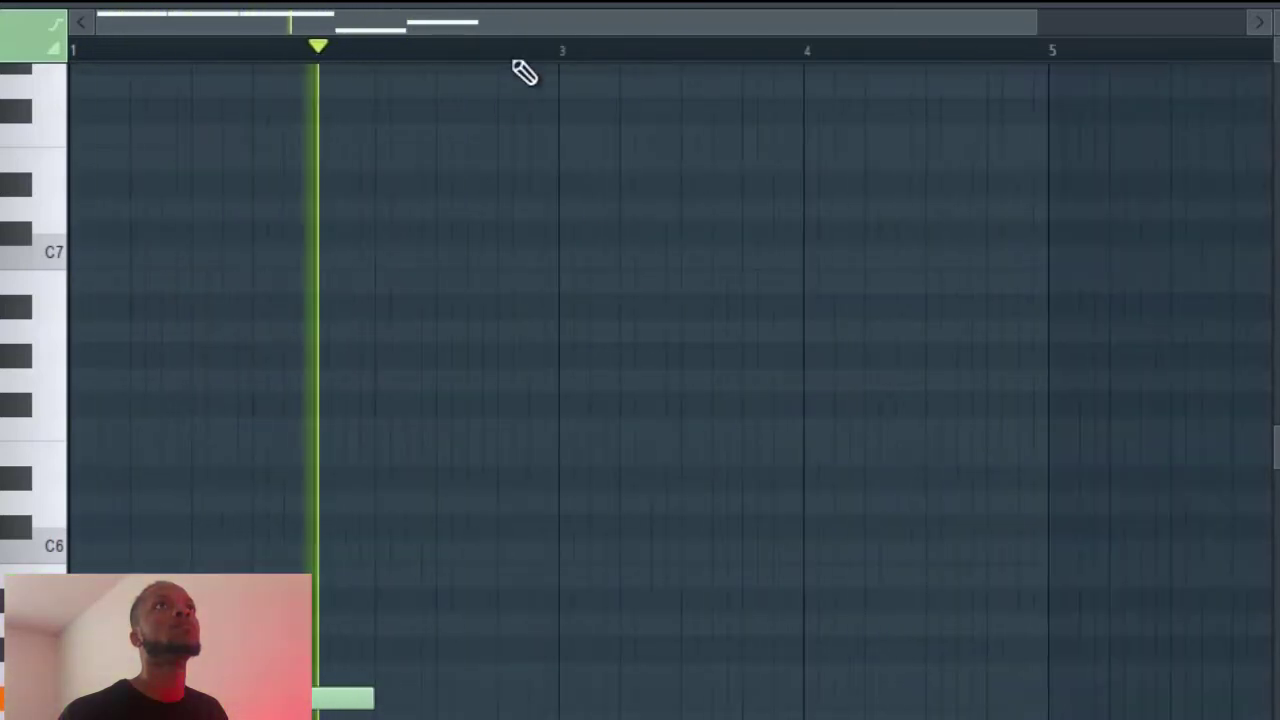
{"action": "key", "text": "space"}
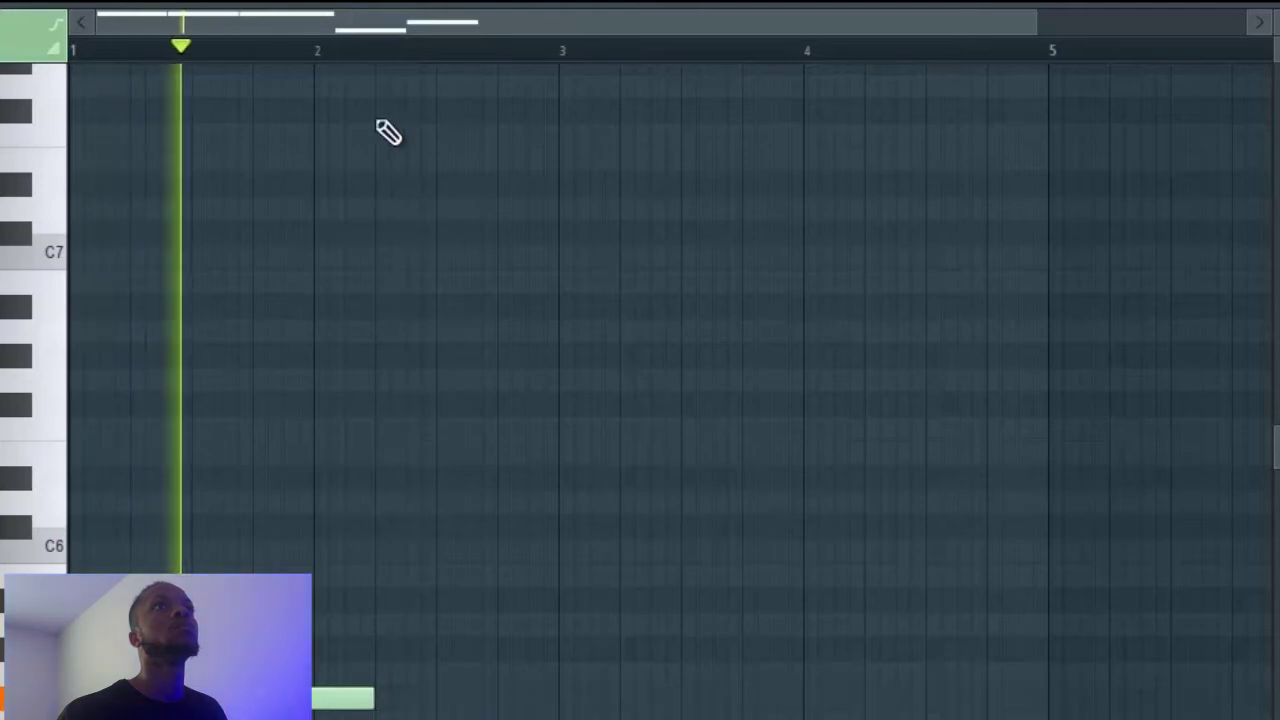
{"action": "left_click", "coordinate": [286, 4]}
{"action": "key", "text": "space"}
Duplicate the two-bar 808 phrase and move the copy so it starts at bar 3.
{"action": "left_click_drag", "start_coordinate": [525, 494], "coordinate": [69, 715]}
{"action": "left_click_drag", "start_coordinate": [472, 16], "coordinate": [731, 77]}
{"action": "key", "text": "ctrl+b"}
{"action": "left_click_drag", "start_coordinate": [328, 18], "coordinate": [175, 6]}
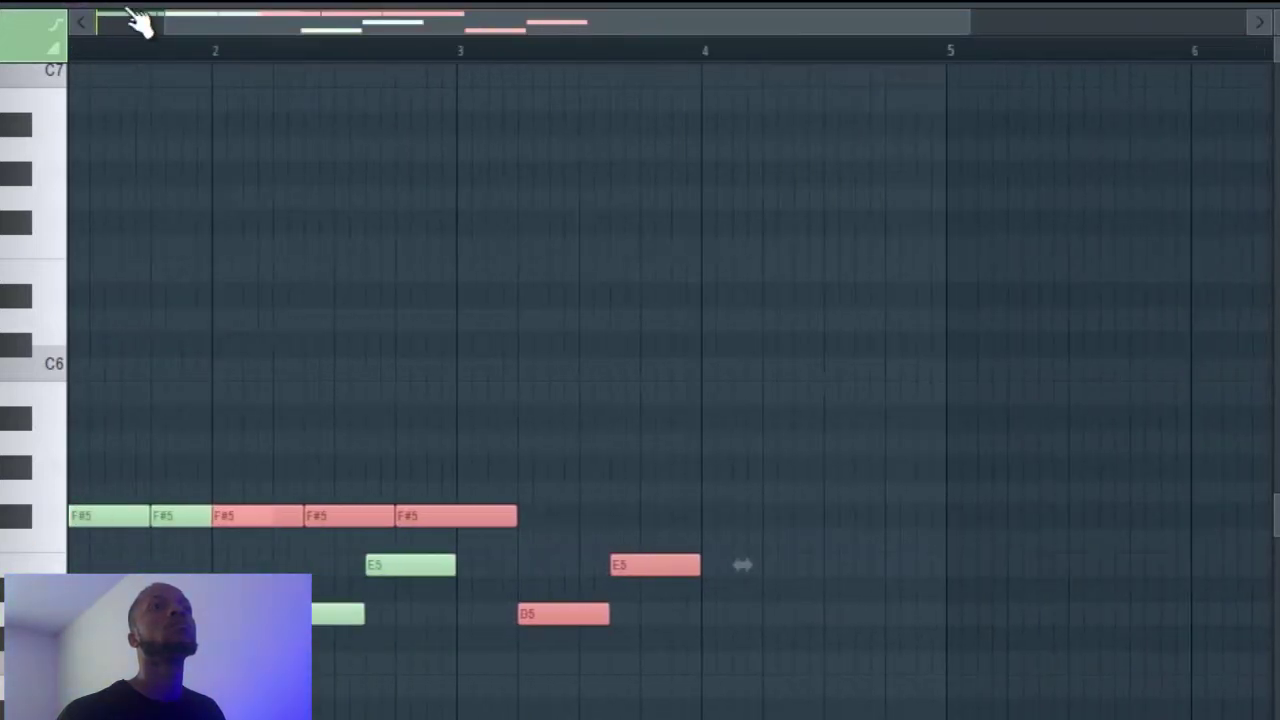
{"action": "key", "text": "space"}
{"action": "left_click_drag", "start_coordinate": [260, 525], "coordinate": [510, 538]}
{"action": "left_click", "coordinate": [564, 613]}
{"action": "right_click", "coordinate": [618, 622]}
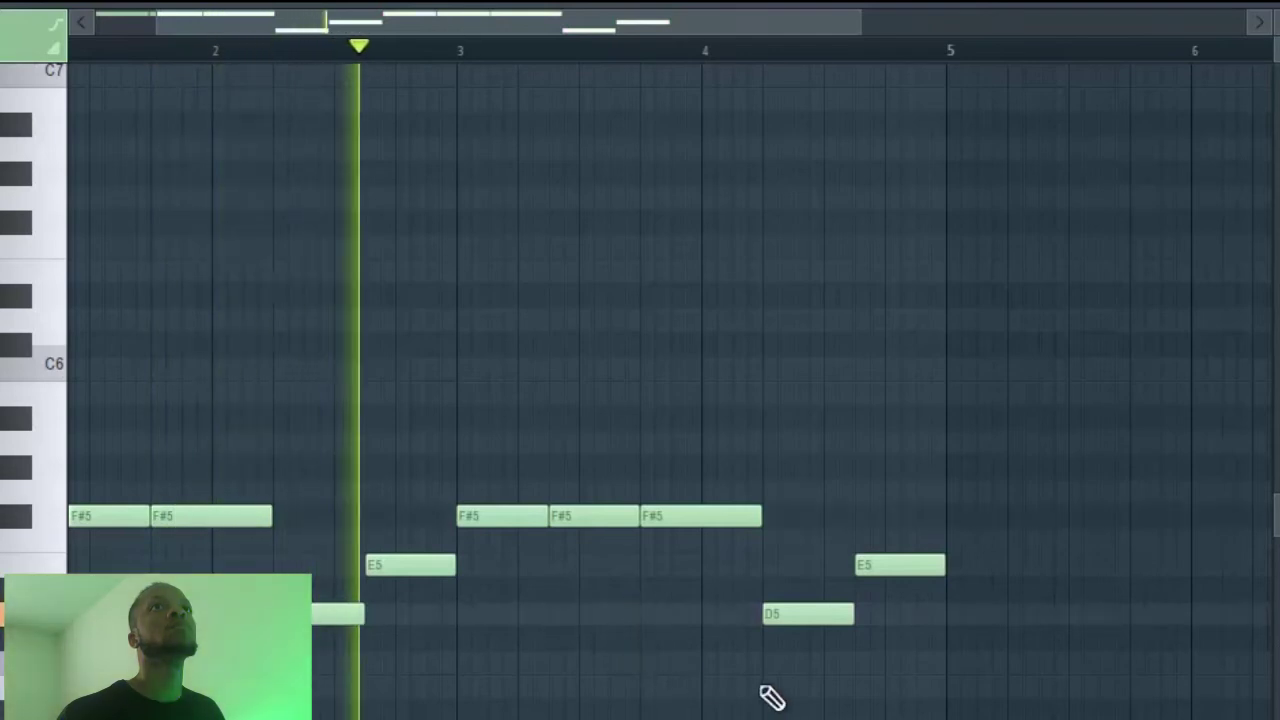
In the copied phrase, lower the D5 note to C#5 and the final E5 note to D5.
{"action": "left_click_drag", "start_coordinate": [797, 615], "coordinate": [793, 640]}
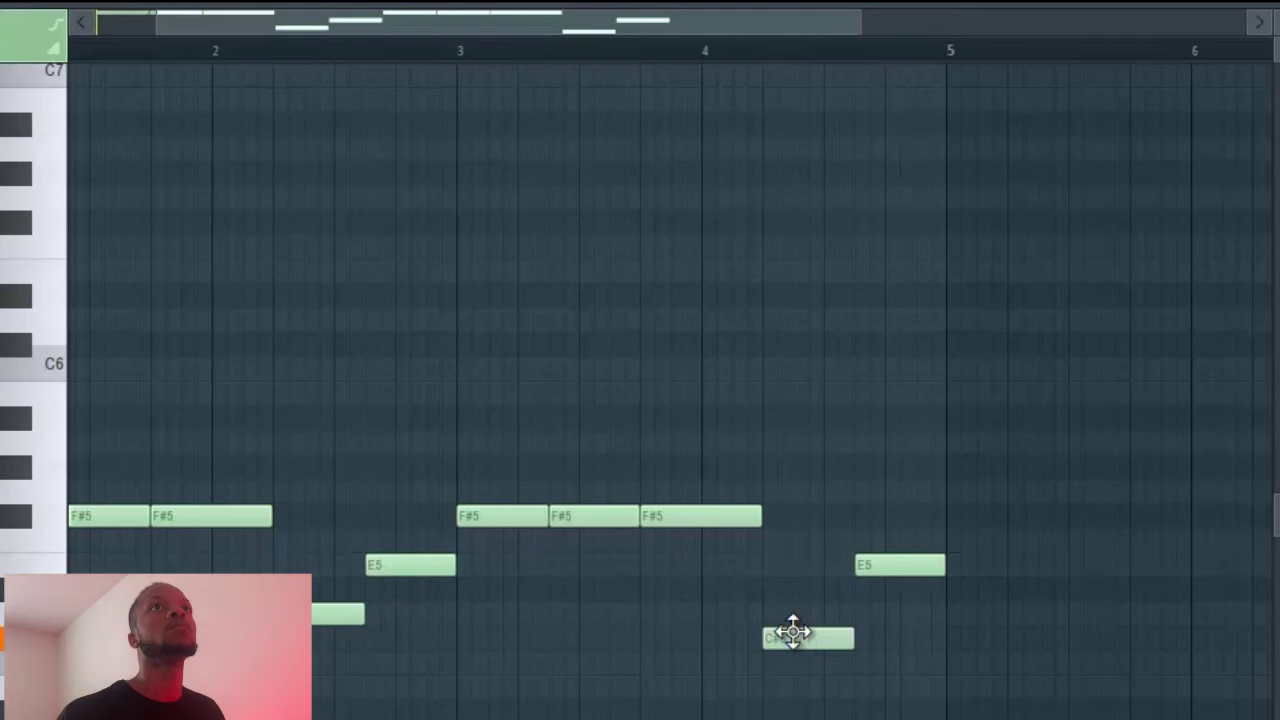
{"action": "left_click", "coordinate": [722, 60]}
{"action": "key", "text": "space"}
{"action": "key", "text": "space"}
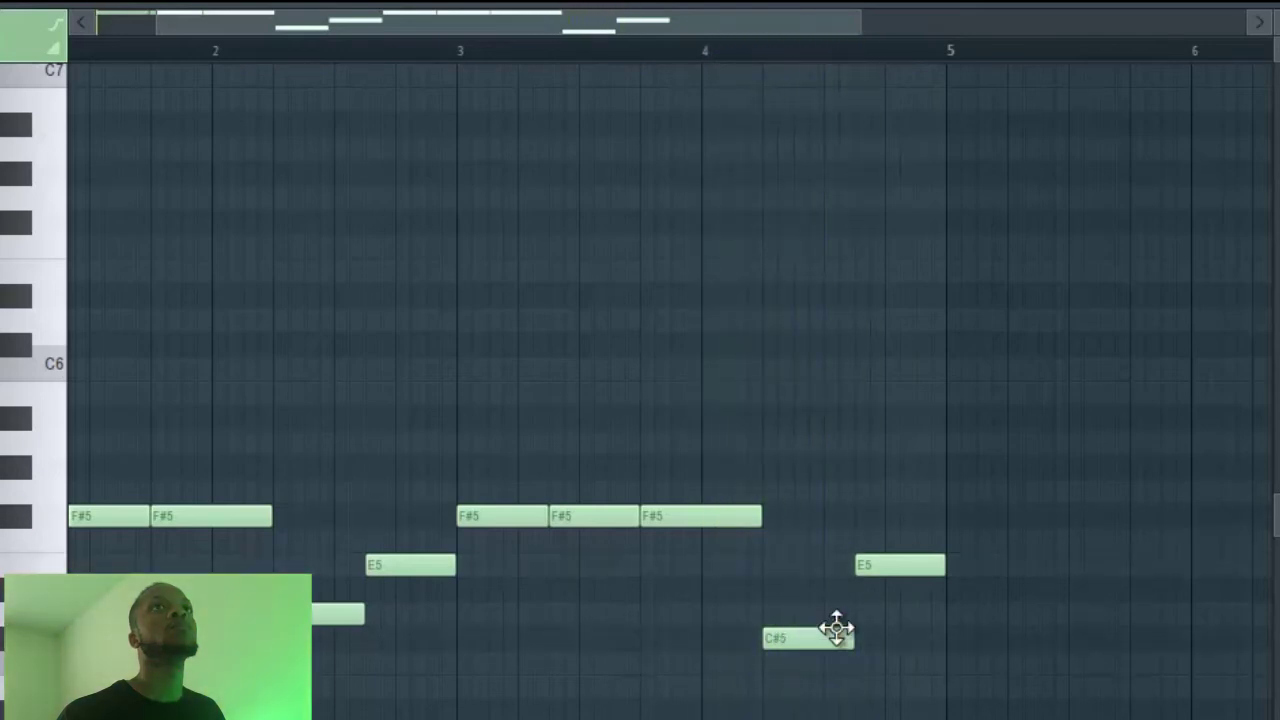
{"action": "key", "text": "space"}
{"action": "left_click_drag", "start_coordinate": [912, 562], "coordinate": [903, 617]}
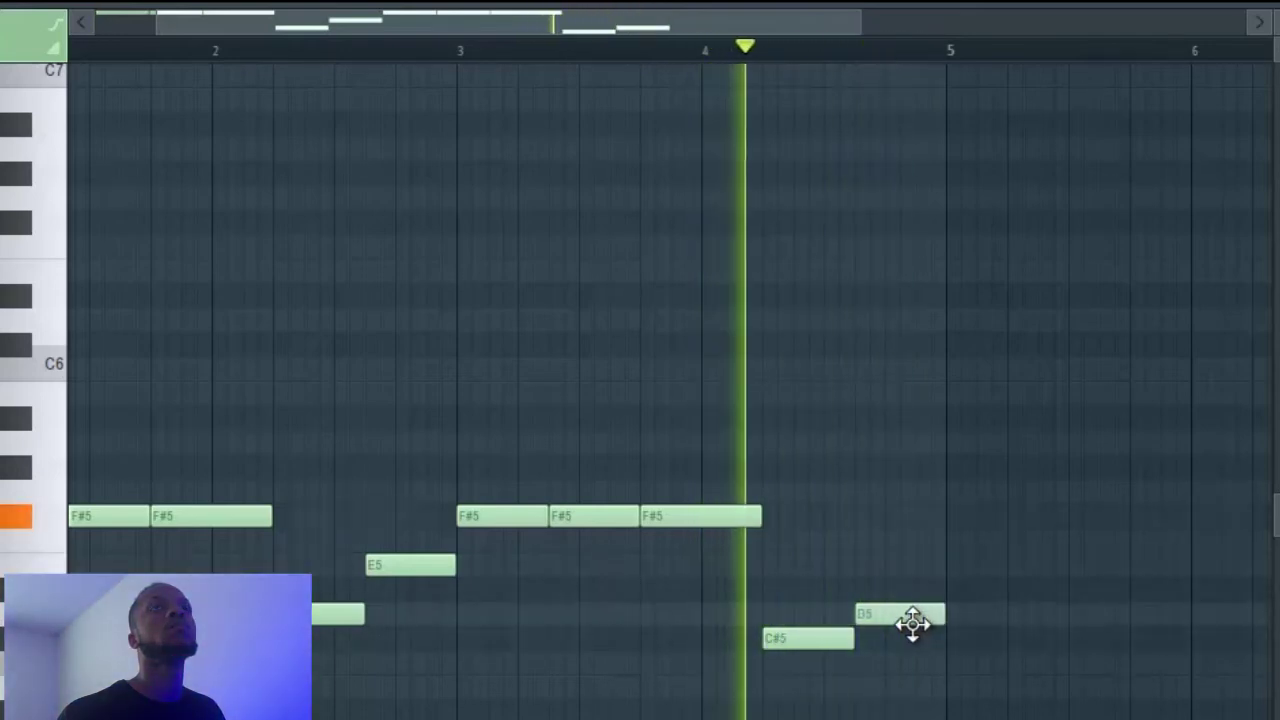
{"action": "key", "text": "space"}
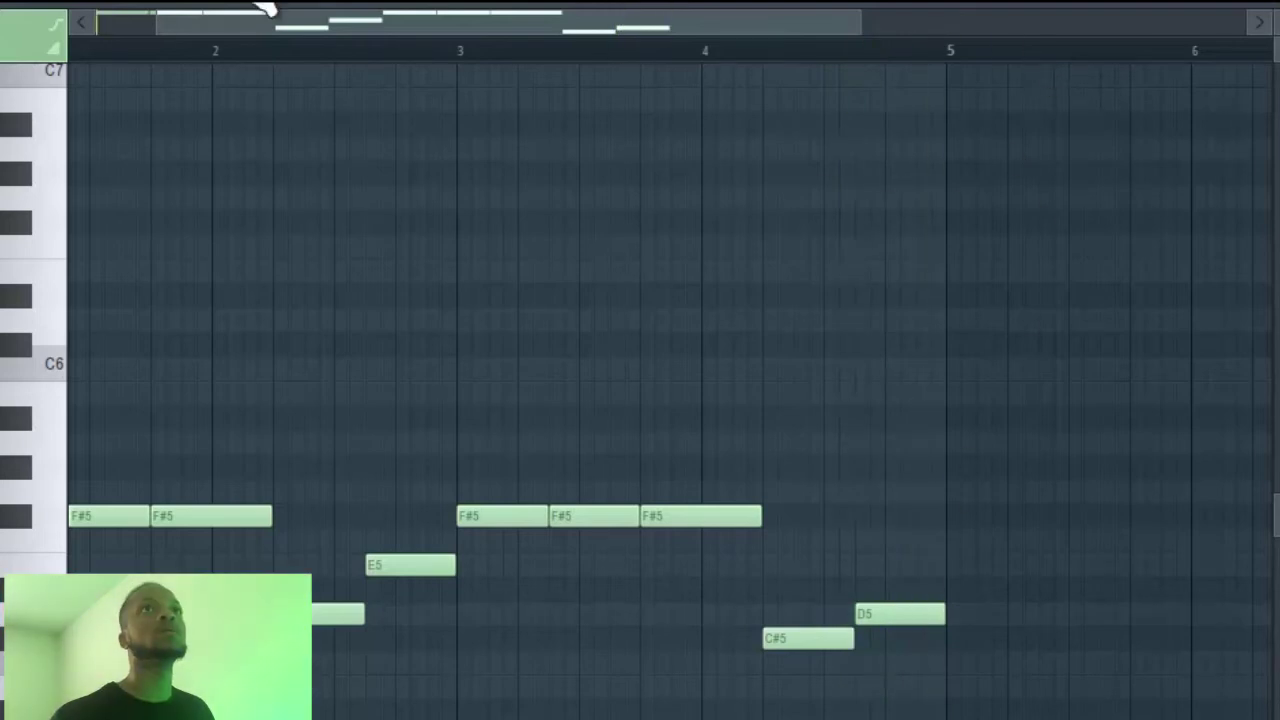
Duplicate the whole four-bar 808 melody to fill eight bars, and return to the playlist.
{"action": "scroll", "coordinate": [457, 92], "scroll_direction": "down", "scroll_amount": 2}
{"action": "key", "text": "ctrl+a"}
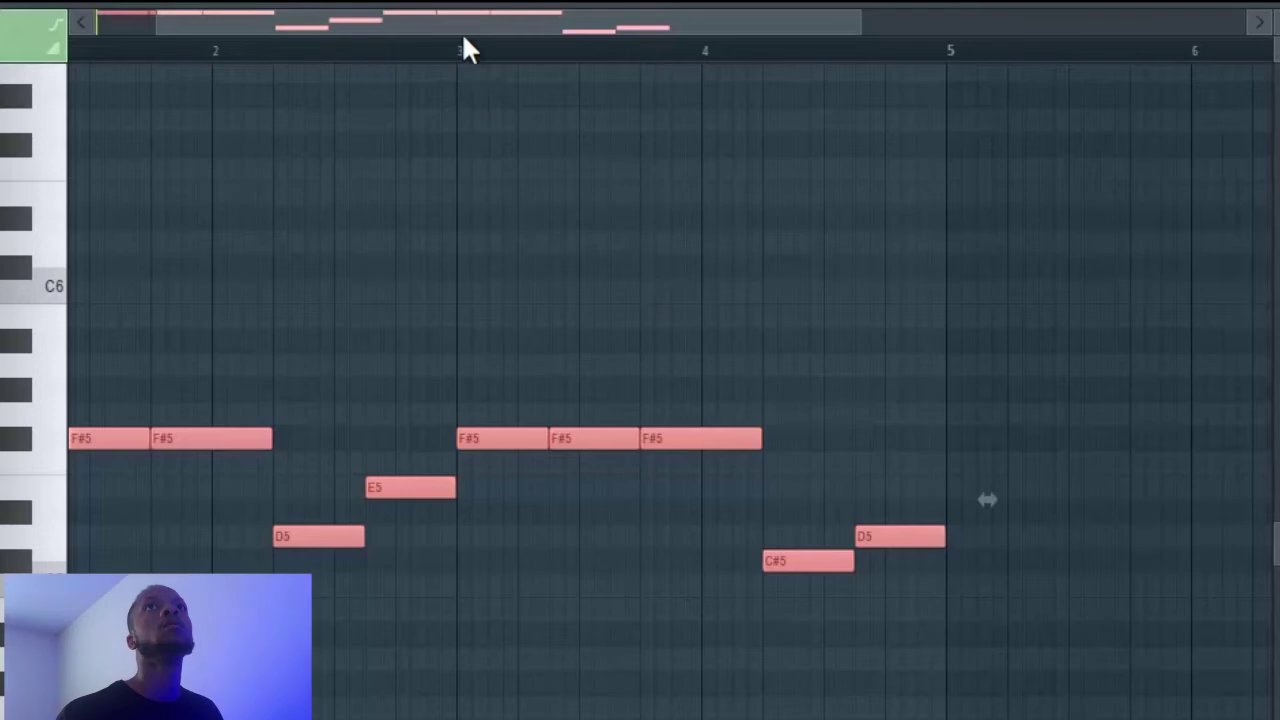
{"action": "left_click_drag", "start_coordinate": [464, 29], "coordinate": [580, 135]}
{"action": "key", "text": "ctrl+b"}
{"action": "left_click", "coordinate": [1270, 1]}
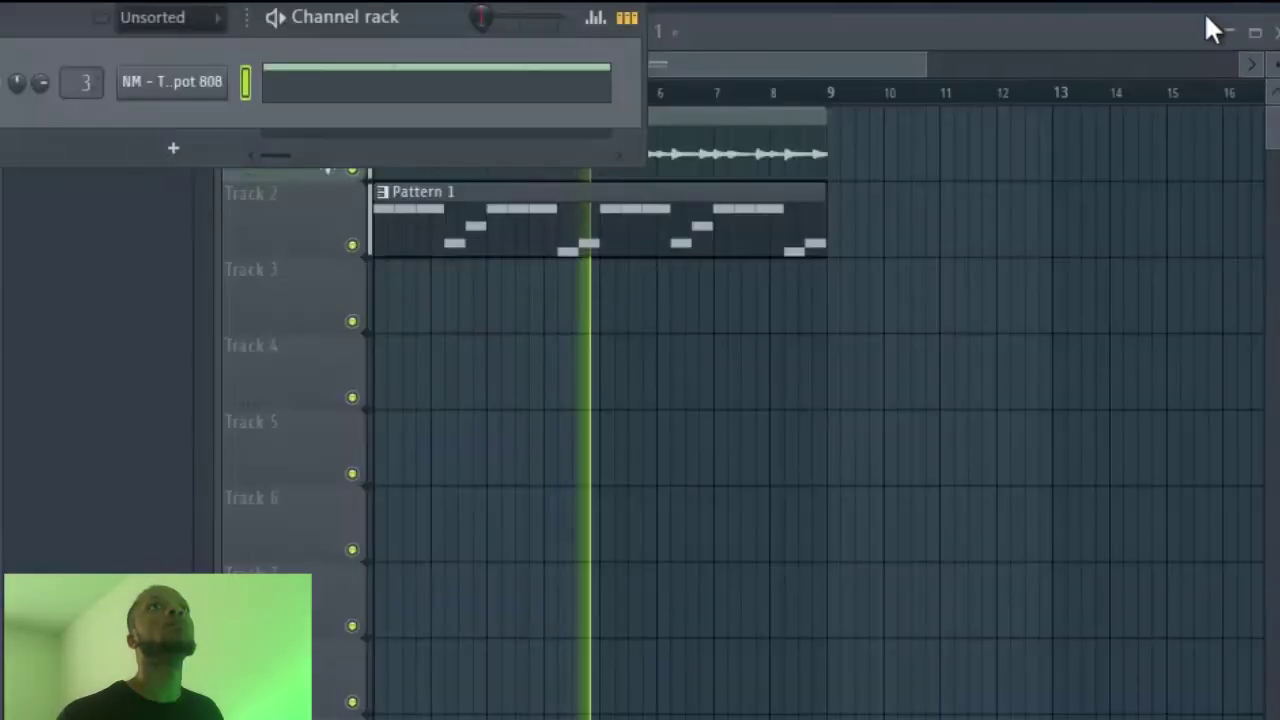
{"action": "left_click", "coordinate": [790, 44]}
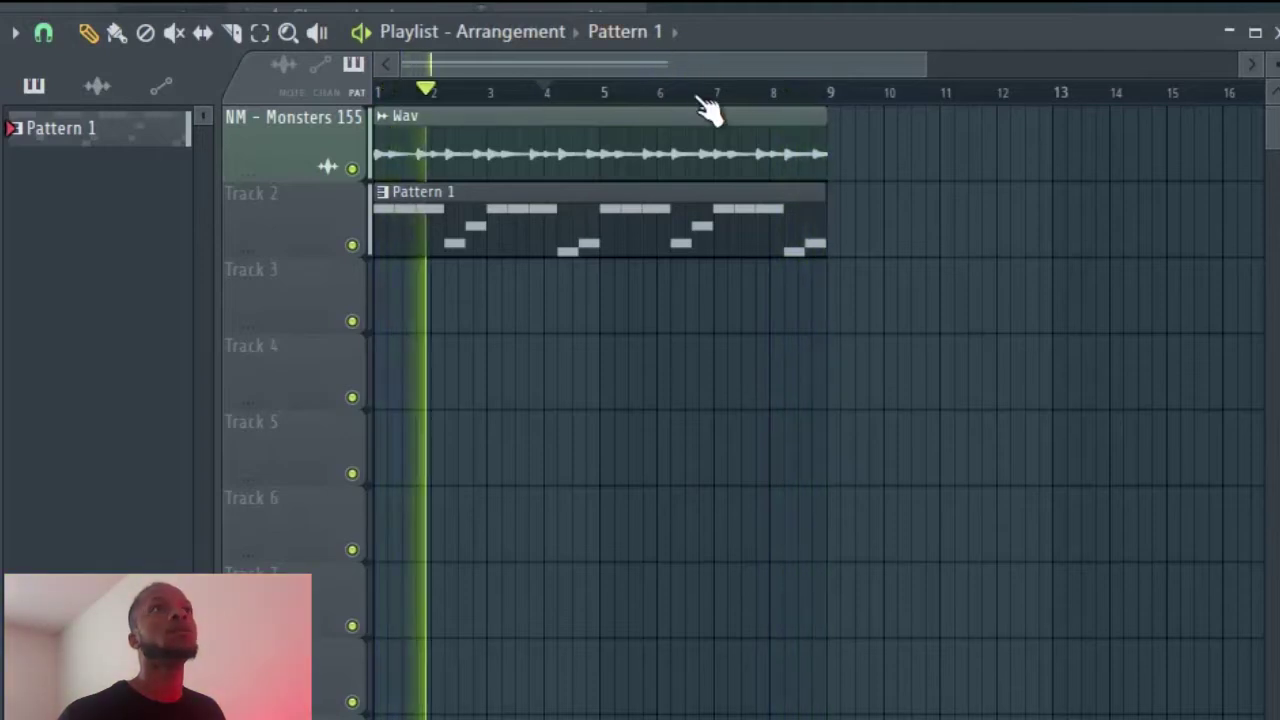
Open Gross Beat on the Wav mixer track and switch to the time preset directly below 1000 during playback.
{"action": "key", "text": "space"}
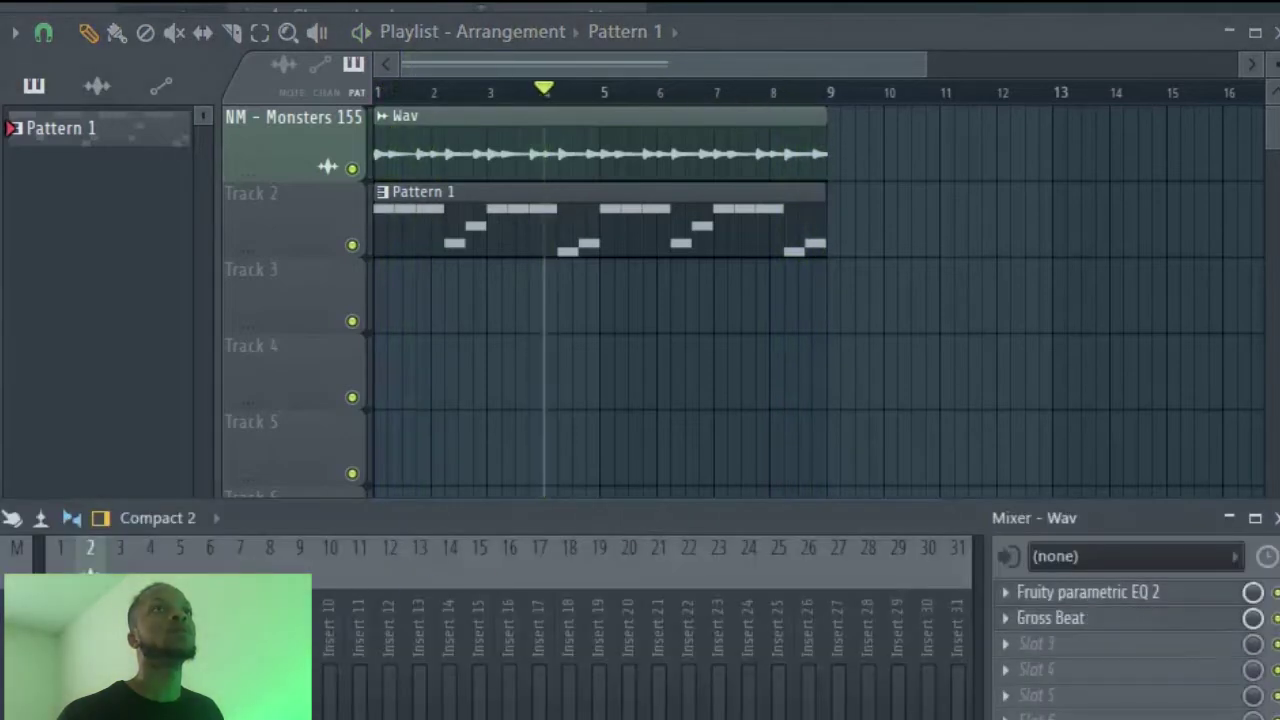
{"action": "key", "text": "space"}
{"action": "left_click", "coordinate": [1133, 630]}
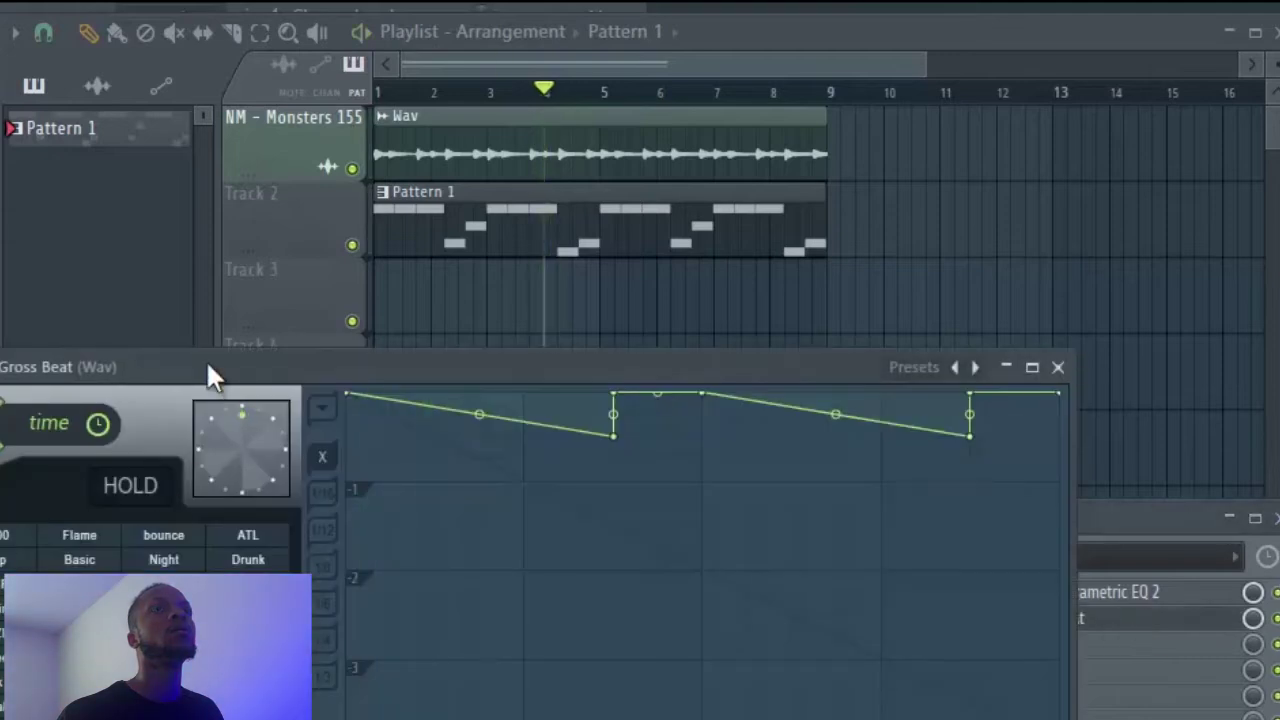
{"action": "left_click_drag", "start_coordinate": [208, 365], "coordinate": [431, 376]}
{"action": "key", "text": "space"}
{"action": "left_click", "coordinate": [239, 564]}
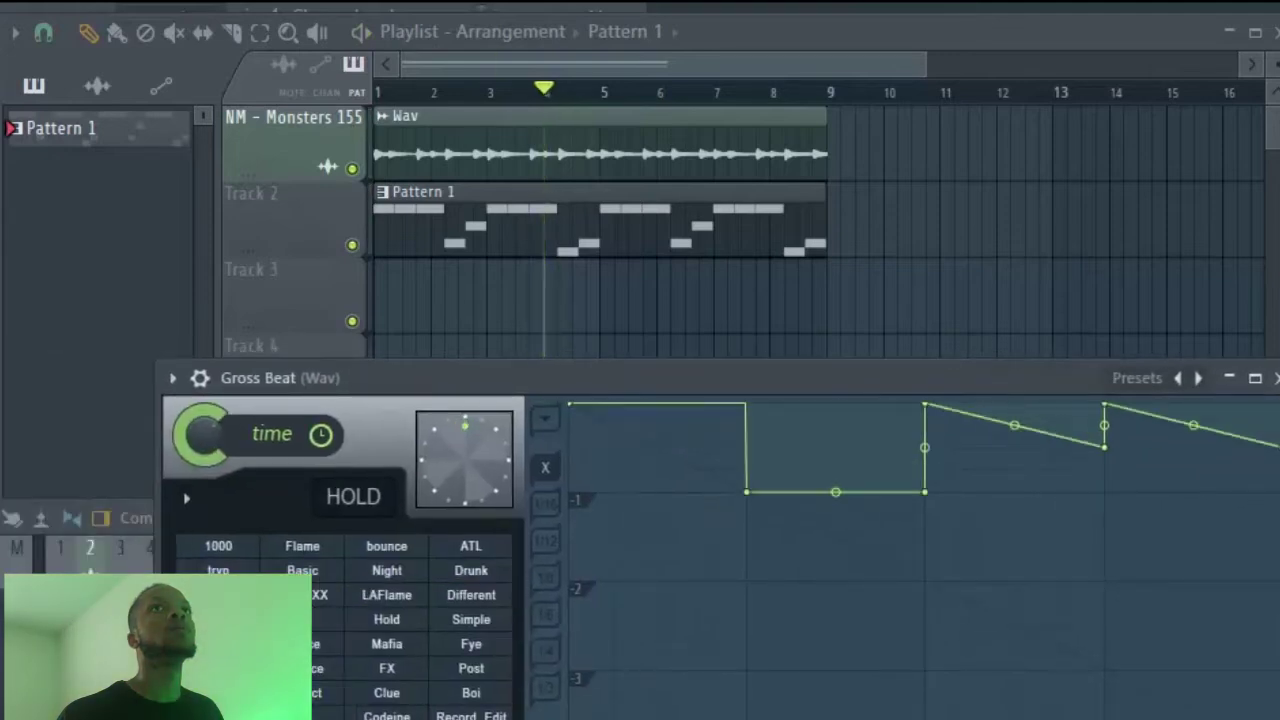
Audition the tryp, Basic, Post, Clue, Codeine and Mafia time presets in Gross Beat during playback.
{"action": "key", "text": "space"}
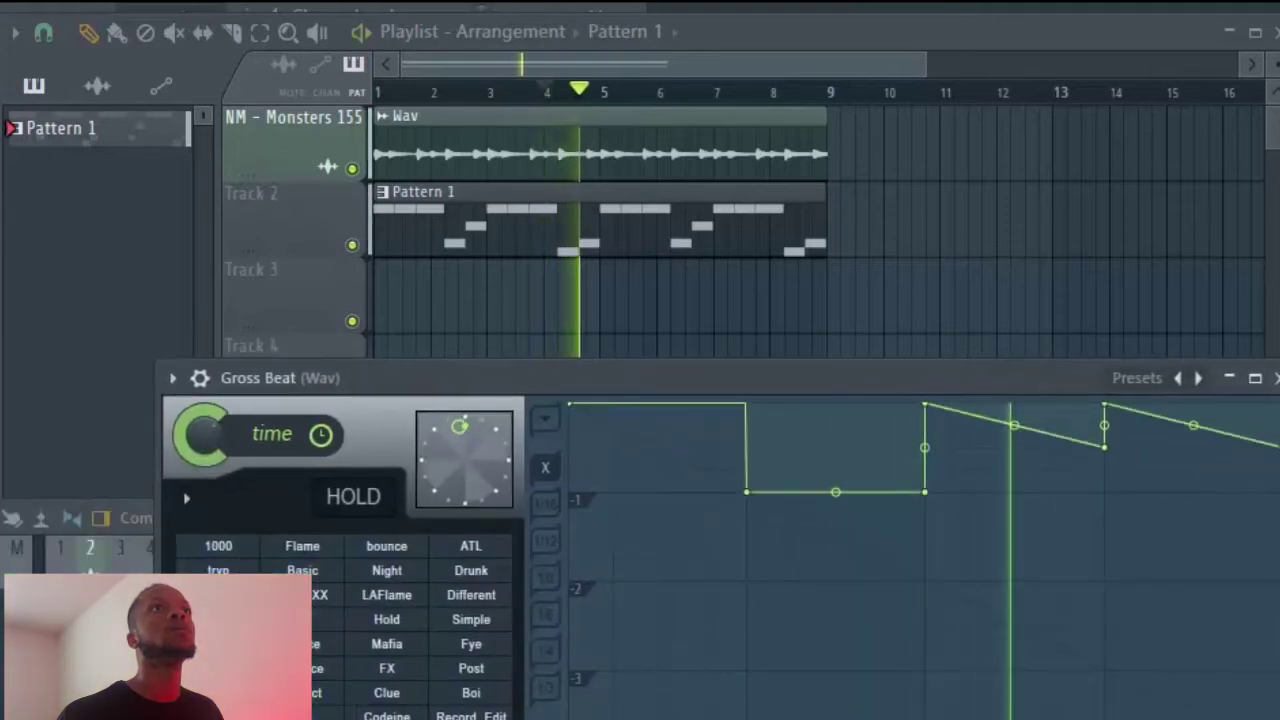
{"action": "key", "text": "space"}
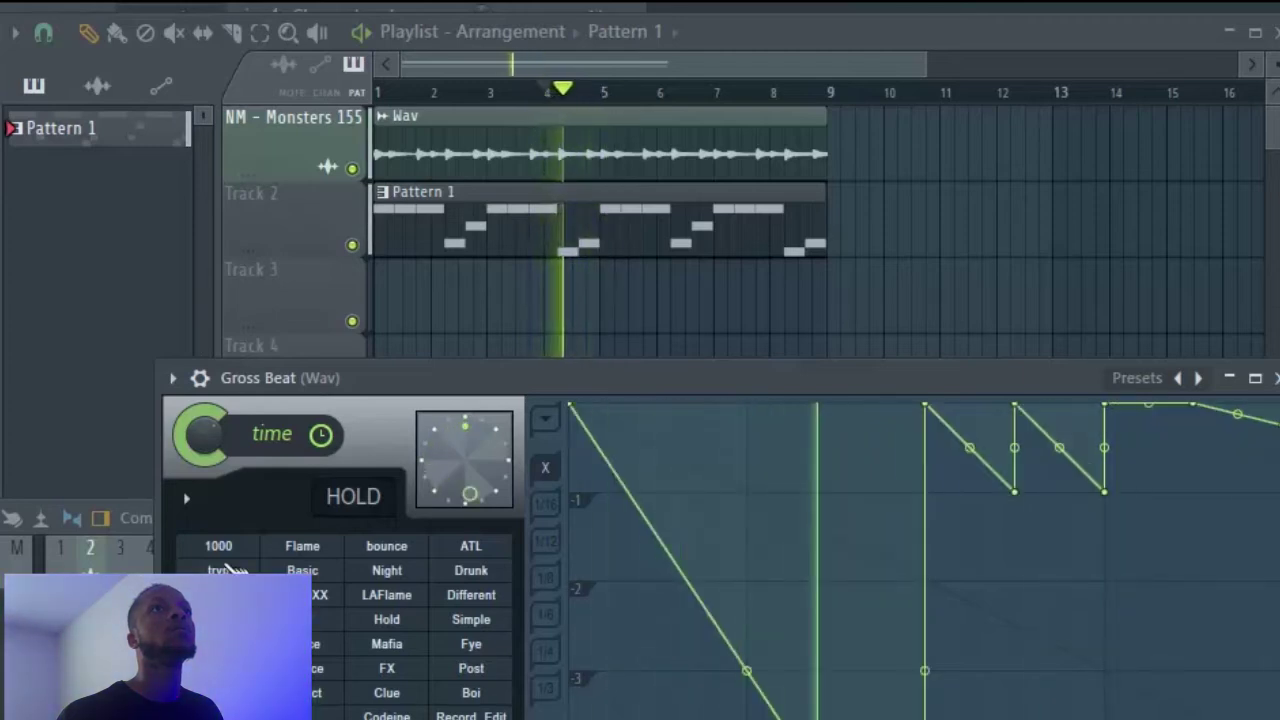
{"action": "left_click", "coordinate": [302, 570]}
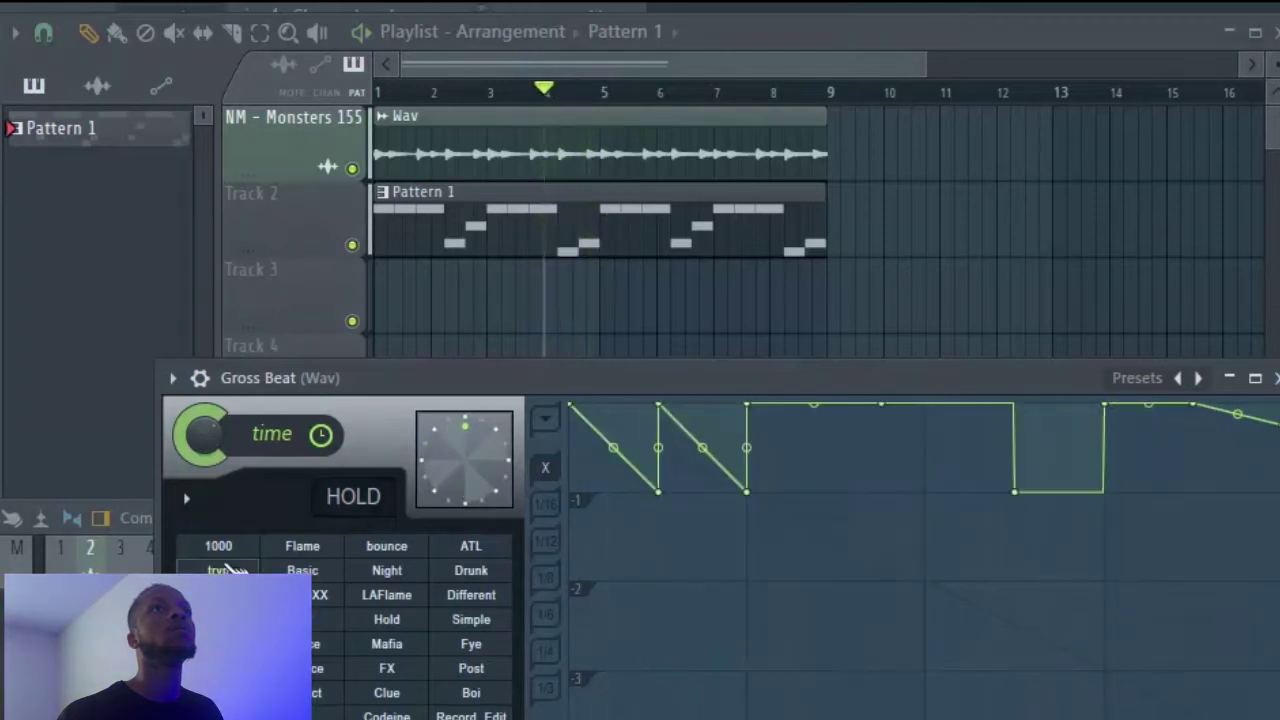
{"action": "key", "text": "space"}
{"action": "left_click", "coordinate": [471, 668]}
{"action": "key", "text": "space"}
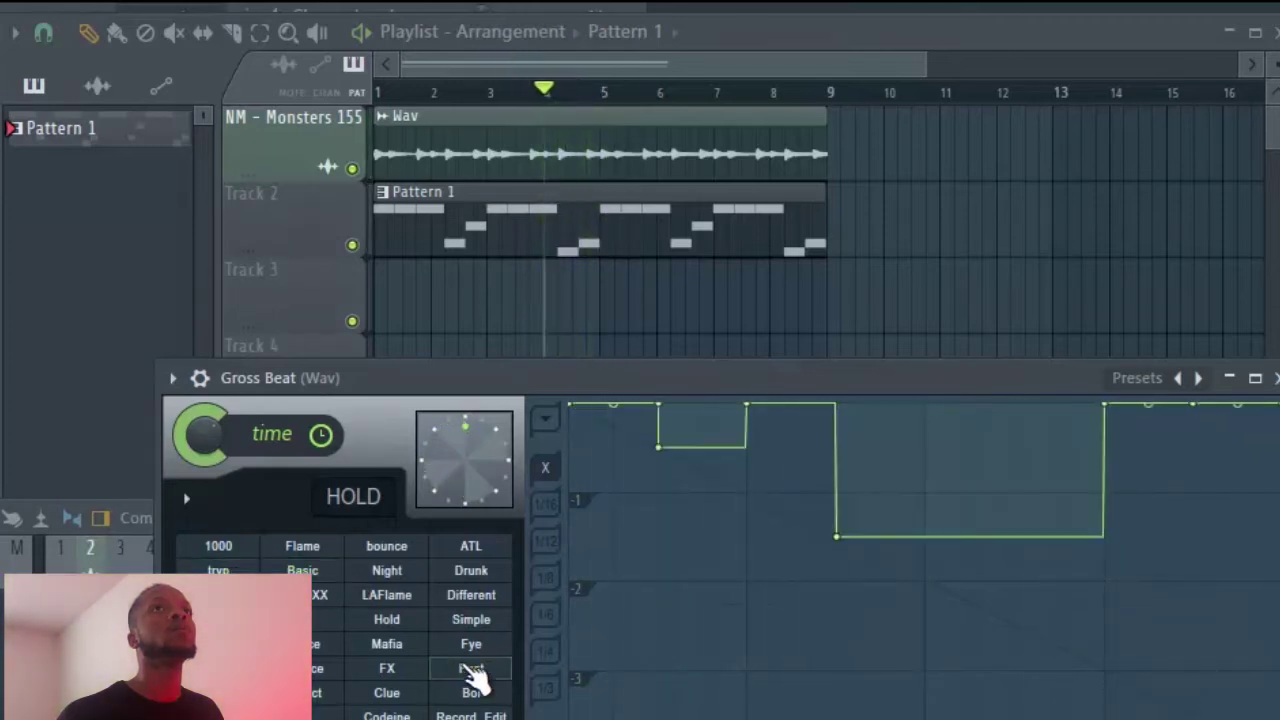
{"action": "left_click", "coordinate": [392, 693]}
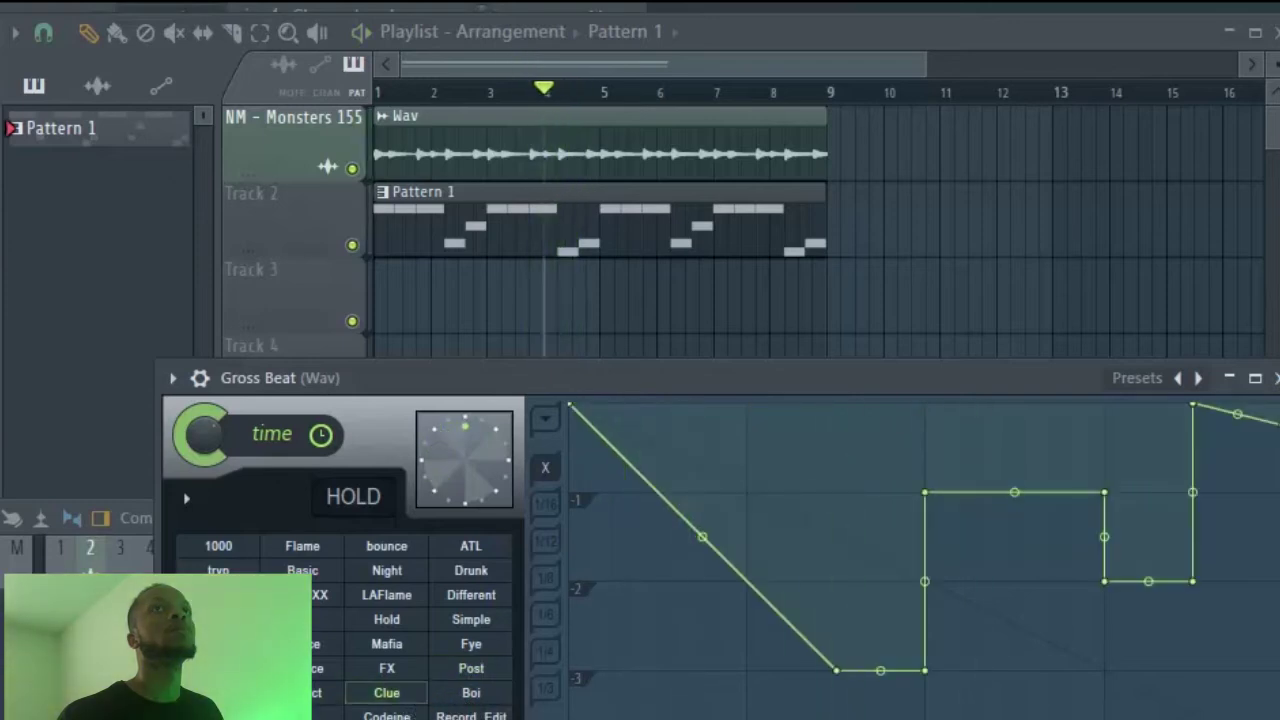
{"action": "left_click", "coordinate": [383, 716]}
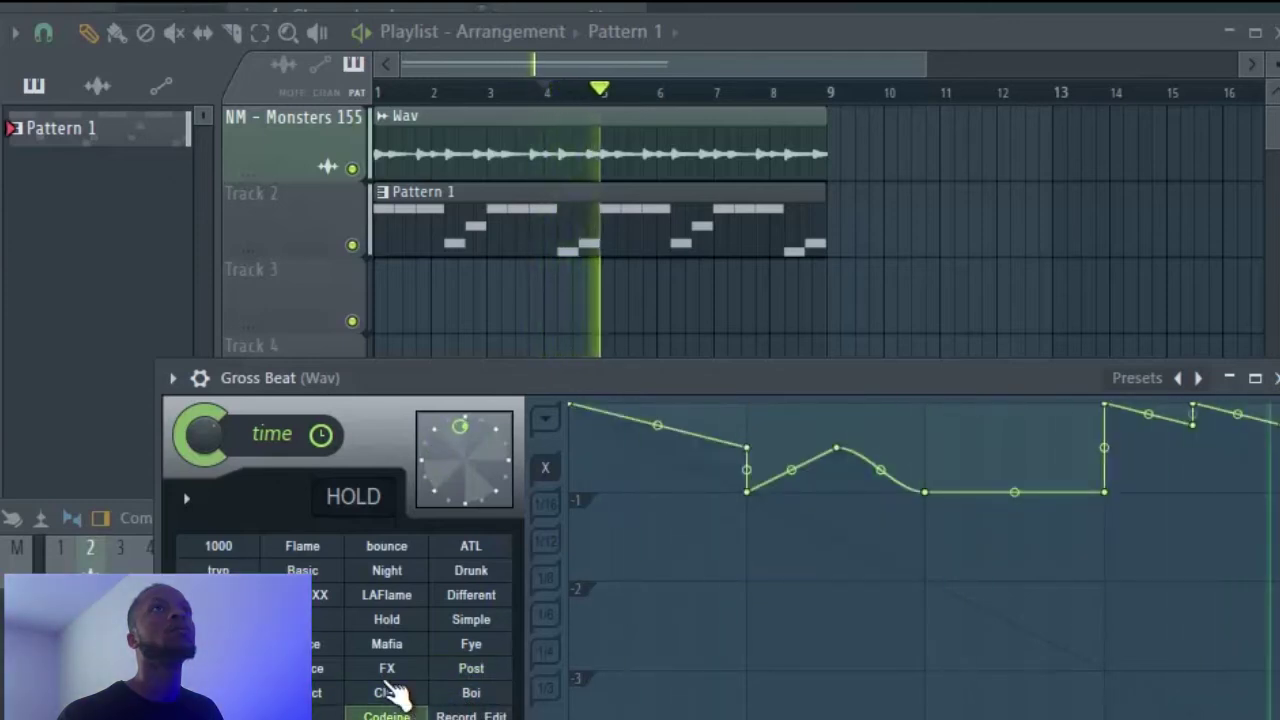
{"action": "left_click", "coordinate": [390, 650]}
{"action": "key", "text": "space"}
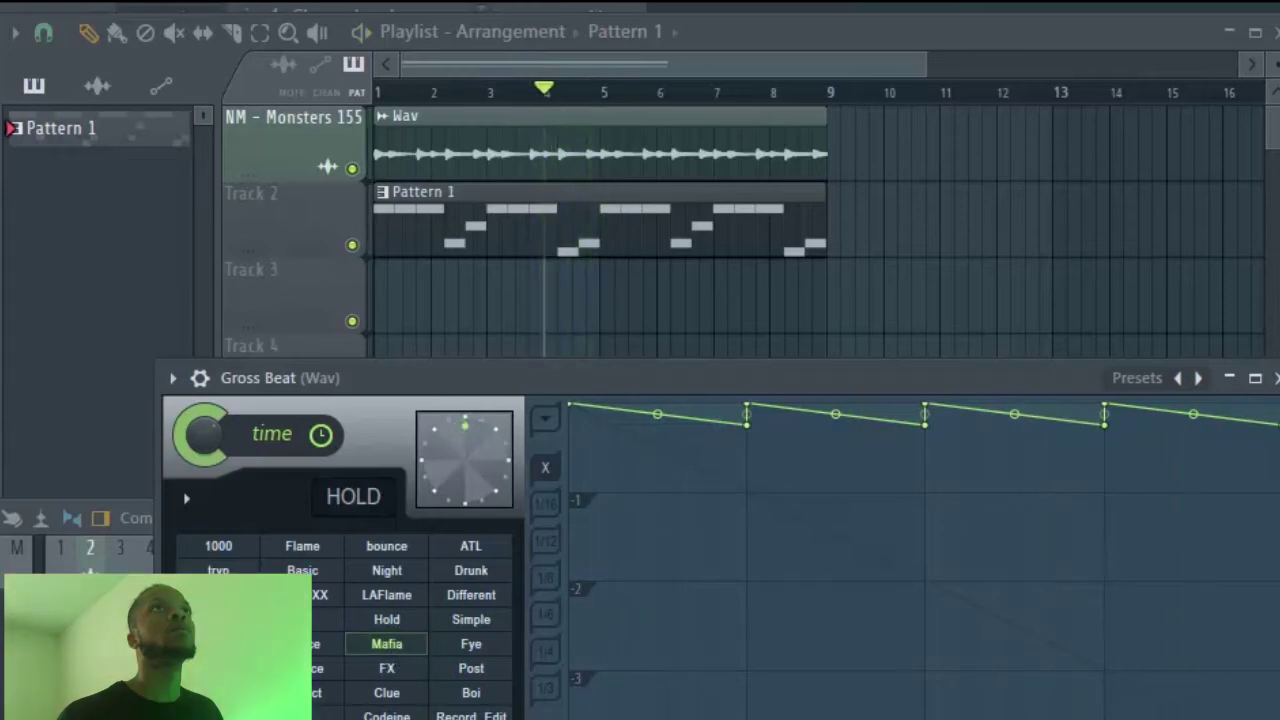
Audition Simple, LAFlame, Different and other time presets, keep the one with repeated steep downward ramps, and close Gross Beat.
{"action": "left_click", "coordinate": [471, 620]}
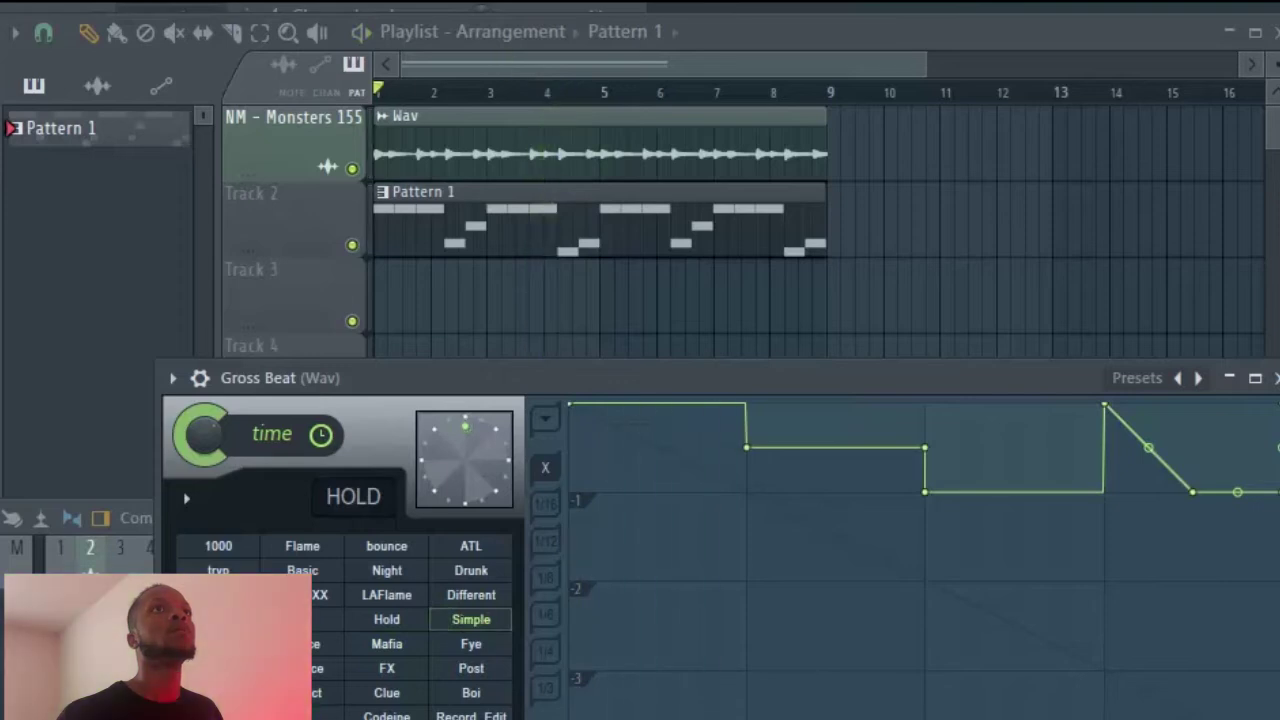
{"action": "key", "text": "space"}
{"action": "left_click", "coordinate": [386, 595]}
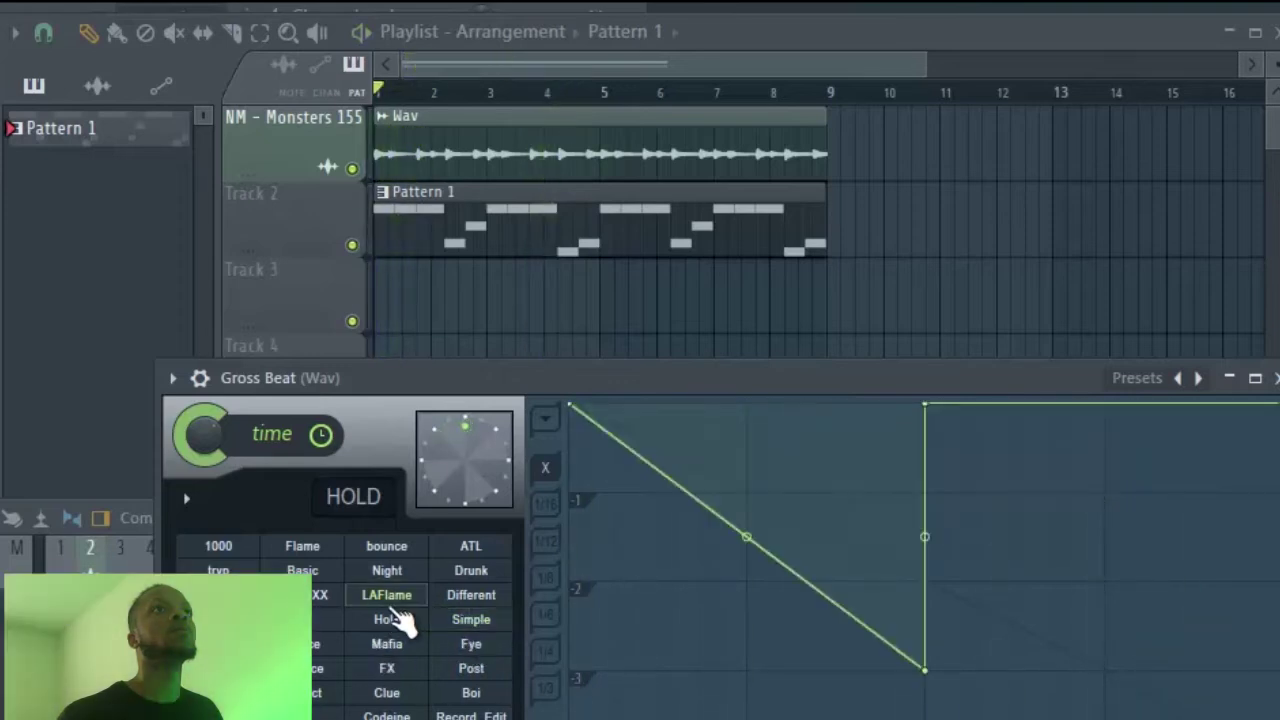
{"action": "left_click", "coordinate": [471, 595]}
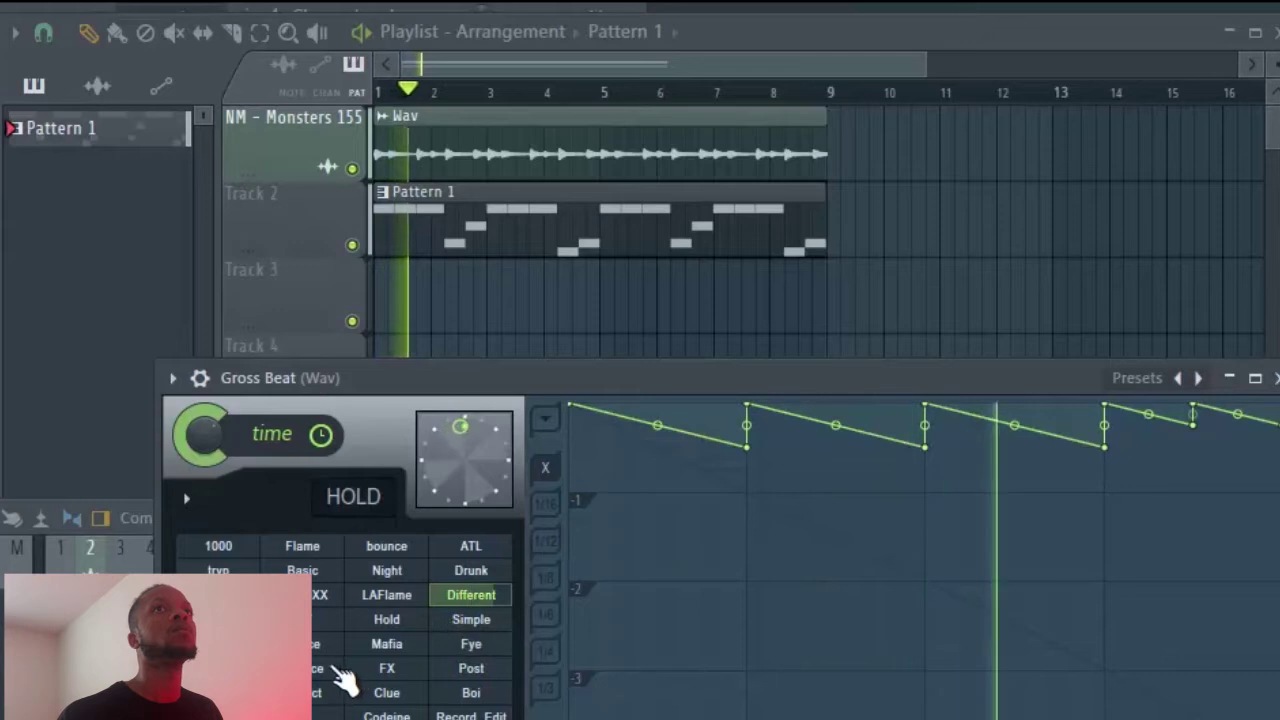
{"action": "key", "text": "space"}
{"action": "left_click", "coordinate": [302, 669]}
{"action": "key", "text": "space"}
{"action": "left_click", "coordinate": [471, 595]}
{"action": "key", "text": "space"}
{"action": "key", "text": "space"}
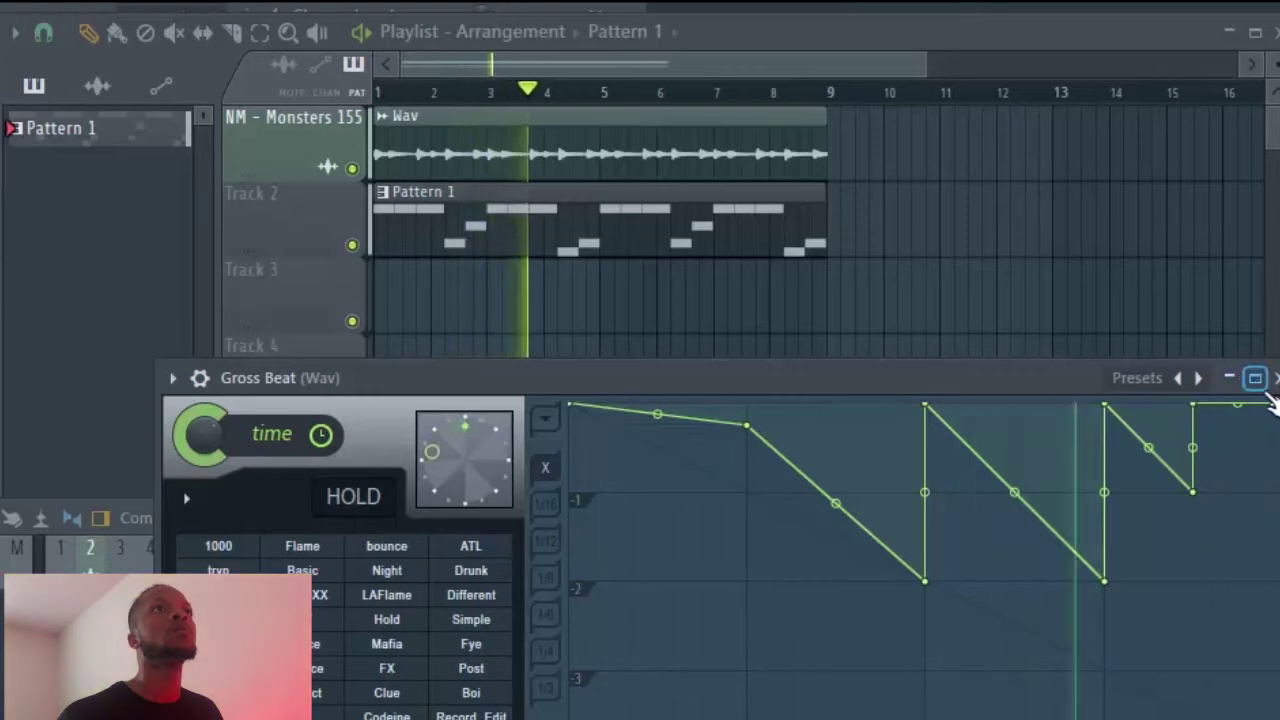
{"action": "left_click", "coordinate": [1276, 378]}
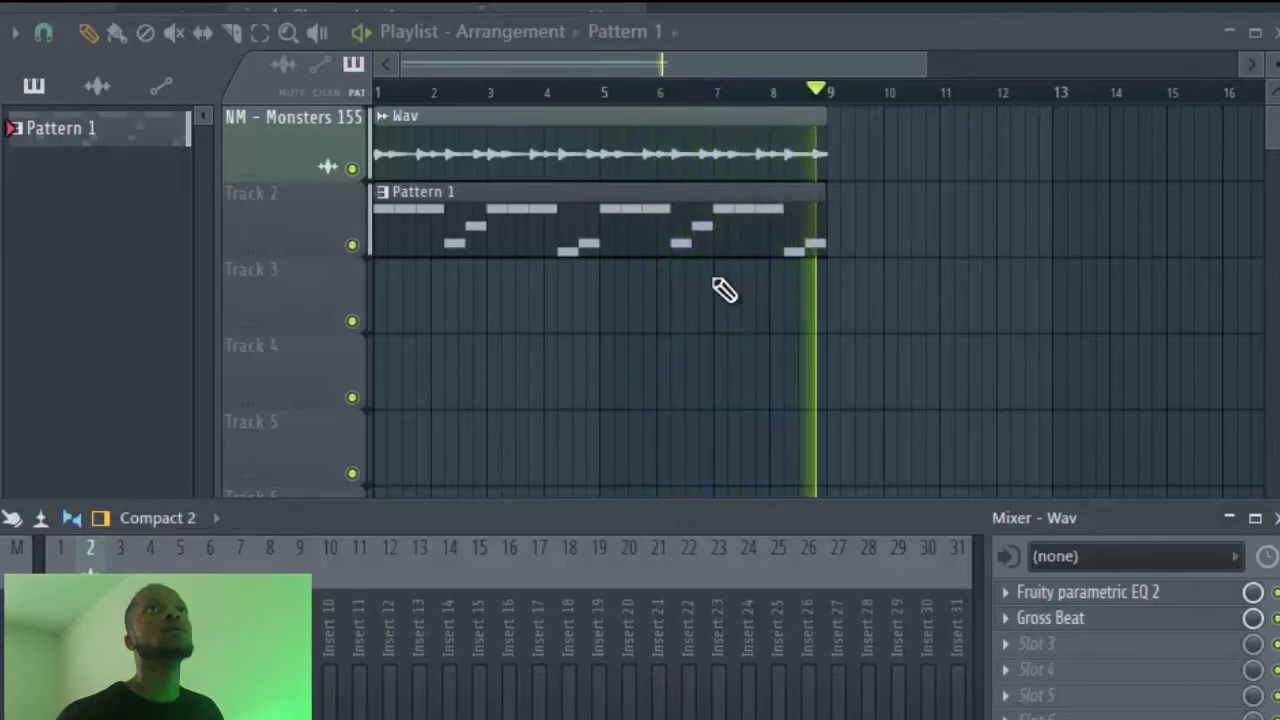
Slice off the tail of the Wav clip that extends past bar 9 and play the playlist.
{"action": "key", "text": "space"}
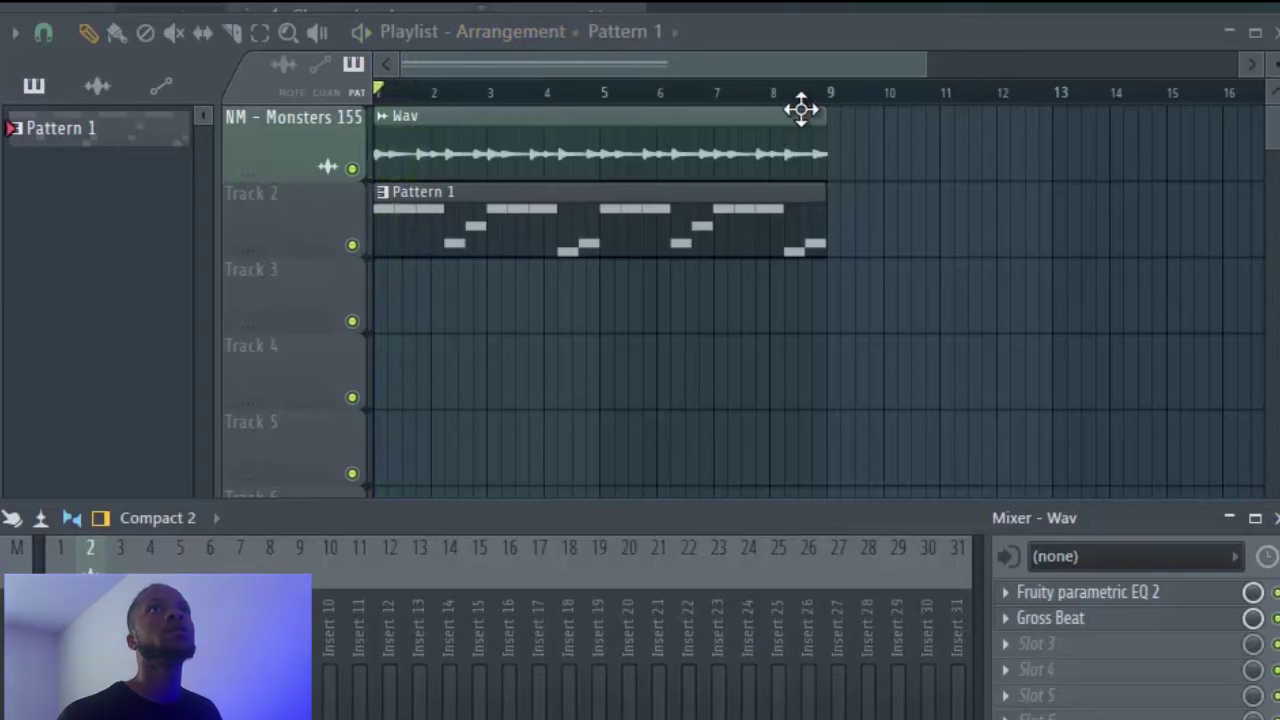
{"action": "scroll", "coordinate": [833, 100], "scroll_direction": "up", "scroll_amount": 5}
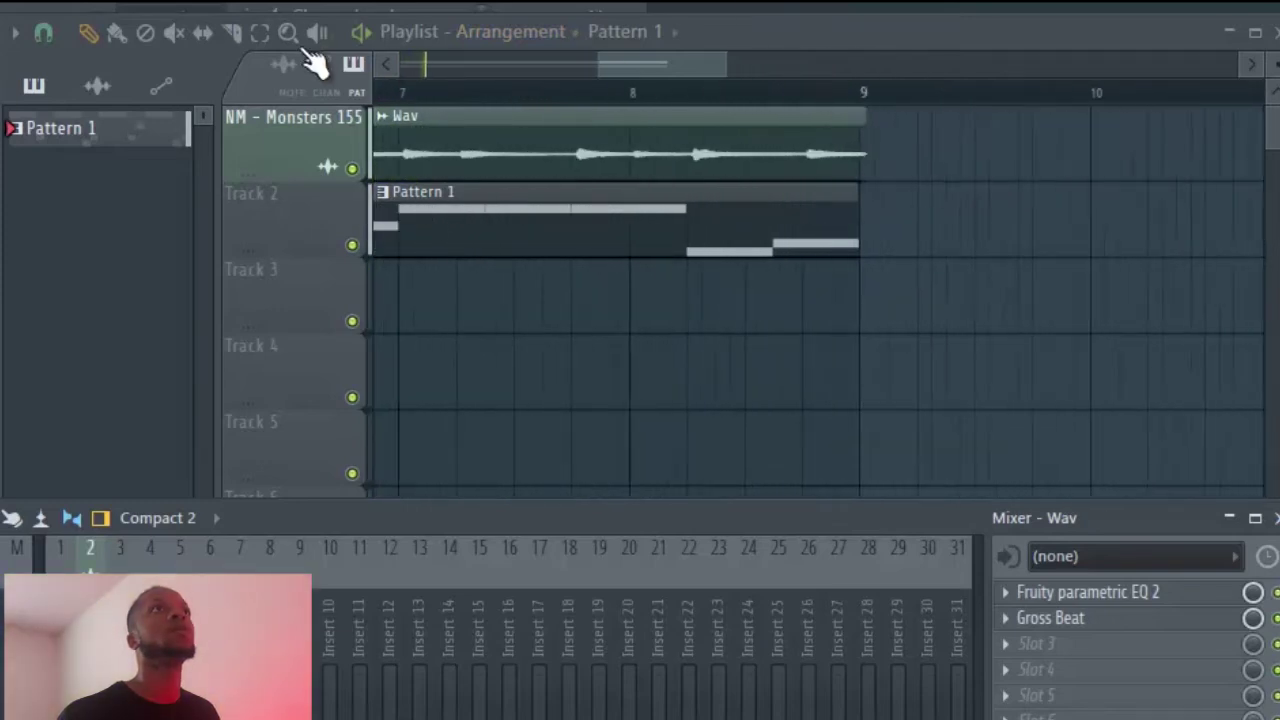
{"action": "left_click", "coordinate": [232, 32]}
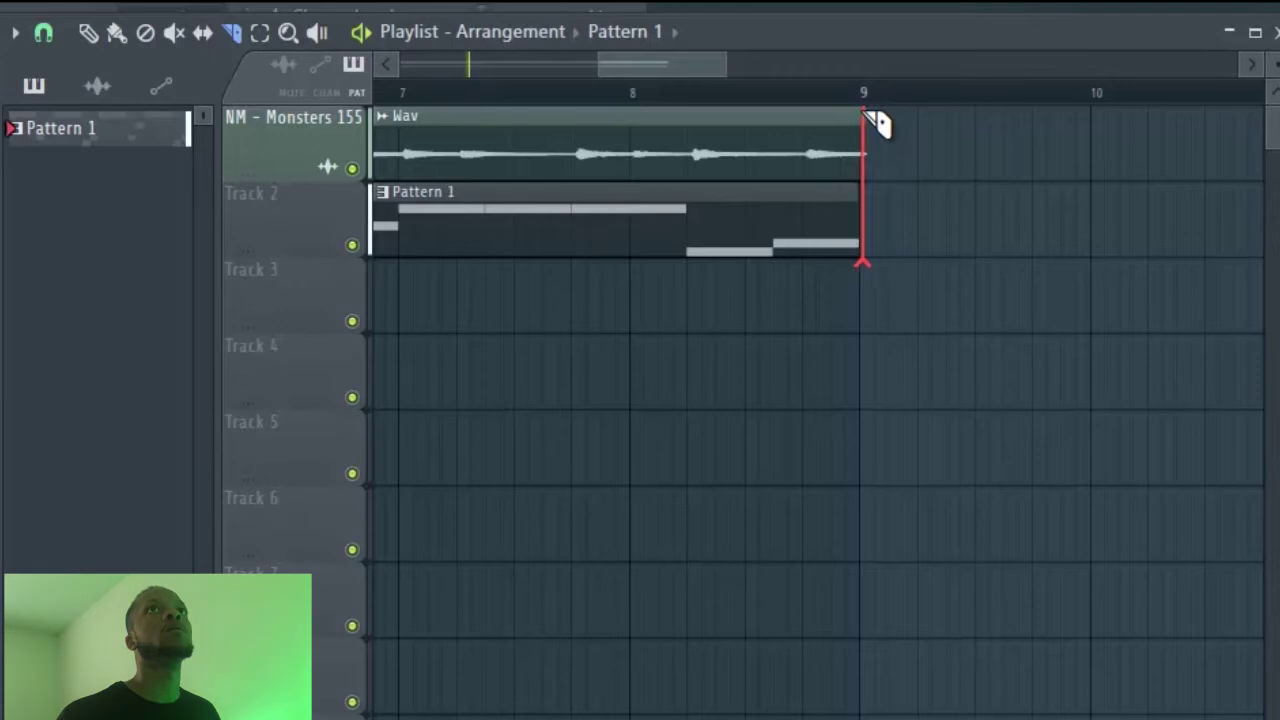
{"action": "left_click", "coordinate": [44, 33]}
{"action": "left_click", "coordinate": [94, 124]}
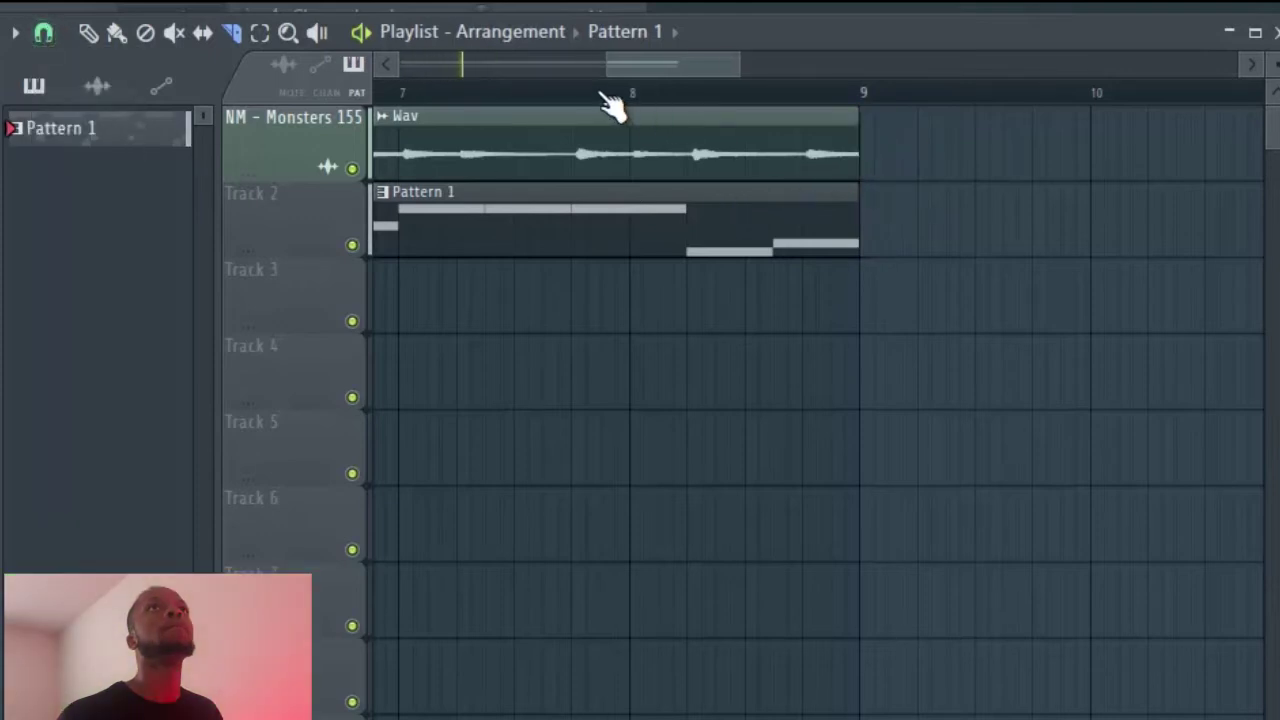
{"action": "scroll", "coordinate": [612, 110], "scroll_direction": "down", "scroll_amount": 5}
{"action": "key", "text": "space"}
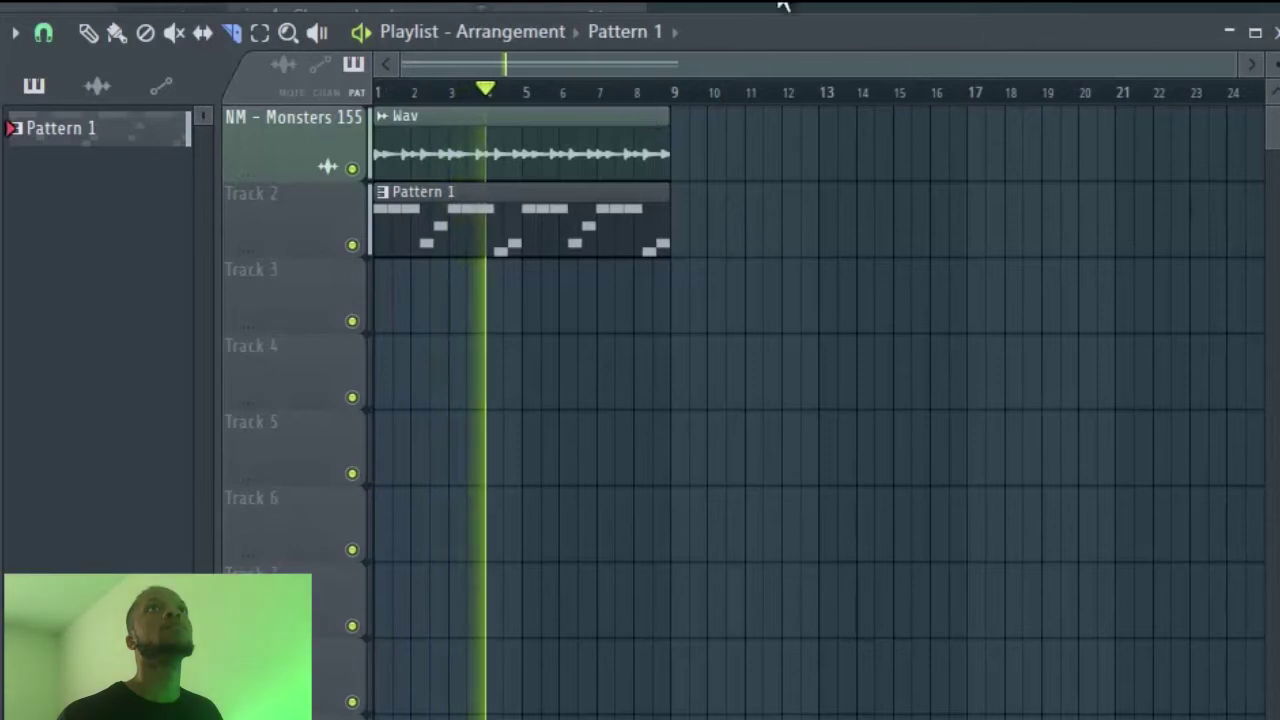
In the 808's piano roll, raise the last two notes of bar 8 to G#5 and A5 and play that spot.
{"action": "left_click", "coordinate": [577, 5]}
{"action": "left_click", "coordinate": [640, 2]}
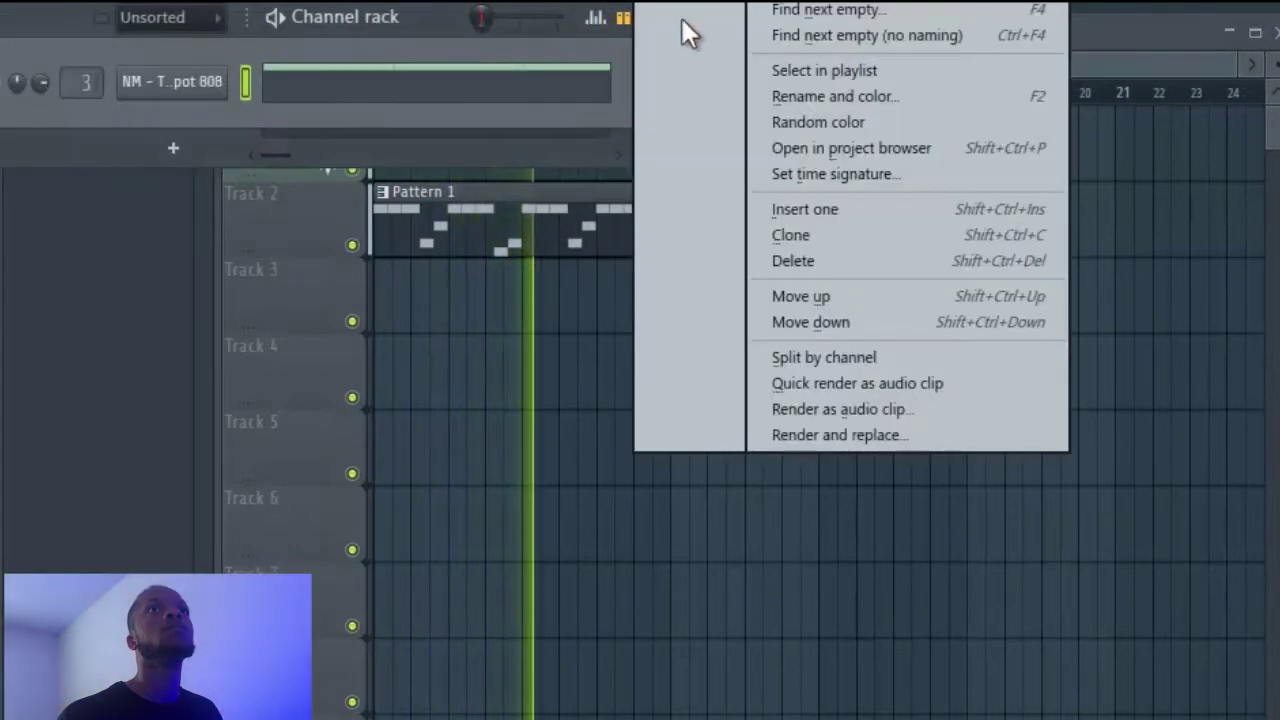
{"action": "left_click", "coordinate": [684, 3]}
{"action": "left_click", "coordinate": [527, 72]}
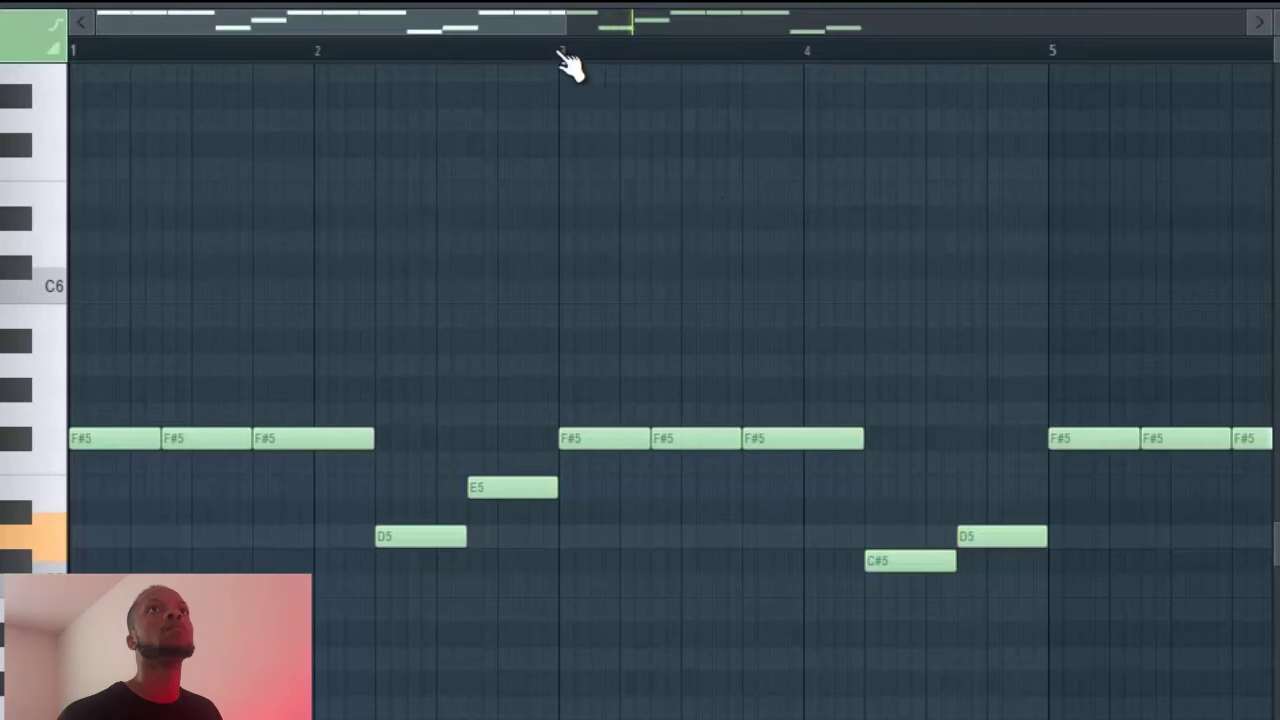
{"action": "scroll", "coordinate": [567, 68], "scroll_direction": "down", "scroll_amount": 4}
{"action": "left_click_drag", "start_coordinate": [803, 562], "coordinate": [798, 392]}
{"action": "left_click_drag", "start_coordinate": [855, 558], "coordinate": [849, 366]}
{"action": "key", "text": "space"}
{"action": "left_click", "coordinate": [779, 52]}
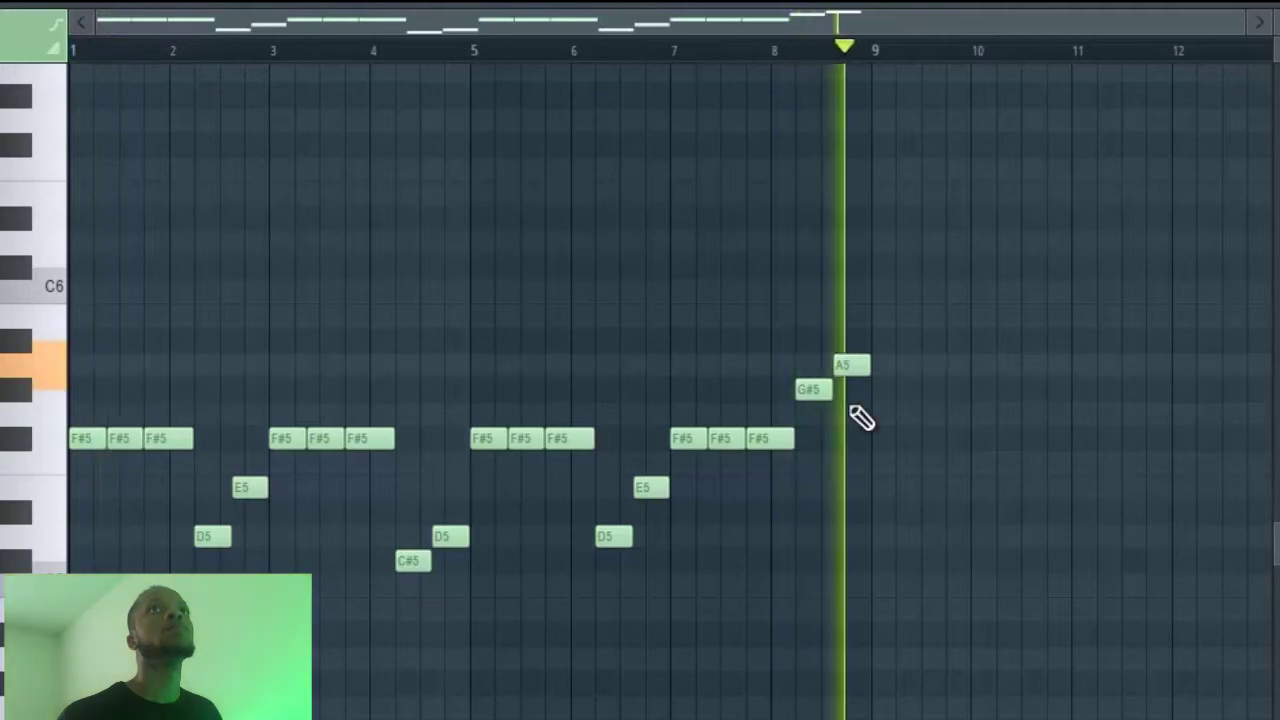
Lower the final 808 note to E5 and return to the playlist.
{"action": "left_click_drag", "start_coordinate": [851, 366], "coordinate": [849, 491]}
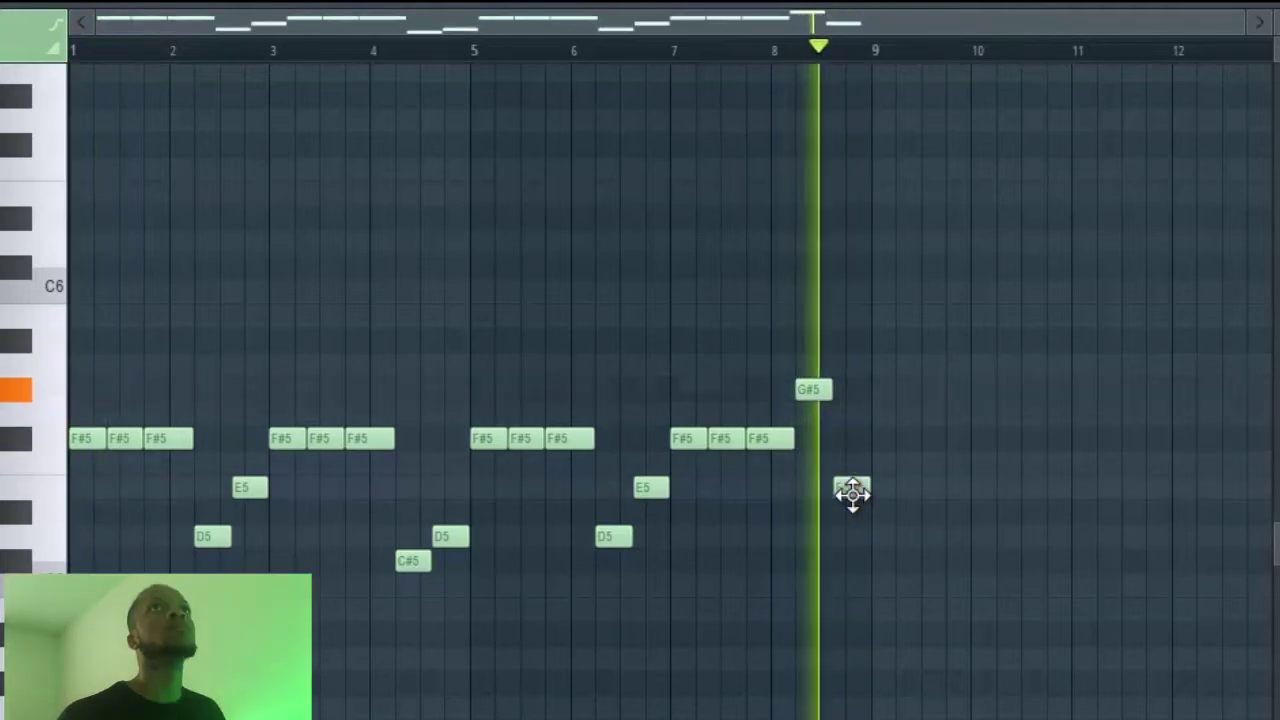
{"action": "left_click", "coordinate": [1270, 8]}
{"action": "left_click", "coordinate": [834, 40]}
{"action": "key", "text": "space"}
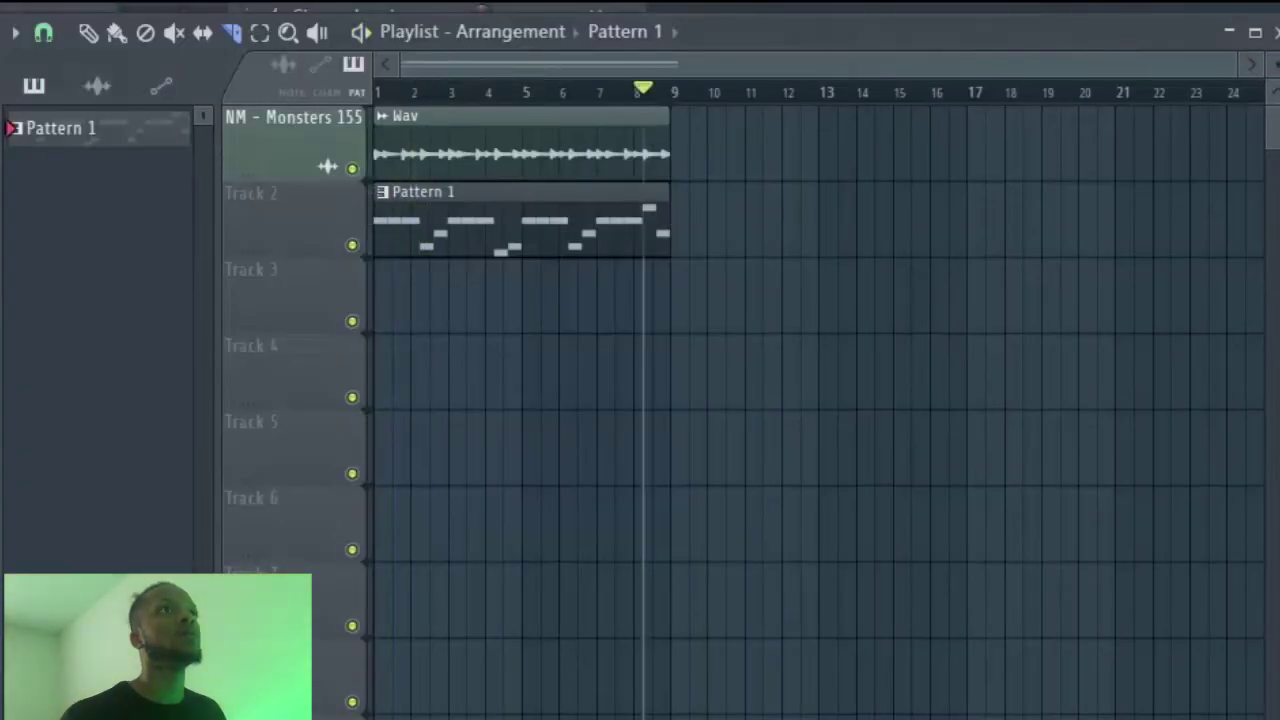
Add the NM - Weary Snare sample to the channel rack and open its piano roll.
{"action": "left_click", "coordinate": [275, 8]}
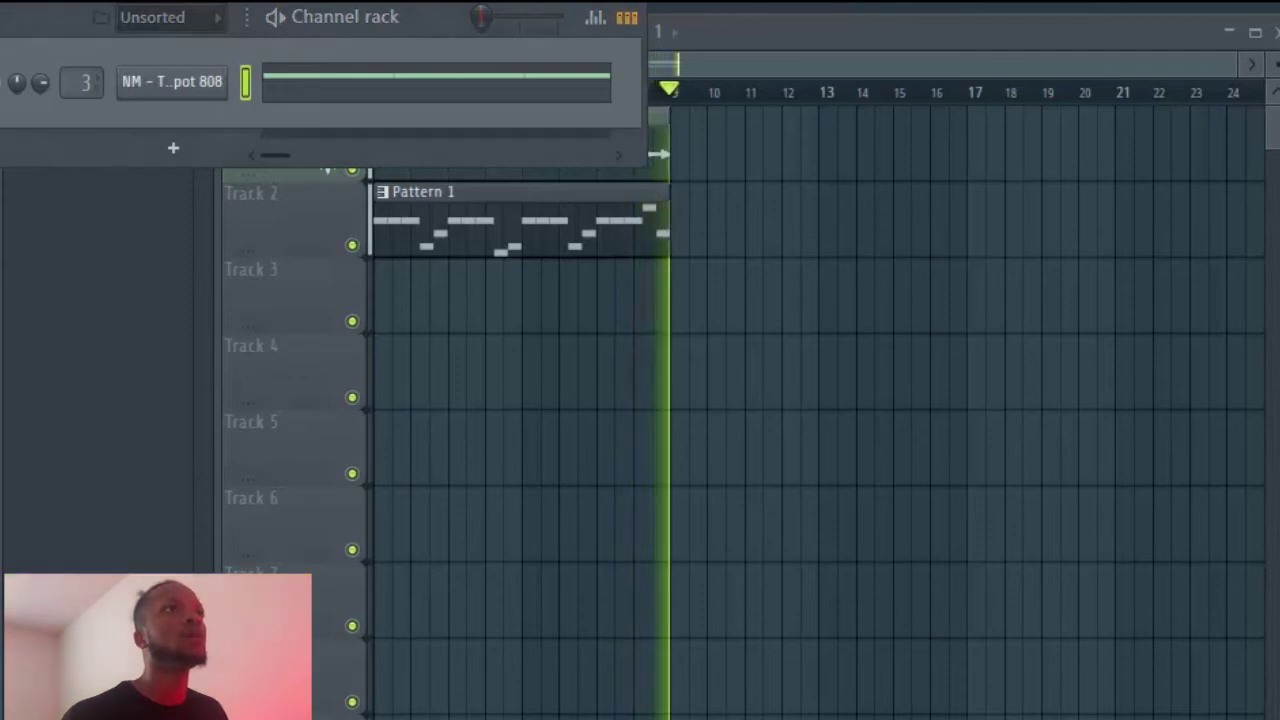
{"action": "key", "text": "space"}
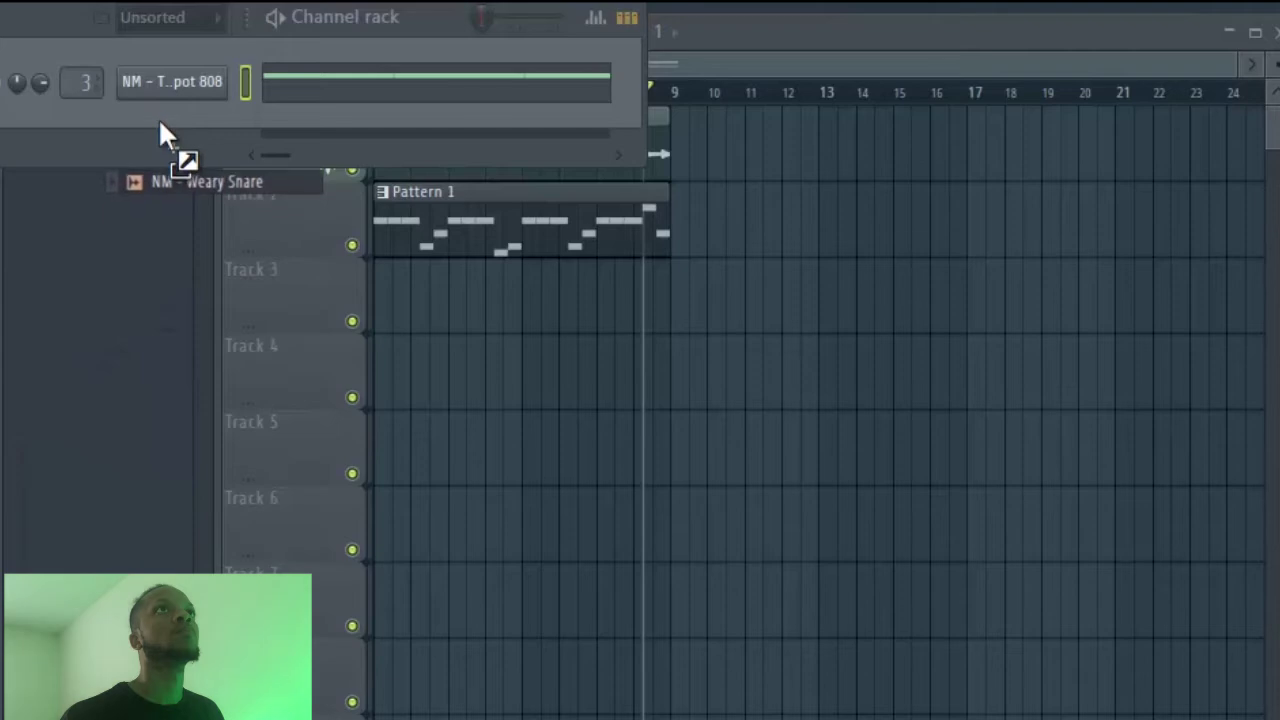
{"action": "left_click_drag", "start_coordinate": [158, 117], "coordinate": [171, 126]}
{"action": "right_click", "coordinate": [228, 122]}
{"action": "left_click", "coordinate": [251, 120]}
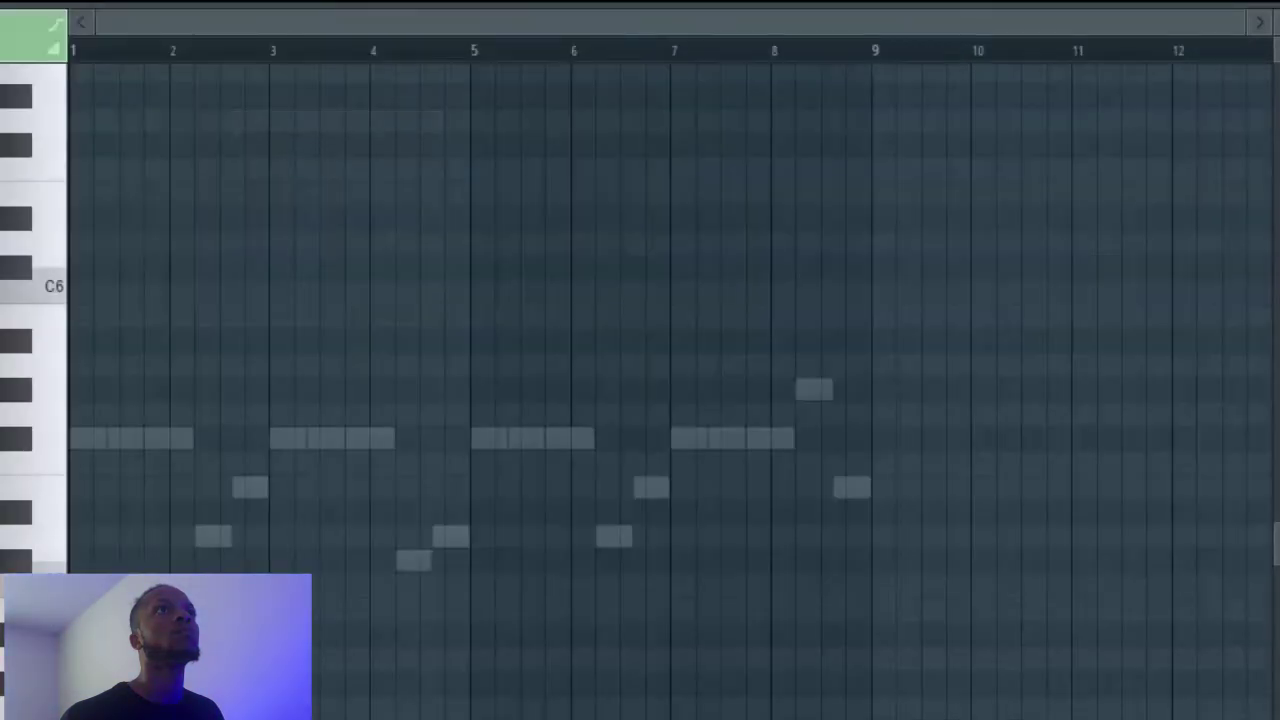
Place short E5 snare hits on beat 3 of bar 1 and halfway between beats 1 and 2 of bar 2.
{"action": "key", "text": "space"}
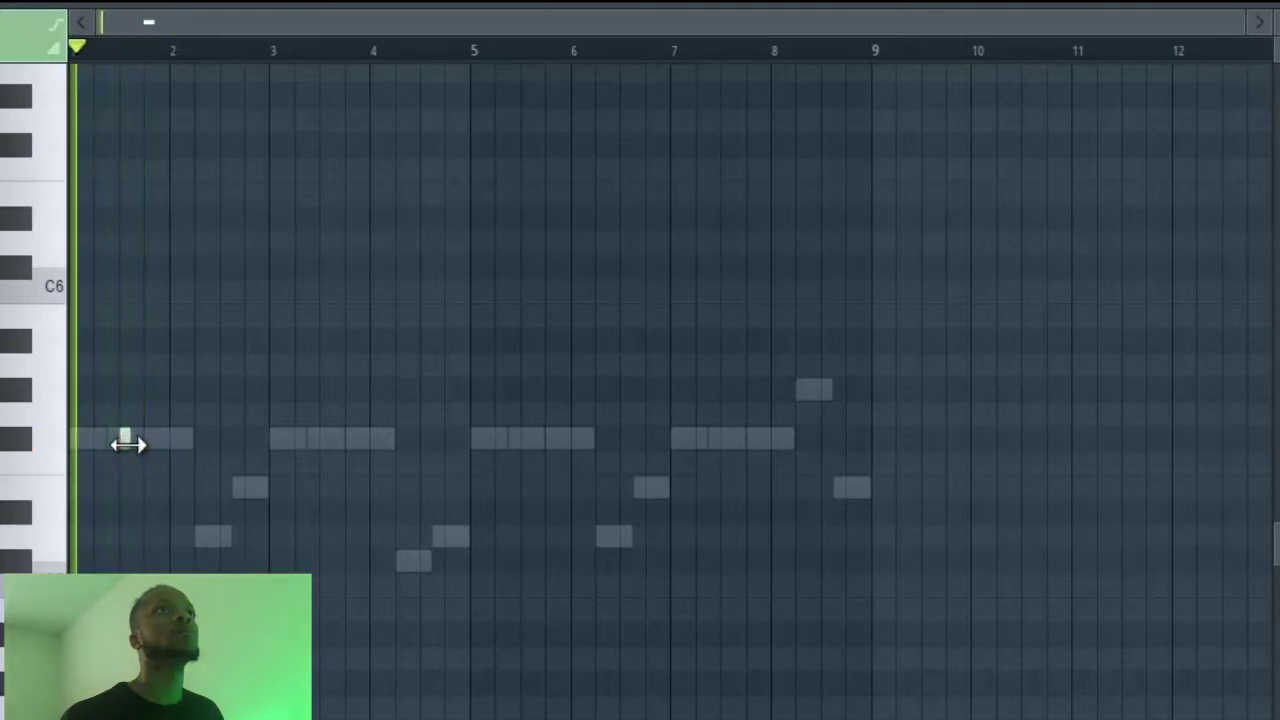
{"action": "key", "text": "space"}
{"action": "key", "text": "space"}
{"action": "left_click", "coordinate": [125, 487]}
{"action": "left_click", "coordinate": [189, 496]}
{"action": "key", "text": "space"}
{"action": "right_click", "coordinate": [203, 495]}
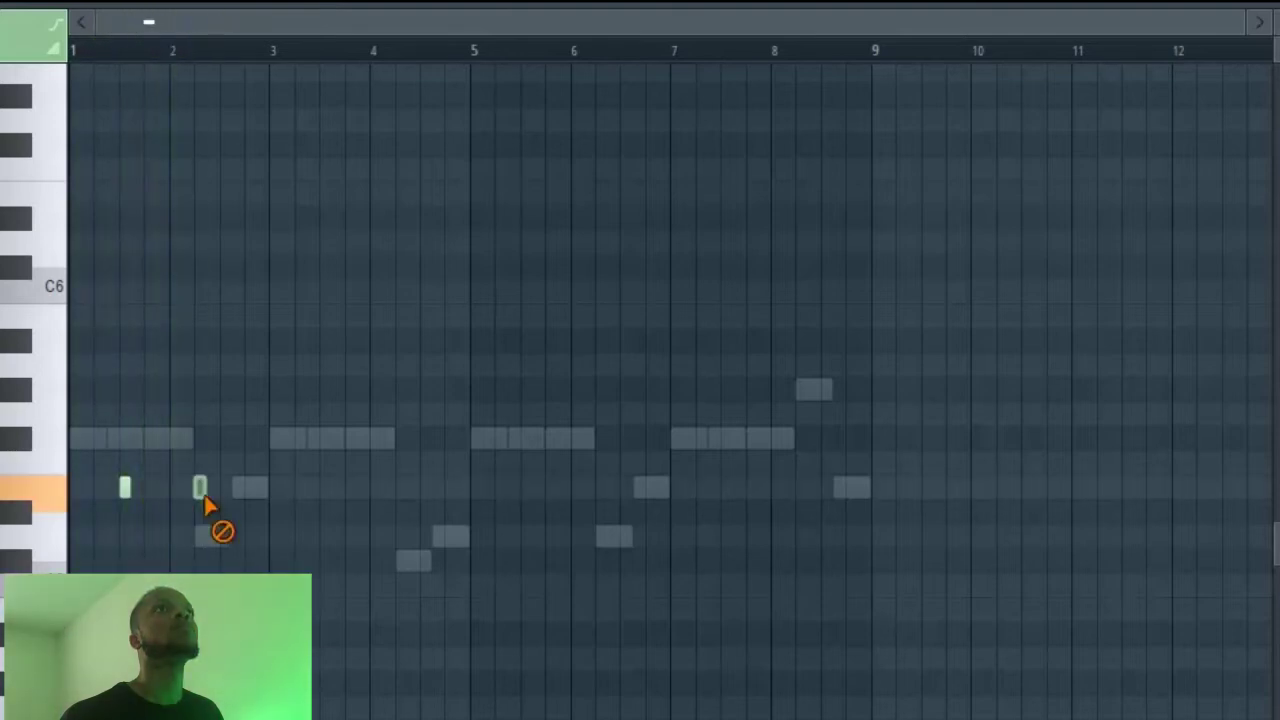
{"action": "key", "text": "space"}
Add two more E5 snare hits in bar 2, on beat 3 and half a beat before bar 3.
{"action": "scroll", "coordinate": [175, 250], "scroll_direction": "up", "scroll_amount": 4}
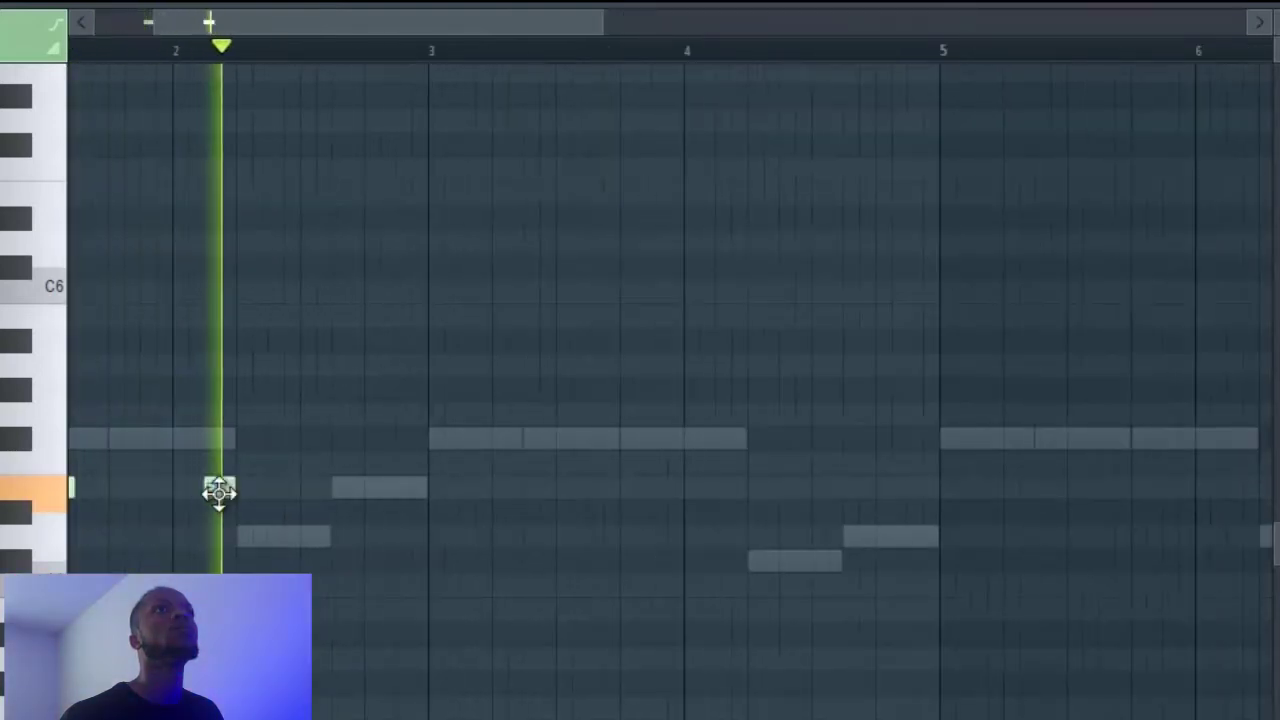
{"action": "left_click", "coordinate": [311, 489]}
{"action": "left_click", "coordinate": [410, 489]}
{"action": "key", "text": "space"}
{"action": "left_click", "coordinate": [54, 489], "text": "ctrl"}
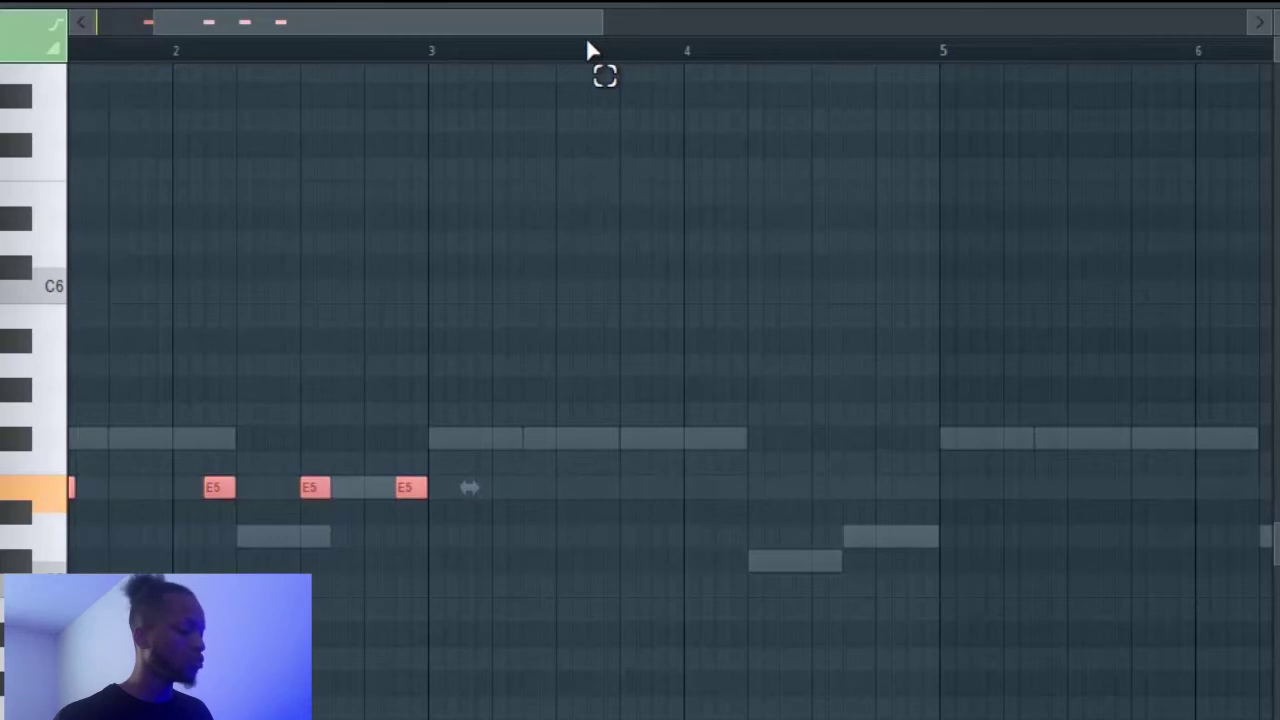
{"action": "left_click_drag", "start_coordinate": [576, 25], "coordinate": [746, 52]}
{"action": "key", "text": "ctrl+v"}
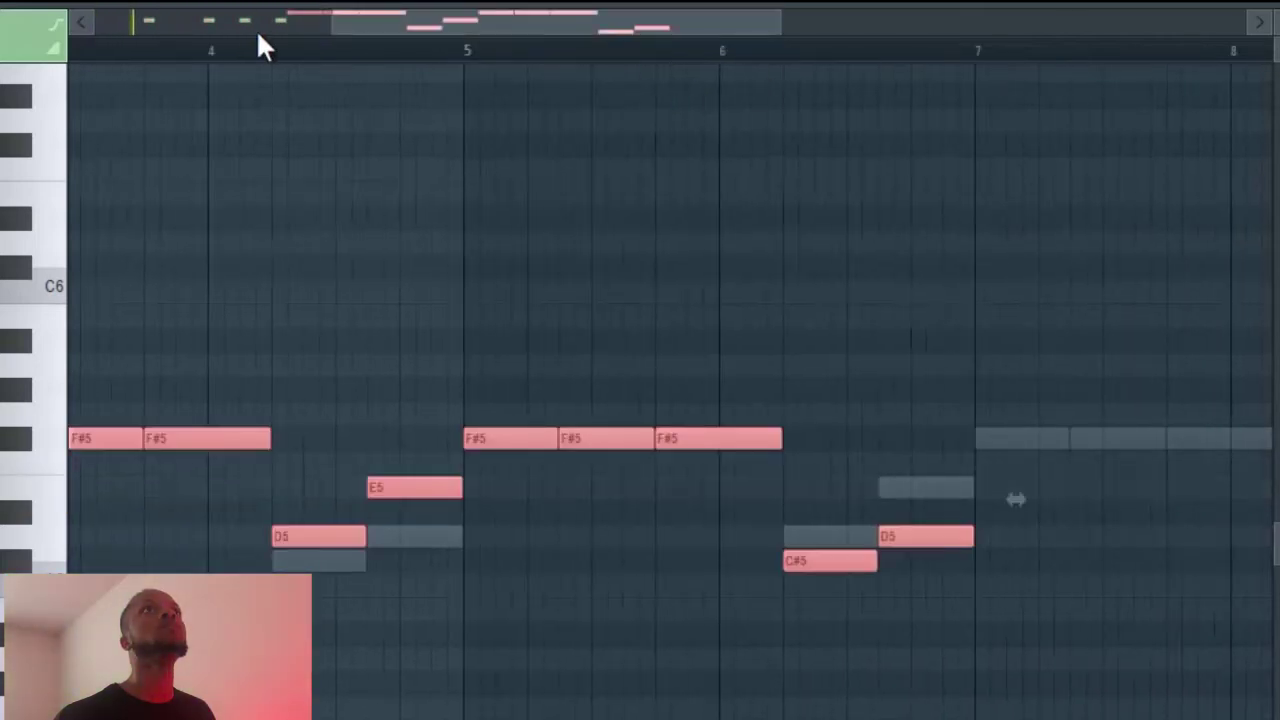
{"action": "key", "text": "ctrl+z"}
Duplicate the two-bar snare pattern into bars 3 and 4.
{"action": "left_click_drag", "start_coordinate": [432, 30], "coordinate": [126, 64]}
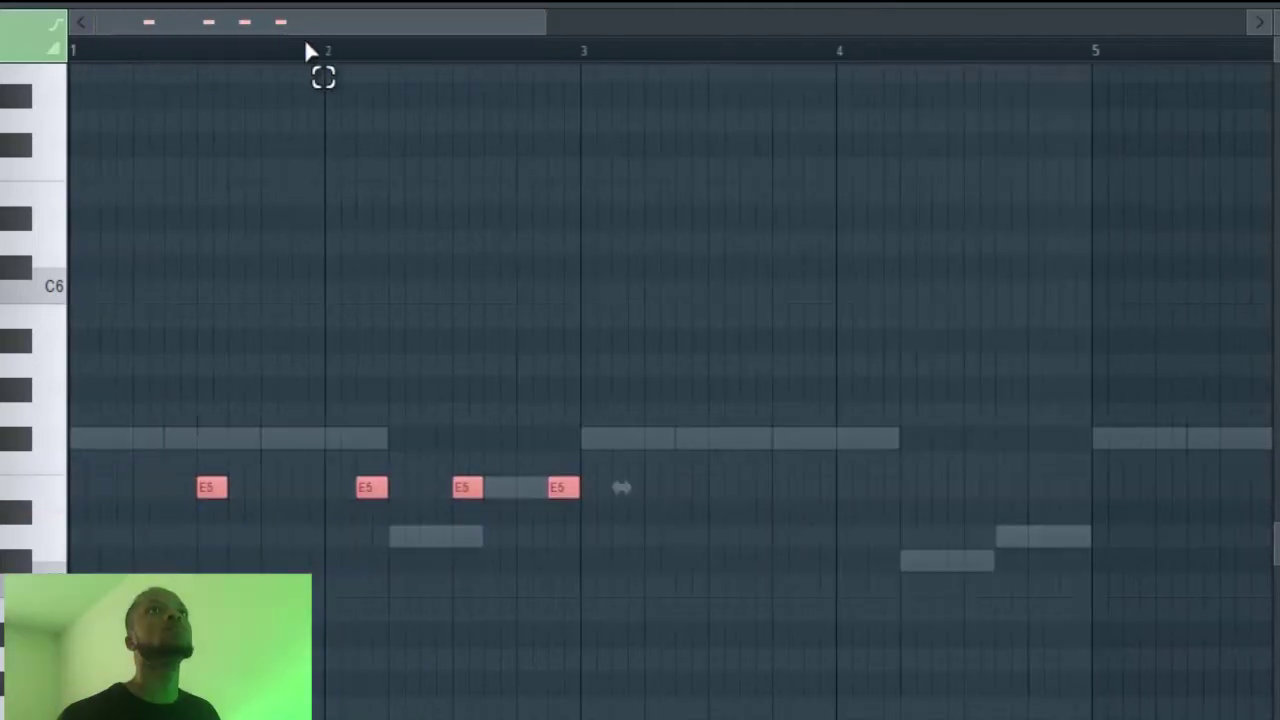
{"action": "left_click", "coordinate": [328, 52], "text": "ctrl"}
{"action": "left_click_drag", "start_coordinate": [328, 22], "coordinate": [472, 54]}
{"action": "key", "text": "ctrl+b"}
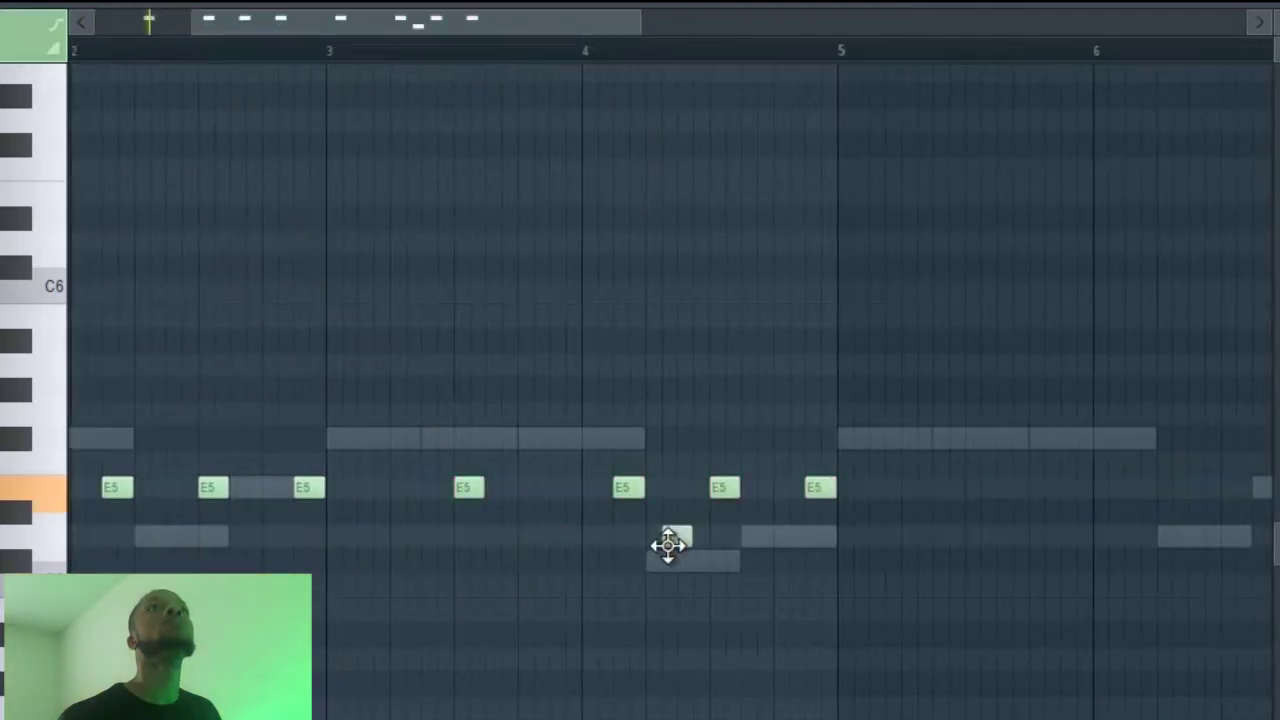
Delete the stray D5 hit and the last E5 snare hit in bar 4, and duplicate the four-bar pattern from bar 5.
{"action": "key", "text": "space"}
{"action": "right_click", "coordinate": [676, 537]}
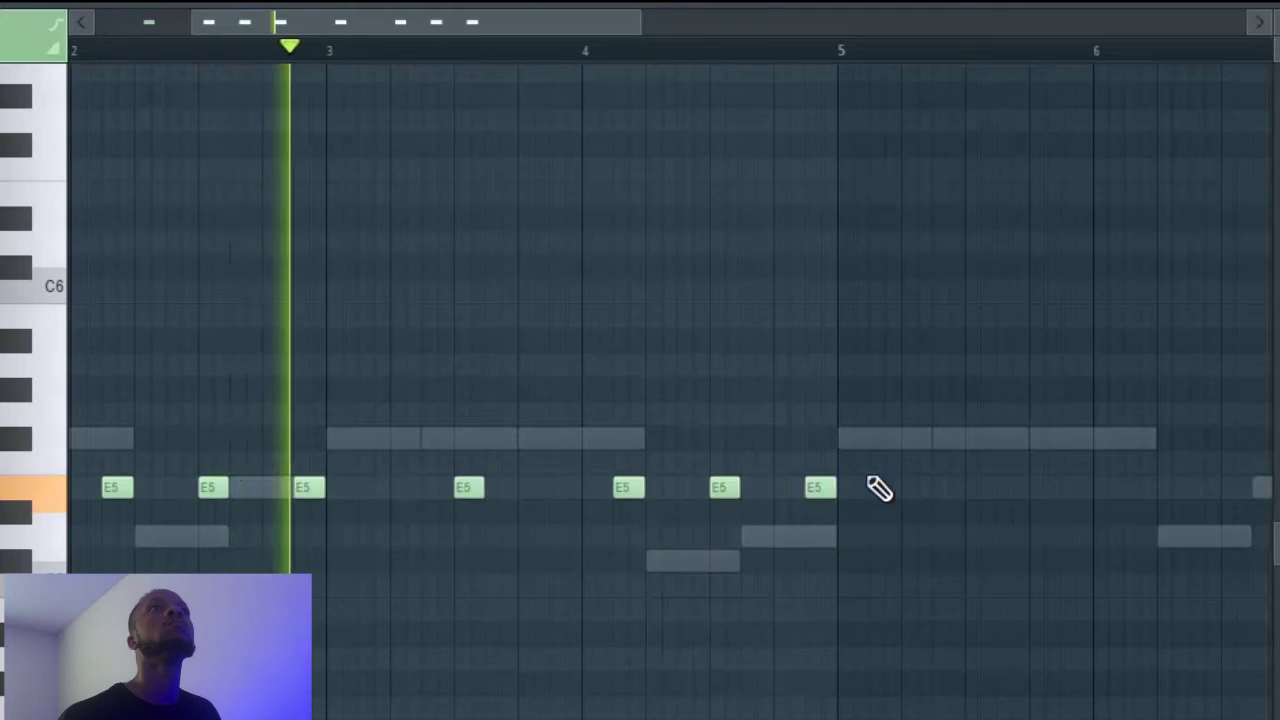
{"action": "right_click", "coordinate": [820, 487]}
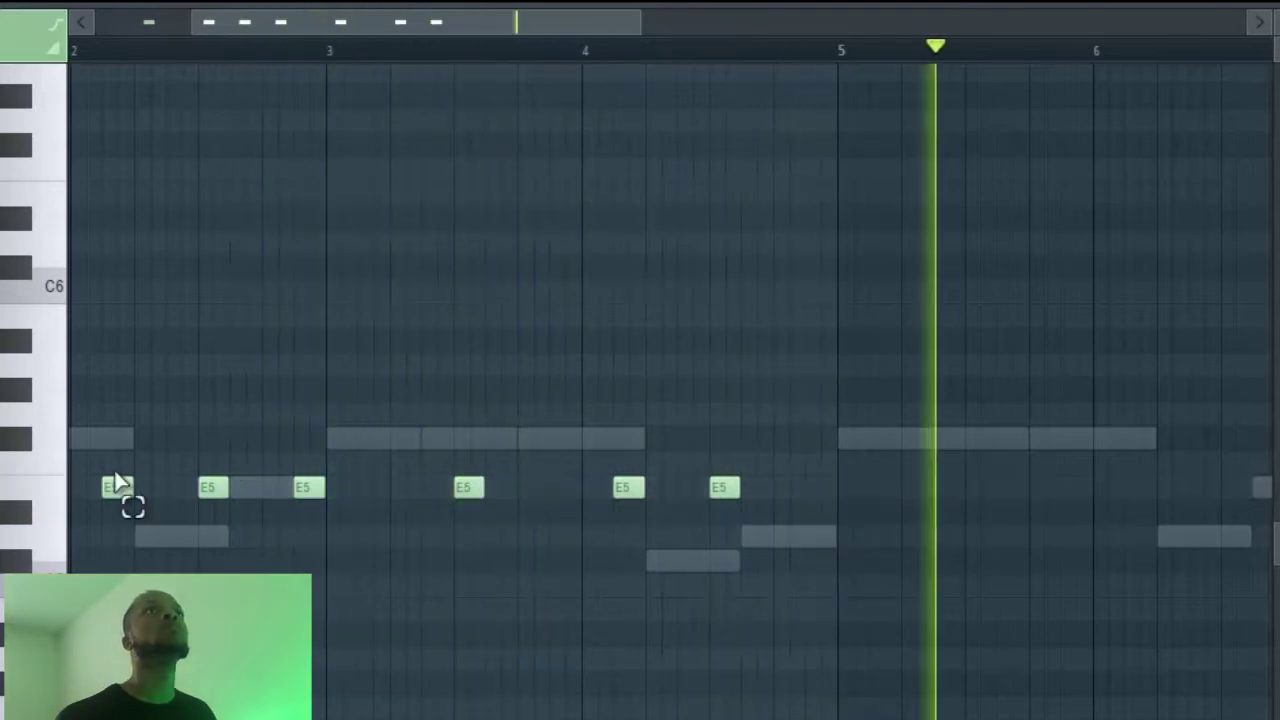
{"action": "left_click_drag", "start_coordinate": [320, 29], "coordinate": [475, 35]}
{"action": "key", "text": "ctrl+b"}
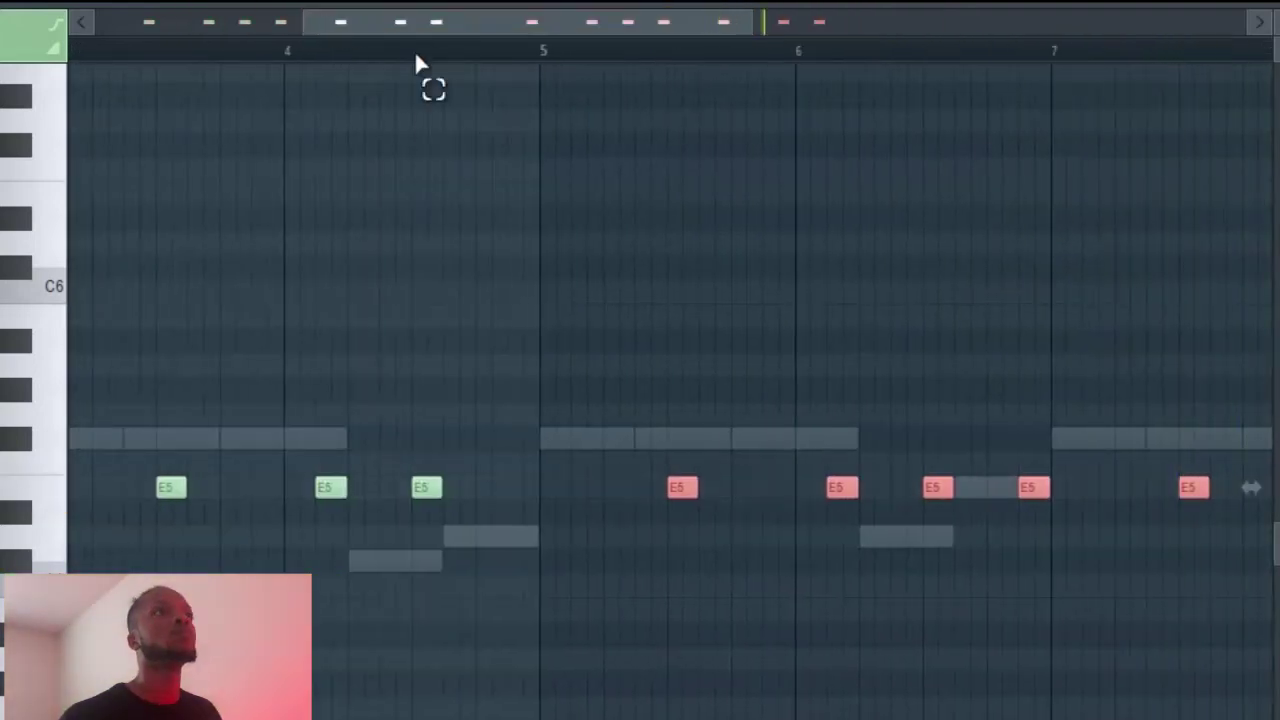
Add the NM - Ei..ty Clap sample as a new channel and open its piano roll.
{"action": "scroll", "coordinate": [312, 80], "scroll_direction": "down", "scroll_amount": 3}
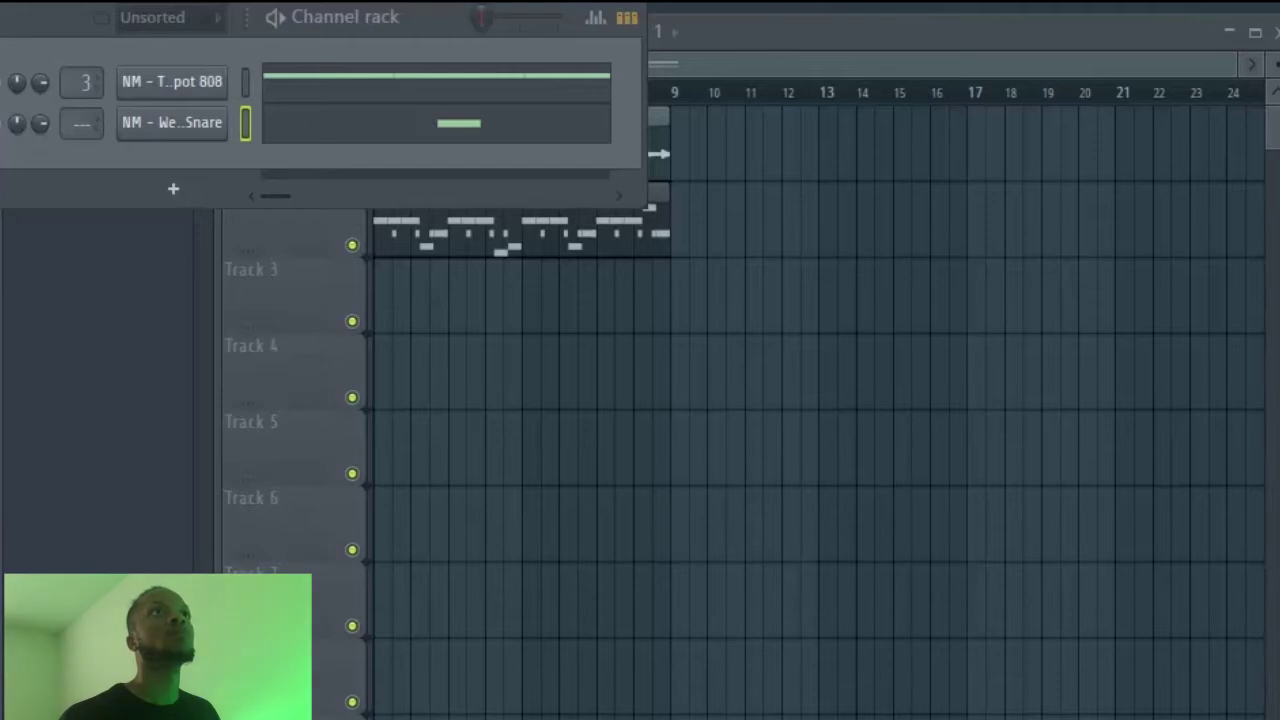
{"action": "left_click_drag", "start_coordinate": [178, 150], "coordinate": [178, 152]}
{"action": "right_click", "coordinate": [182, 158]}
{"action": "left_click", "coordinate": [265, 164]}
{"action": "left_click", "coordinate": [121, 489]}
{"action": "right_click", "coordinate": [123, 493]}
Place short C5 clap hits on beat 3 of each of the eight bars.
{"action": "key", "text": "space"}
{"action": "key", "text": "space"}
{"action": "left_click", "coordinate": [123, 609]}
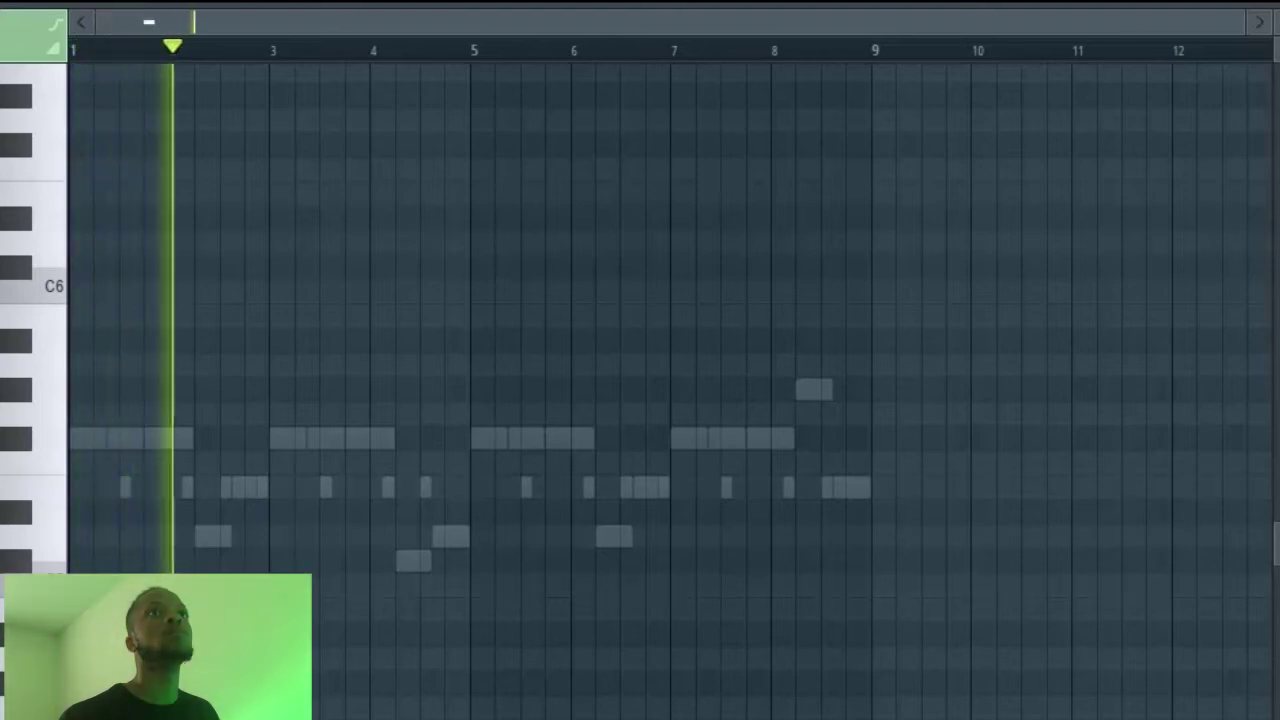
{"action": "left_click", "coordinate": [425, 586]}
{"action": "left_click", "coordinate": [526, 586]}
{"action": "left_click", "coordinate": [626, 586]}
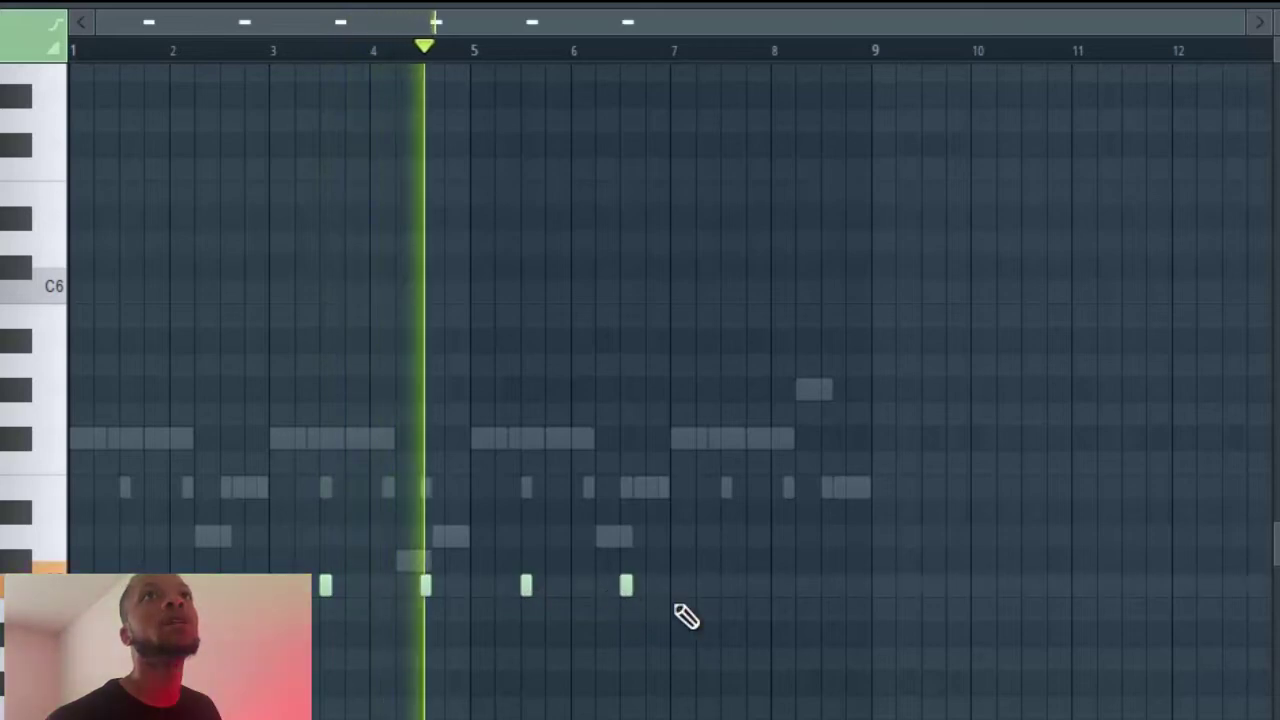
{"action": "left_click", "coordinate": [726, 586]}
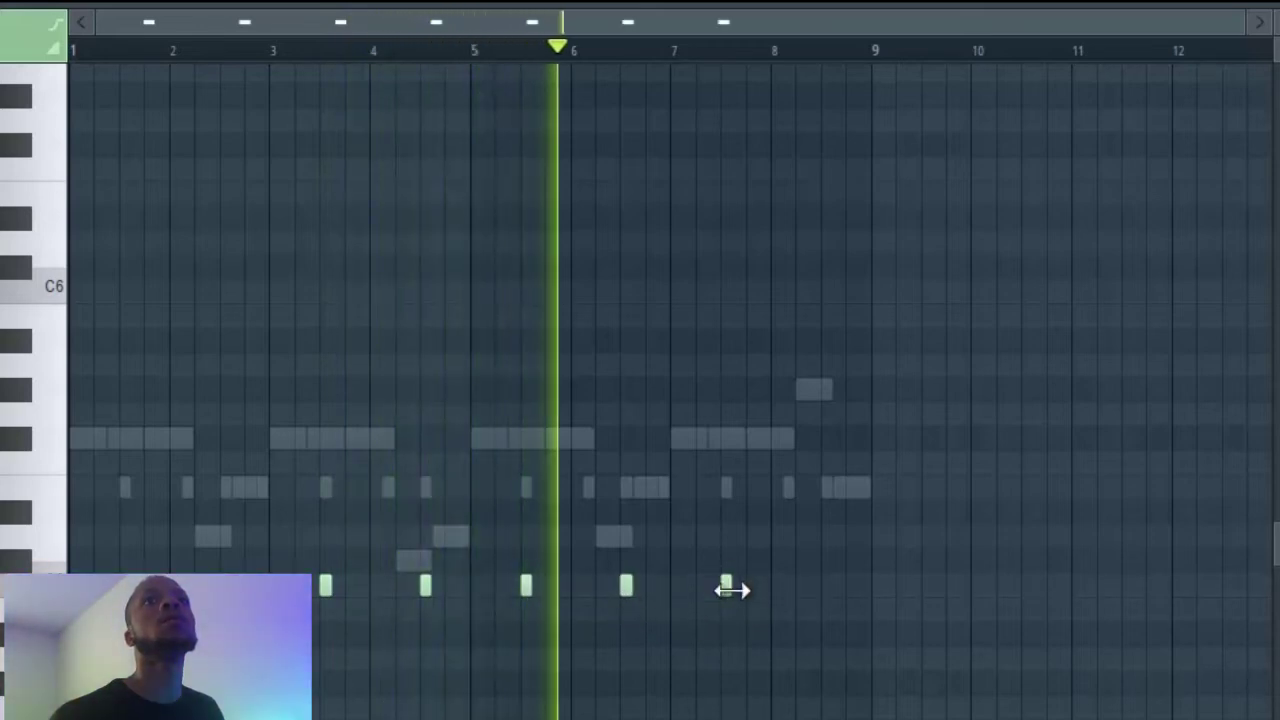
{"action": "left_click", "coordinate": [823, 580]}
{"action": "left_click", "coordinate": [824, 584]}
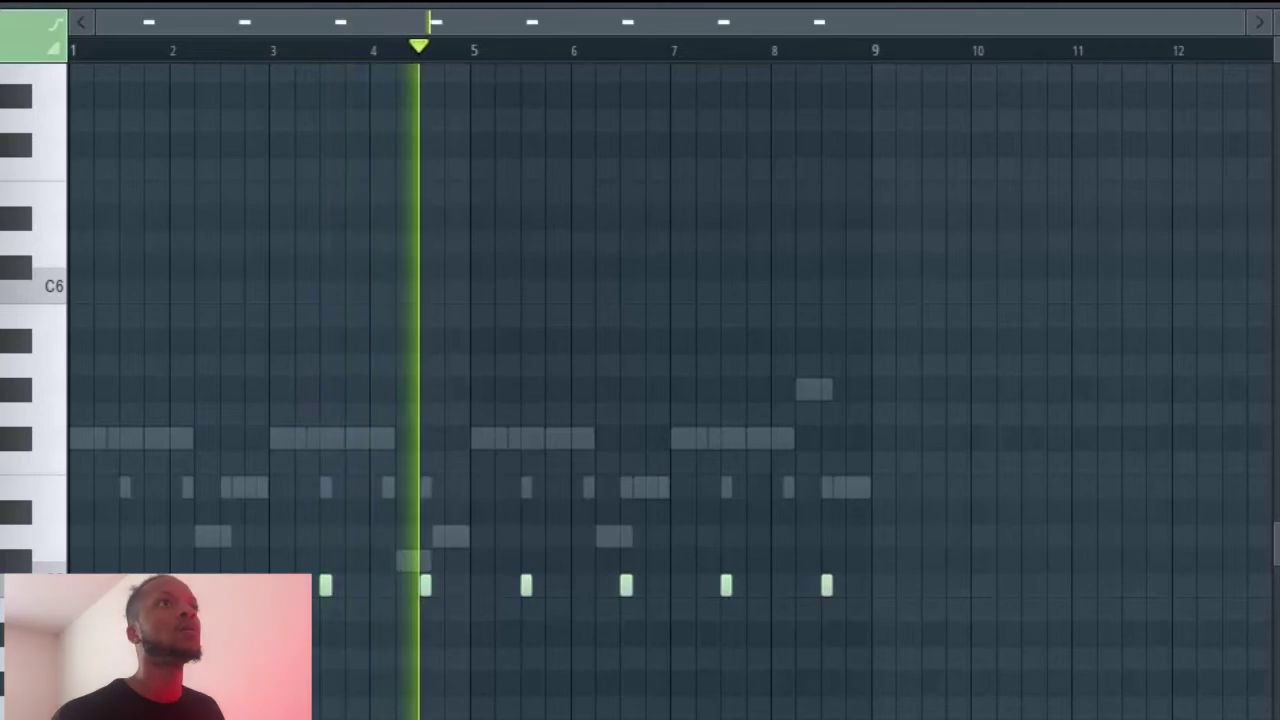
{"action": "key", "text": "space"}
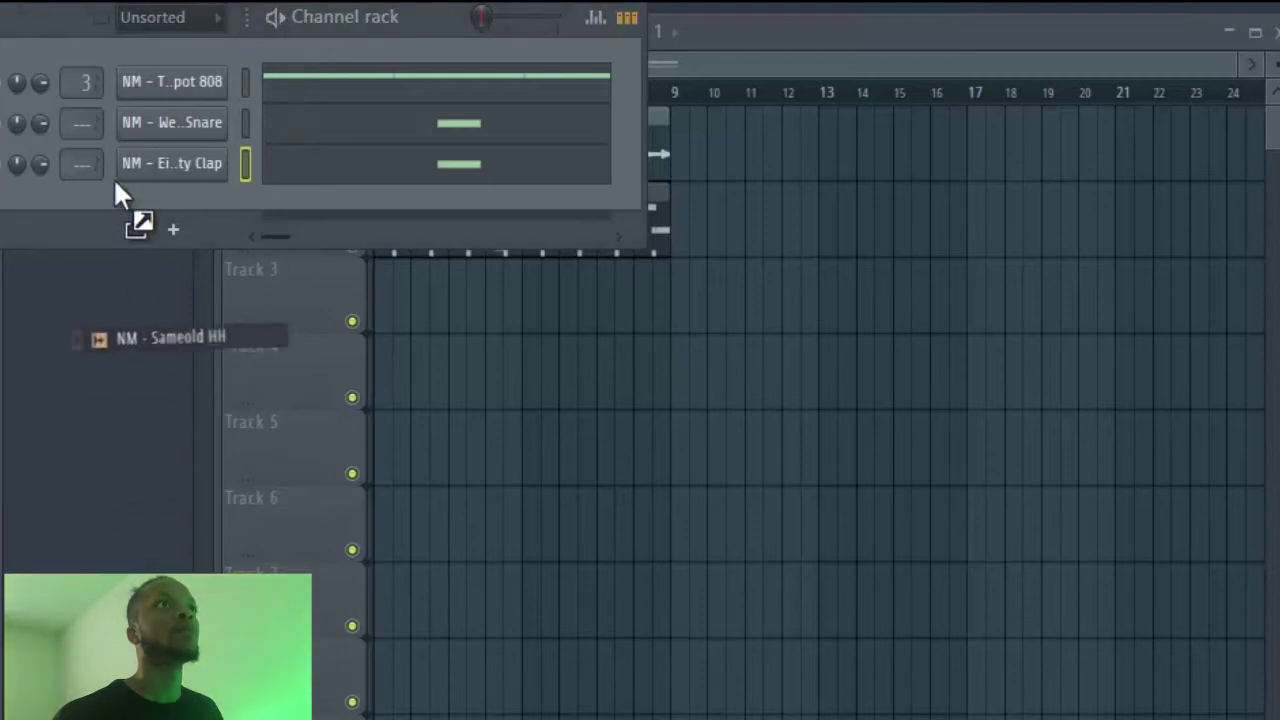
Add the NM - Doorknob HH sample as a new channel and audition it with the beat.
{"action": "left_click_drag", "start_coordinate": [56, 356], "coordinate": [162, 230]}
{"action": "key", "text": "space"}
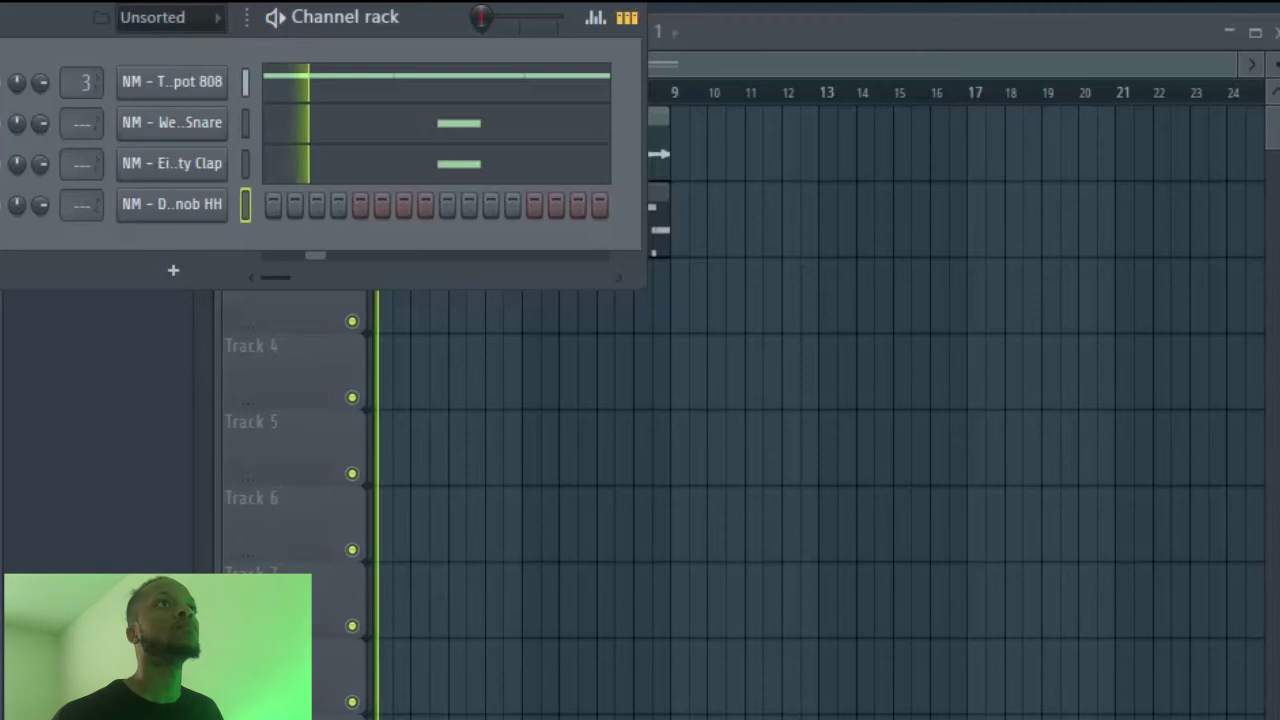
{"action": "key", "text": "space"}
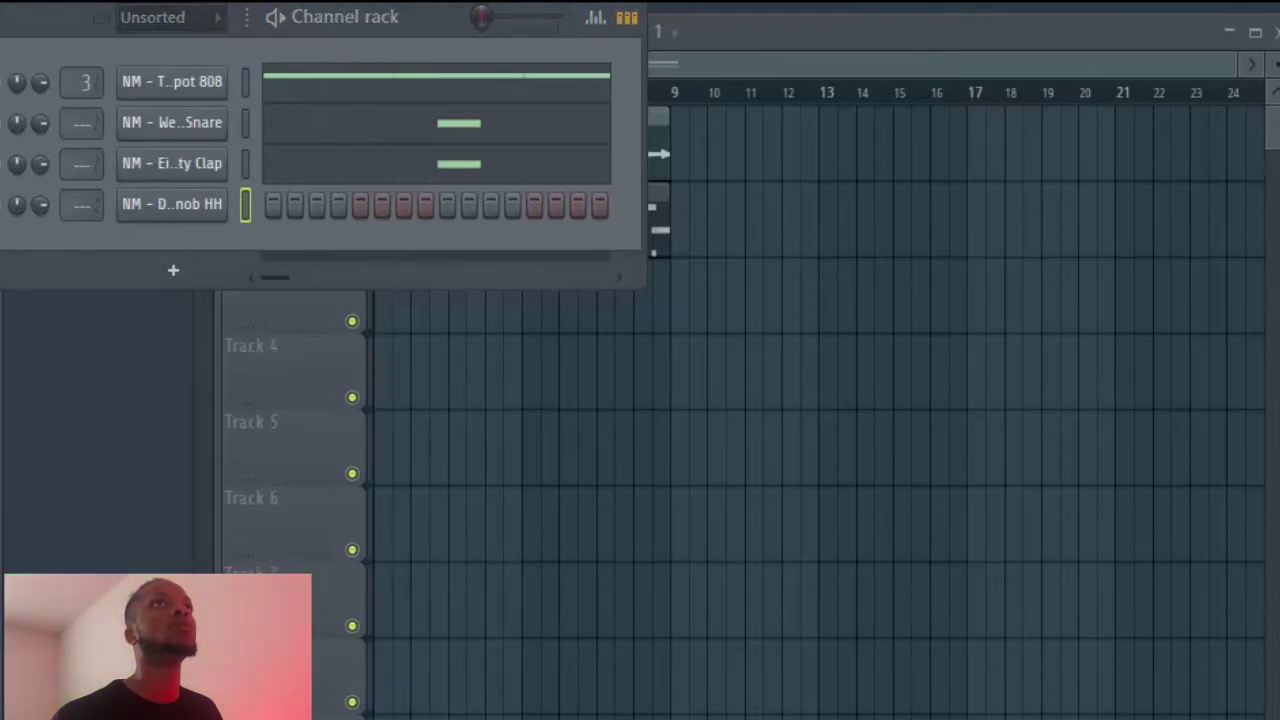
Try out several ready-made hi-hat patterns on the Doorknob HH channel during playback.
{"action": "left_click_drag", "start_coordinate": [189, 194], "coordinate": [160, 204]}
{"action": "key", "text": "space"}
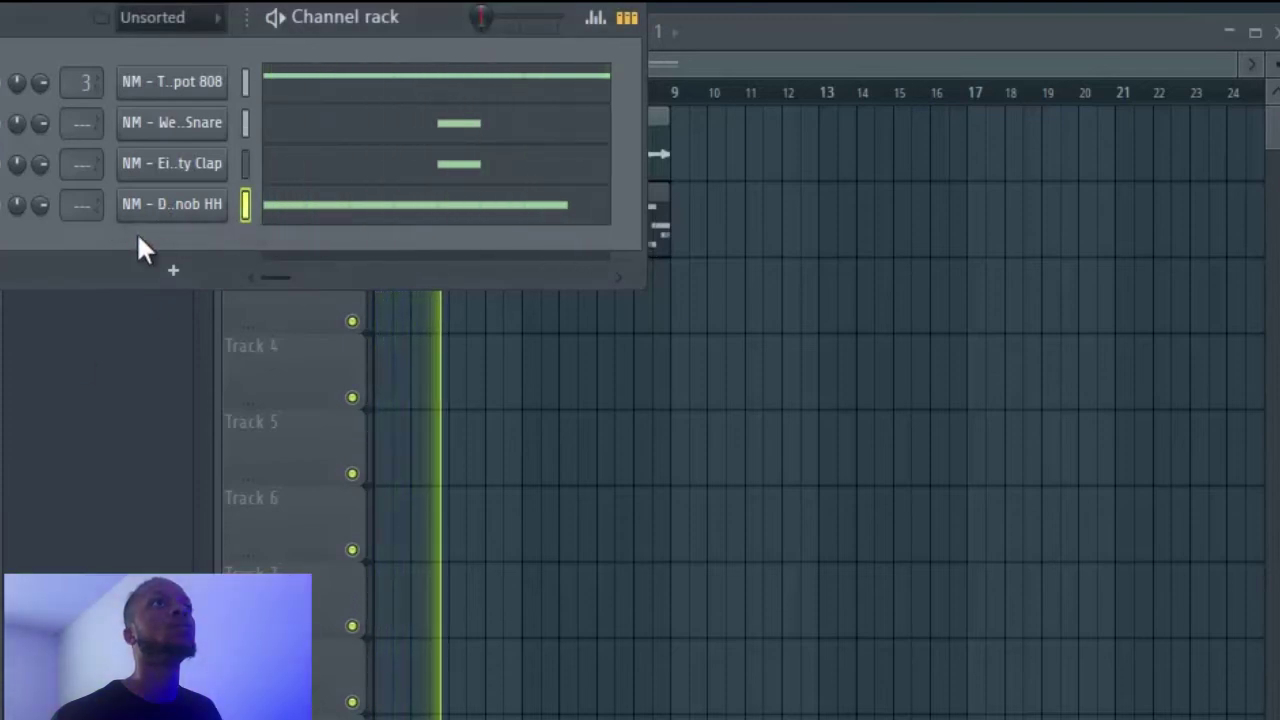
{"action": "left_click_drag", "start_coordinate": [30, 305], "coordinate": [130, 212]}
{"action": "key", "text": "space"}
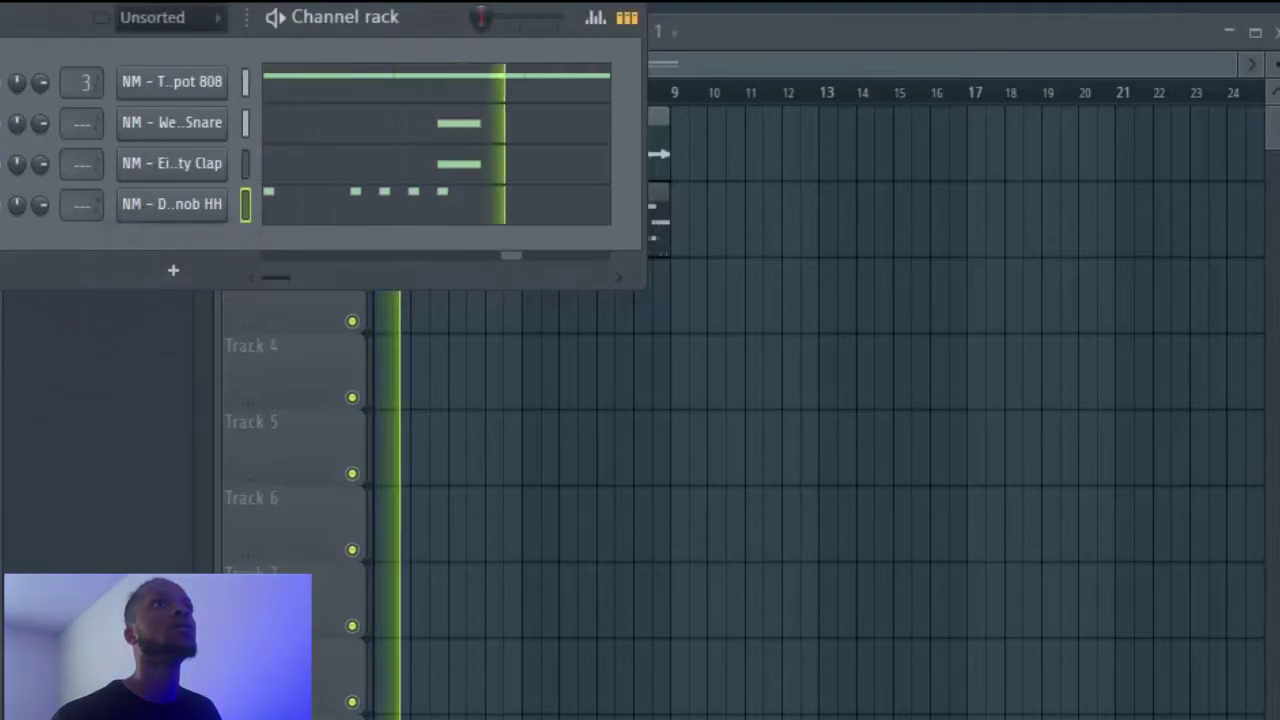
{"action": "left_click", "coordinate": [443, 214]}
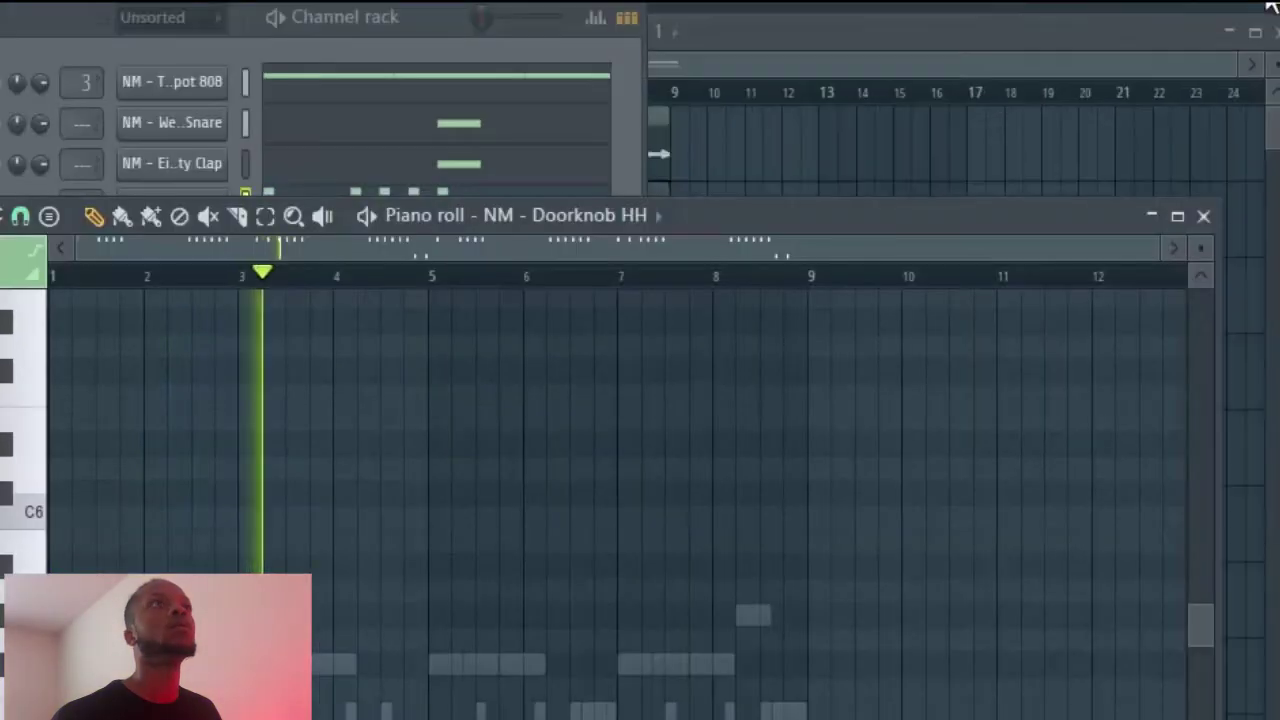
{"action": "left_click", "coordinate": [1208, 215]}
{"action": "left_click_drag", "start_coordinate": [119, 331], "coordinate": [189, 212]}
{"action": "key", "text": "space"}
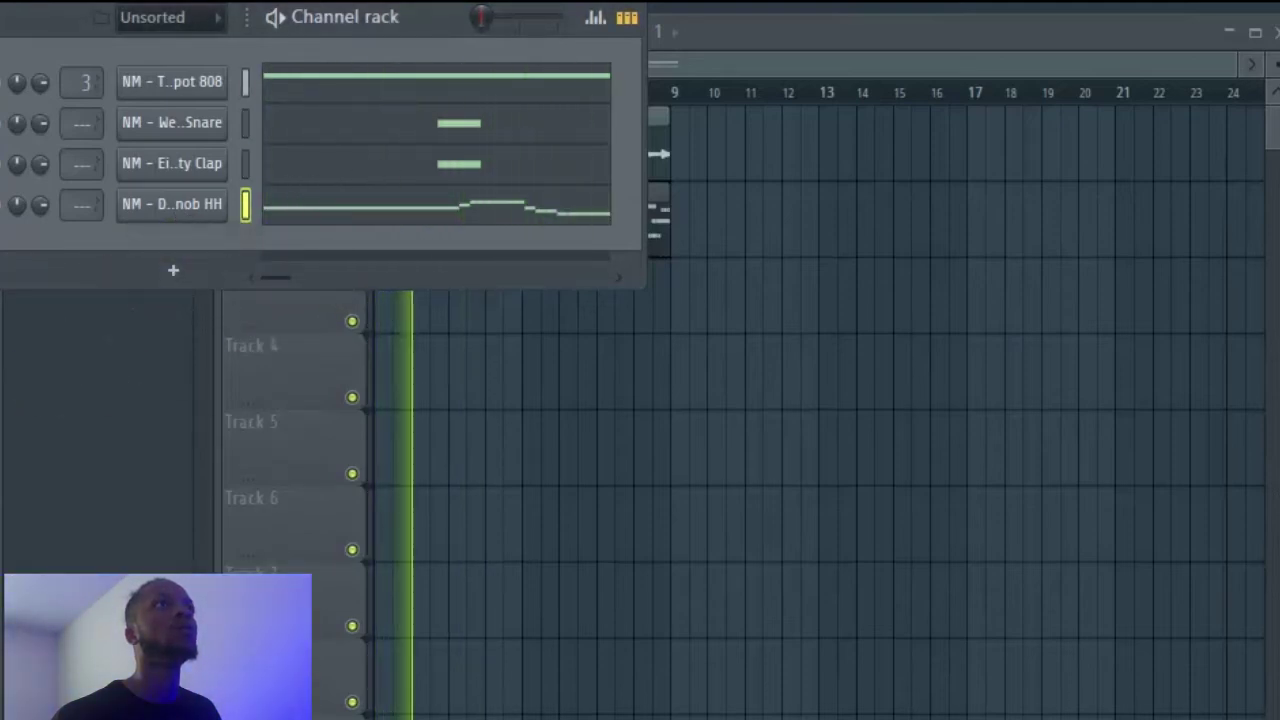
Load another ready-made hi-hat pattern onto the Doorknob HH channel and check its notes in the piano roll.
{"action": "left_click_drag", "start_coordinate": [2, 560], "coordinate": [189, 206]}
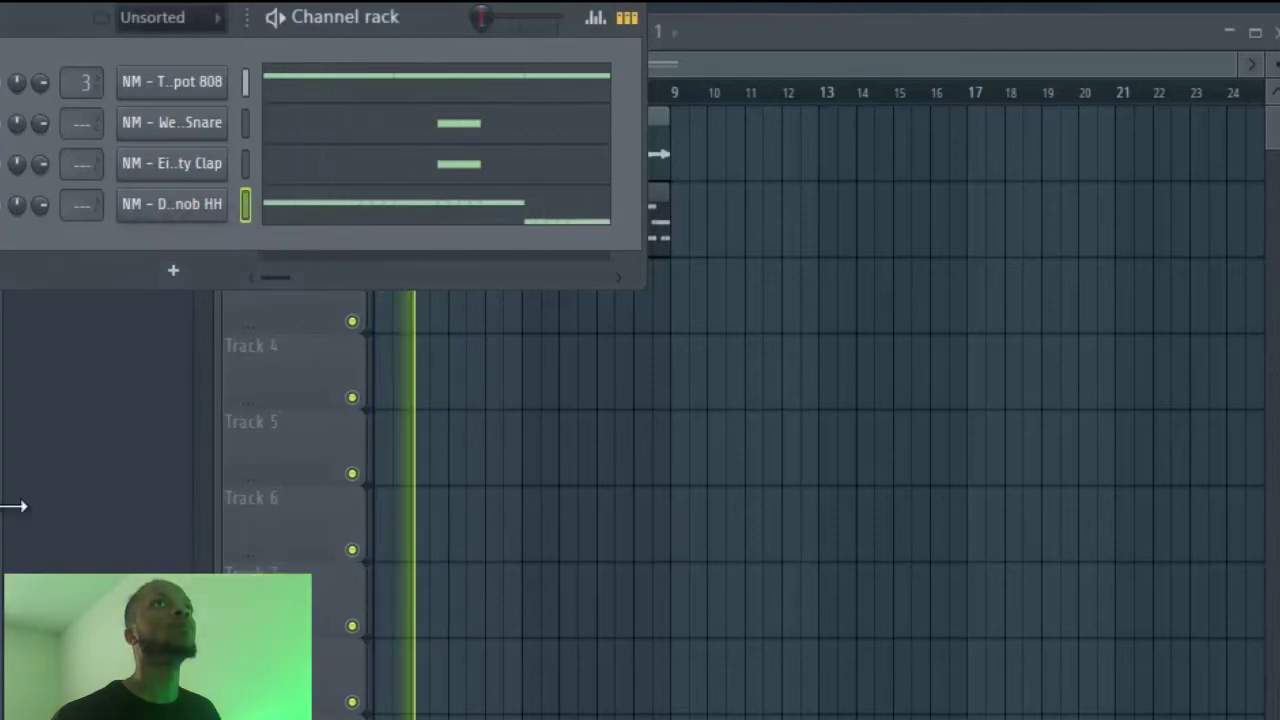
{"action": "left_click", "coordinate": [540, 208]}
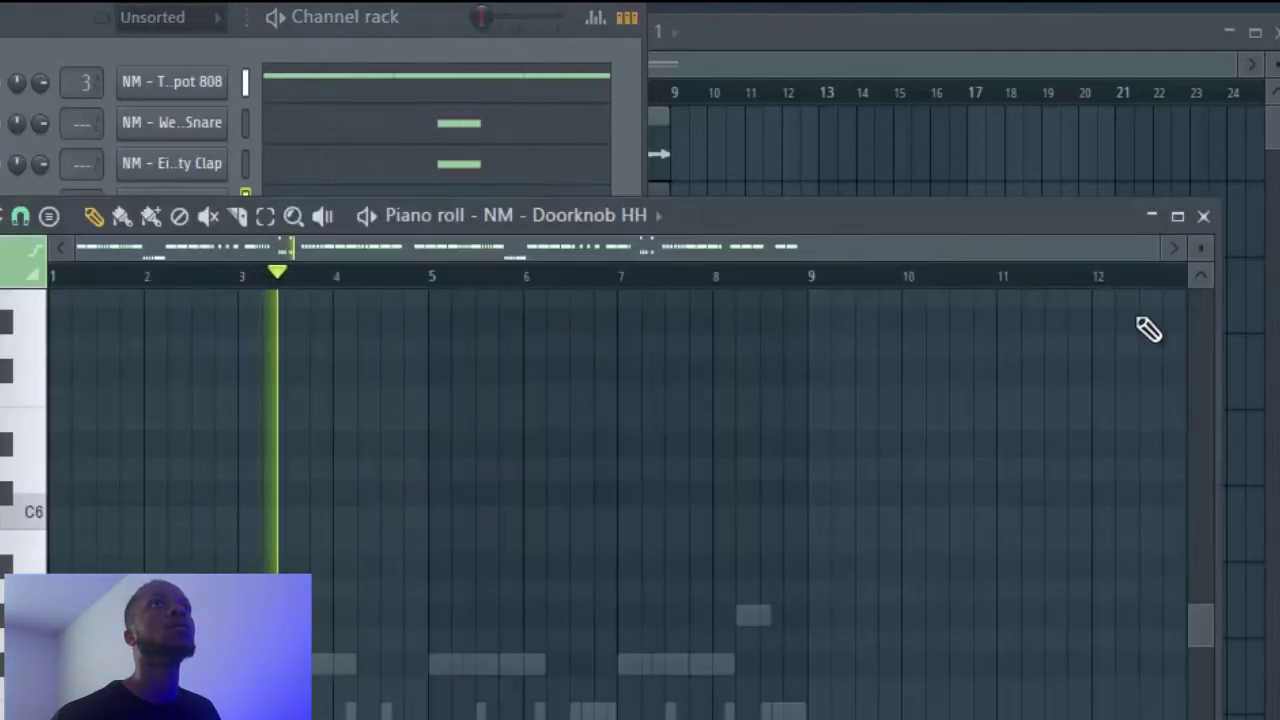
{"action": "left_click", "coordinate": [1203, 216]}
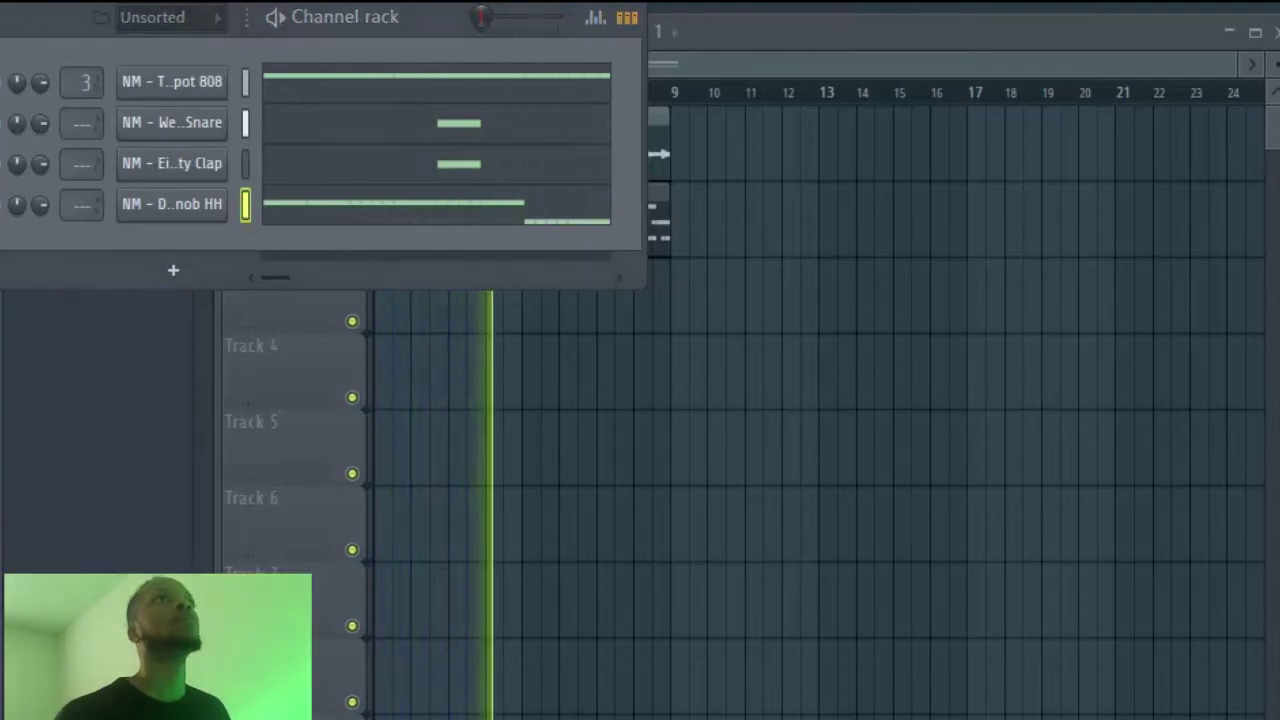
Replace the Doorknob HH sample with NM - Scold HH, keeping the pattern, and play the beat.
{"action": "key", "text": "space"}
{"action": "left_click_drag", "start_coordinate": [176, 205], "coordinate": [176, 205]}
{"action": "key", "text": "space"}
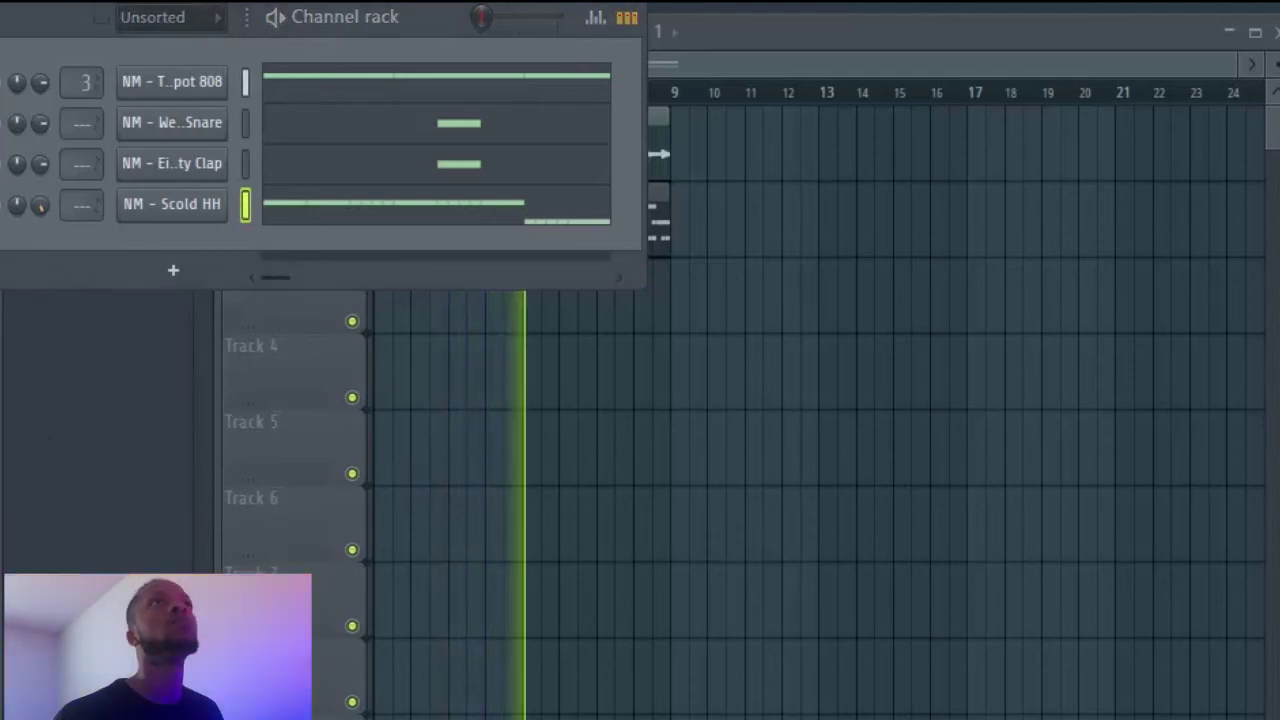
Route the 808, snare, clap and Scold HH channels to consecutive mixer tracks 3 to 6.
{"action": "double_click", "coordinate": [245, 76]}
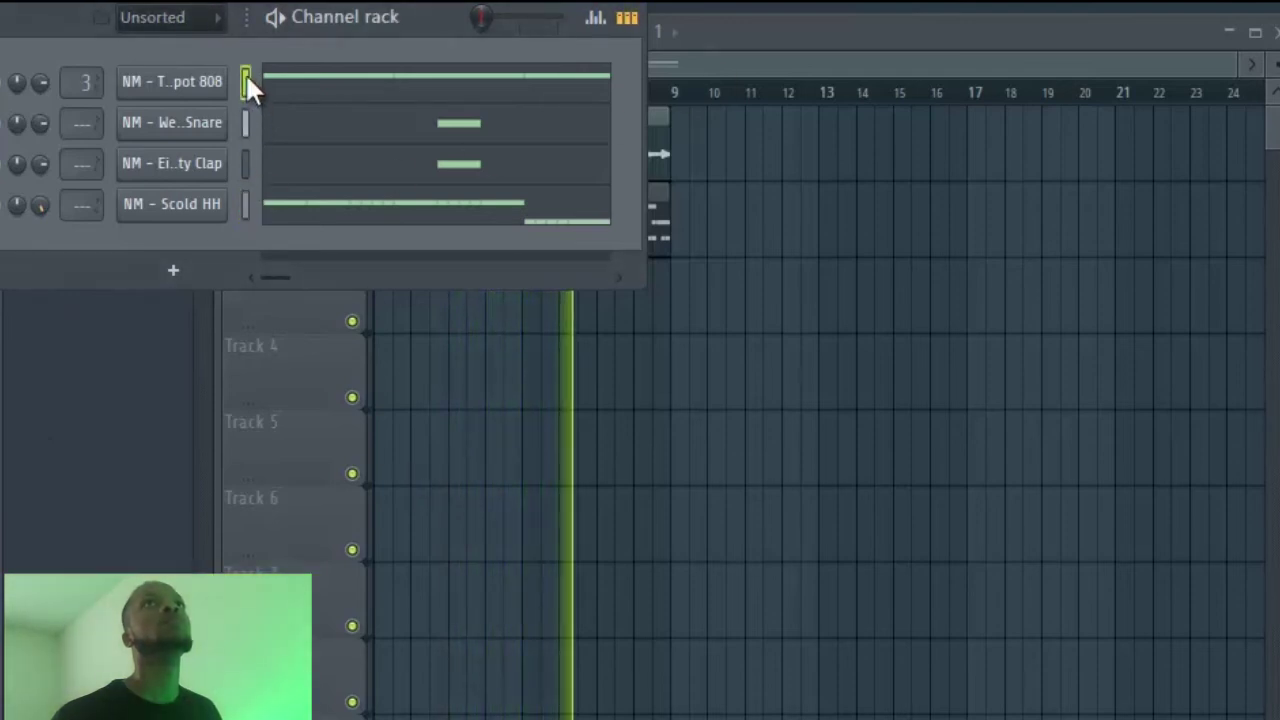
{"action": "key", "text": "F9"}
{"action": "key", "text": "l"}
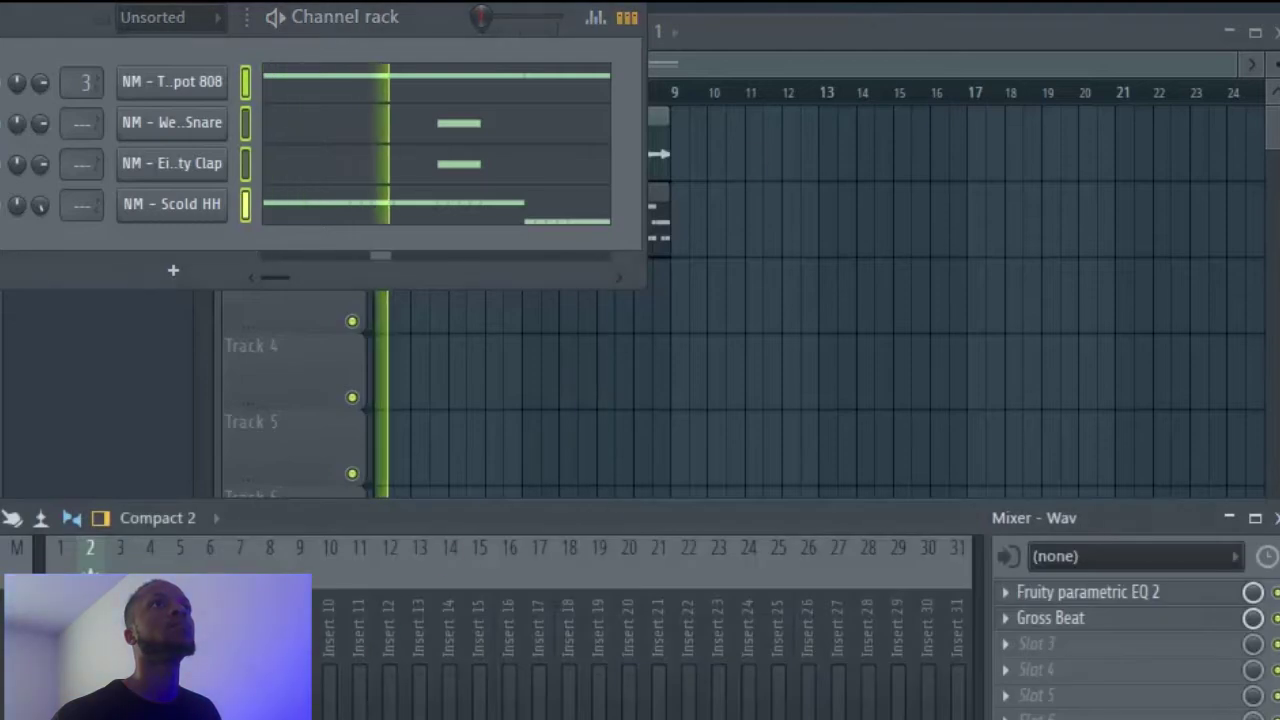
{"action": "right_click", "coordinate": [128, 548]}
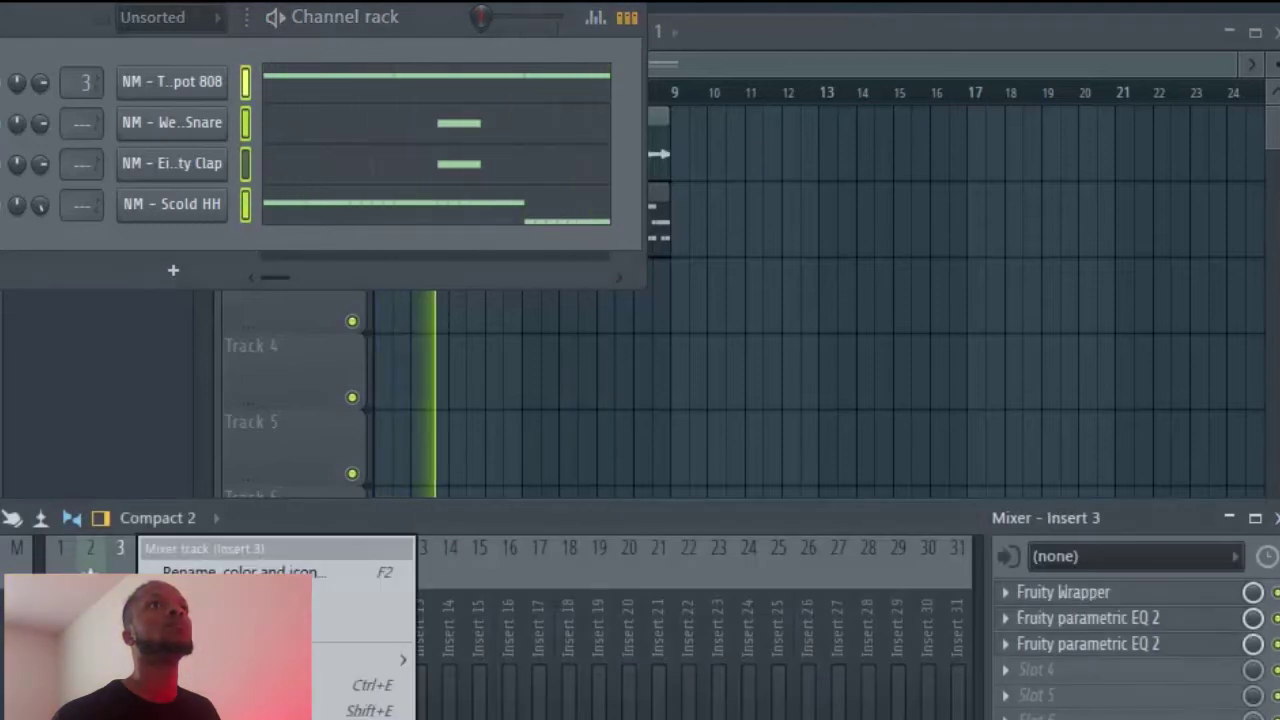
{"action": "left_click", "coordinate": [640, 715]}
{"action": "left_click", "coordinate": [725, 127]}
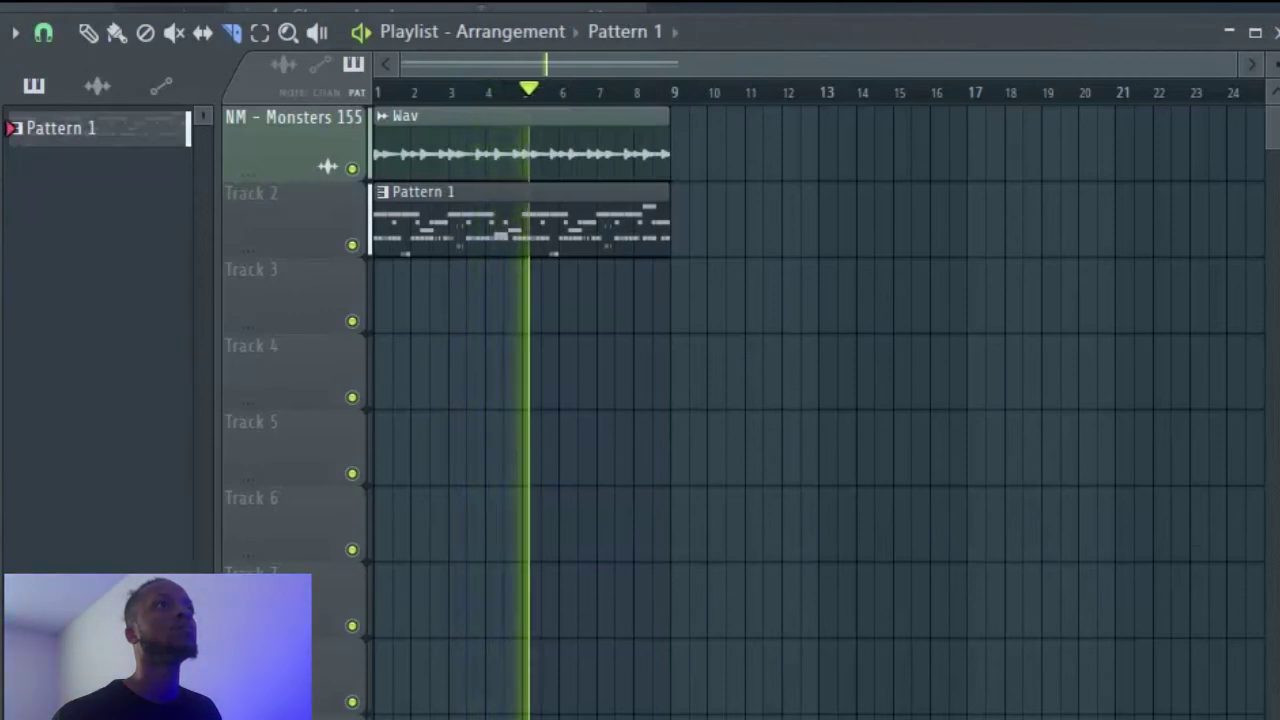
{"action": "key", "text": "space"}
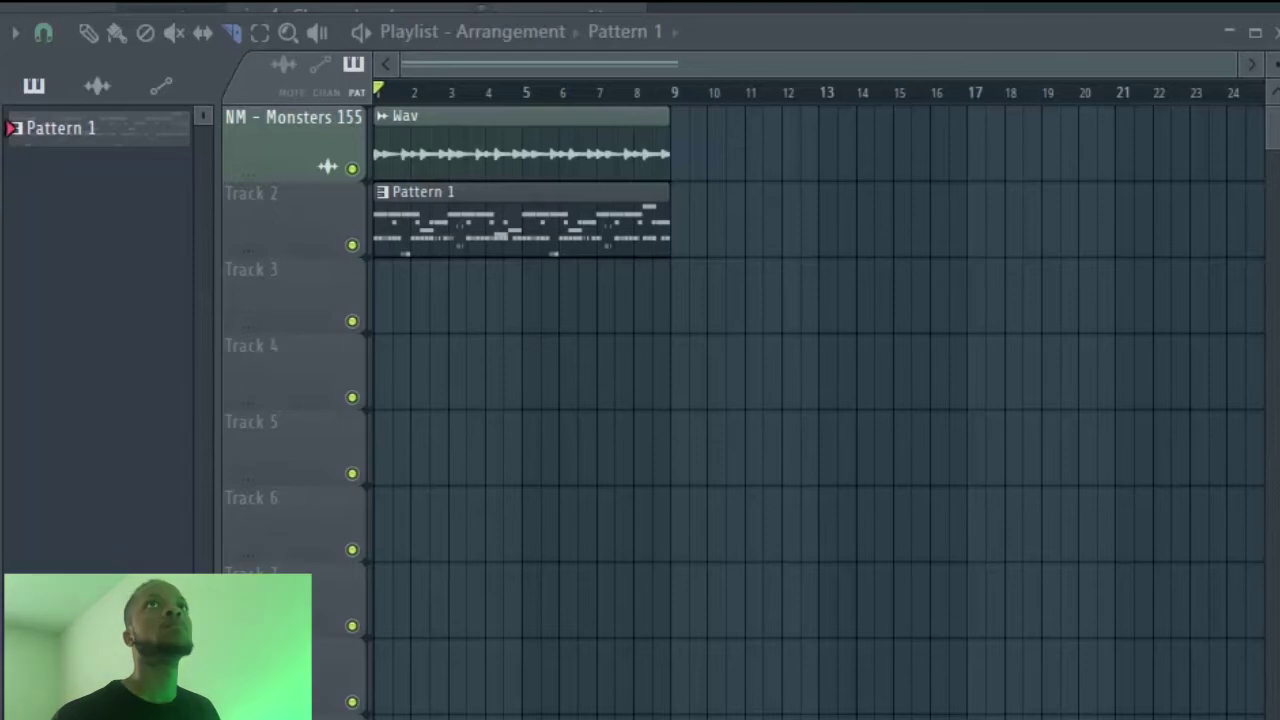
Add the NM - Vapor OH sample as a new channel and open its piano roll.
{"action": "key", "text": "F6"}
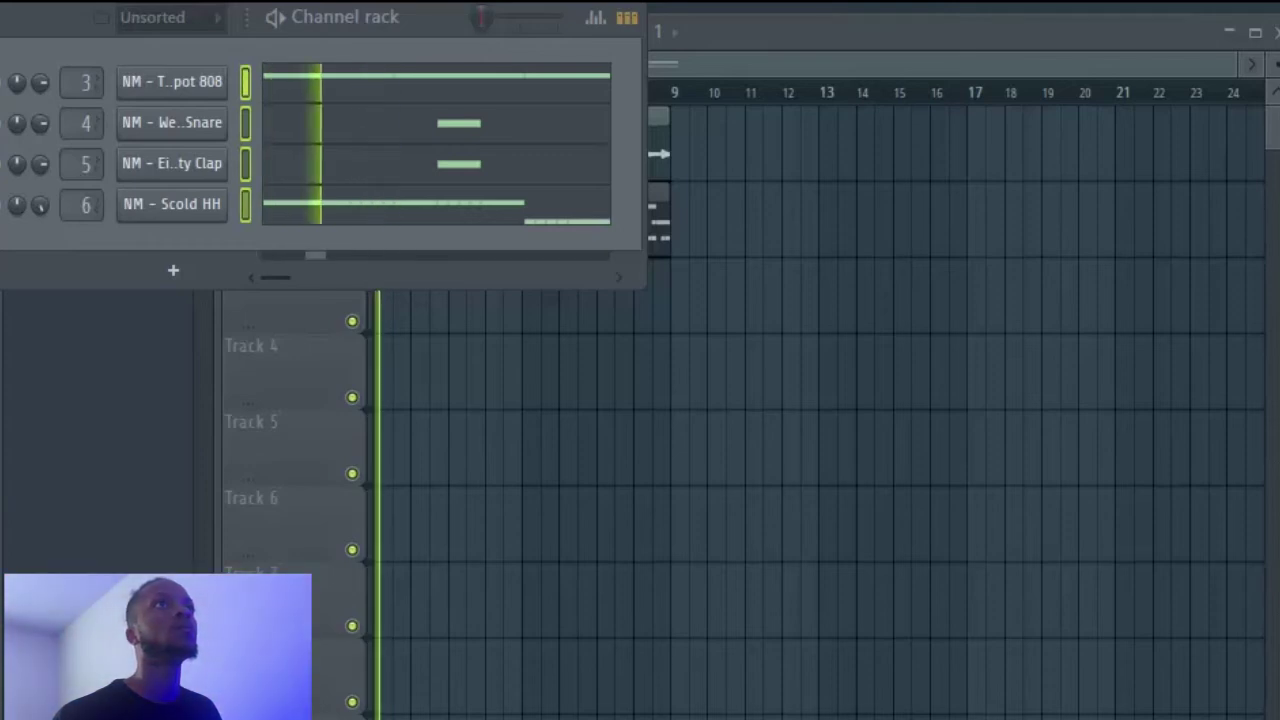
{"action": "left_click_drag", "start_coordinate": [126, 393], "coordinate": [164, 240]}
{"action": "right_click", "coordinate": [221, 246]}
{"action": "left_click", "coordinate": [322, 269]}
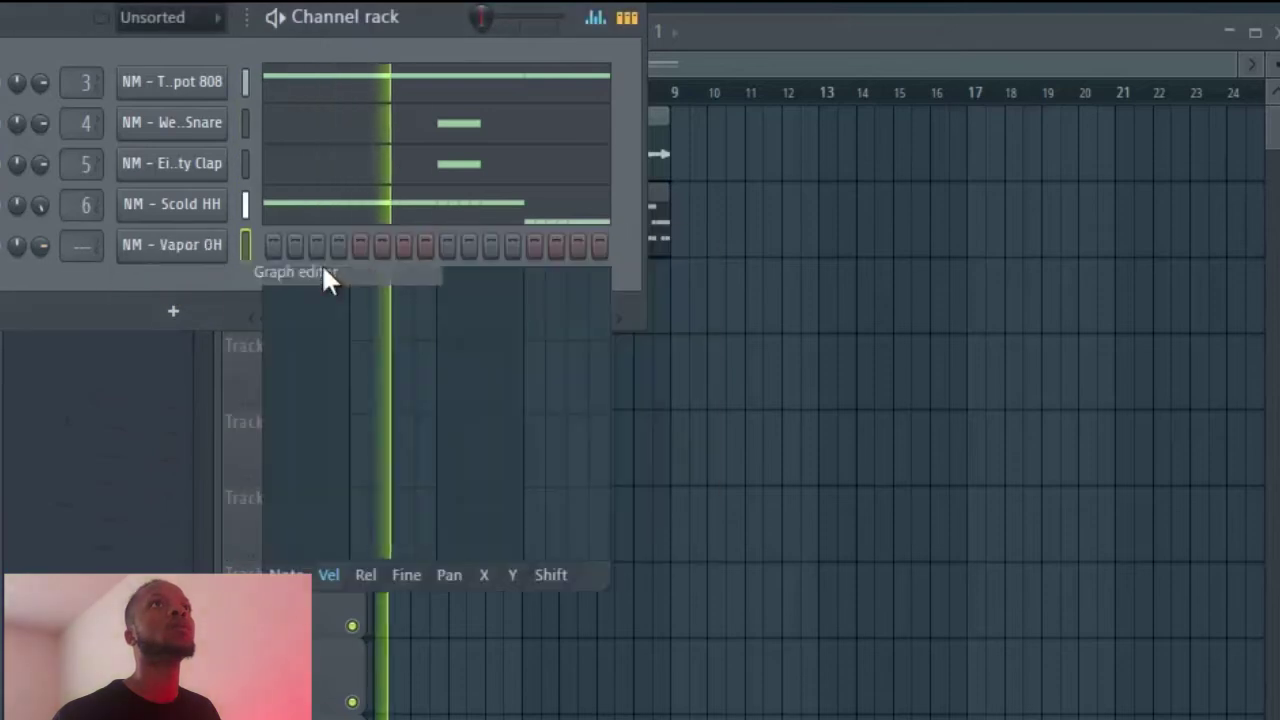
{"action": "right_click", "coordinate": [165, 247]}
{"action": "left_click", "coordinate": [286, 246]}
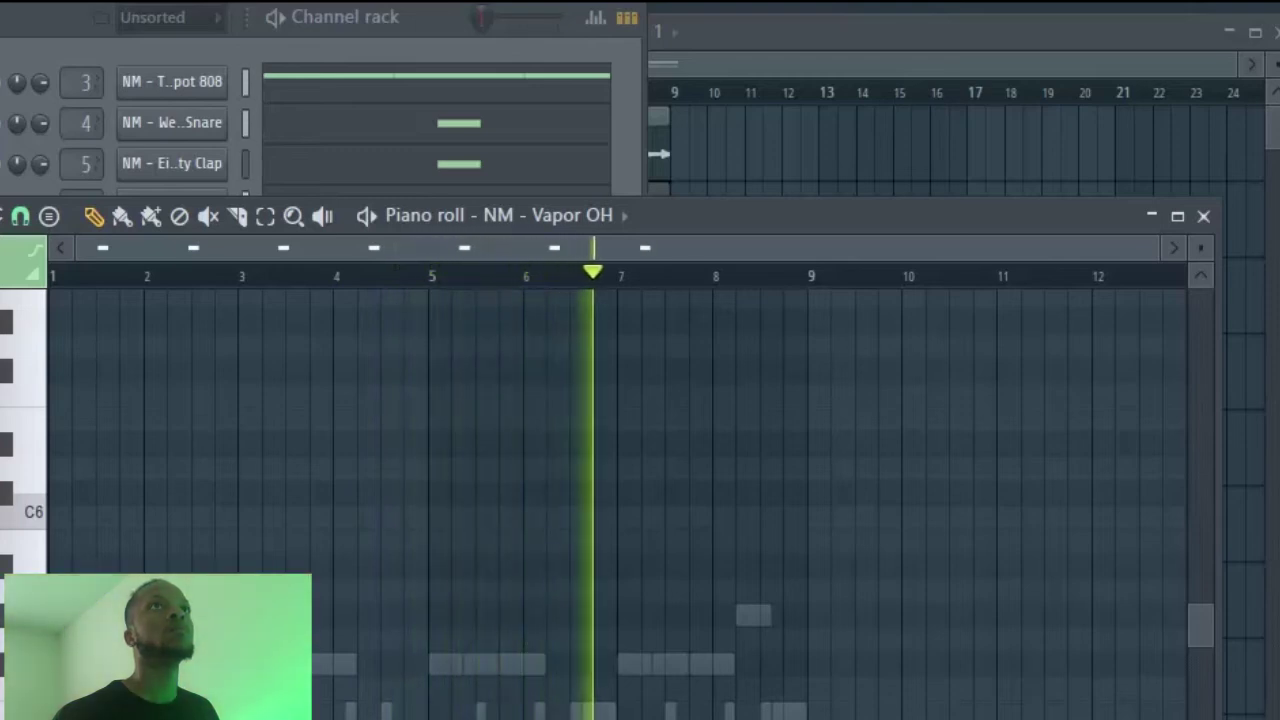
Place short Vapor OH hits on beat 2 of each of the eight bars and listen to the result.
{"action": "key", "text": "space"}
{"action": "left_click", "coordinate": [740, 718]}
{"action": "key", "text": "space"}
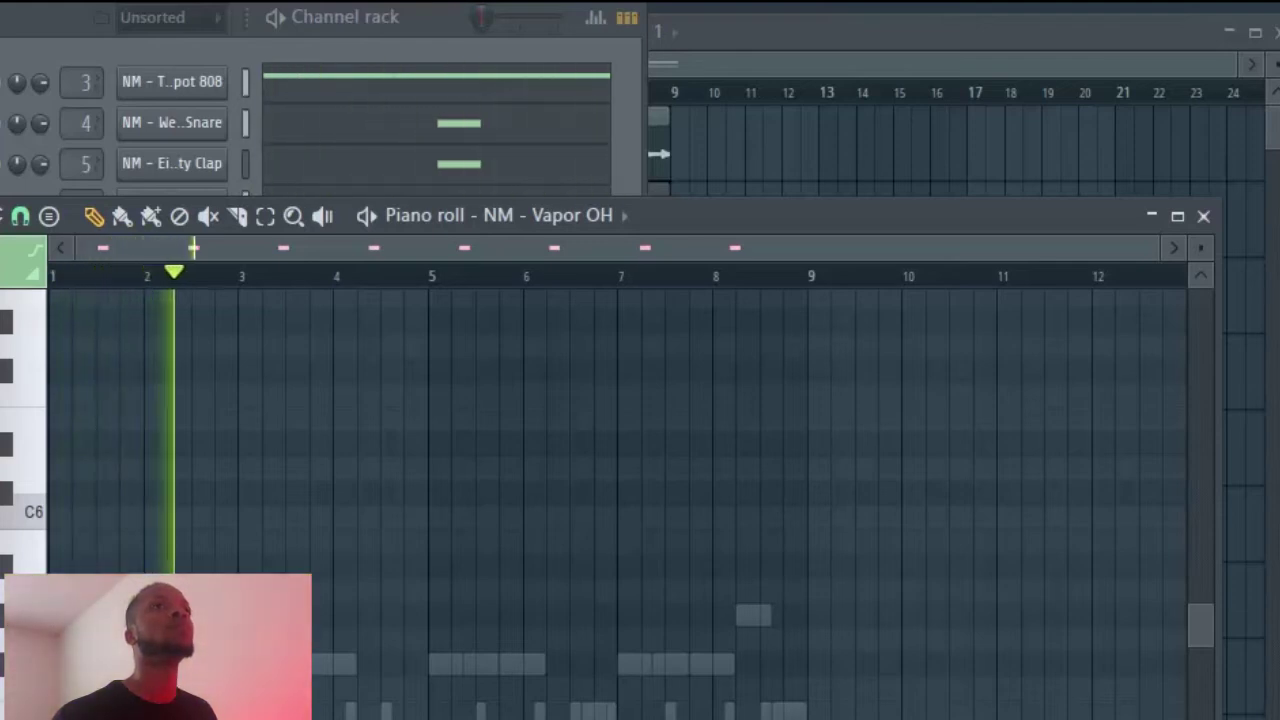
{"action": "left_click", "coordinate": [1203, 215]}
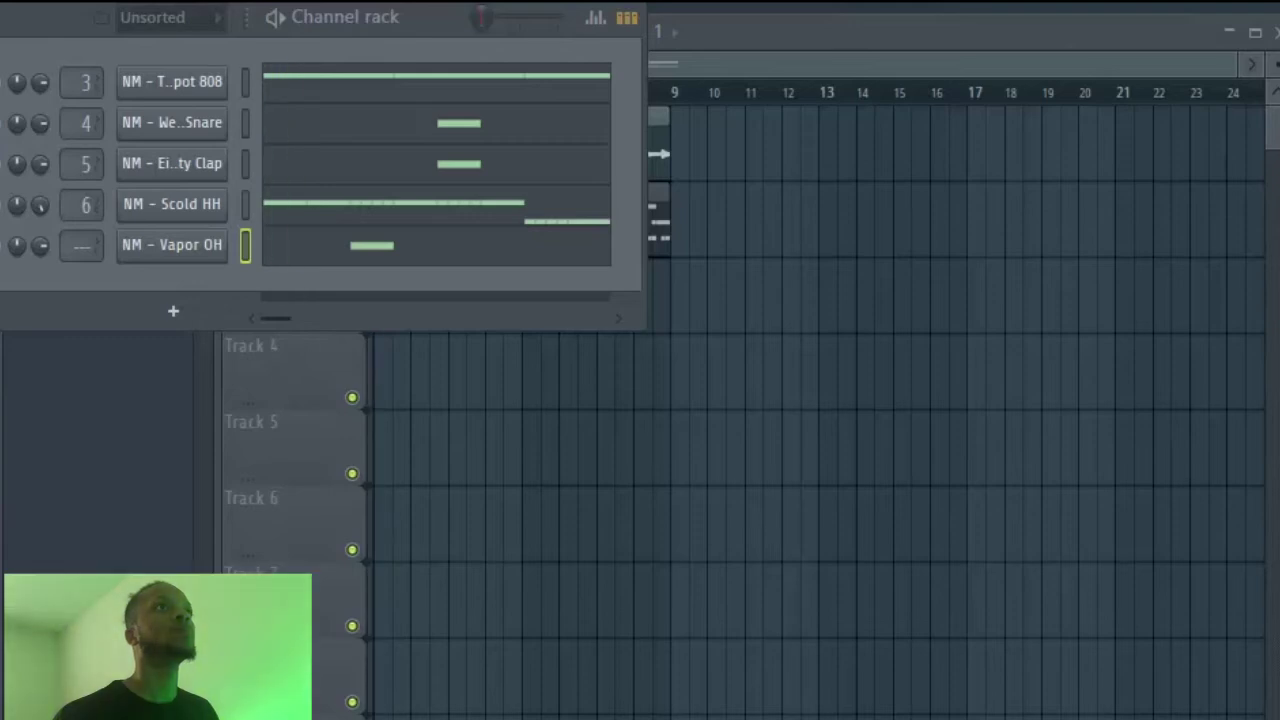
{"action": "key", "text": "space"}
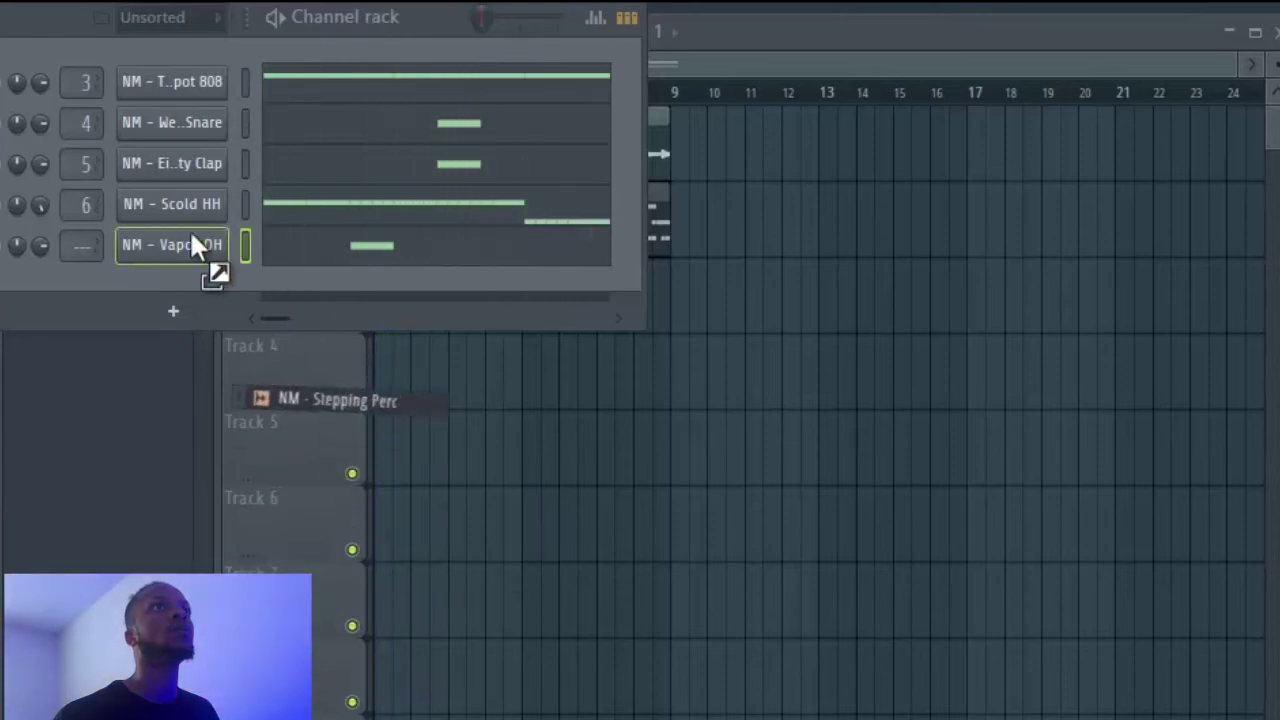
Try an NM - Stepping Perc channel with hits halfway between beats 3 and 4 of bars 1 and 3.
{"action": "left_click_drag", "start_coordinate": [160, 265], "coordinate": [164, 262]}
{"action": "right_click", "coordinate": [224, 235]}
{"action": "left_click", "coordinate": [328, 271]}
{"action": "right_click", "coordinate": [223, 275]}
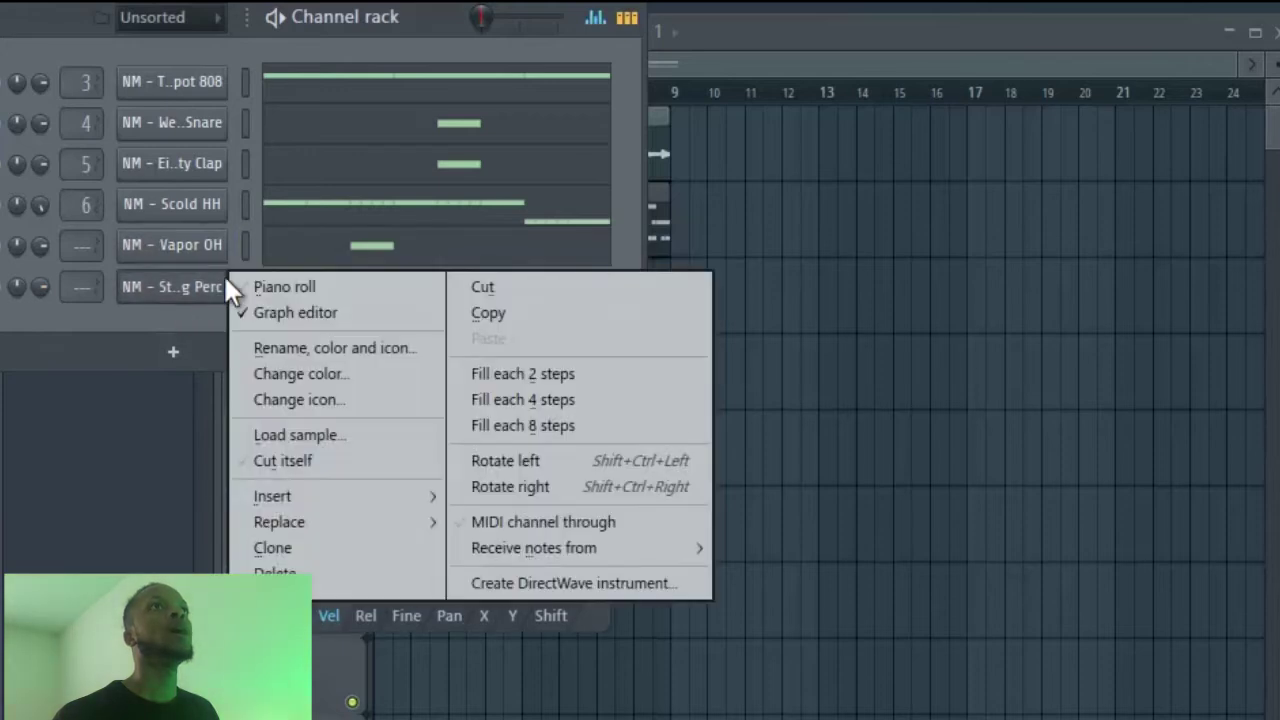
{"action": "left_click", "coordinate": [270, 288]}
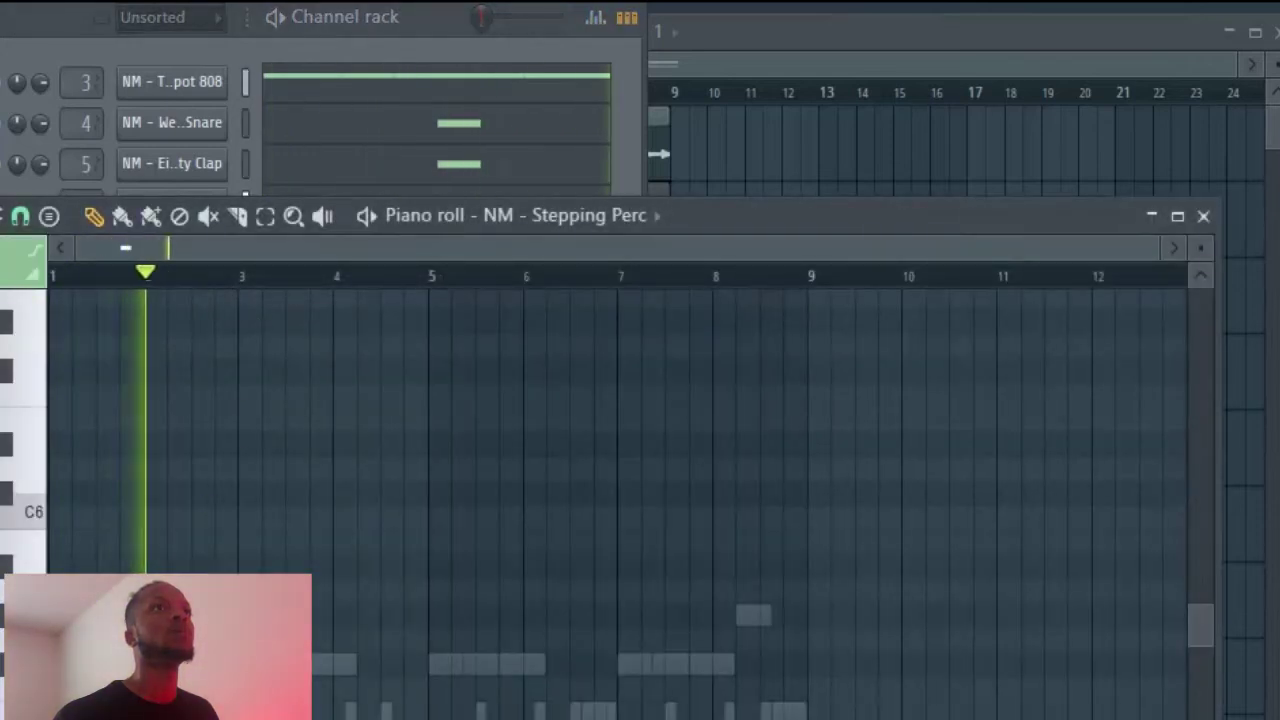
{"action": "scroll", "coordinate": [85, 283], "scroll_direction": "up", "scroll_amount": 3}
{"action": "key", "text": "space"}
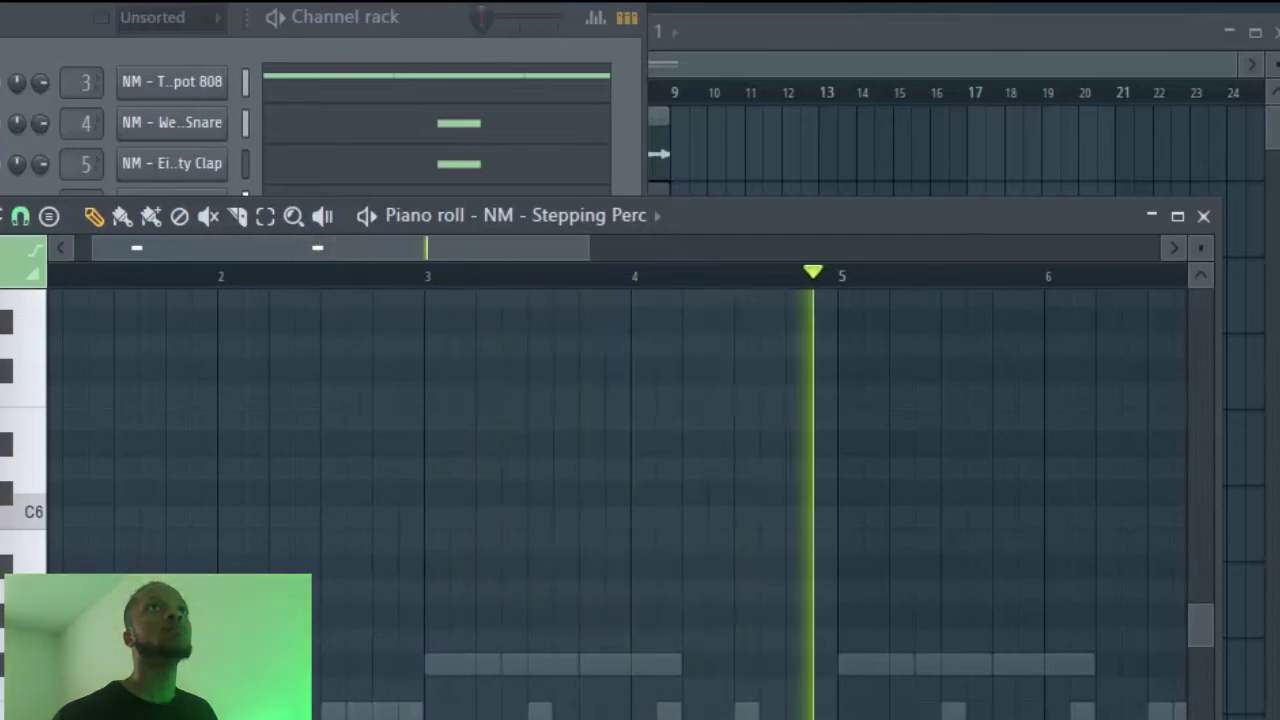
{"action": "scroll", "coordinate": [883, 255], "scroll_direction": "down", "scroll_amount": 3}
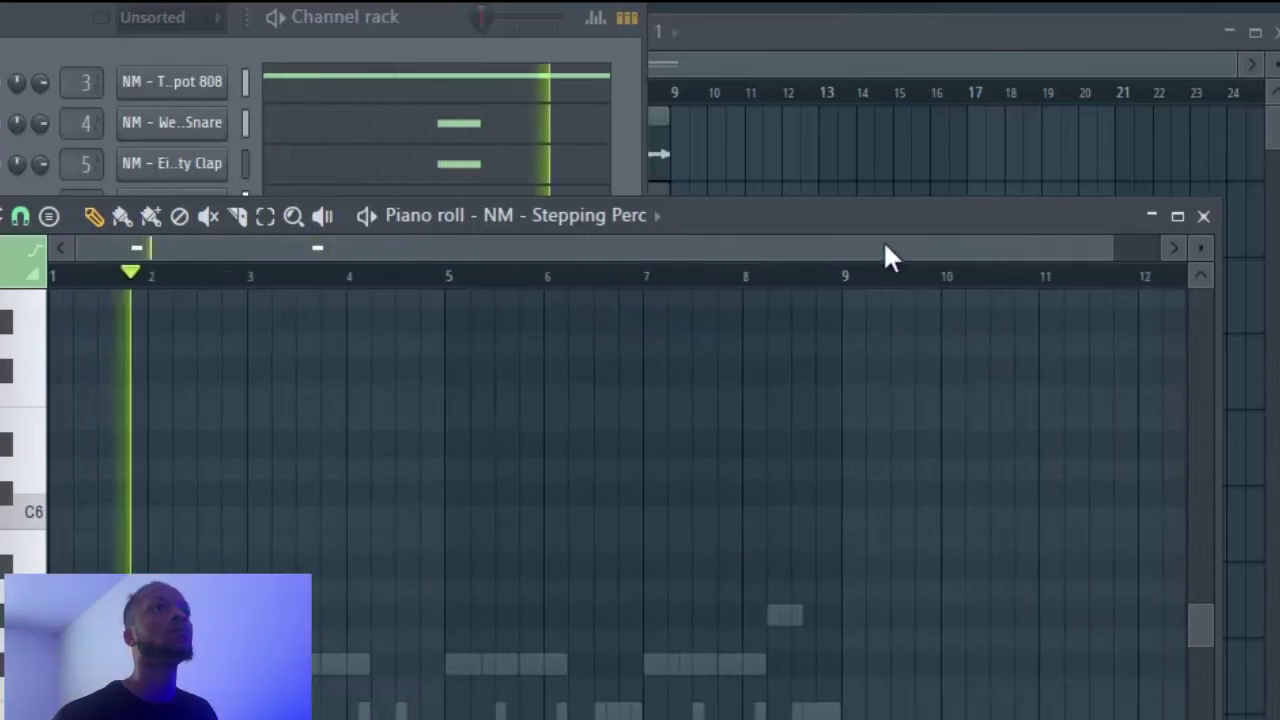
{"action": "left_click", "coordinate": [1203, 216]}
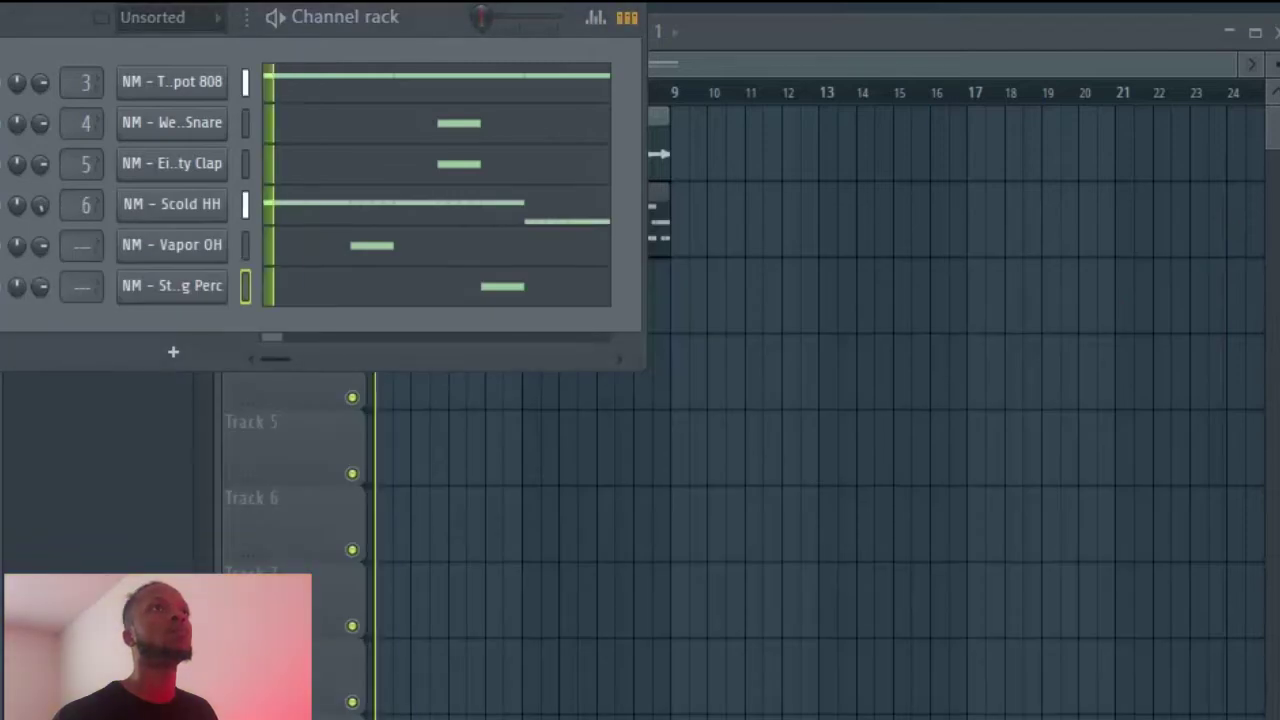
Delete the Stepping Perc channel and play the beat without it.
{"action": "right_click", "coordinate": [190, 287]}
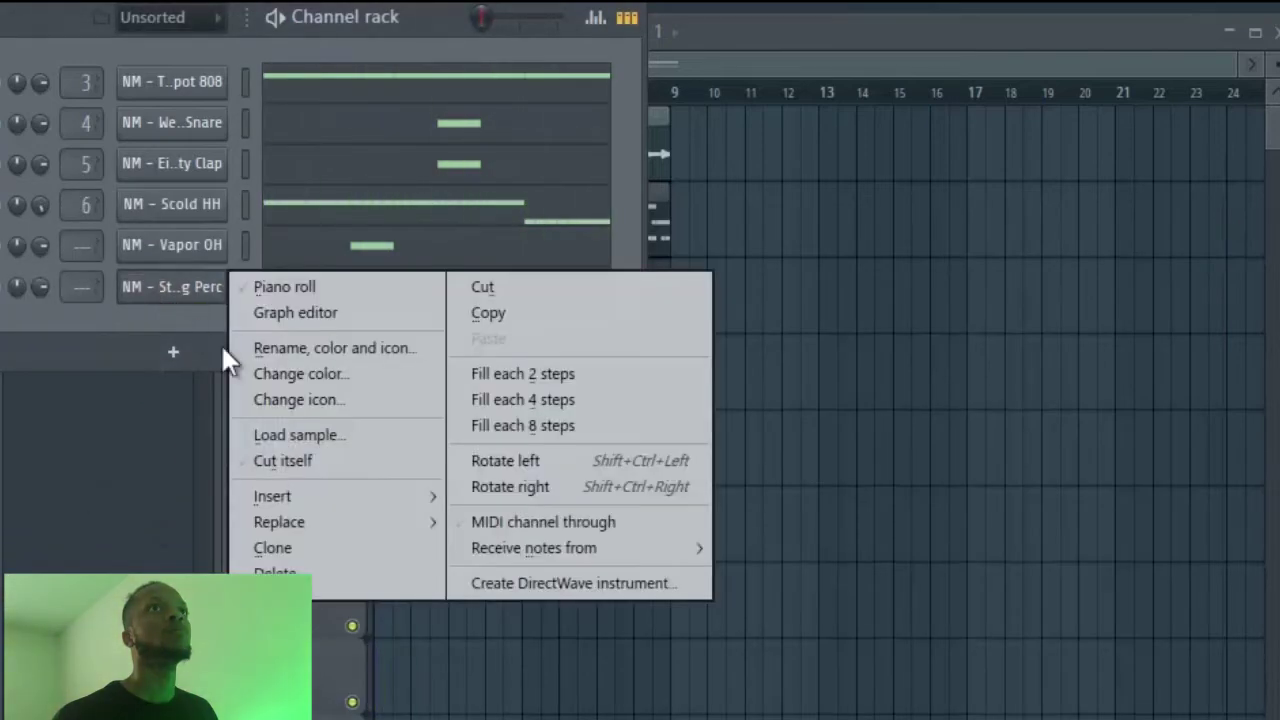
{"action": "left_click", "coordinate": [276, 573]}
{"action": "left_click", "coordinate": [612, 646]}
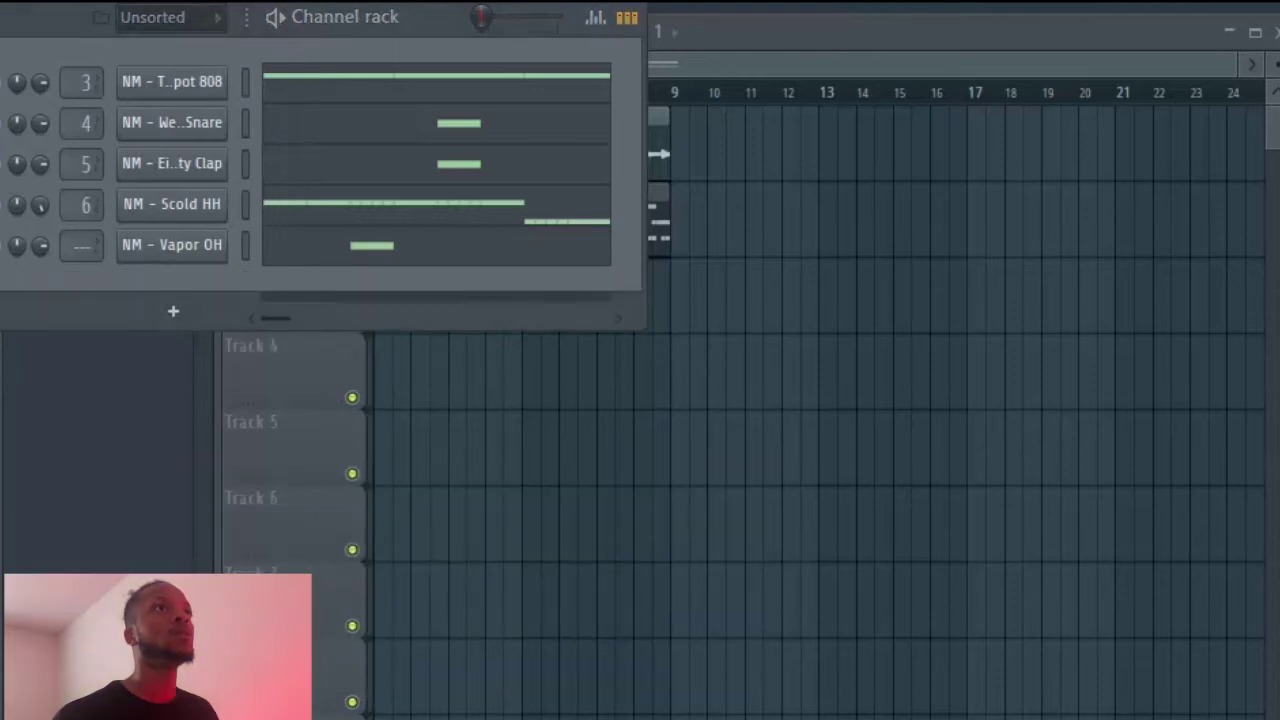
{"action": "key", "text": "space"}
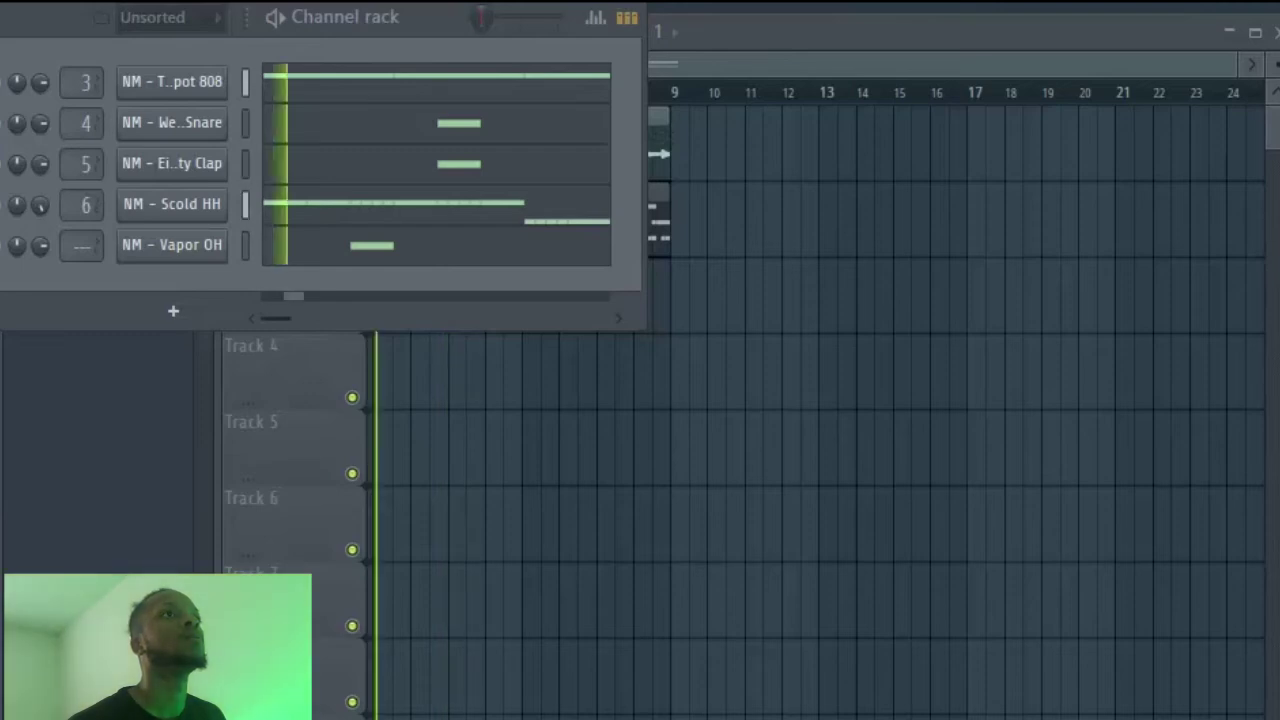
Listen to the beat, add the NM - Deathwish FX sample as a Slicex channel, and open its piano roll.
{"action": "key", "text": "space"}
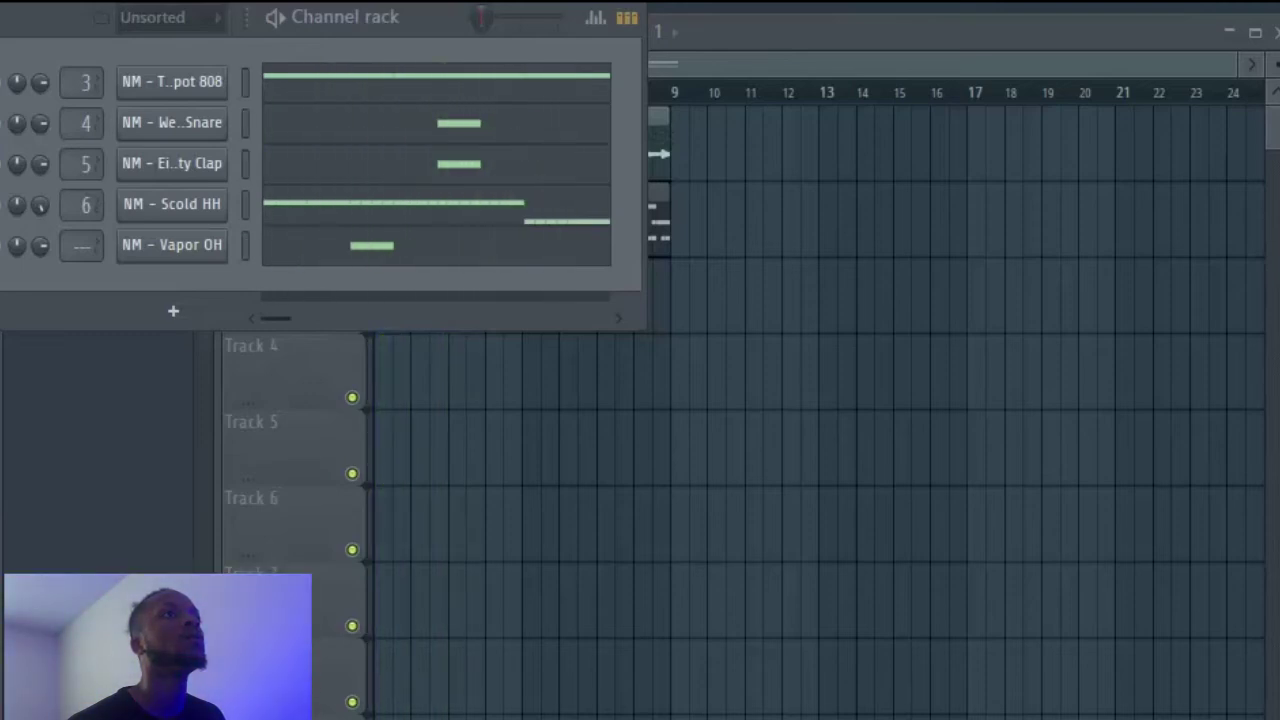
{"action": "key", "text": "space"}
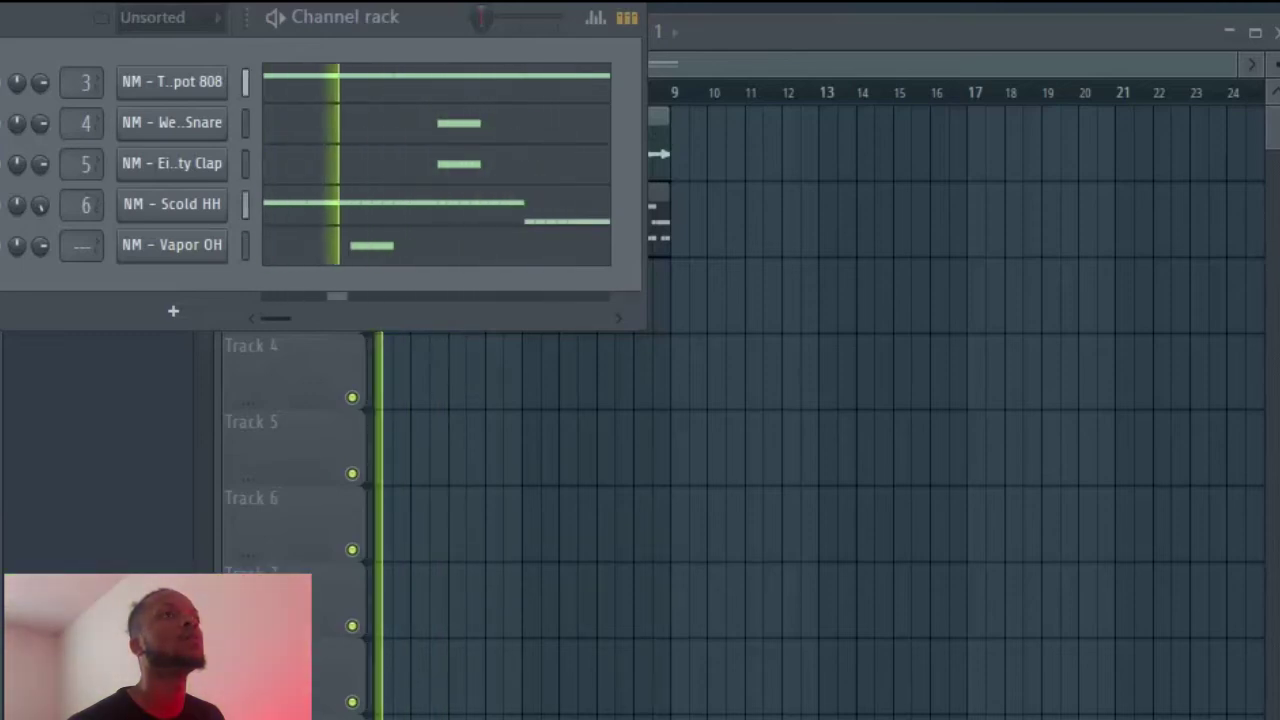
{"action": "key", "text": "space"}
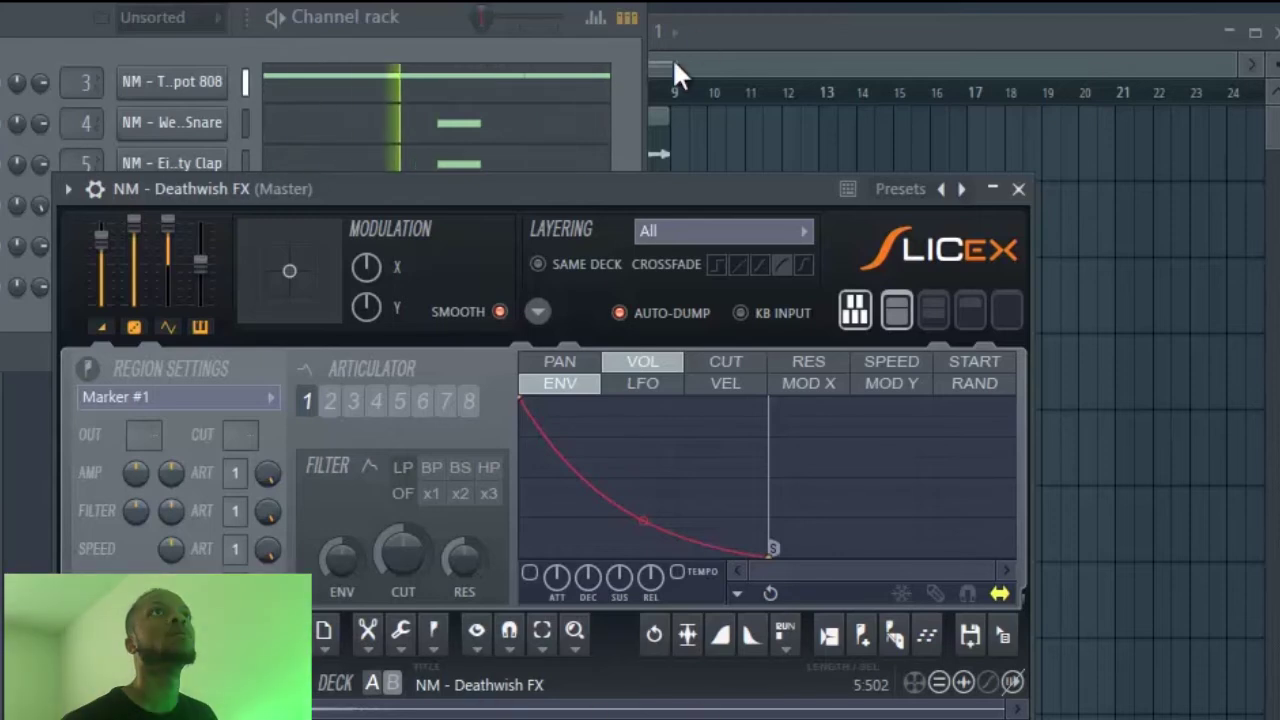
{"action": "left_click", "coordinate": [628, 110]}
{"action": "left_click", "coordinate": [371, 291]}
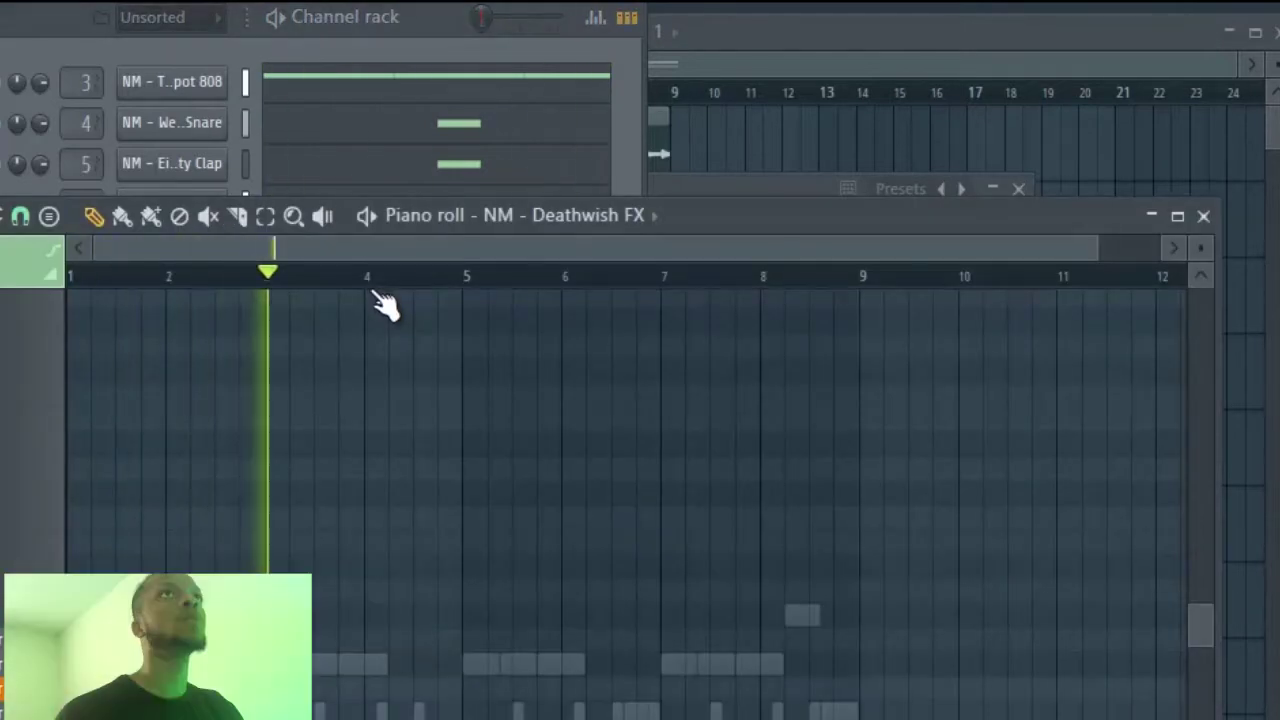
{"action": "left_click", "coordinate": [632, 182]}
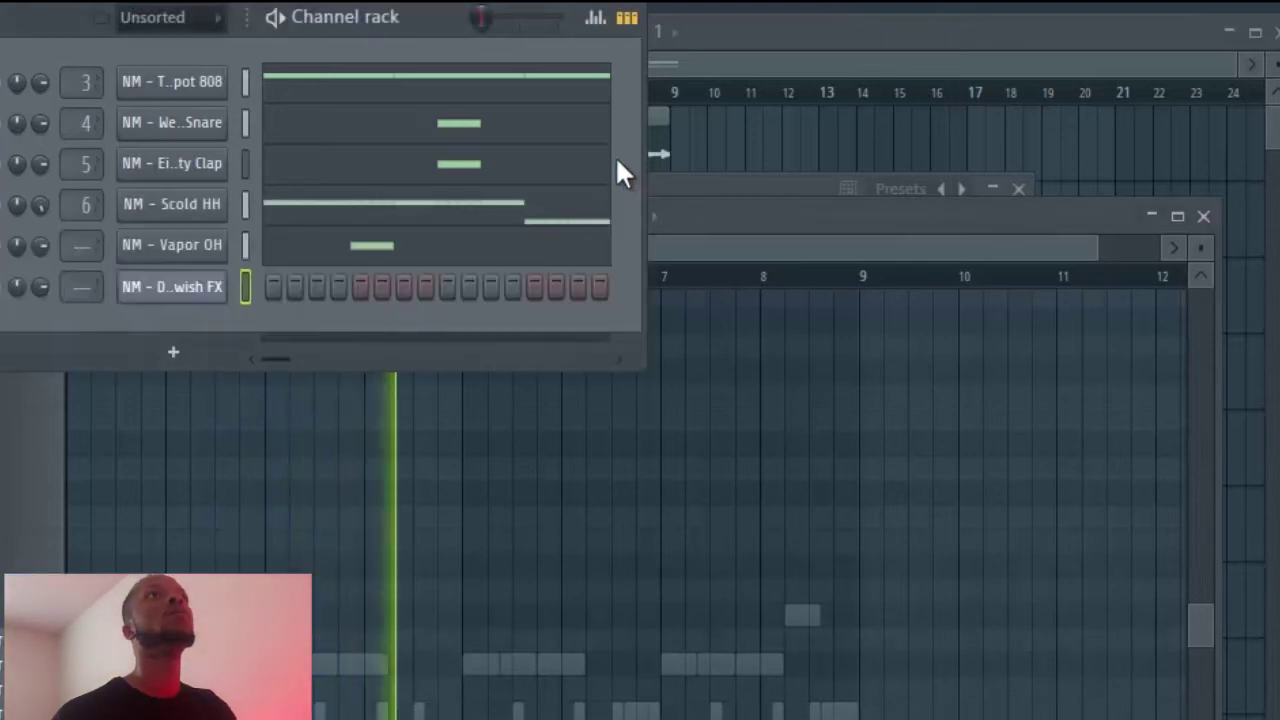
{"action": "right_click", "coordinate": [218, 285]}
{"action": "left_click", "coordinate": [313, 286]}
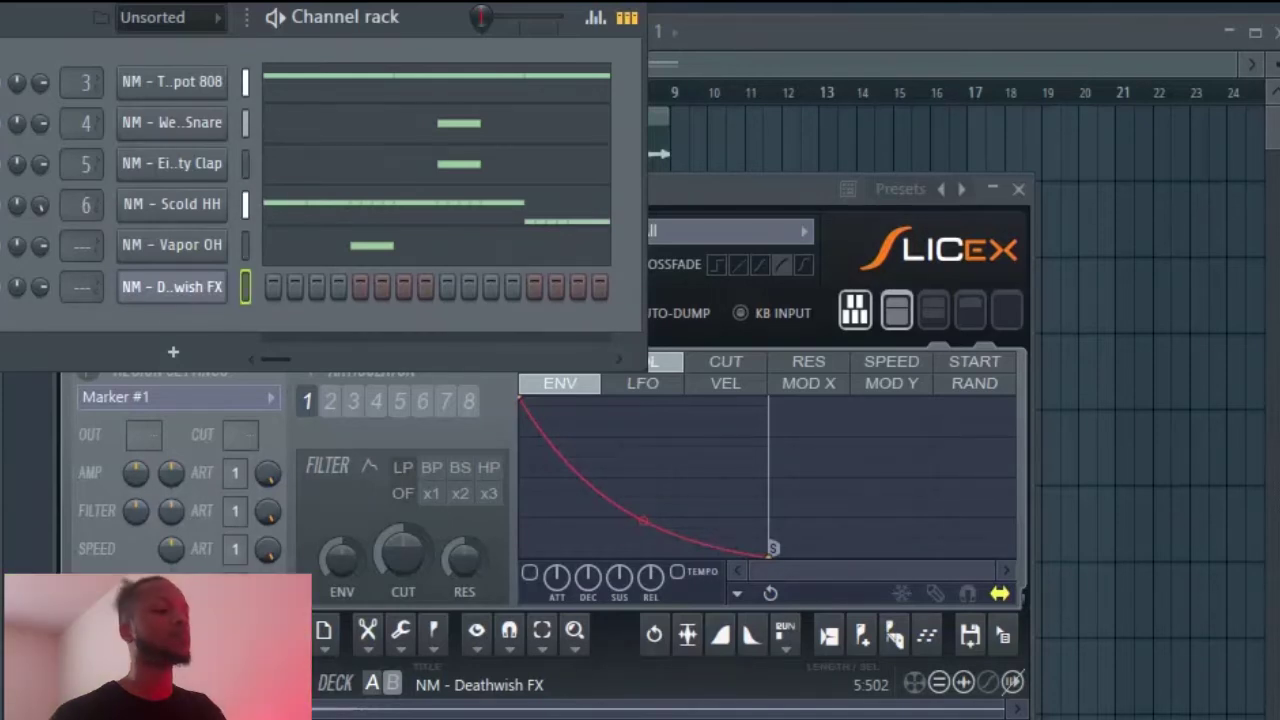
Enter Deathwish FX slice notes on beat 4 of bars 1 to 7 while the beat plays.
{"action": "key", "text": "space"}
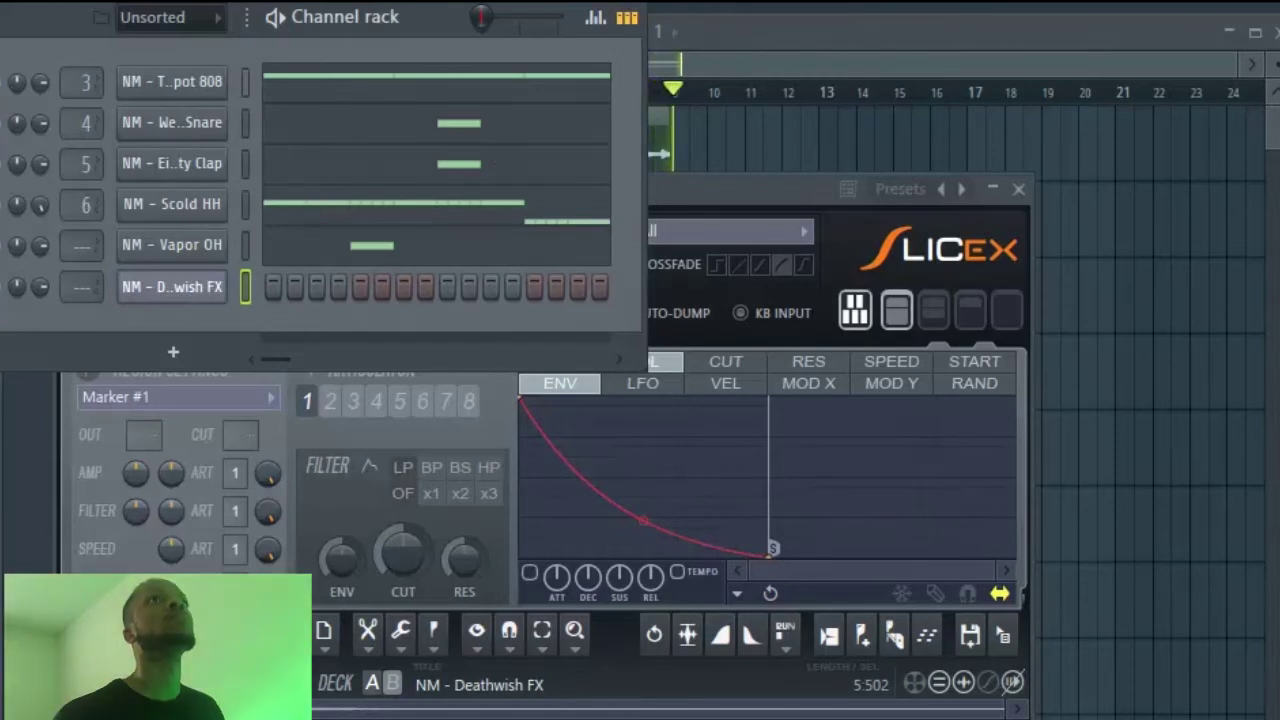
{"action": "key", "text": "space"}
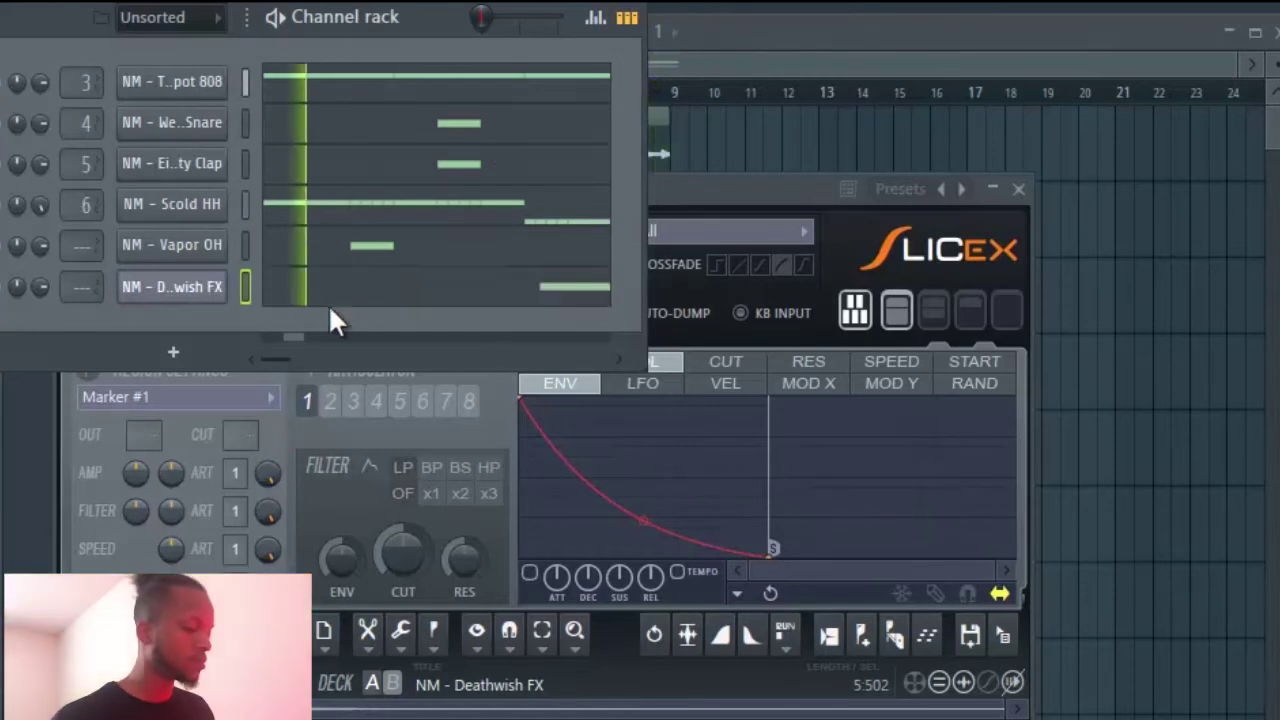
{"action": "left_click", "coordinate": [329, 295]}
Try an extra lower-pitched Deathwish FX slice on beat 3 of bars 1 to 3.
{"action": "key", "text": "alt+w"}
{"action": "key", "text": "Escape"}
{"action": "key", "text": "space"}
{"action": "key", "text": "space"}
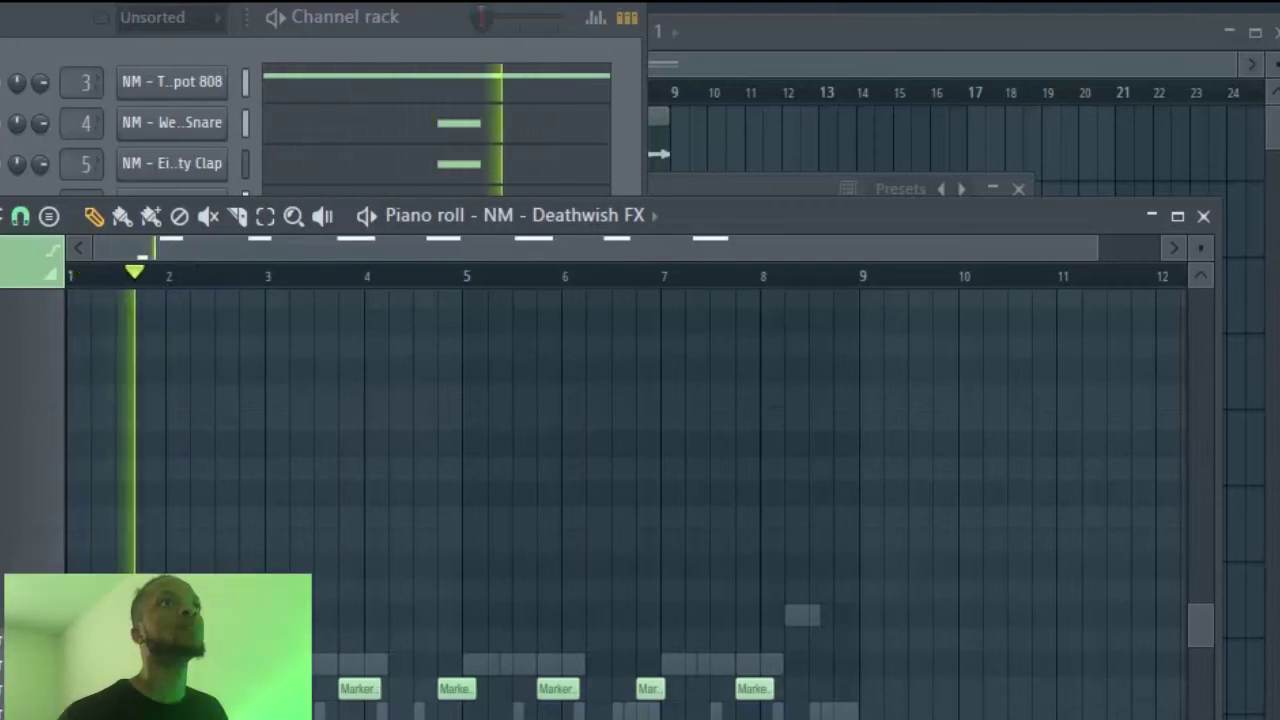
{"action": "key", "text": "space"}
{"action": "key", "text": "space"}
{"action": "key", "text": "space"}
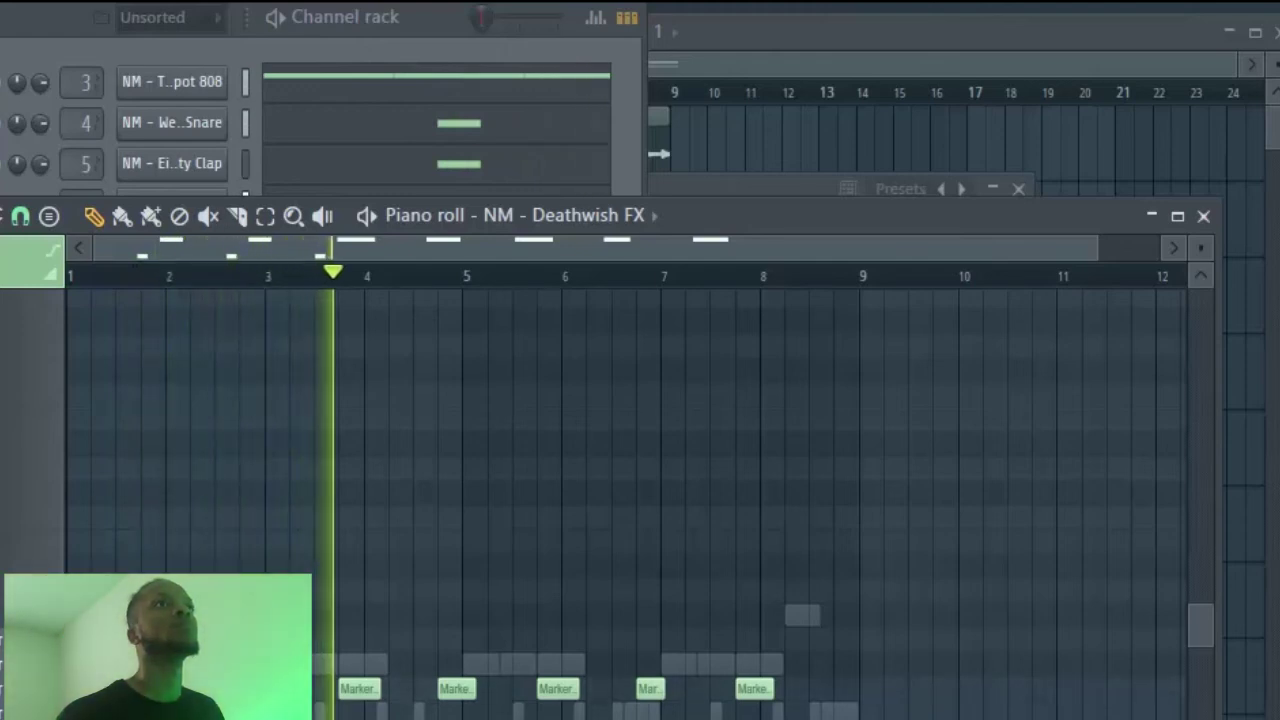
{"action": "key", "text": "space"}
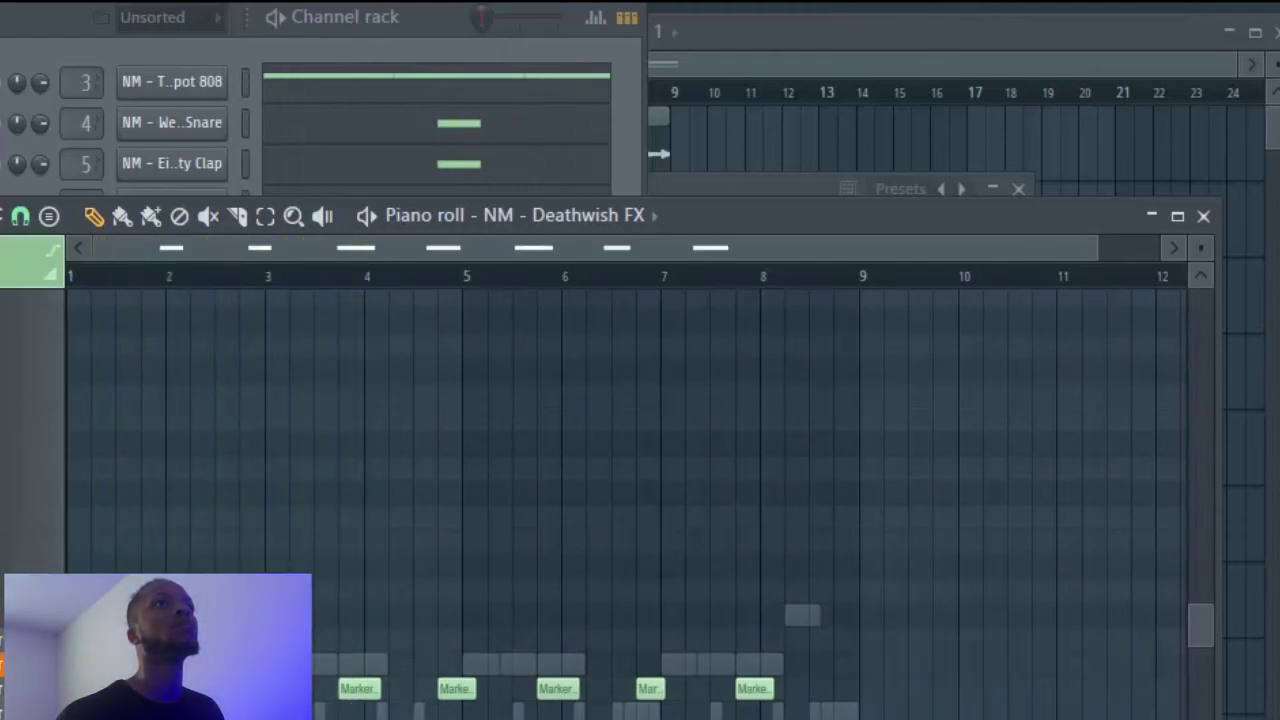
Add a lower Deathwish FX slice at the start of bar 1 and redraw the shorter beat-4 notes at one even length.
{"action": "key", "text": "space"}
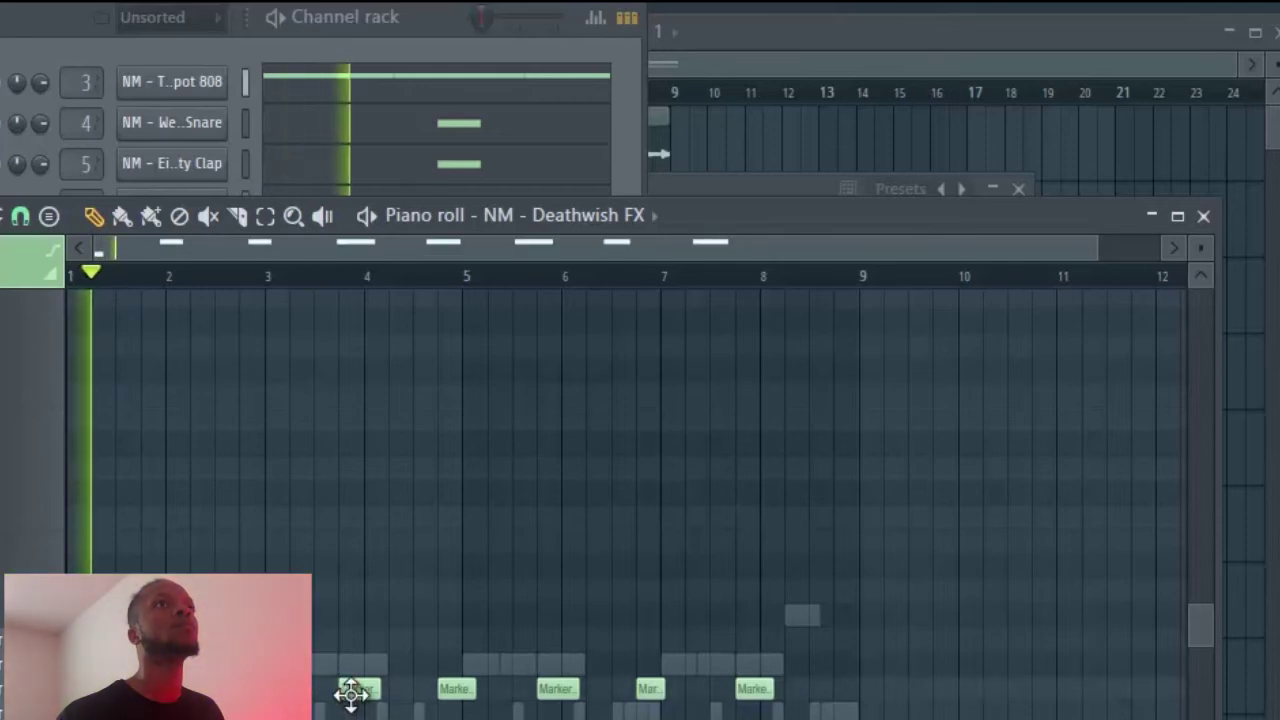
{"action": "key", "text": "space"}
{"action": "right_click", "coordinate": [152, 689]}
{"action": "key", "text": "space"}
{"action": "key", "text": "space"}
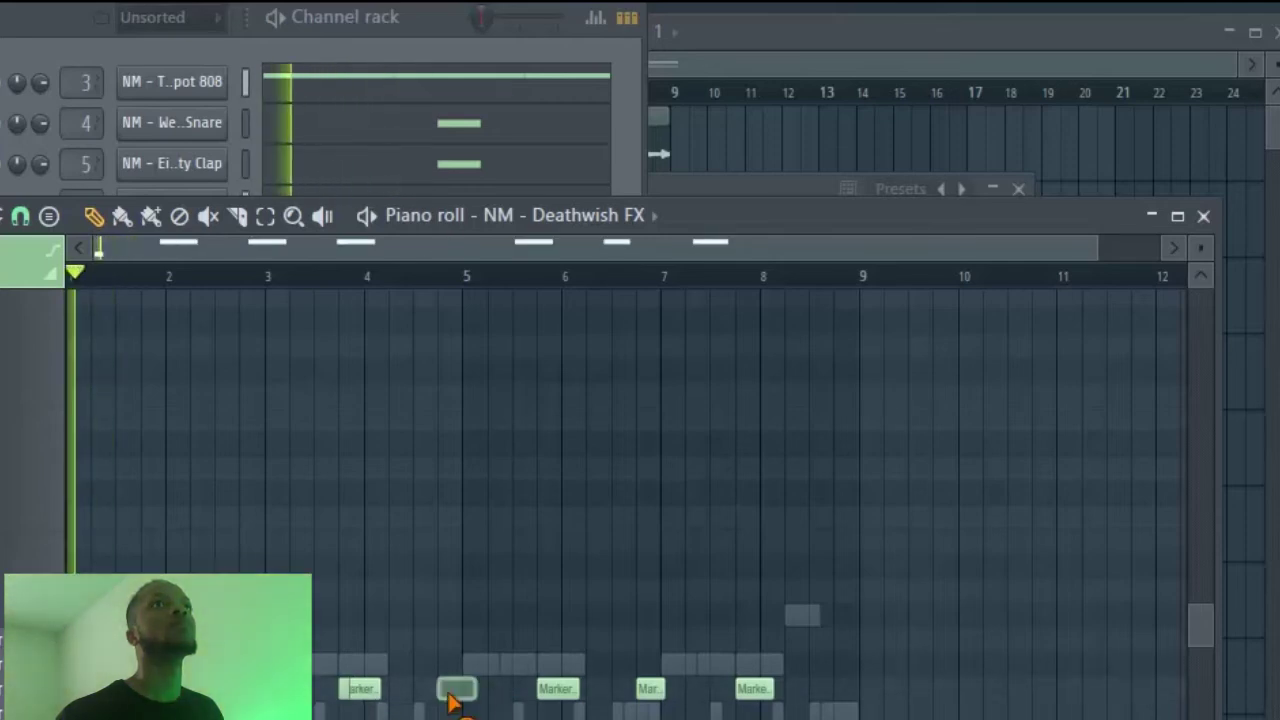
{"action": "right_click", "coordinate": [454, 694]}
{"action": "left_click", "coordinate": [448, 694]}
{"action": "key", "text": "space"}
{"action": "right_click", "coordinate": [545, 694]}
{"action": "left_click", "coordinate": [528, 696]}
{"action": "key", "text": "space"}
{"action": "right_click", "coordinate": [648, 694]}
{"action": "left_click", "coordinate": [630, 696]}
{"action": "key", "text": "space"}
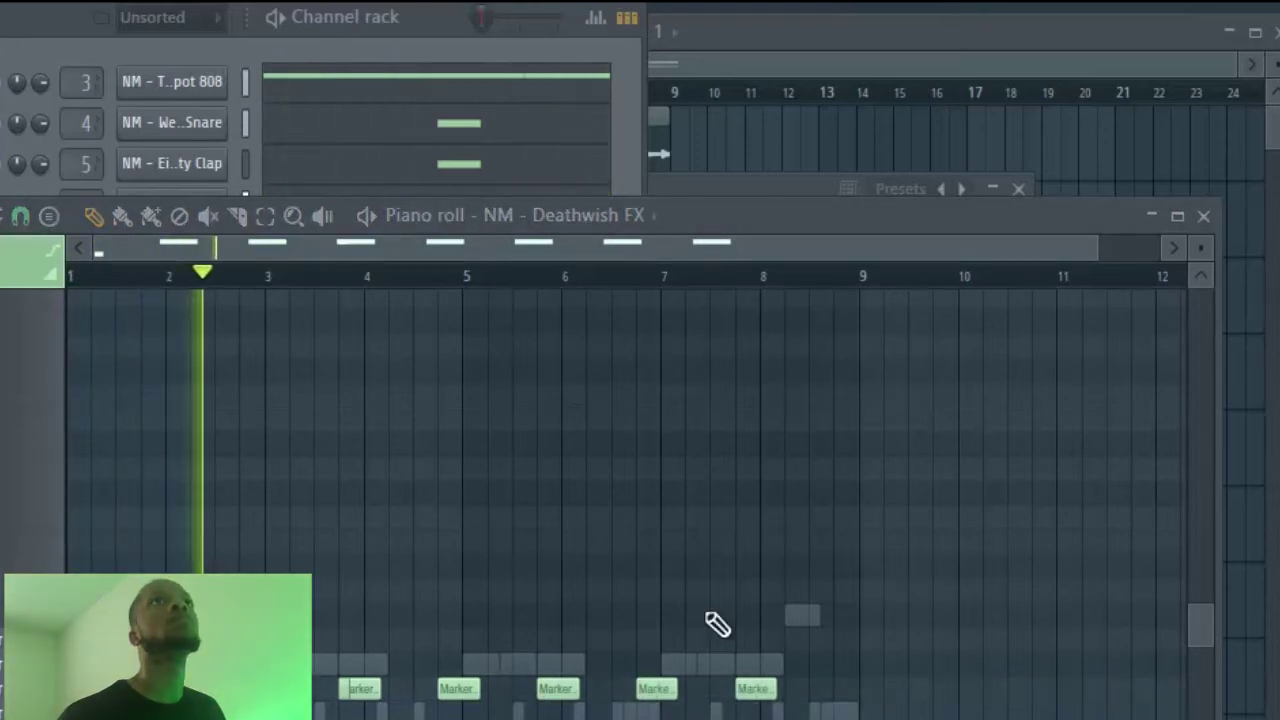
{"action": "left_click", "coordinate": [1203, 216]}
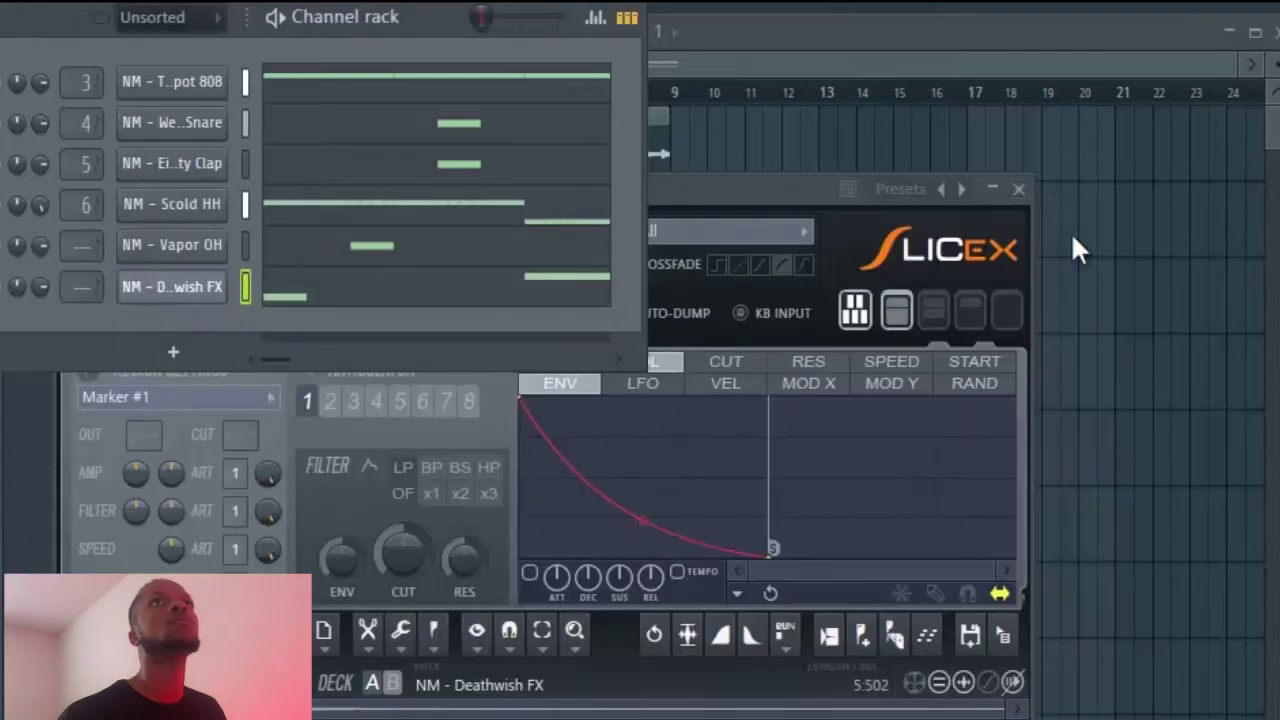
{"action": "left_click", "coordinate": [1017, 185]}
Check the arrangement and the NM - Weary Snare mixer track during playback.
{"action": "left_click", "coordinate": [811, 40]}
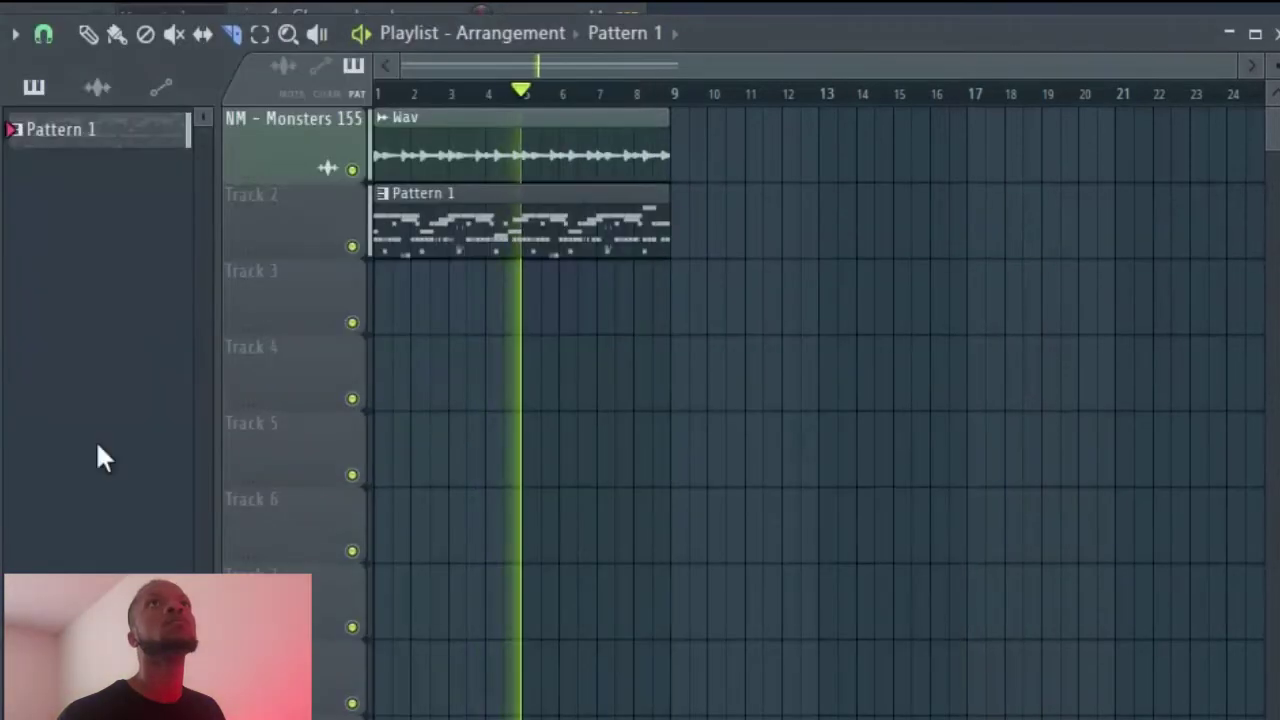
{"action": "key", "text": "F9"}
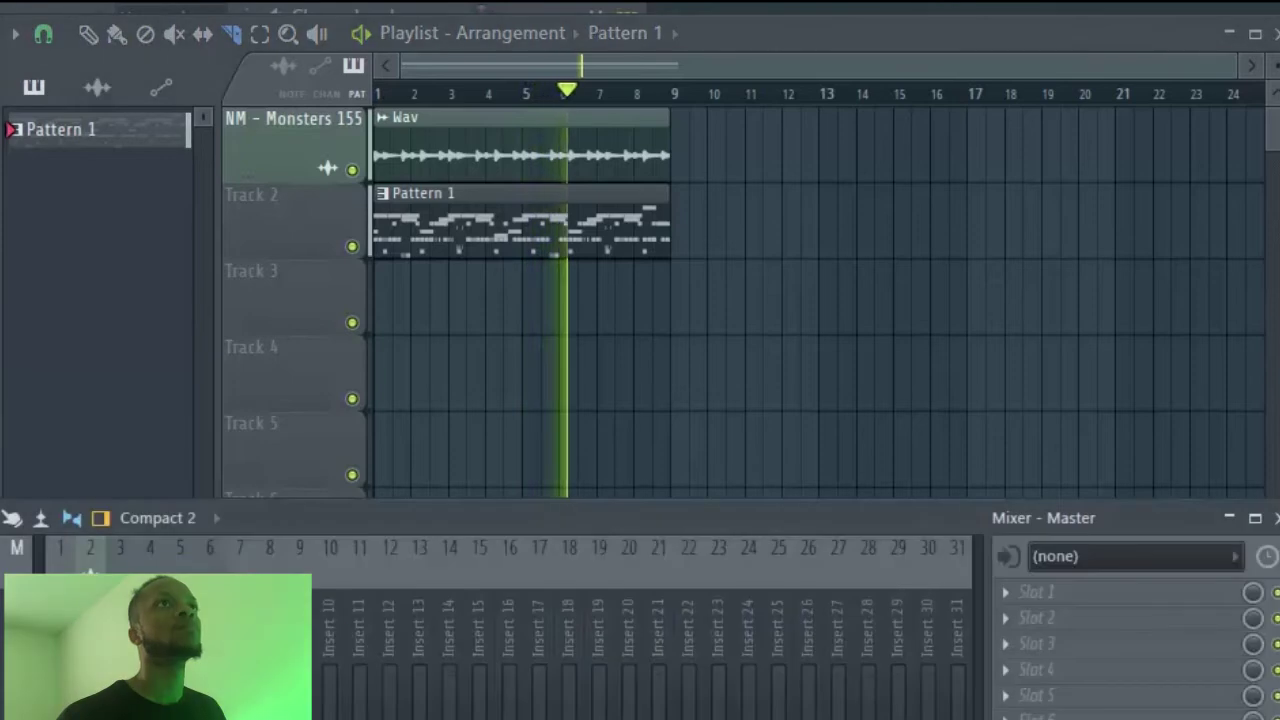
{"action": "left_click", "coordinate": [150, 628]}
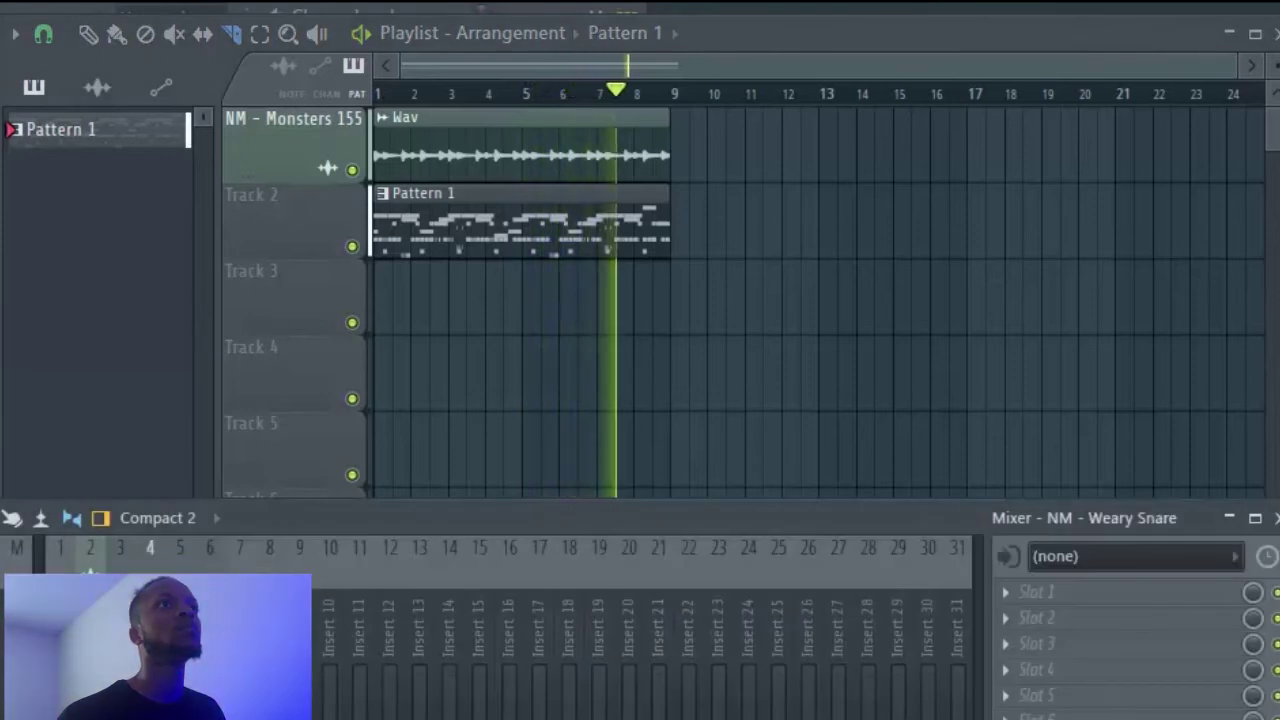
{"action": "key", "text": "space"}
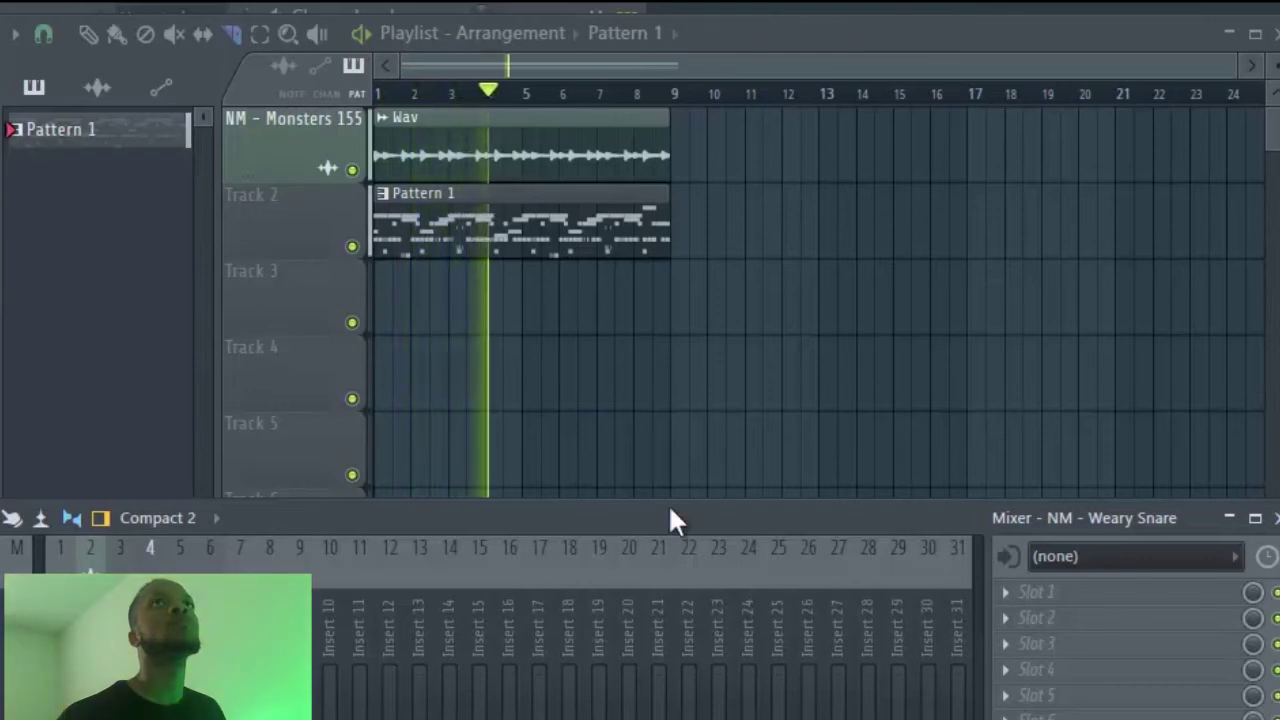
Add the NM - Denim Kick sample as a new channel and test a note at bar 1 in its piano roll.
{"action": "key", "text": "F6"}
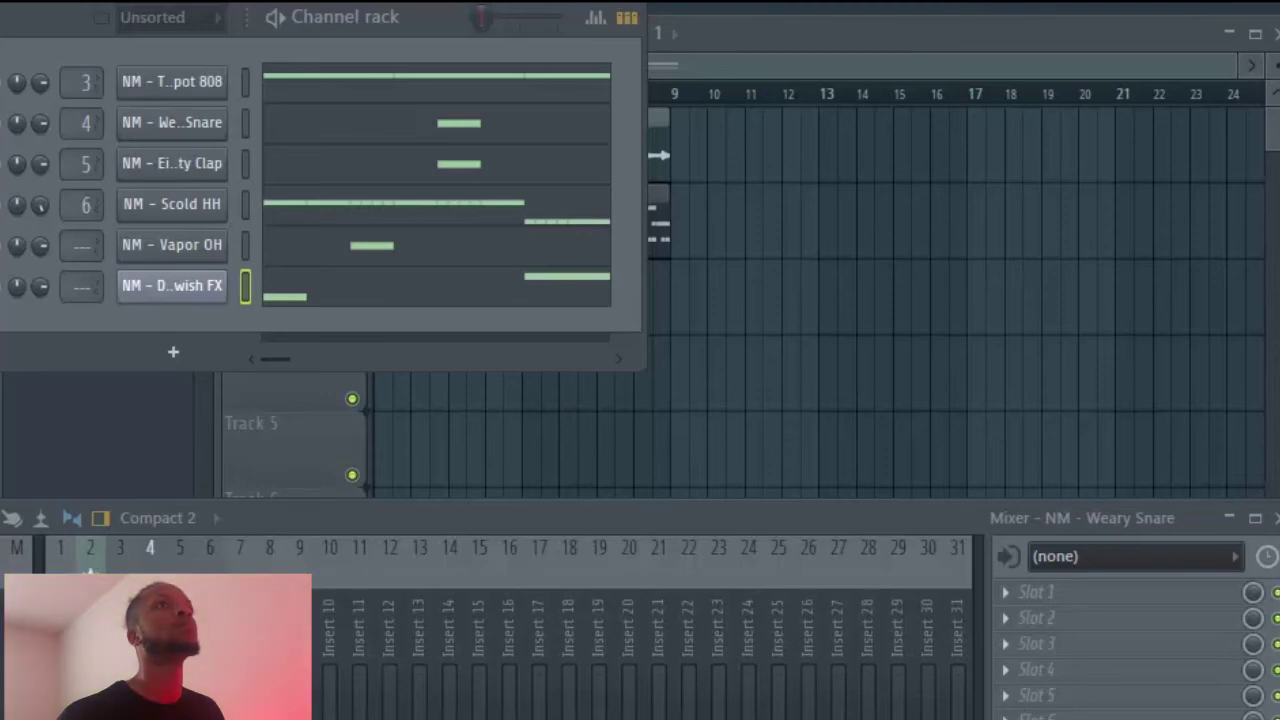
{"action": "left_click_drag", "start_coordinate": [131, 326], "coordinate": [129, 325]}
{"action": "right_click", "coordinate": [129, 325]}
{"action": "left_click", "coordinate": [279, 327]}
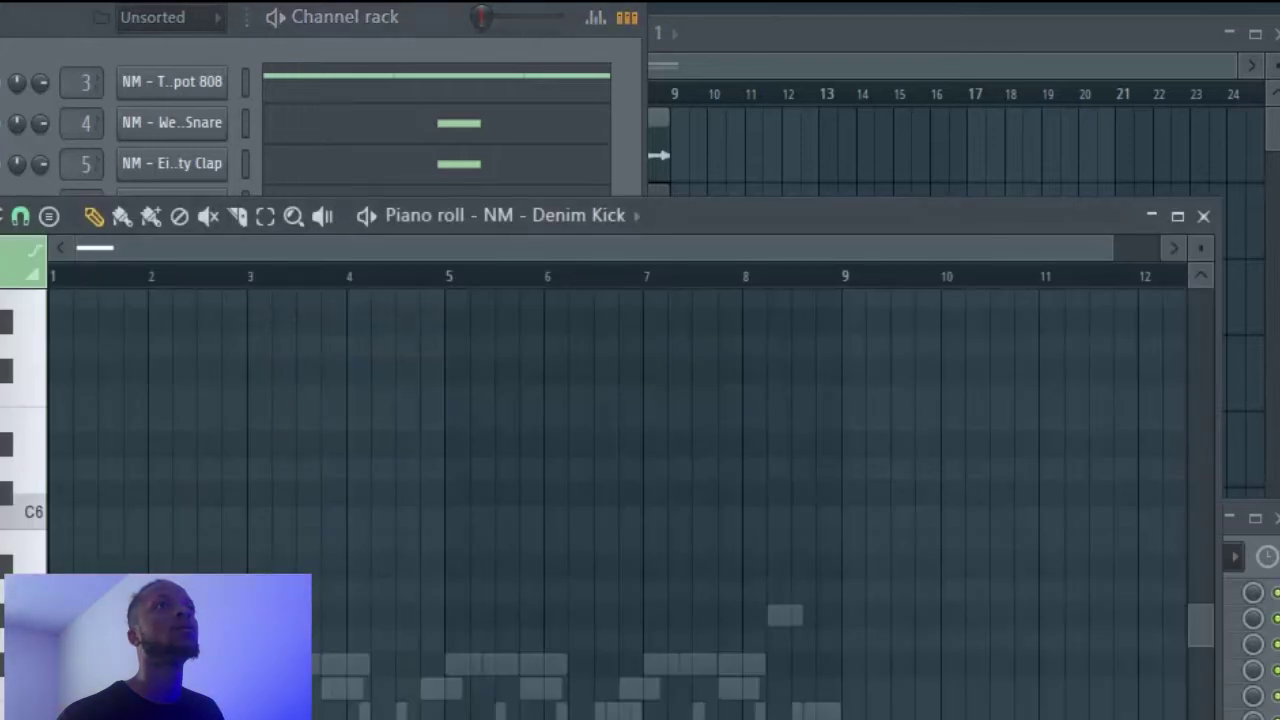
{"action": "key", "text": "space"}
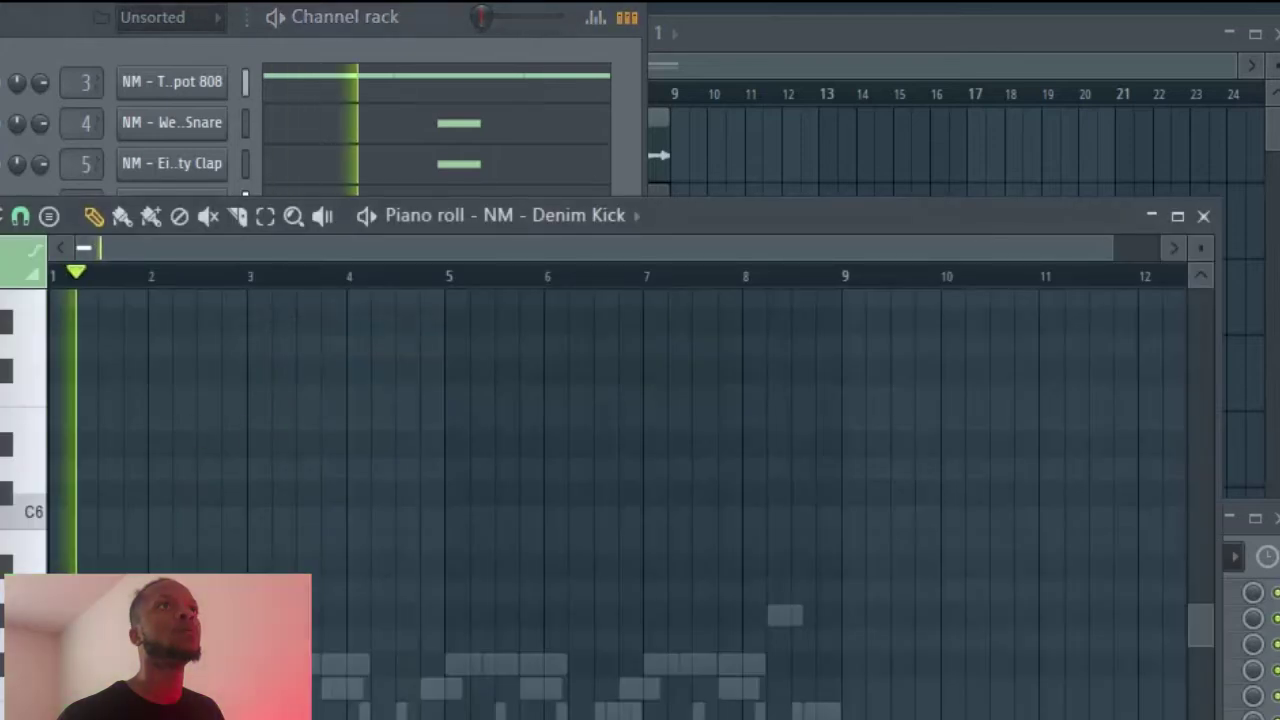
{"action": "key", "text": "space"}
{"action": "key", "text": "space"}
{"action": "key", "text": "space"}
Copy all NM - Teapot 808 notes into the NM - Denim Kick piano roll and play the result.
{"action": "left_click", "coordinate": [360, 90]}
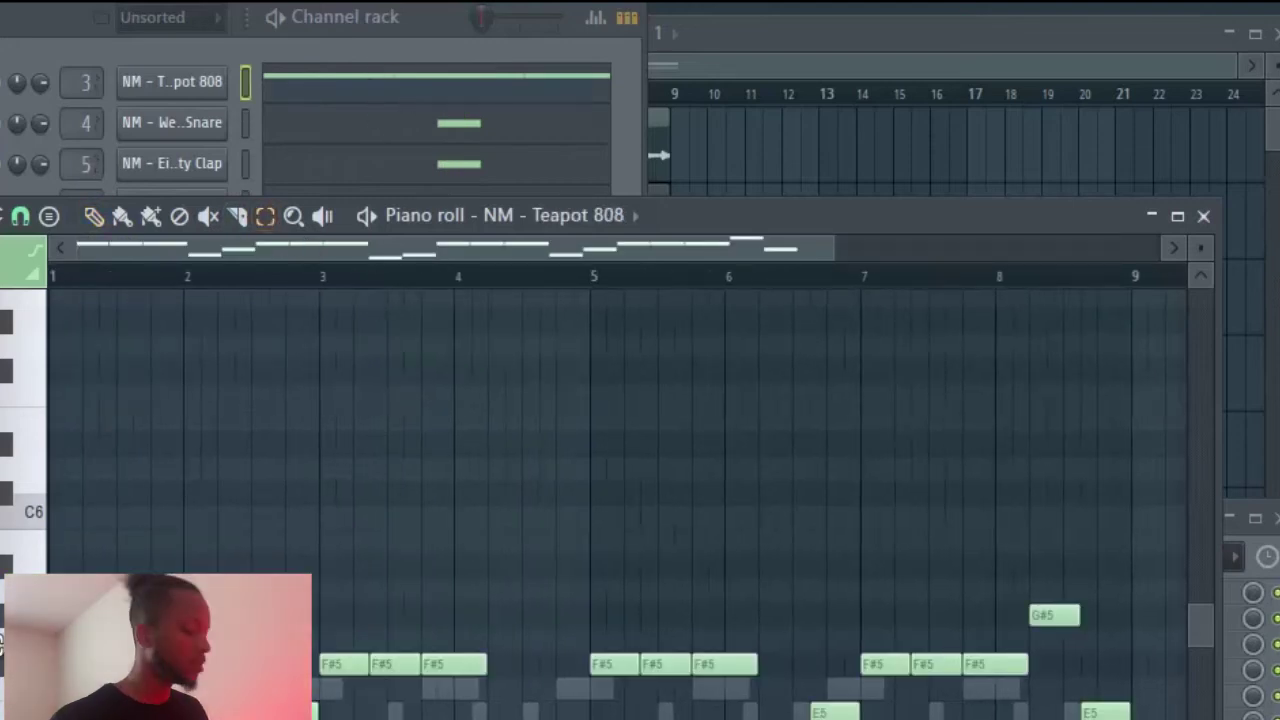
{"action": "key", "text": "ctrl+a"}
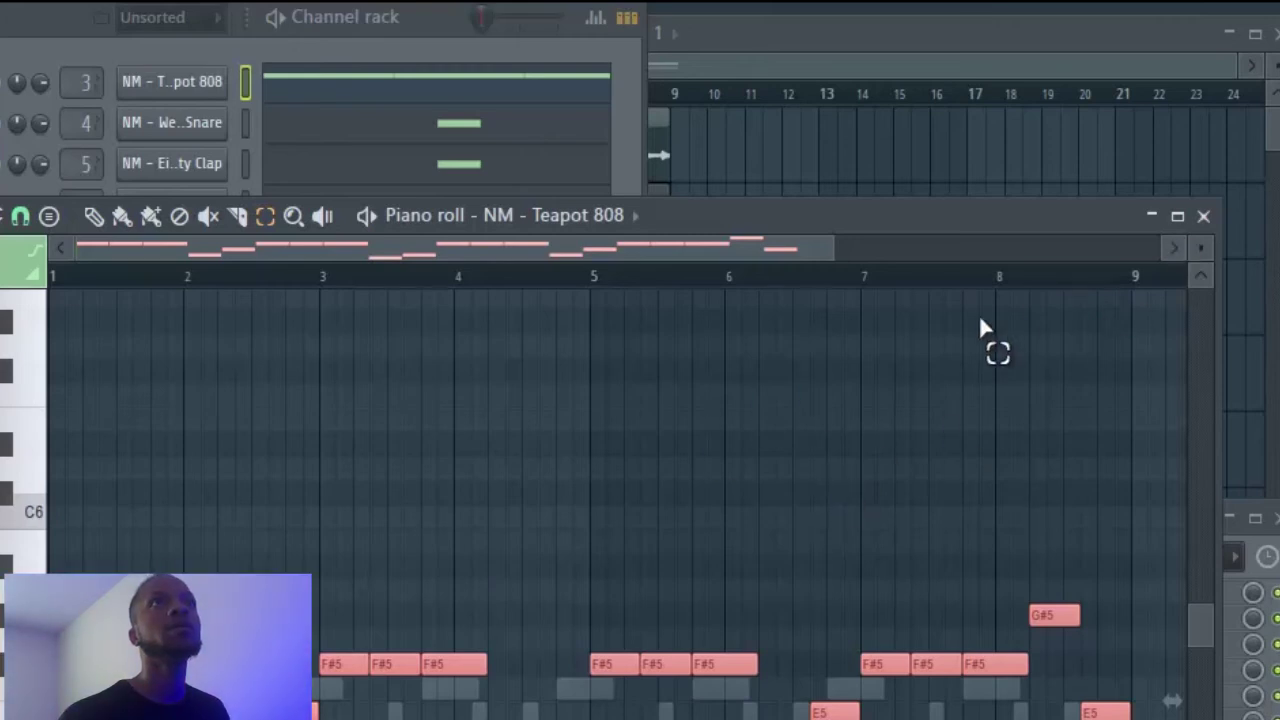
{"action": "left_click", "coordinate": [1199, 216]}
{"action": "left_click", "coordinate": [312, 334]}
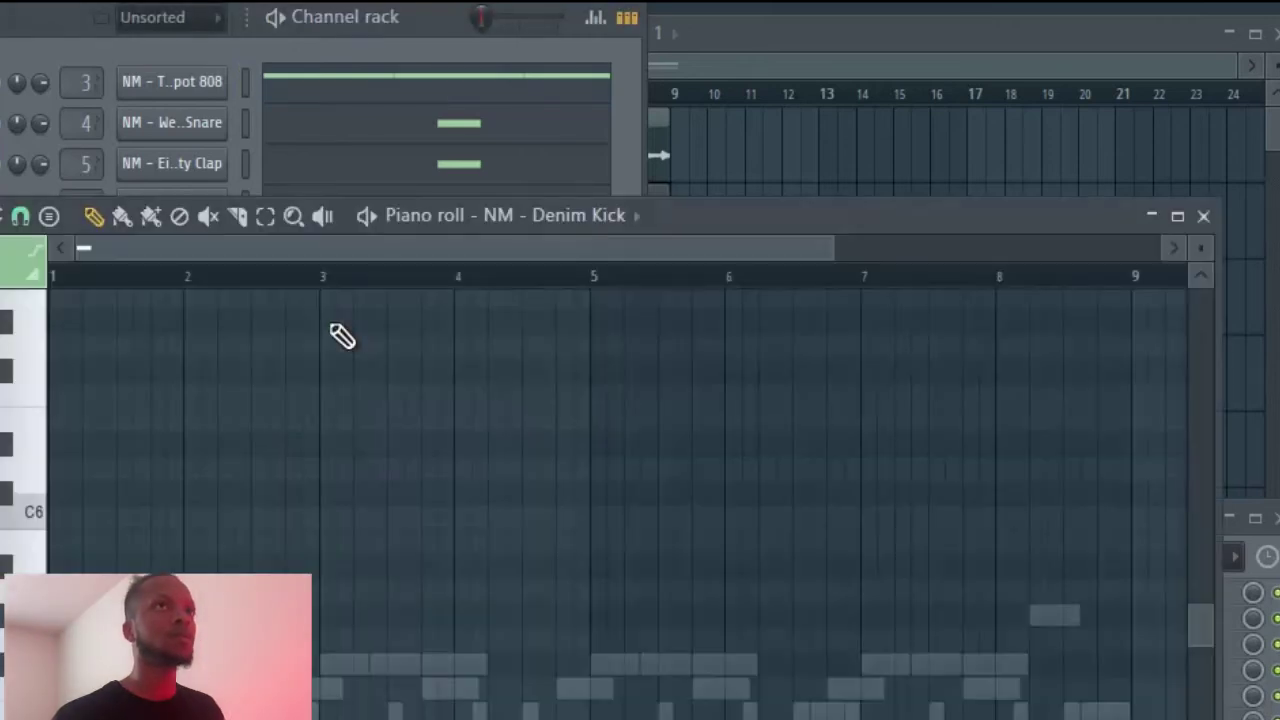
{"action": "key", "text": "ctrl+v"}
{"action": "key", "text": "space"}
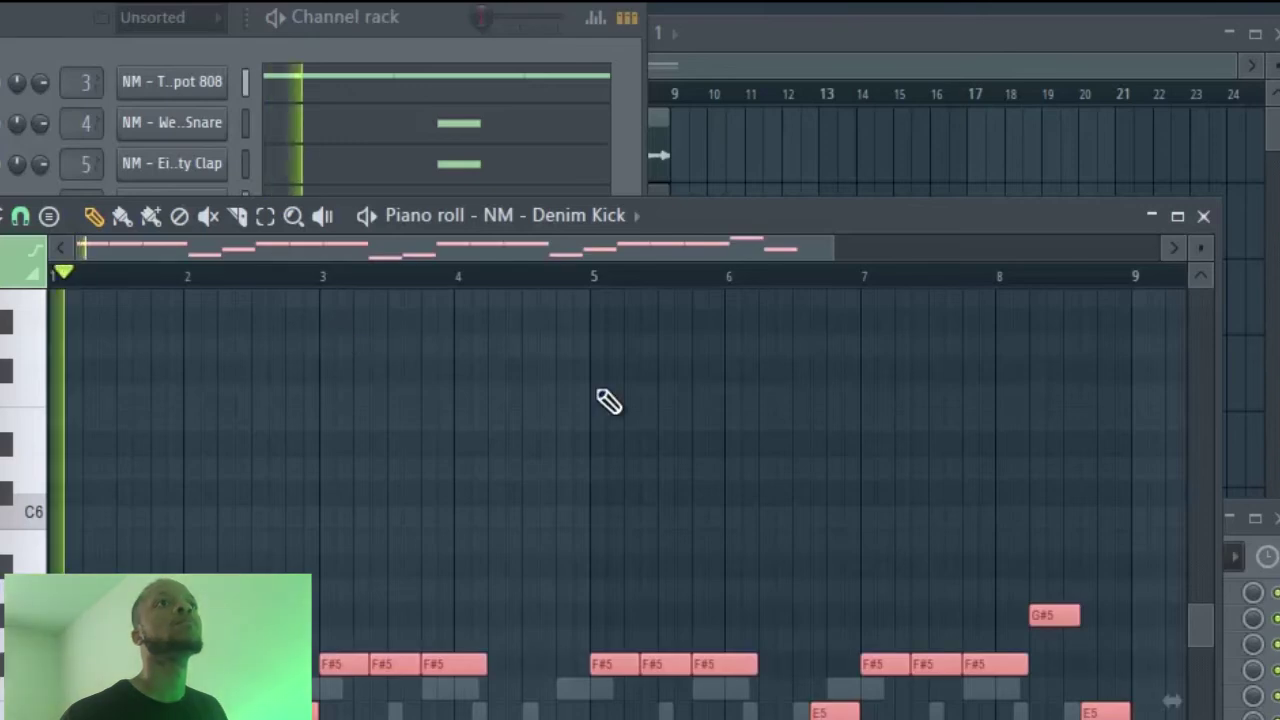
{"action": "left_click", "coordinate": [1203, 216]}
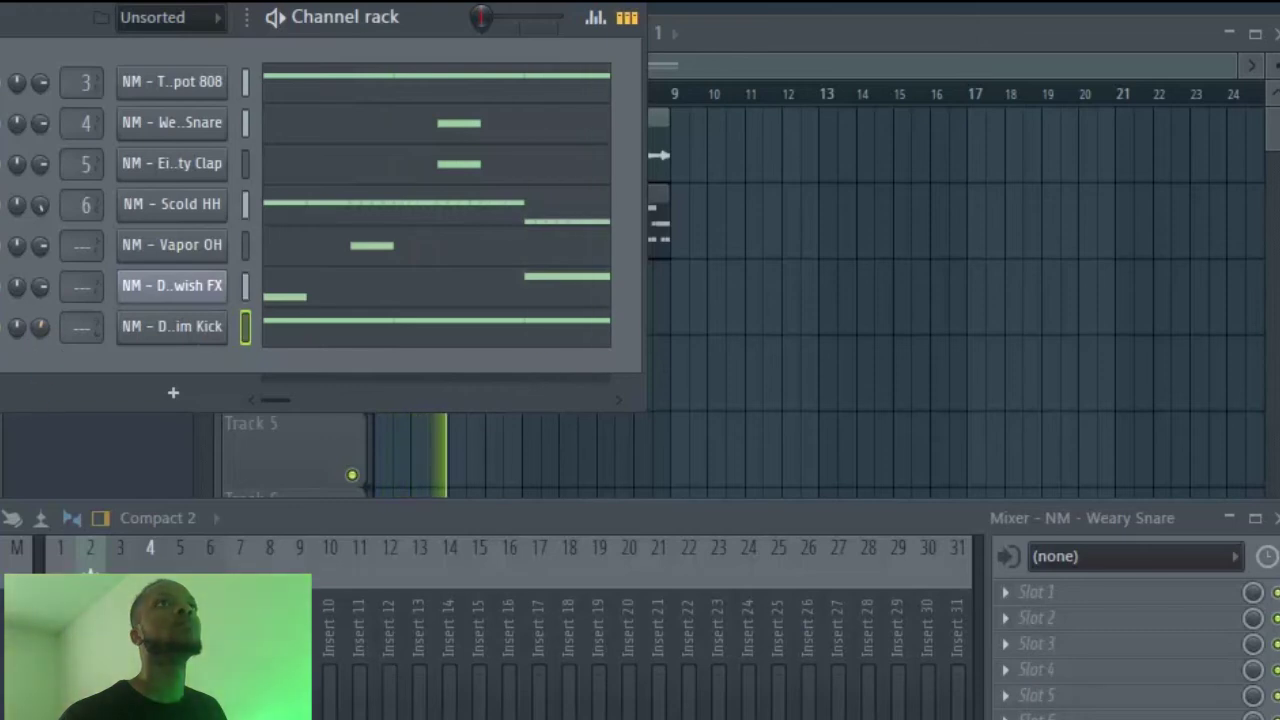
Route the Denim Kick to mixer track 7 and load Fruity parametric EQ 2 in its first effect slot.
{"action": "right_click", "coordinate": [240, 630]}
{"action": "left_click", "coordinate": [620, 715]}
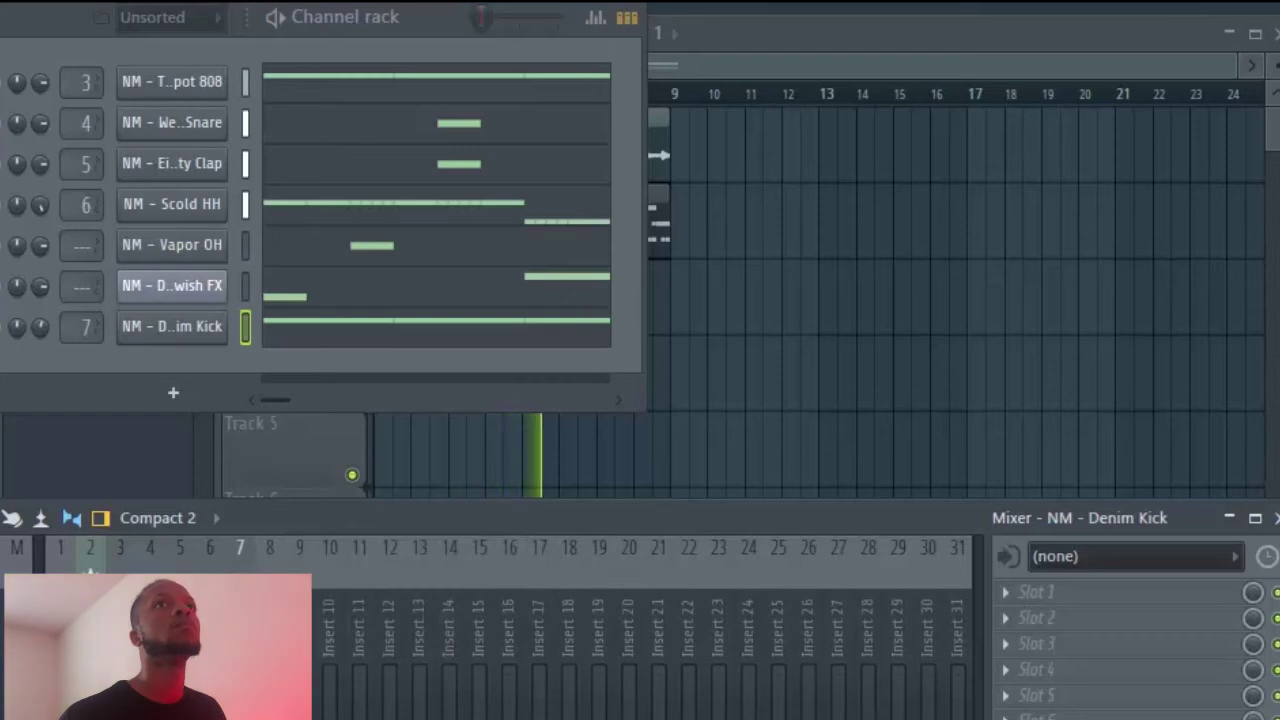
{"action": "left_click", "coordinate": [1020, 594]}
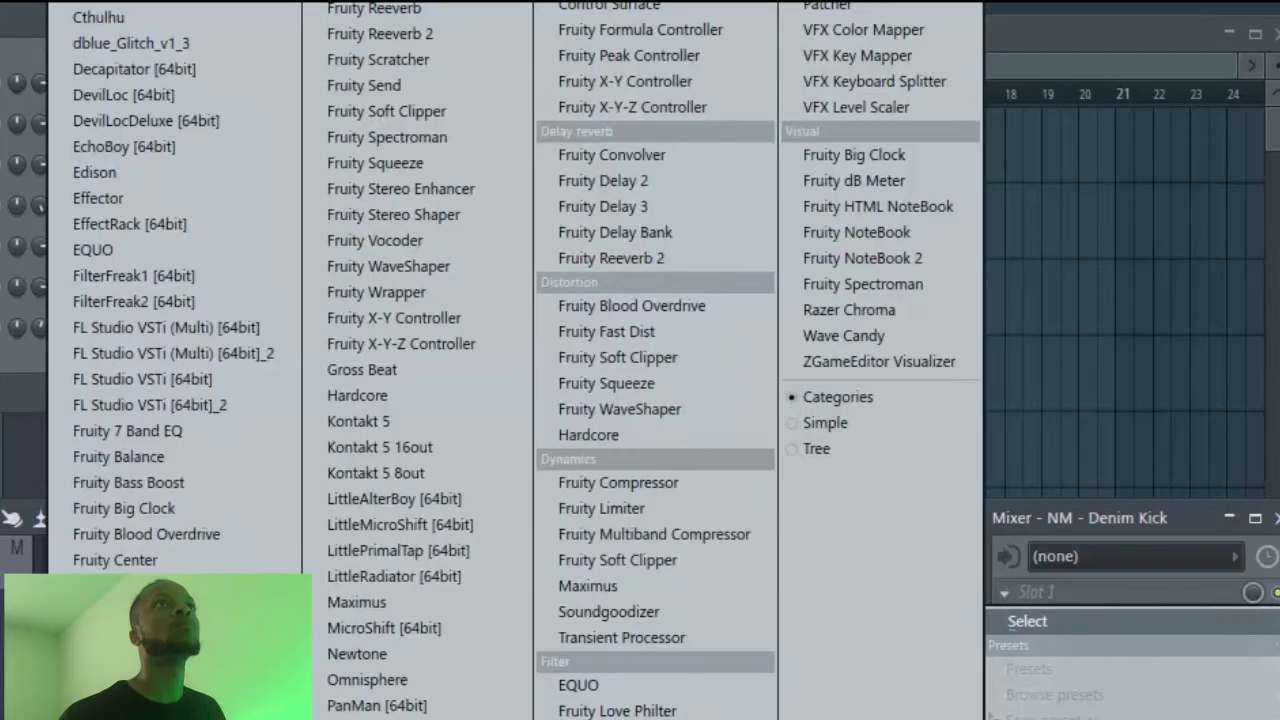
{"action": "left_click", "coordinate": [338, 626]}
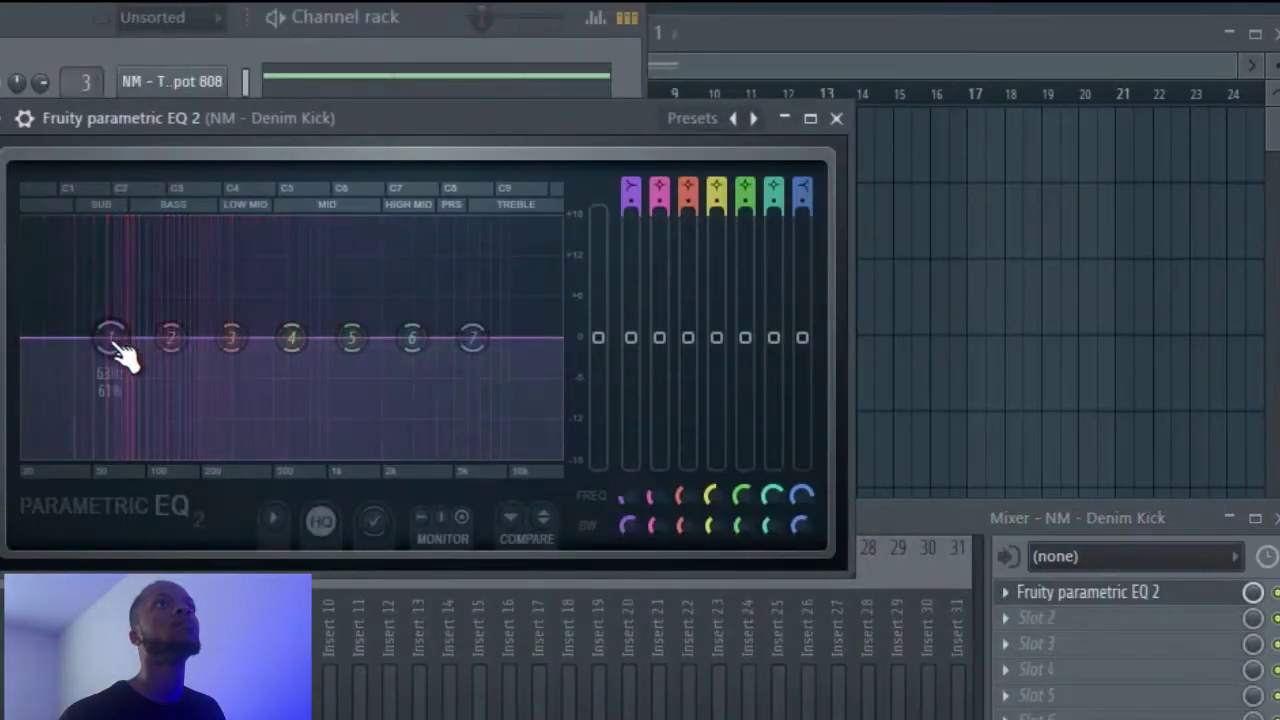
Cut the kick EQ's band 1 by about 8 dB, boost band 2 by about 5 dB, and shift band 3 lower in frequency.
{"action": "left_click_drag", "start_coordinate": [112, 340], "coordinate": [113, 388]}
{"action": "left_click_drag", "start_coordinate": [168, 340], "coordinate": [166, 302]}
{"action": "left_click_drag", "start_coordinate": [232, 336], "coordinate": [204, 338]}
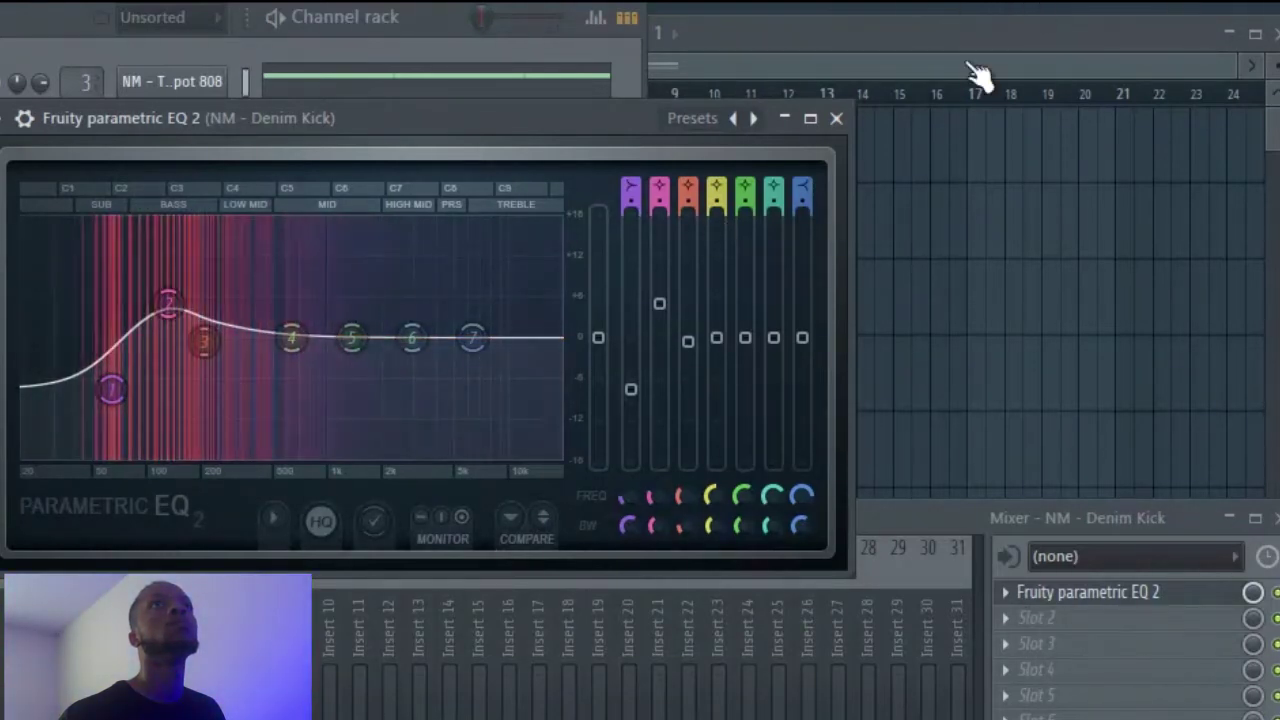
{"action": "left_click", "coordinate": [836, 119]}
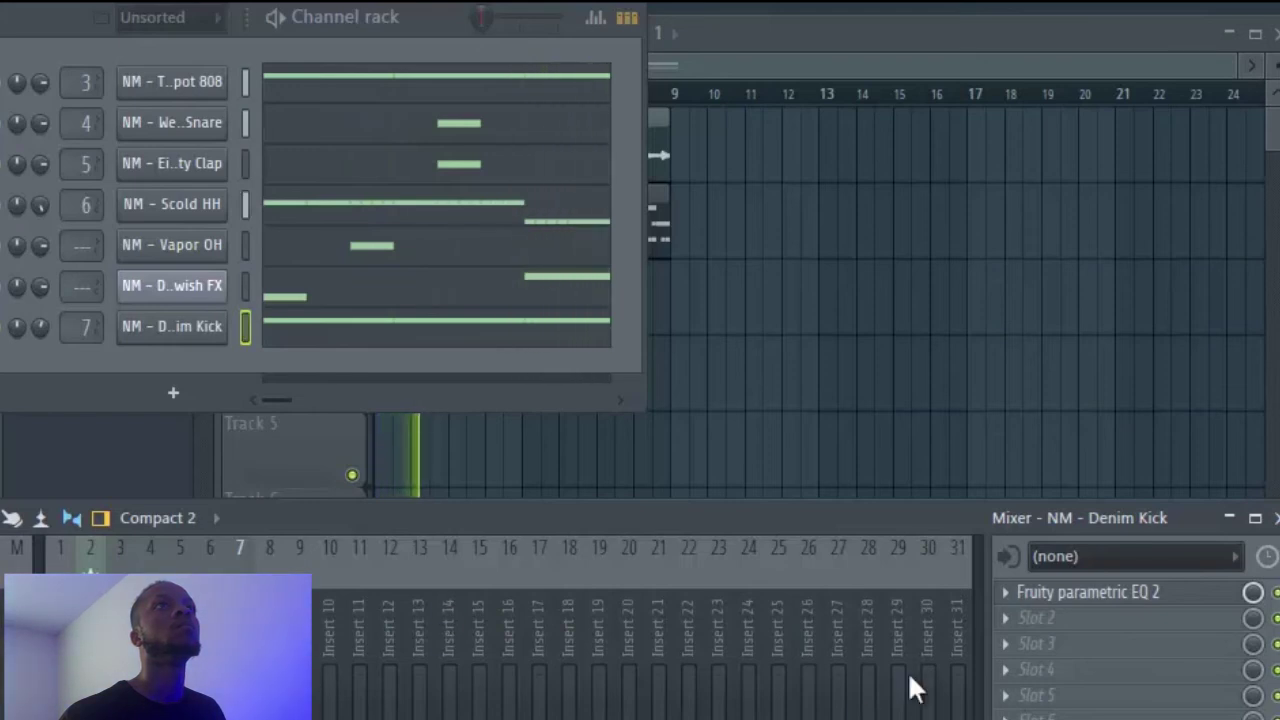
Move the kick EQ's band 2 lower in frequency at about +1 dB, cut band 3 by about 2 dB, and replay the beat.
{"action": "left_click", "coordinate": [1068, 603]}
{"action": "left_click_drag", "start_coordinate": [205, 340], "coordinate": [69, 443]}
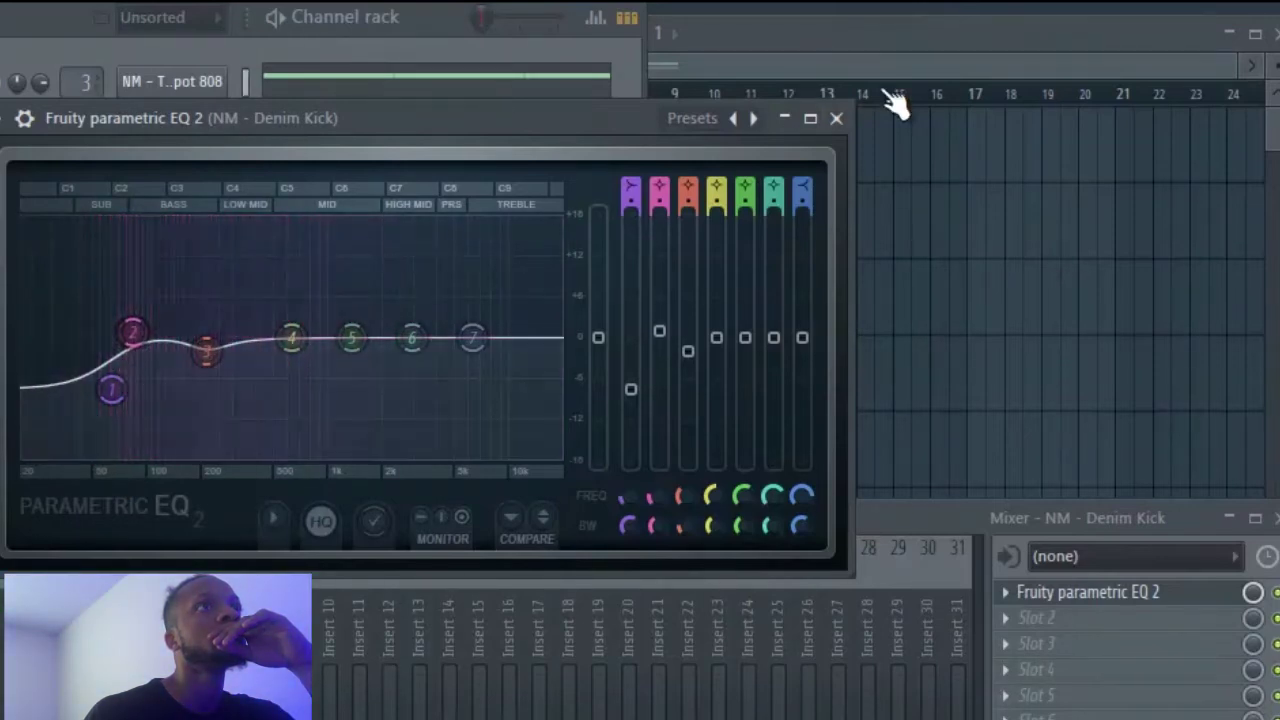
{"action": "left_click", "coordinate": [836, 118]}
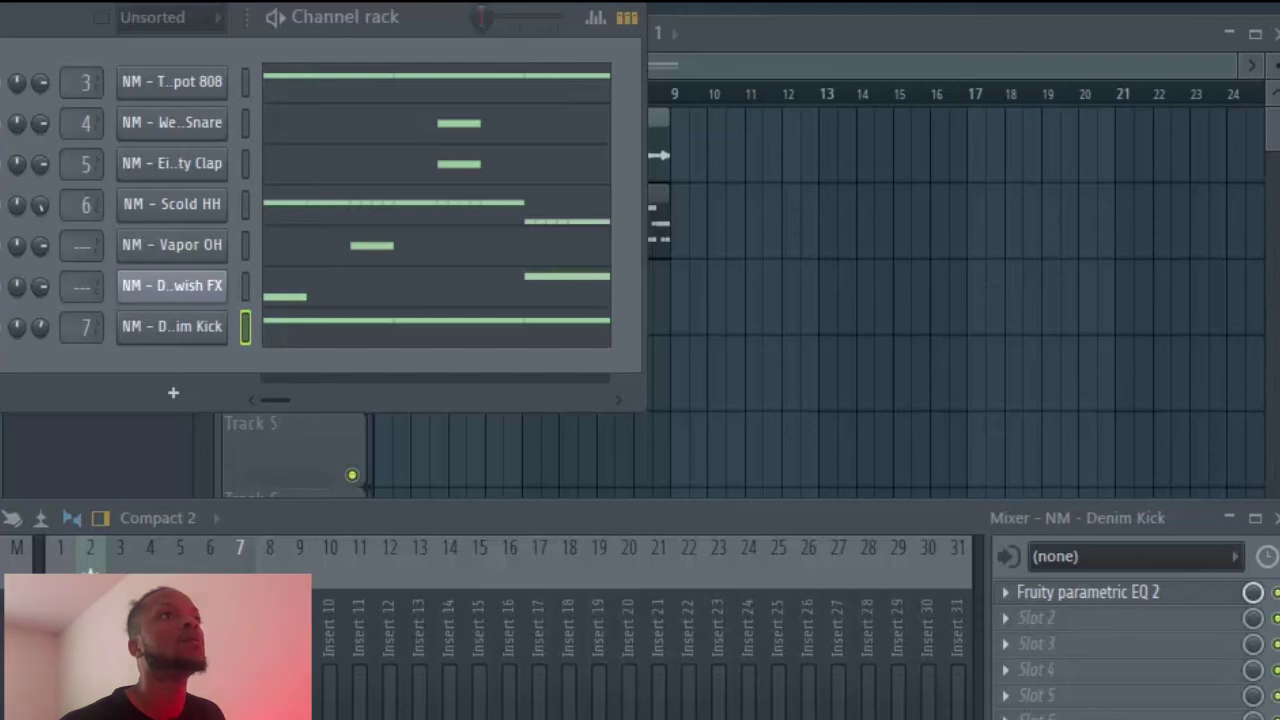
{"action": "key", "text": "space"}
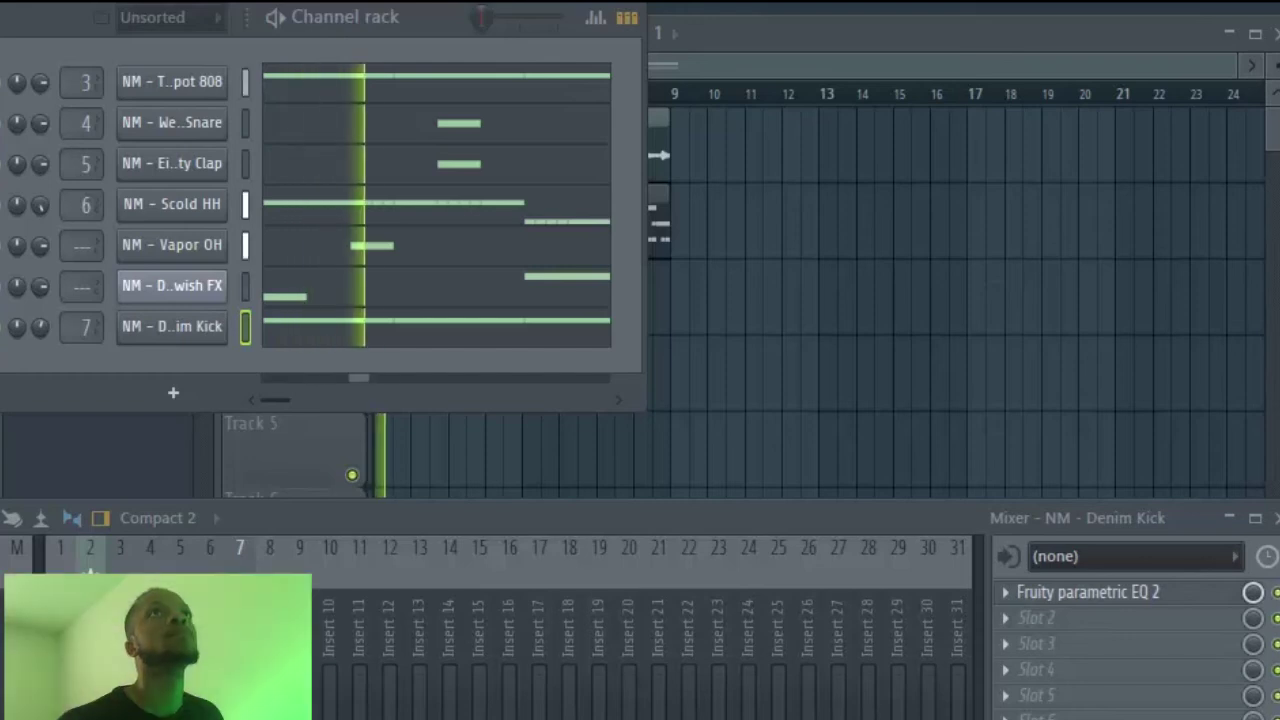
Play the arrangement and add a second Pattern 1 clip at bar 9 on Track 2.
{"action": "left_click", "coordinate": [808, 42]}
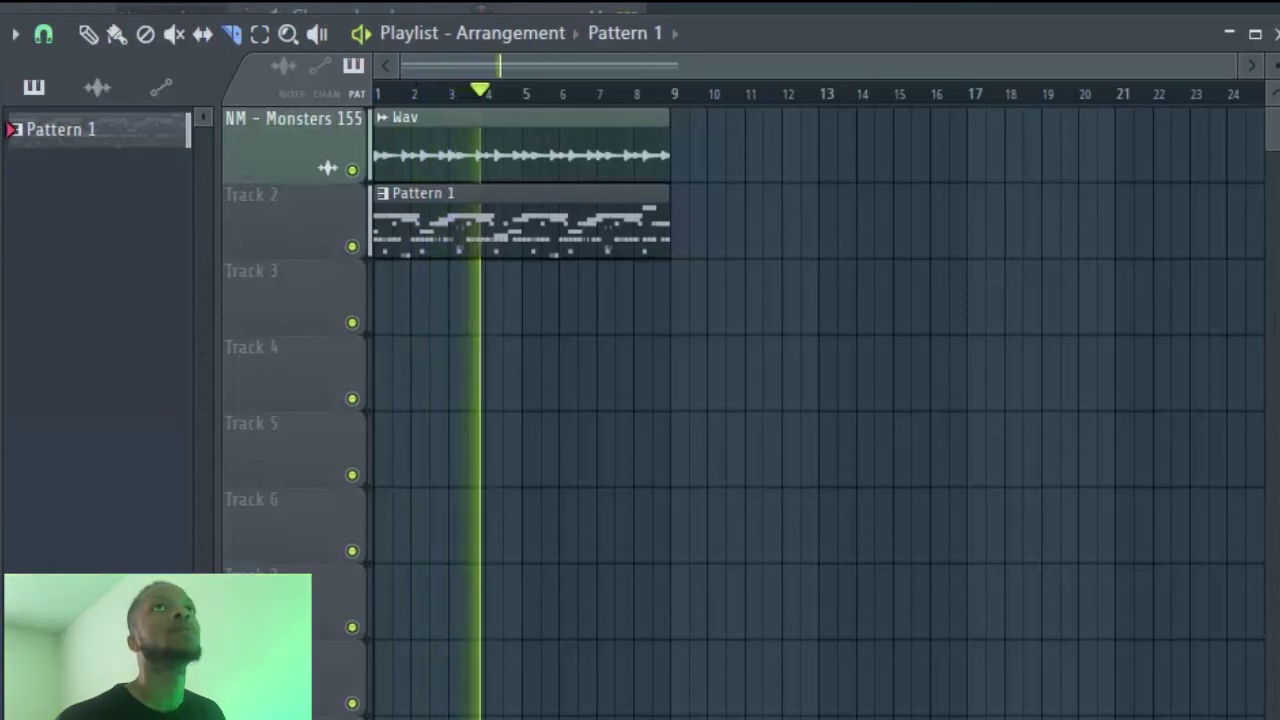
{"action": "key", "text": "space"}
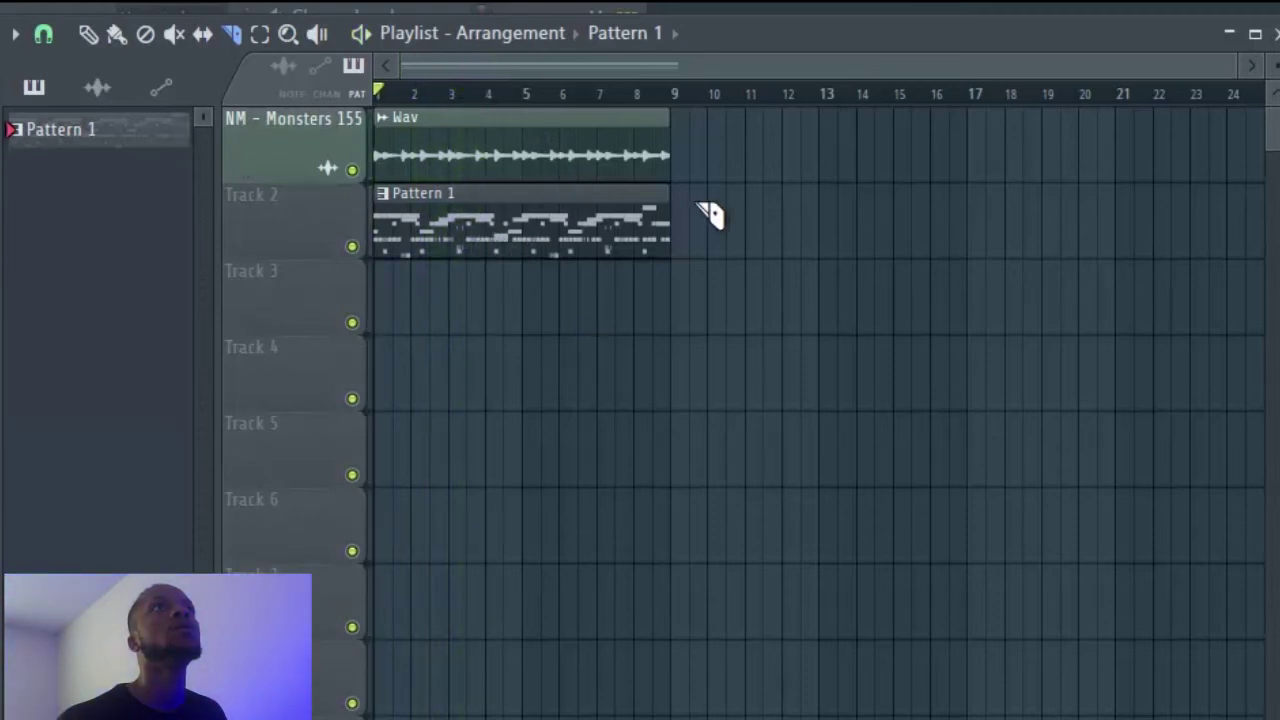
{"action": "left_click_drag", "start_coordinate": [731, 217], "coordinate": [720, 257]}
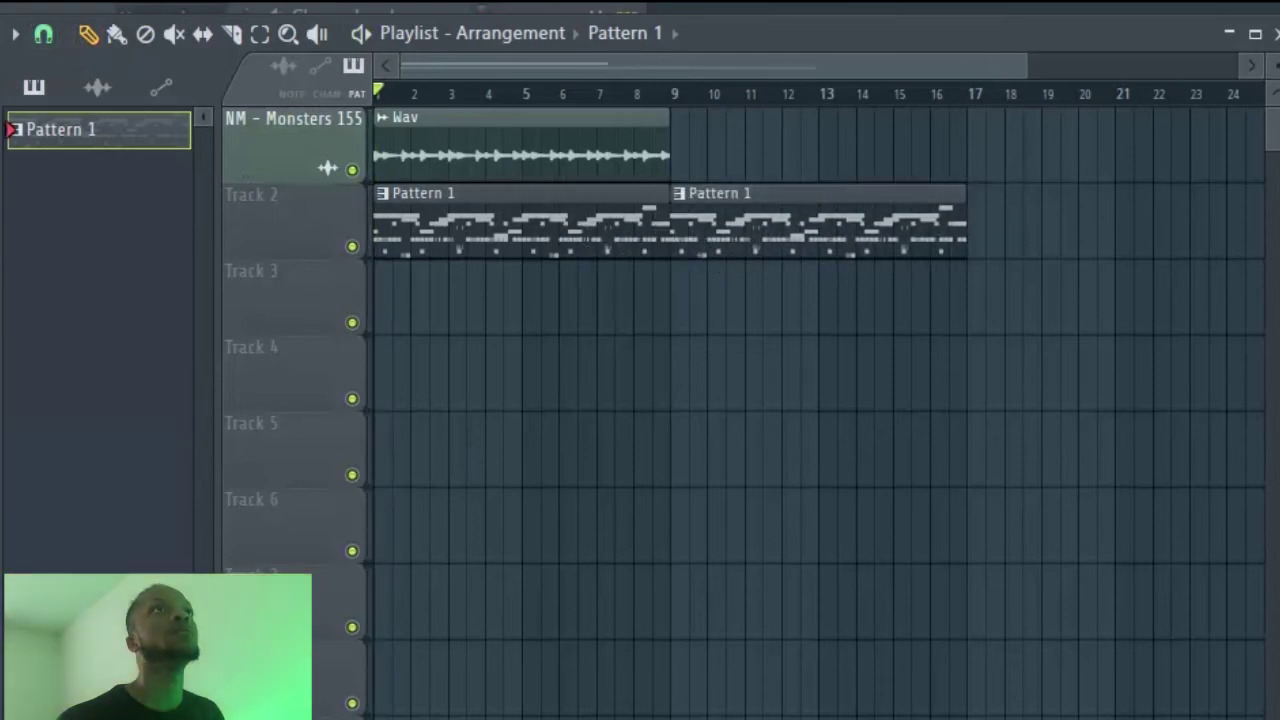
Play the arrangement with the mixer open and bring up the Wav track's effect slots.
{"action": "key", "text": "F9"}
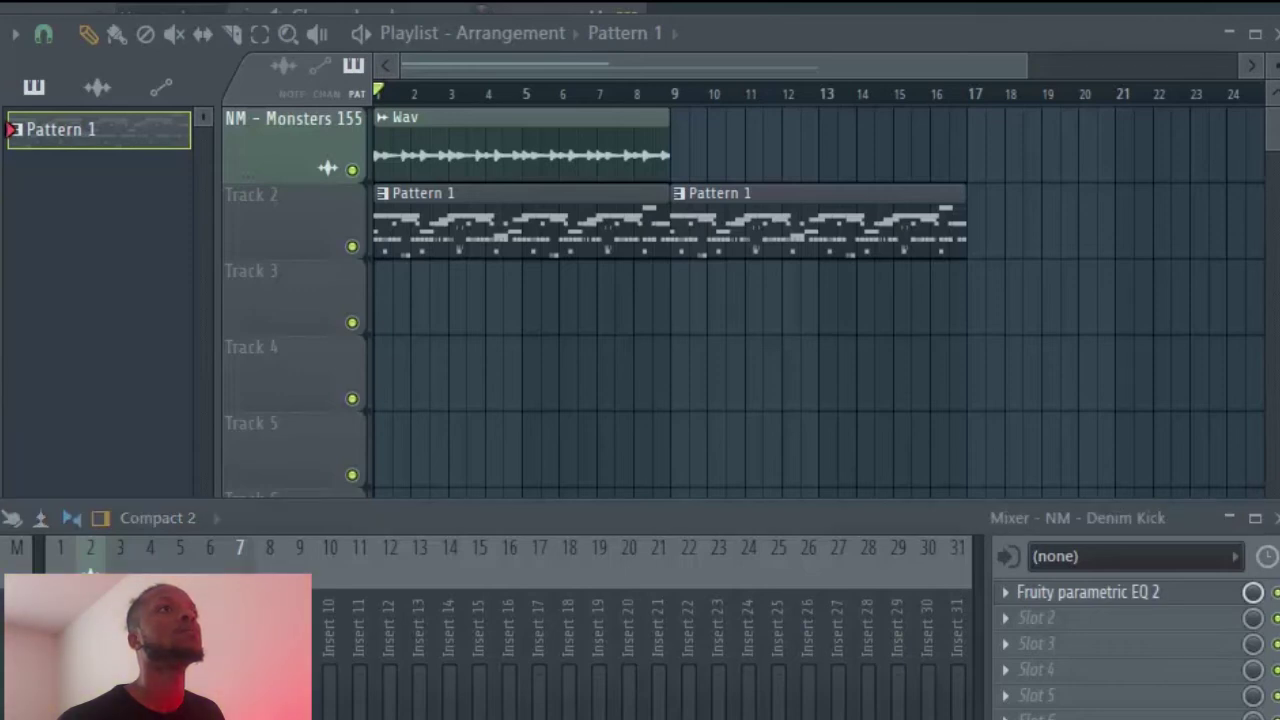
{"action": "key", "text": "space"}
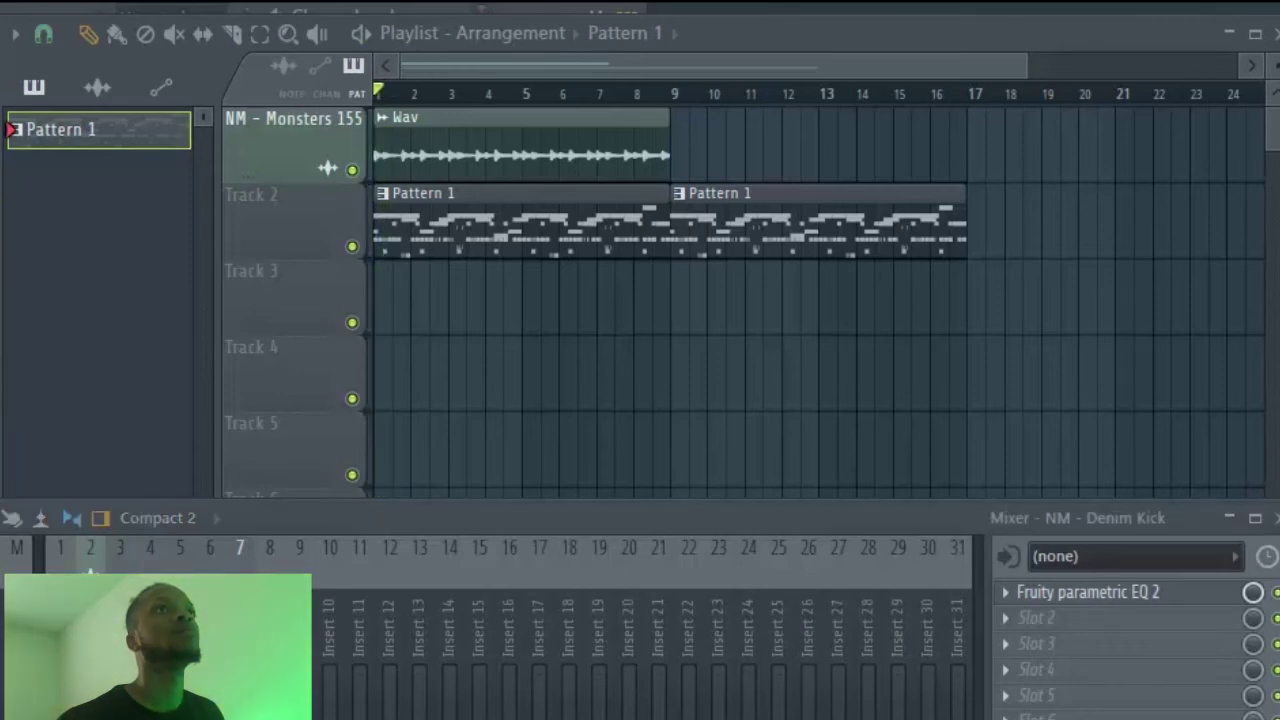
{"action": "left_click", "coordinate": [90, 655]}
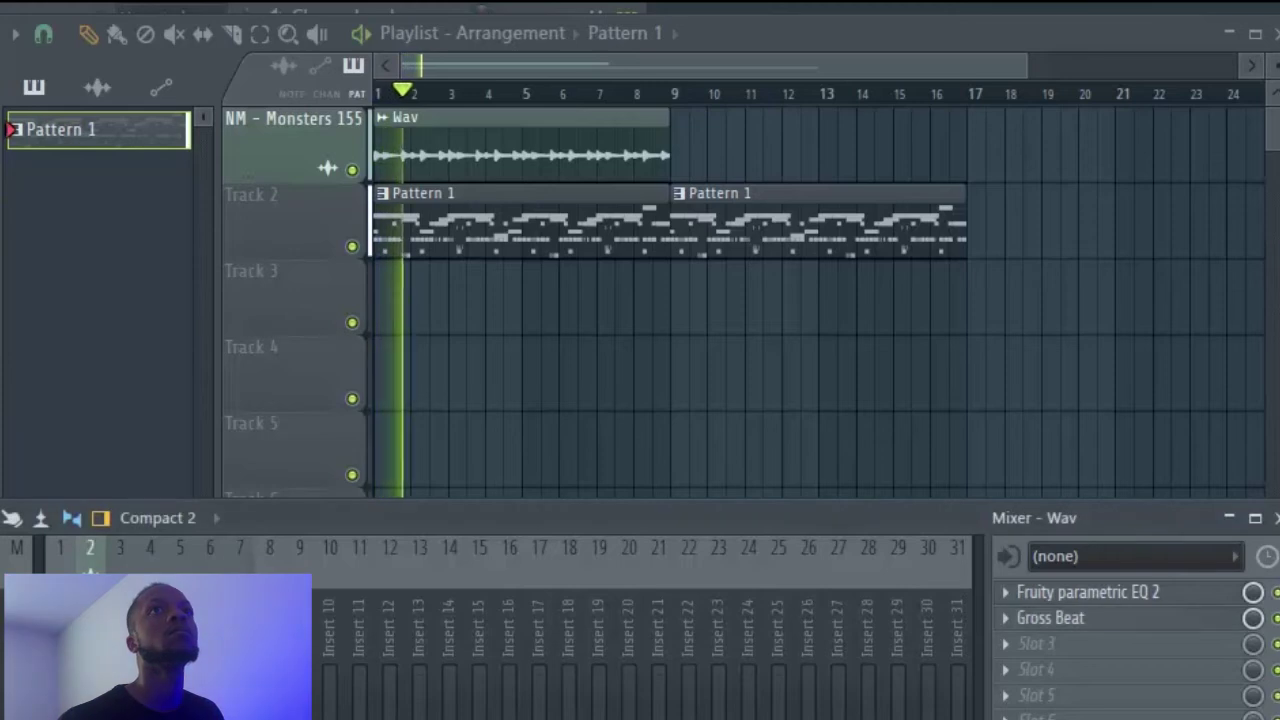
{"action": "left_click", "coordinate": [1020, 646]}
{"action": "left_click", "coordinate": [1105, 508]}
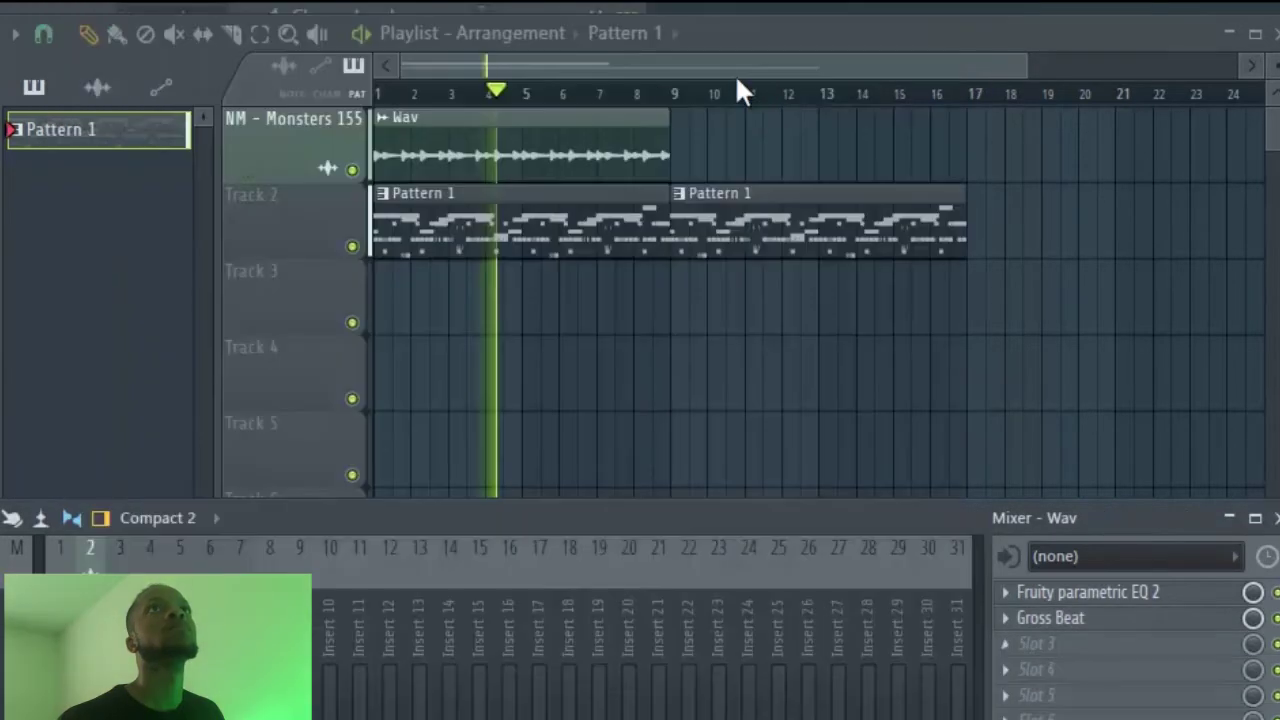
Add a second Wav clip at bar 9 on the first track and set the playback position to bar 9.
{"action": "left_click", "coordinate": [661, 117]}
{"action": "left_click", "coordinate": [697, 128]}
{"action": "left_click", "coordinate": [672, 94]}
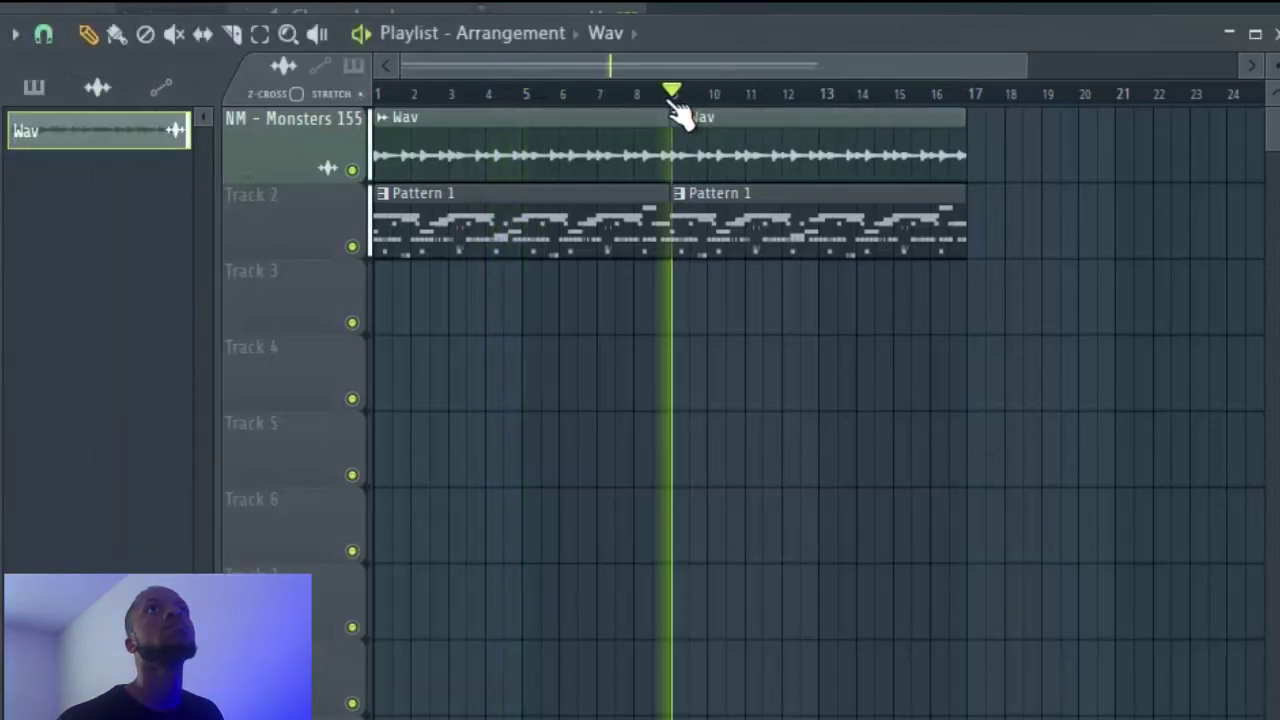
{"action": "key", "text": "space"}
{"action": "left_click", "coordinate": [822, 94]}
{"action": "left_click", "coordinate": [673, 94]}
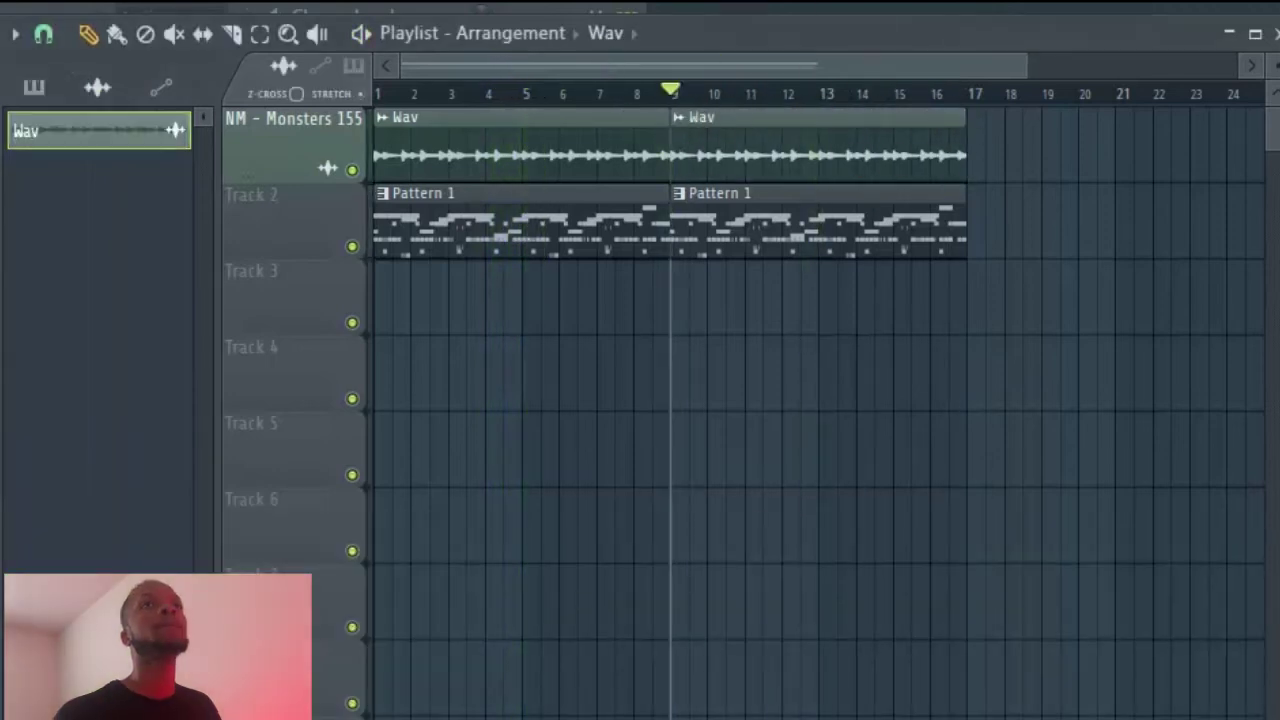
Audition from bar 9, bypass the Wav track's existing Gross Beat, and load a second Gross Beat in slot 3.
{"action": "key", "text": "F9"}
{"action": "key", "text": "space"}
{"action": "key", "text": "space"}
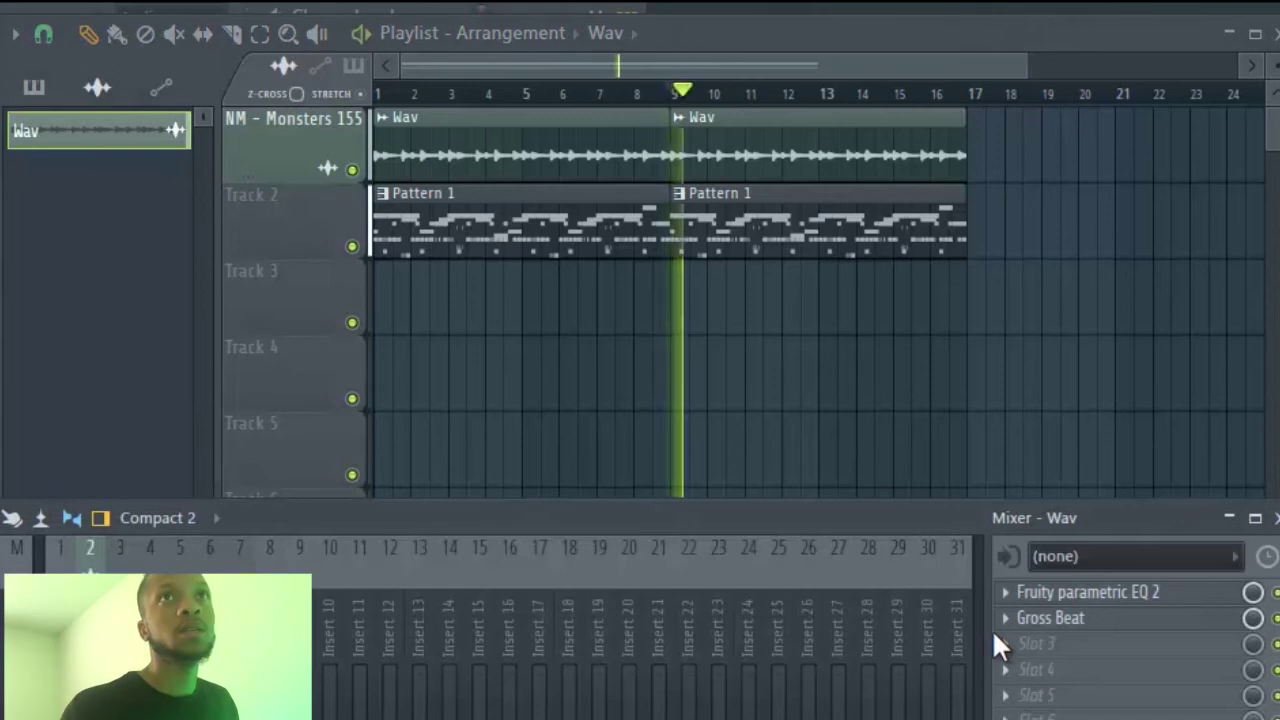
{"action": "key", "text": "space"}
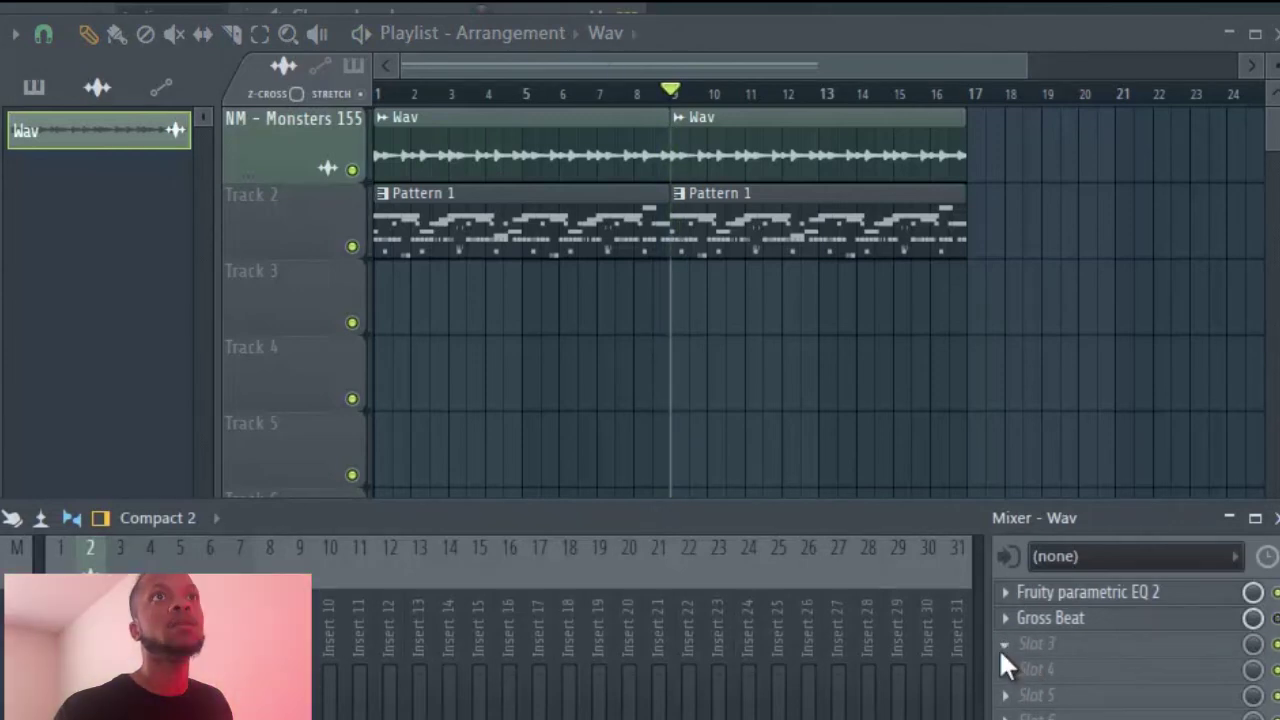
{"action": "left_click", "coordinate": [1004, 652]}
{"action": "left_click", "coordinate": [362, 369]}
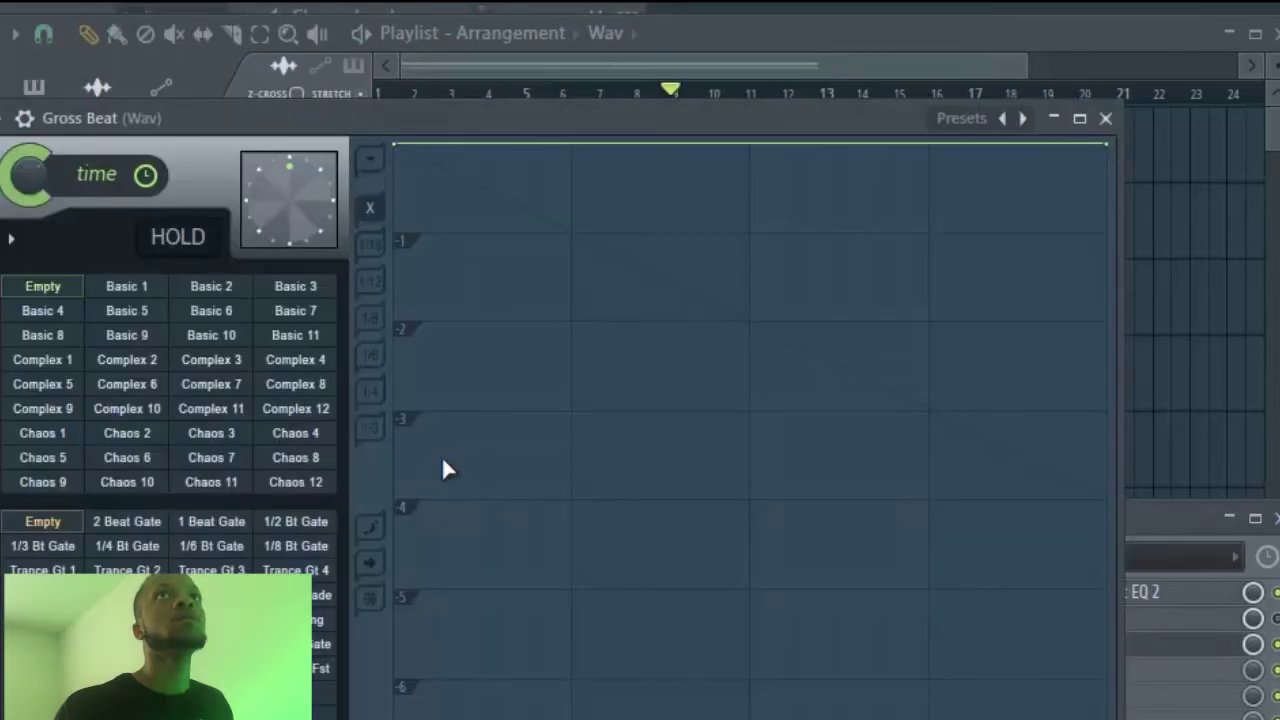
Set the new Gross Beat to the Momentary preset with the 1/2 Speed time slot and audition it from bar 9.
{"action": "left_click", "coordinate": [1023, 122]}
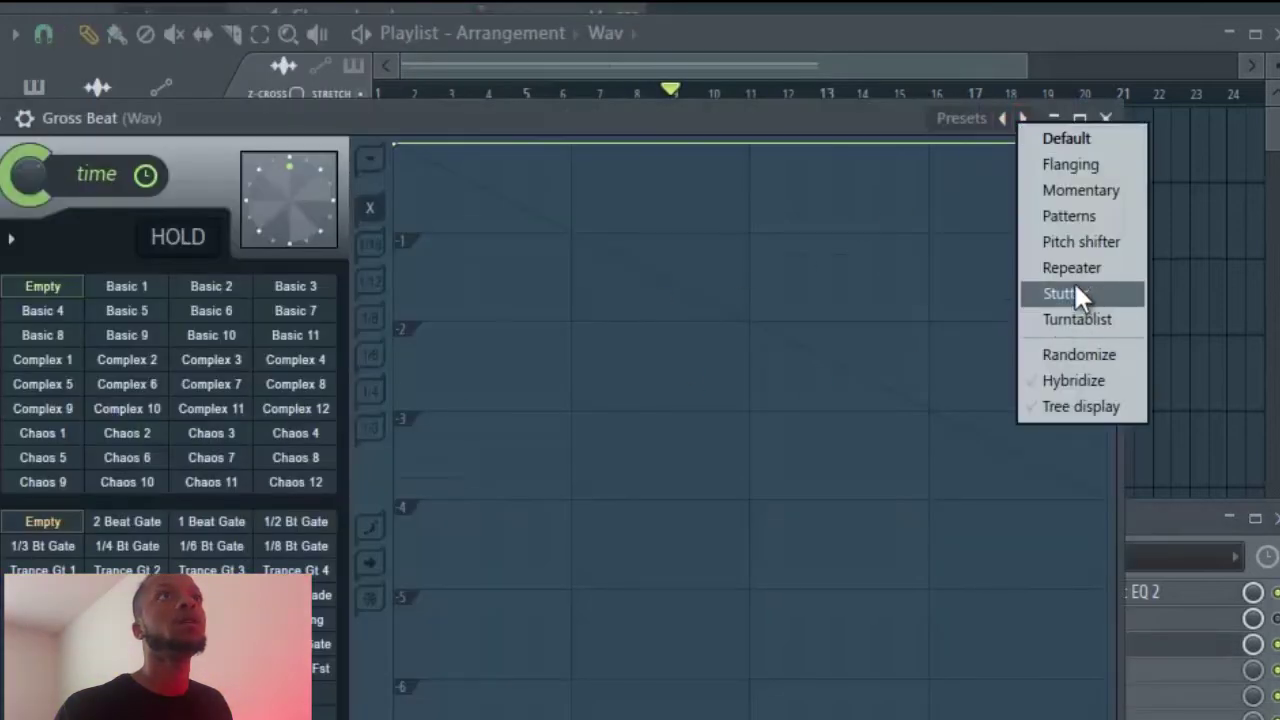
{"action": "left_click", "coordinate": [1081, 190]}
{"action": "left_click", "coordinate": [211, 457]}
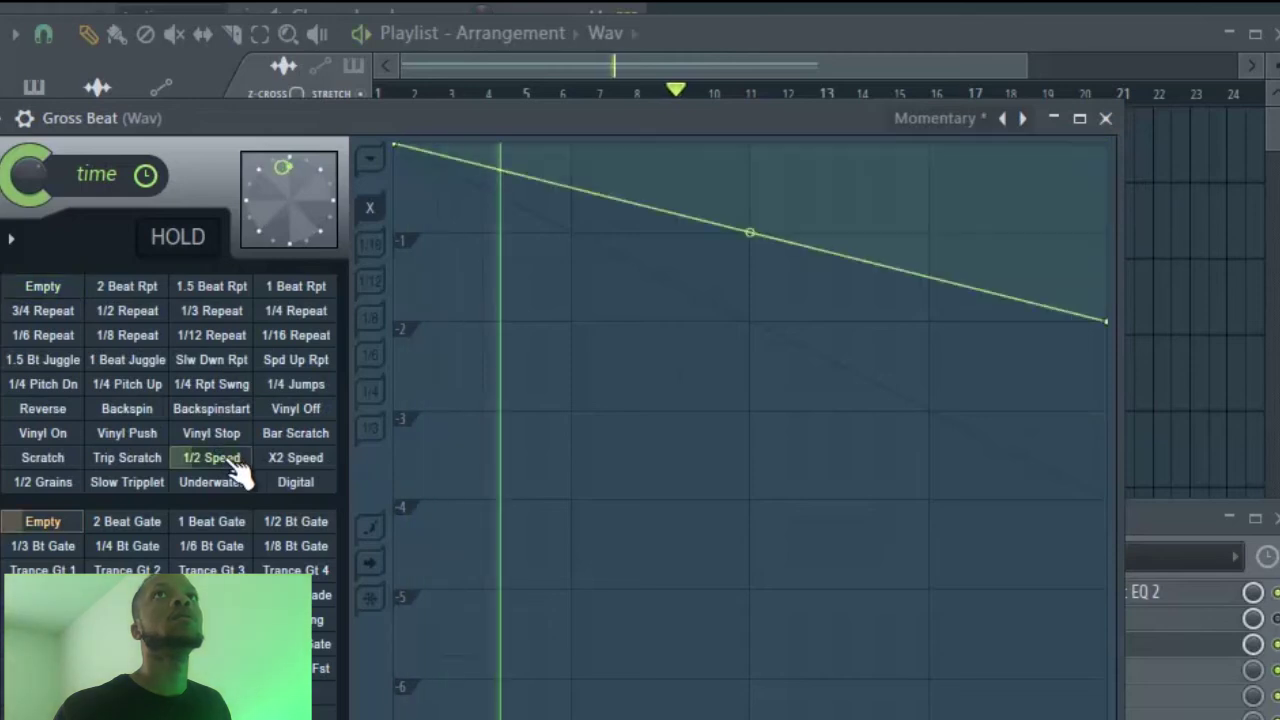
{"action": "left_click", "coordinate": [1105, 118]}
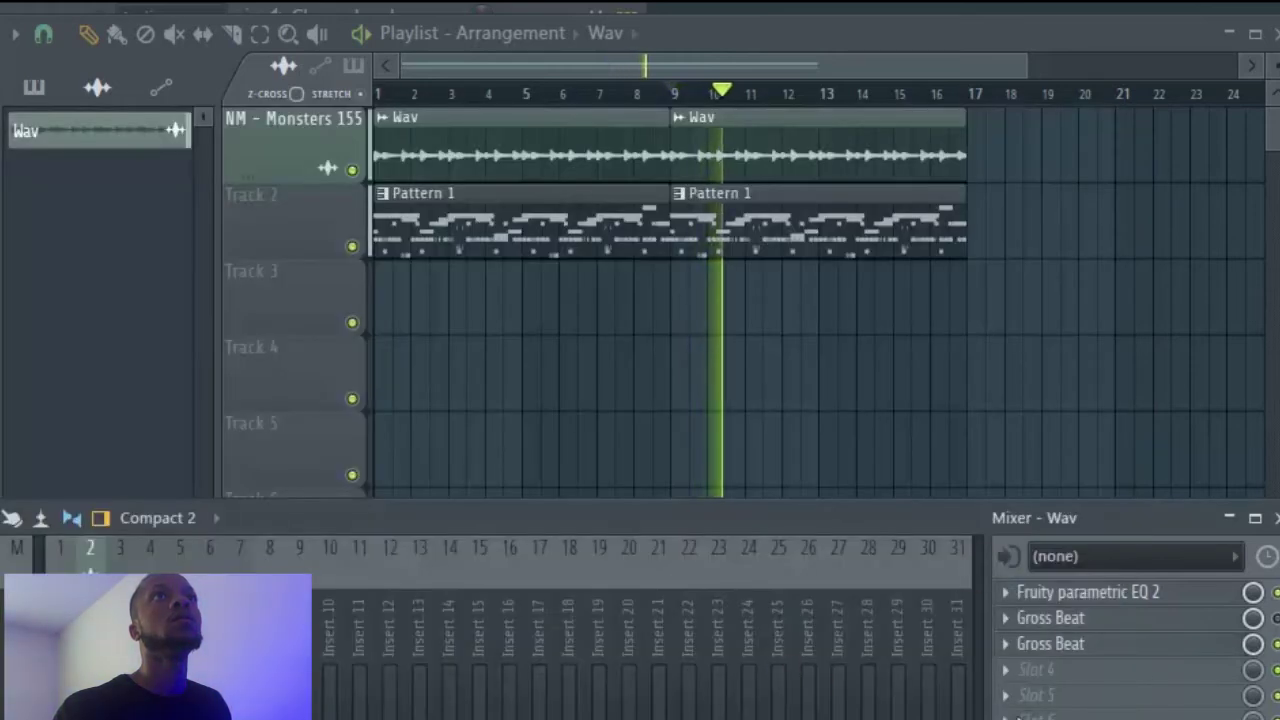
{"action": "left_click", "coordinate": [668, 95]}
{"action": "key", "text": "space"}
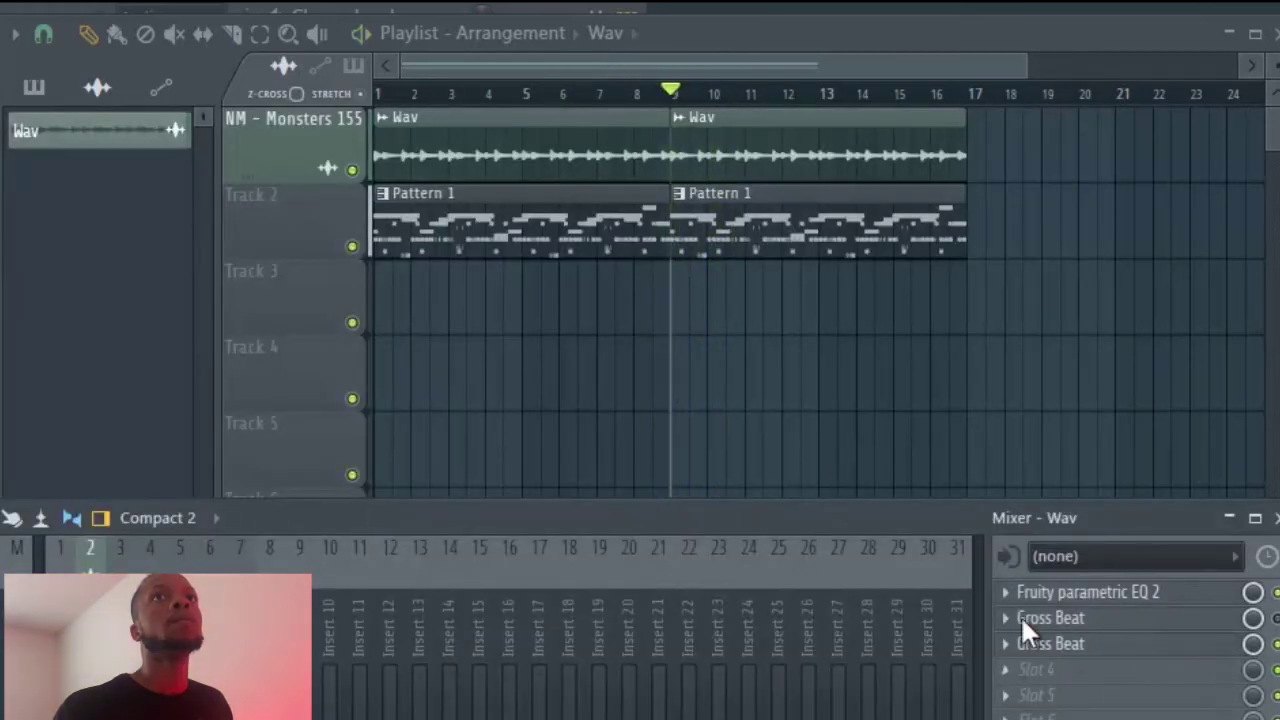
Automate the slot 3 Gross Beat's mix level at zero up to bar 9 and full from there, and play the result.
{"action": "right_click", "coordinate": [1250, 648]}
{"action": "left_click", "coordinate": [1160, 718]}
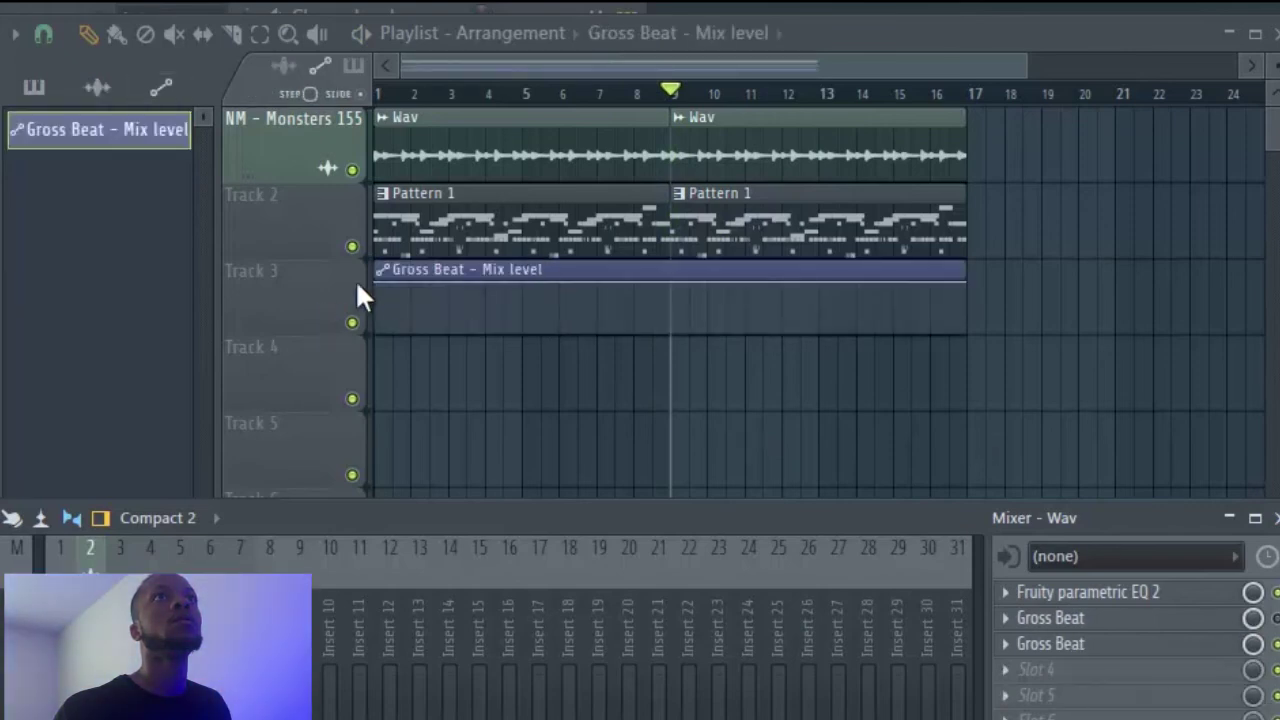
{"action": "left_click_drag", "start_coordinate": [375, 281], "coordinate": [360, 420]}
{"action": "right_click", "coordinate": [671, 330]}
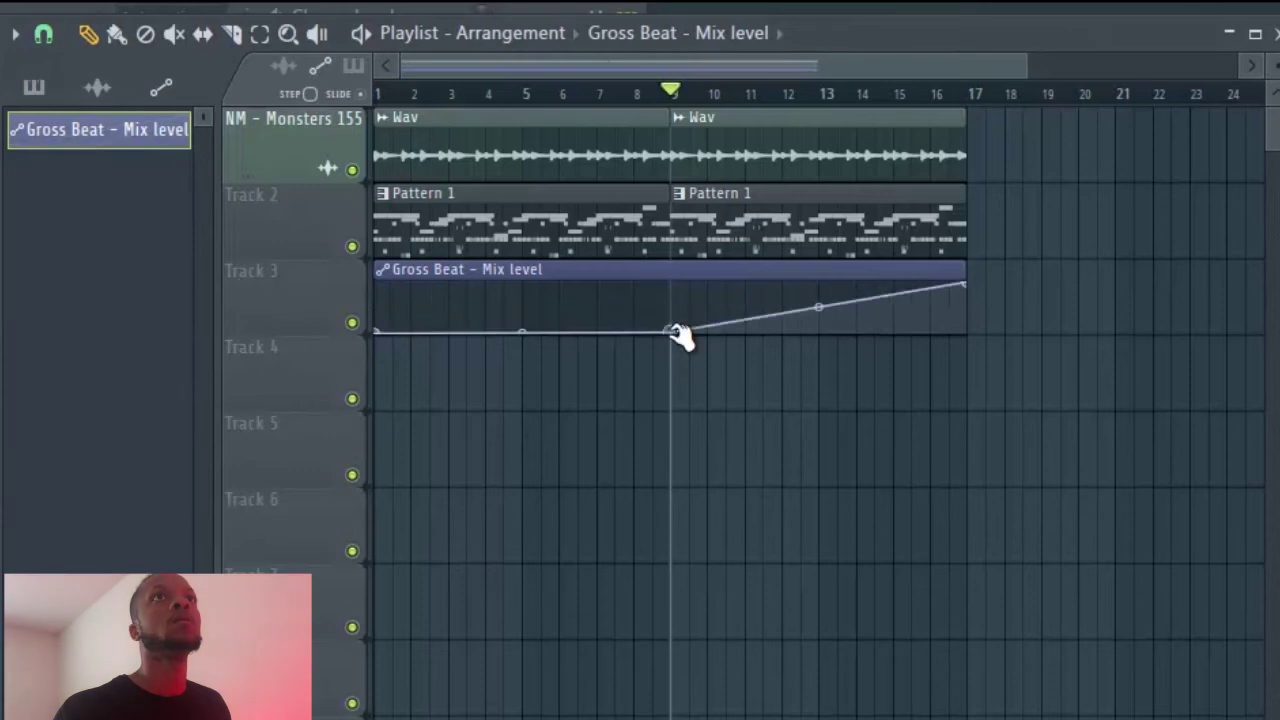
{"action": "left_click_drag", "start_coordinate": [680, 302], "coordinate": [672, 283]}
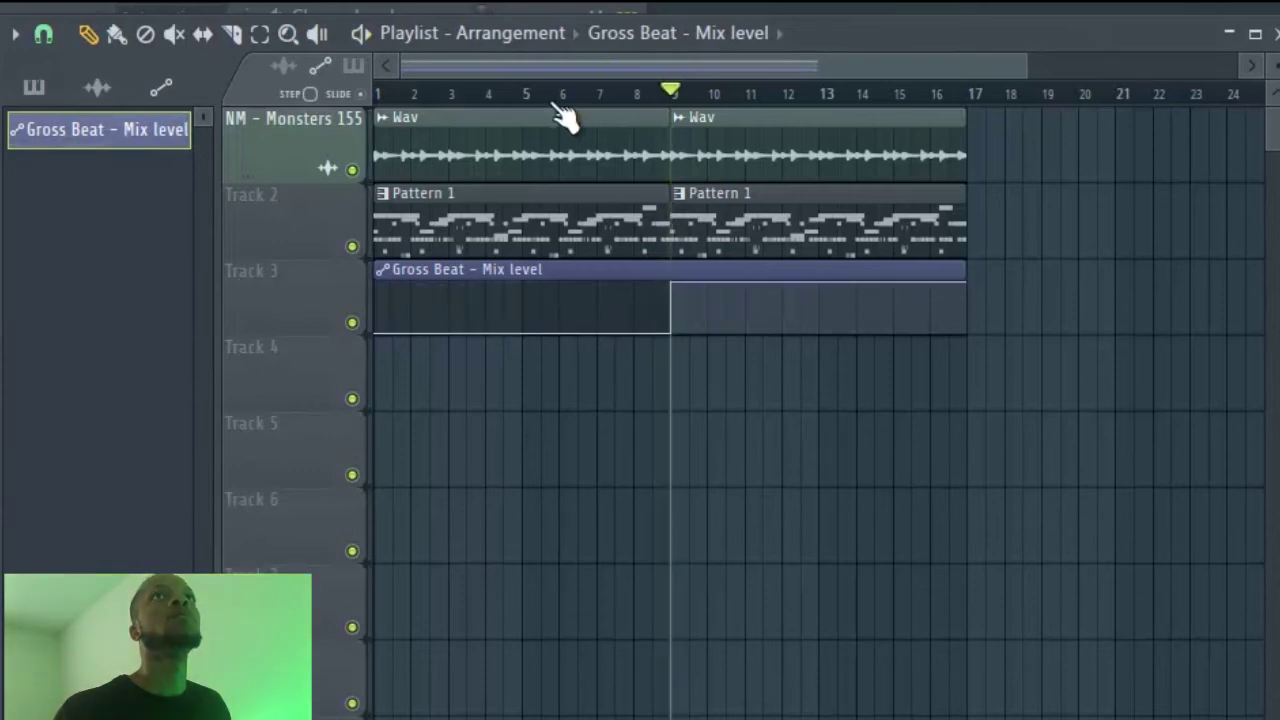
{"action": "key", "text": "space"}
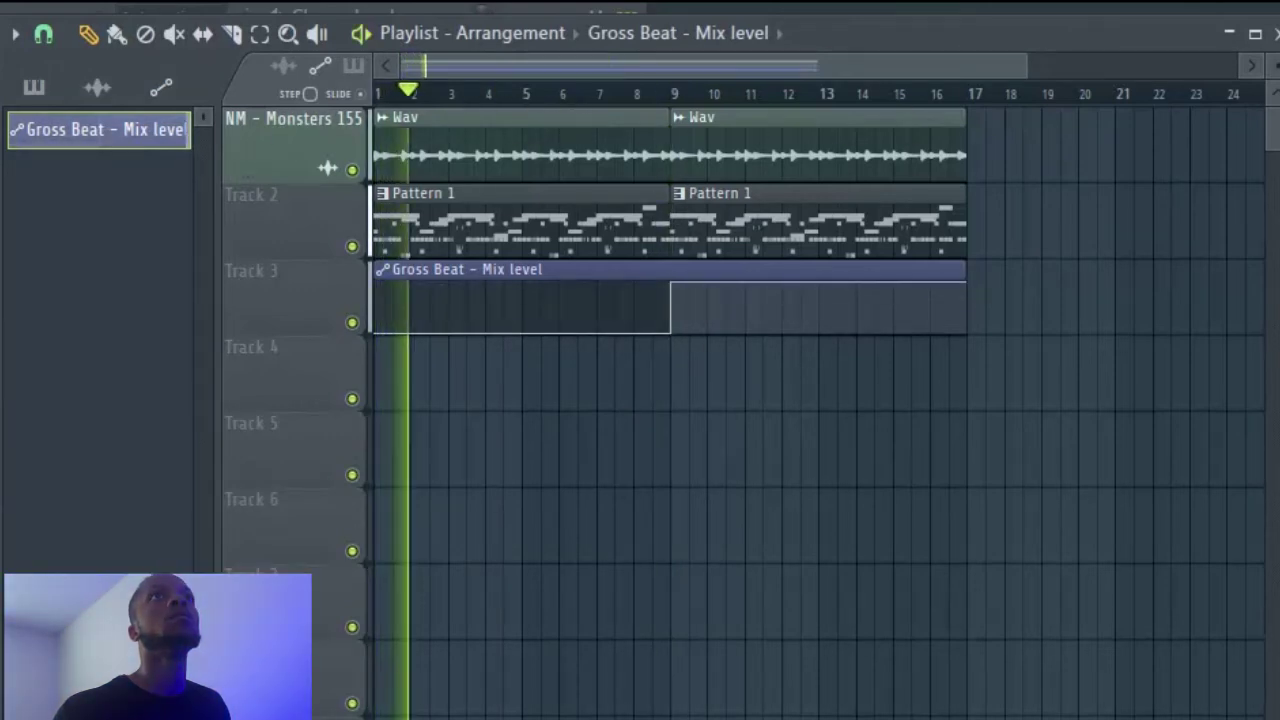
{"action": "key", "text": "F9"}
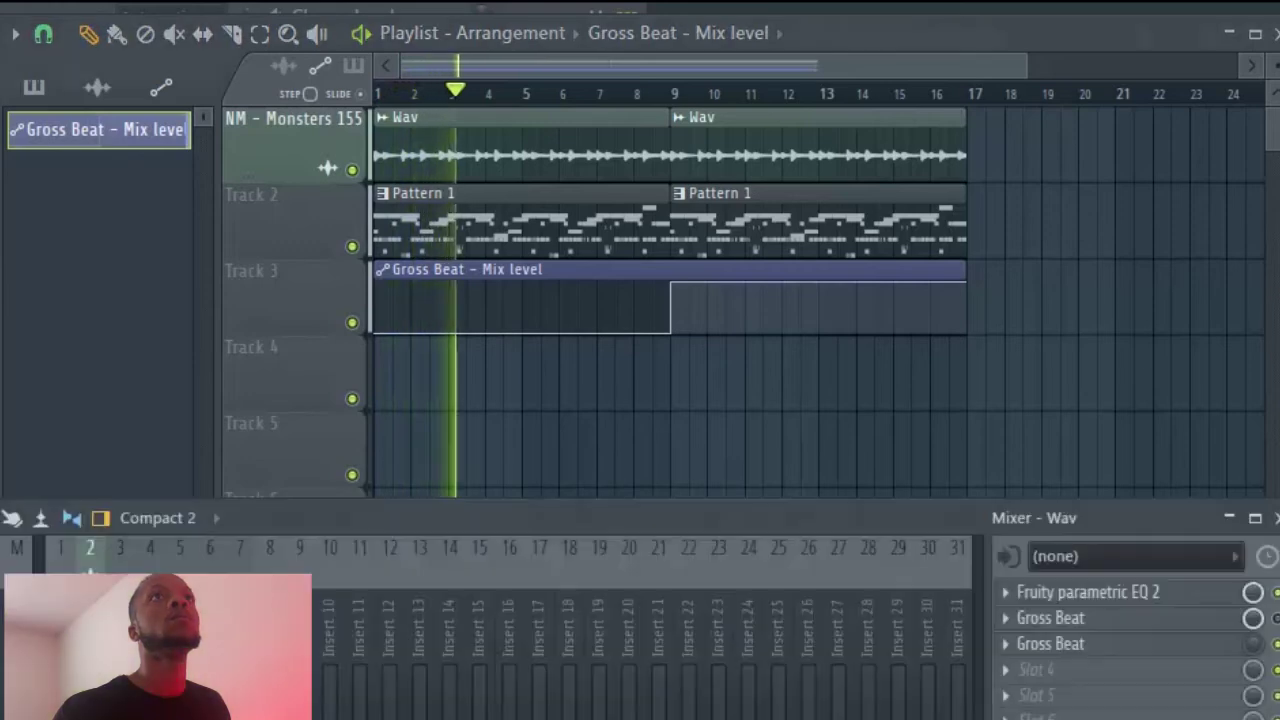
Extend the arrangement with Wav and Pattern 1 clips at bar 17 and insert an empty track below the Wav track.
{"action": "left_click_drag", "start_coordinate": [780, 126], "coordinate": [1085, 154]}
{"action": "left_click", "coordinate": [862, 242]}
{"action": "left_click_drag", "start_coordinate": [1098, 228], "coordinate": [1047, 238]}
{"action": "right_click", "coordinate": [305, 225]}
{"action": "left_click", "coordinate": [363, 660]}
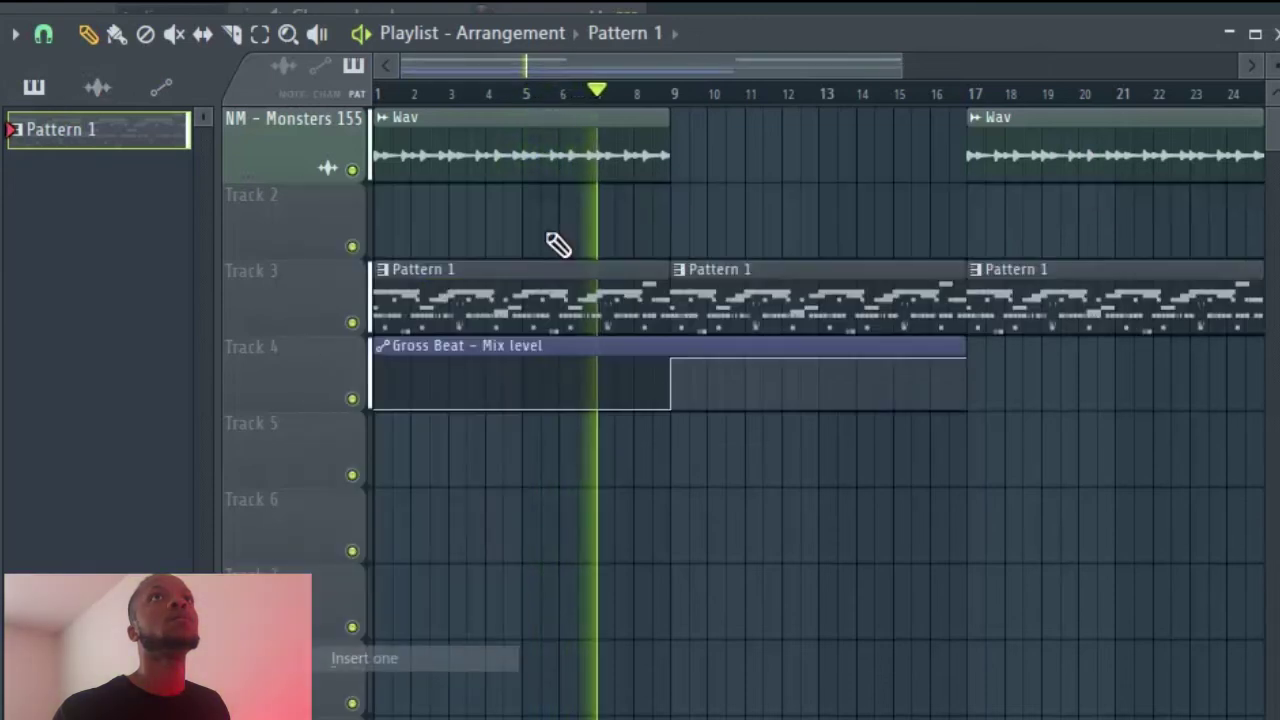
Stop playback and fill the gap from bar 9 to bar 17 with a Wav clip.
{"action": "left_click", "coordinate": [709, 160]}
{"action": "key", "text": "space"}
{"action": "right_click", "coordinate": [846, 157]}
{"action": "left_click", "coordinate": [626, 151]}
{"action": "left_click", "coordinate": [750, 157]}
{"action": "left_click_drag", "start_coordinate": [750, 157], "coordinate": [732, 157]}
Create a mix level automation clip for the slot 2 Gross Beat on Track 2, holding it at zero up to bar 9.
{"action": "key", "text": "F9"}
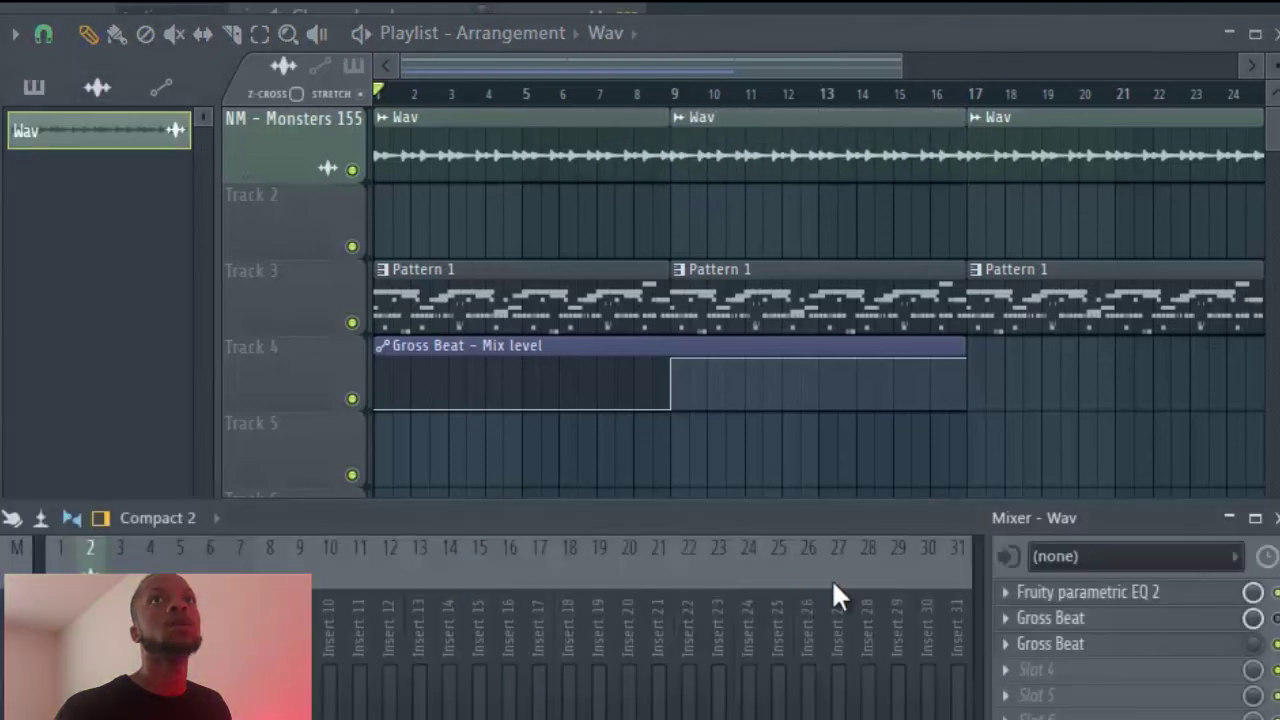
{"action": "right_click", "coordinate": [1252, 620]}
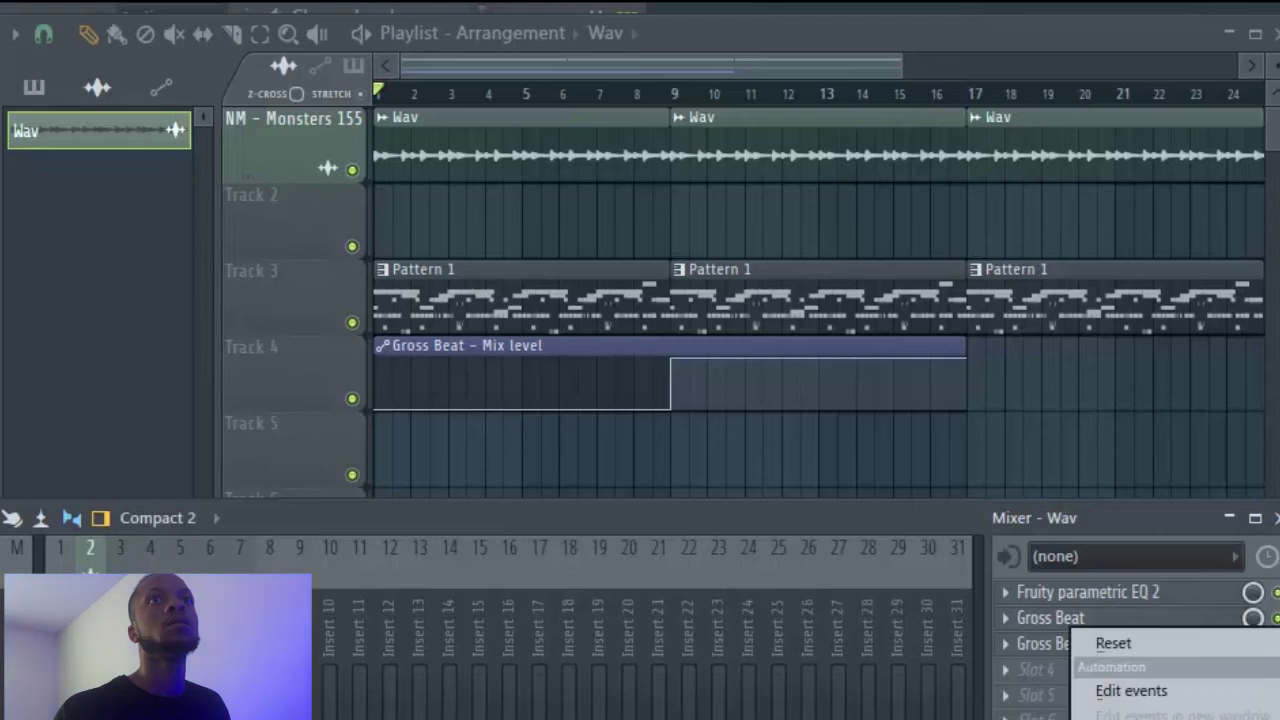
{"action": "left_click", "coordinate": [1150, 719]}
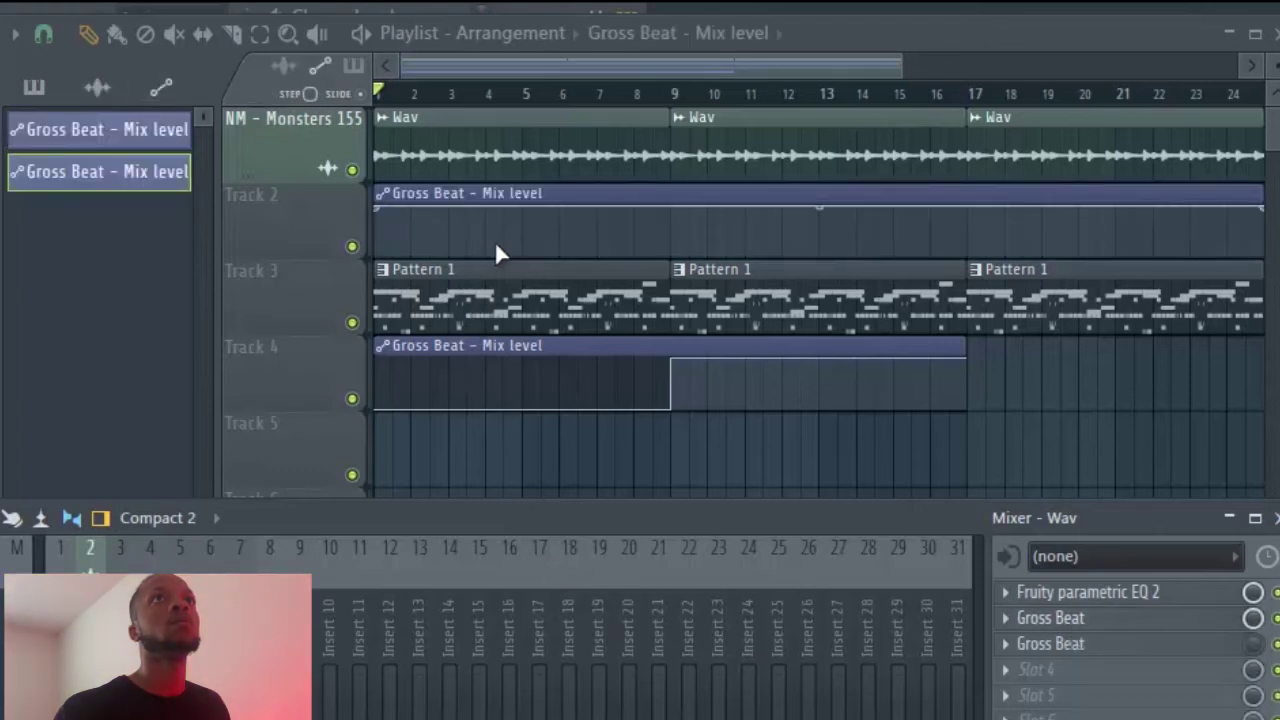
{"action": "left_click_drag", "start_coordinate": [377, 208], "coordinate": [378, 274]}
{"action": "right_click", "coordinate": [671, 228]}
{"action": "left_click_drag", "start_coordinate": [671, 228], "coordinate": [670, 280]}
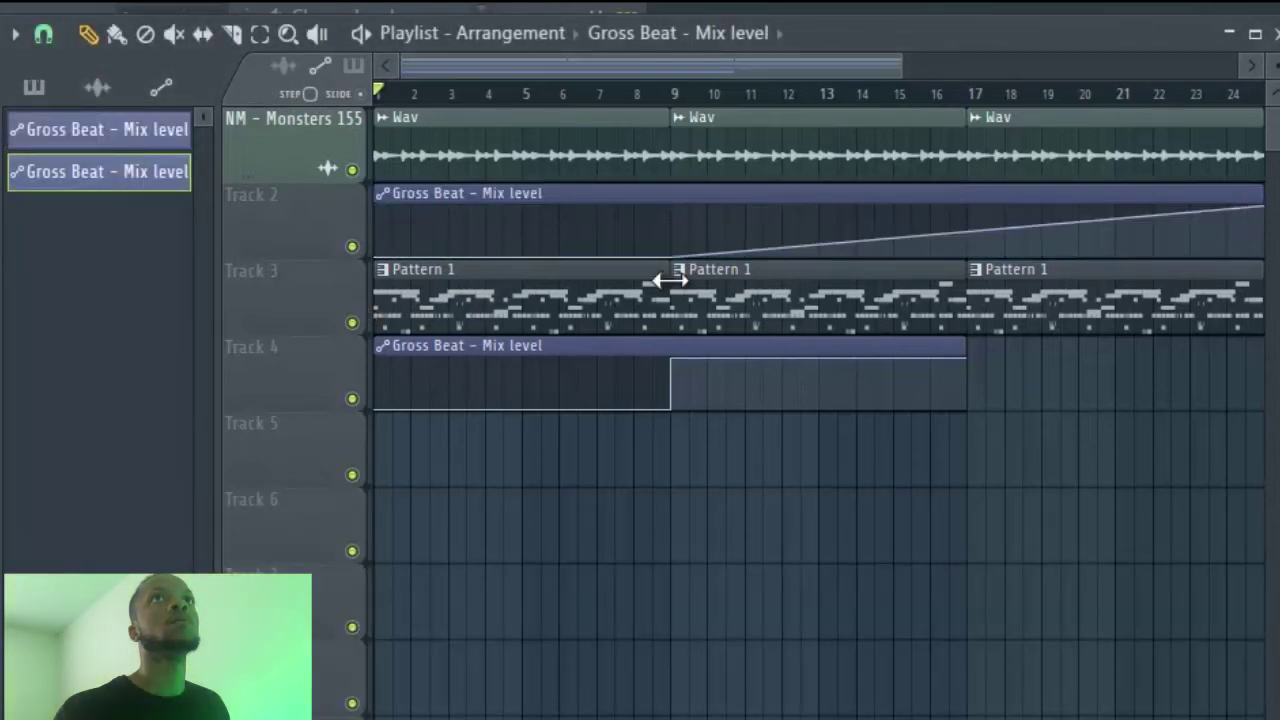
Shape the Track 2 automation to full level from bar 9 to bar 17 and zero from bar 17 to the end.
{"action": "right_click", "coordinate": [675, 234]}
{"action": "left_click_drag", "start_coordinate": [675, 234], "coordinate": [671, 208]}
{"action": "right_click", "coordinate": [967, 226]}
{"action": "left_click_drag", "start_coordinate": [967, 226], "coordinate": [974, 295]}
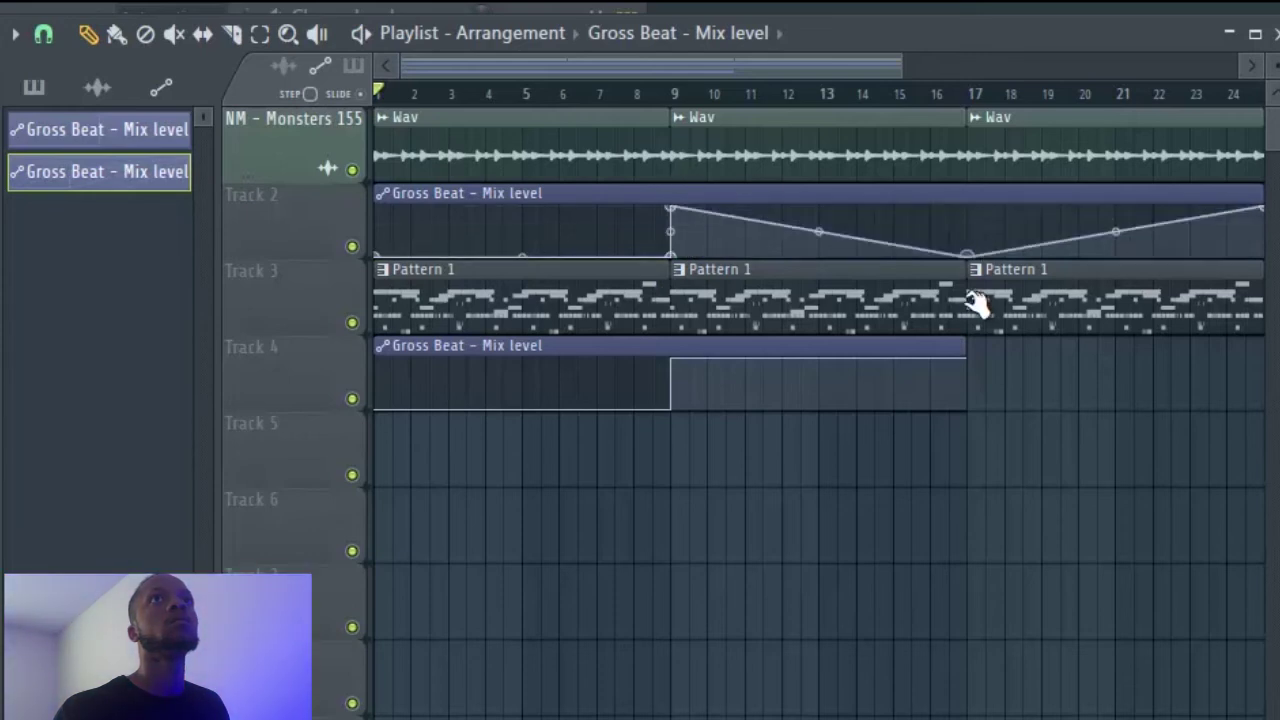
{"action": "right_click", "coordinate": [970, 233]}
{"action": "left_click_drag", "start_coordinate": [970, 233], "coordinate": [976, 170]}
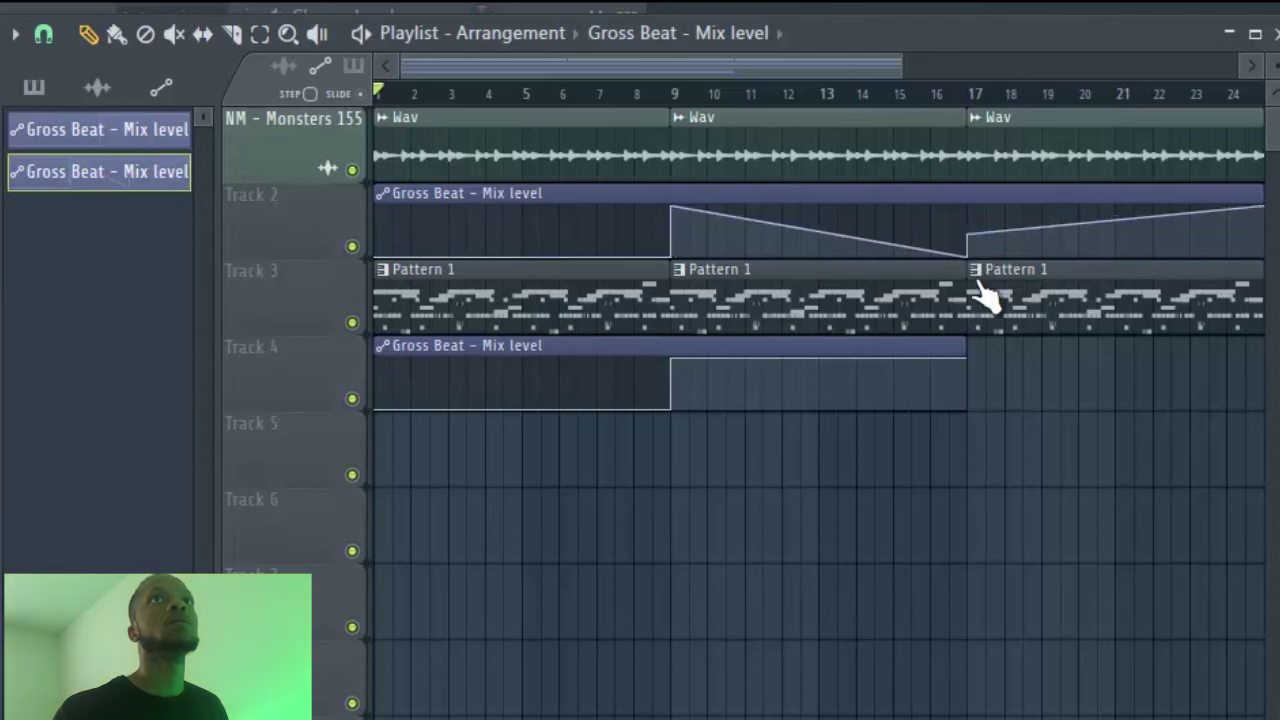
{"action": "left_click_drag", "start_coordinate": [980, 258], "coordinate": [950, 192]}
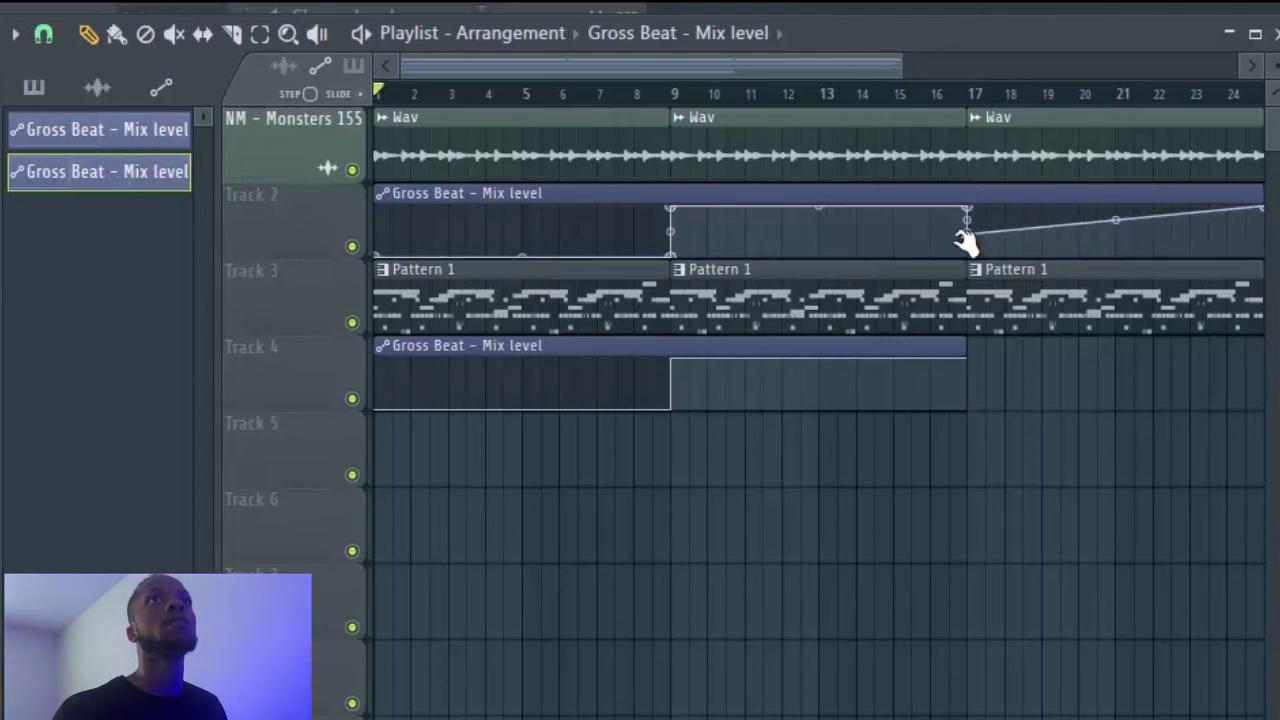
{"action": "left_click_drag", "start_coordinate": [970, 243], "coordinate": [1066, 318]}
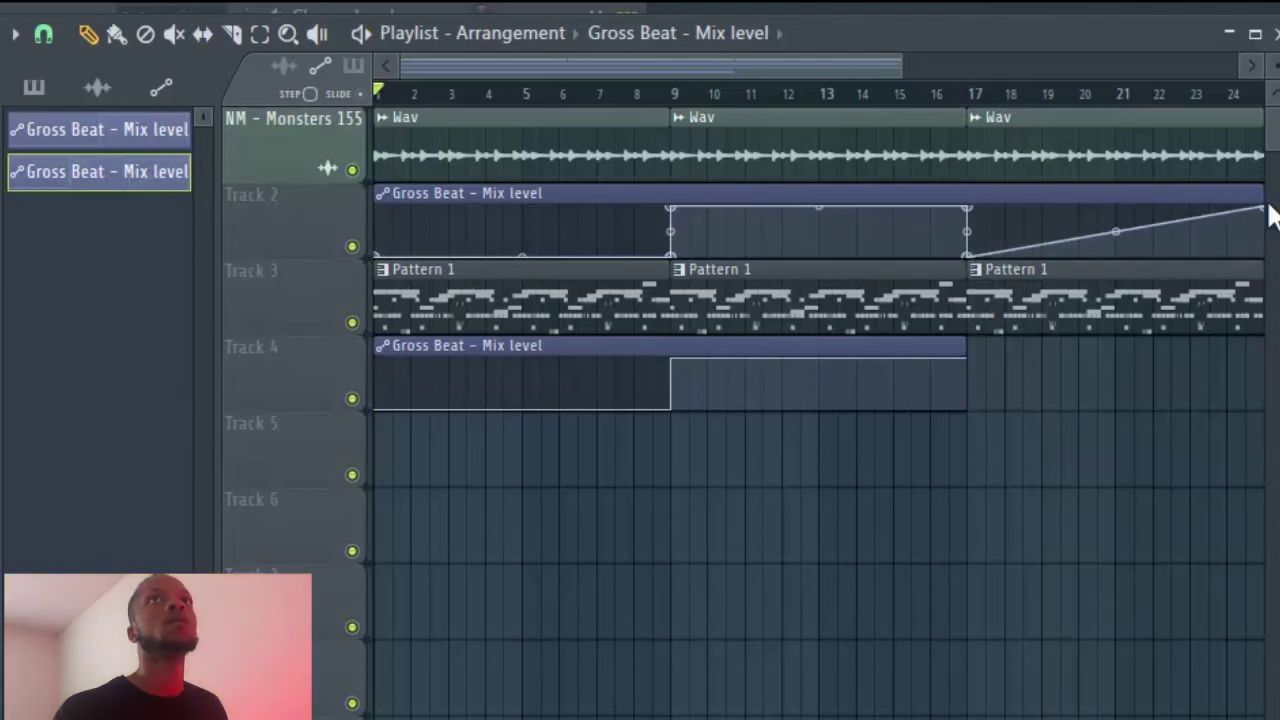
{"action": "left_click_drag", "start_coordinate": [1258, 220], "coordinate": [1240, 343]}
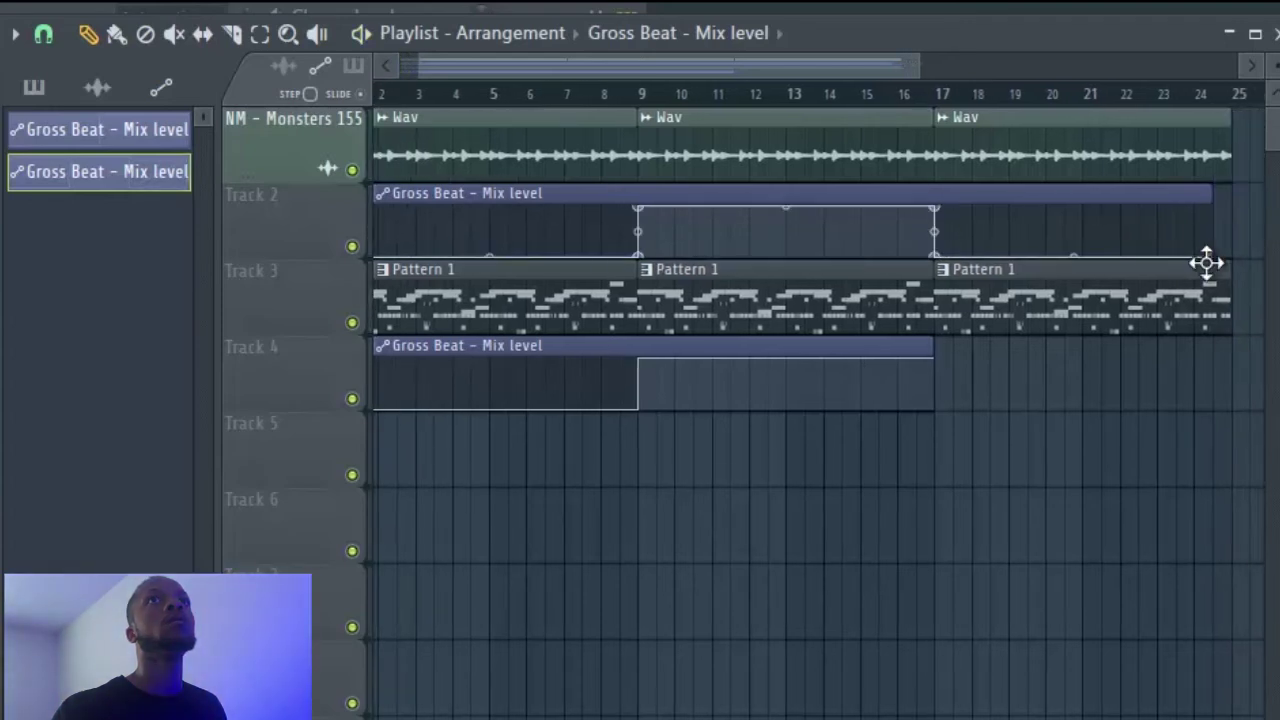
Play the arrangement and extend the Track 4 Gross Beat automation clip to bar 25.
{"action": "scroll", "coordinate": [497, 97], "scroll_direction": "down", "scroll_amount": 4}
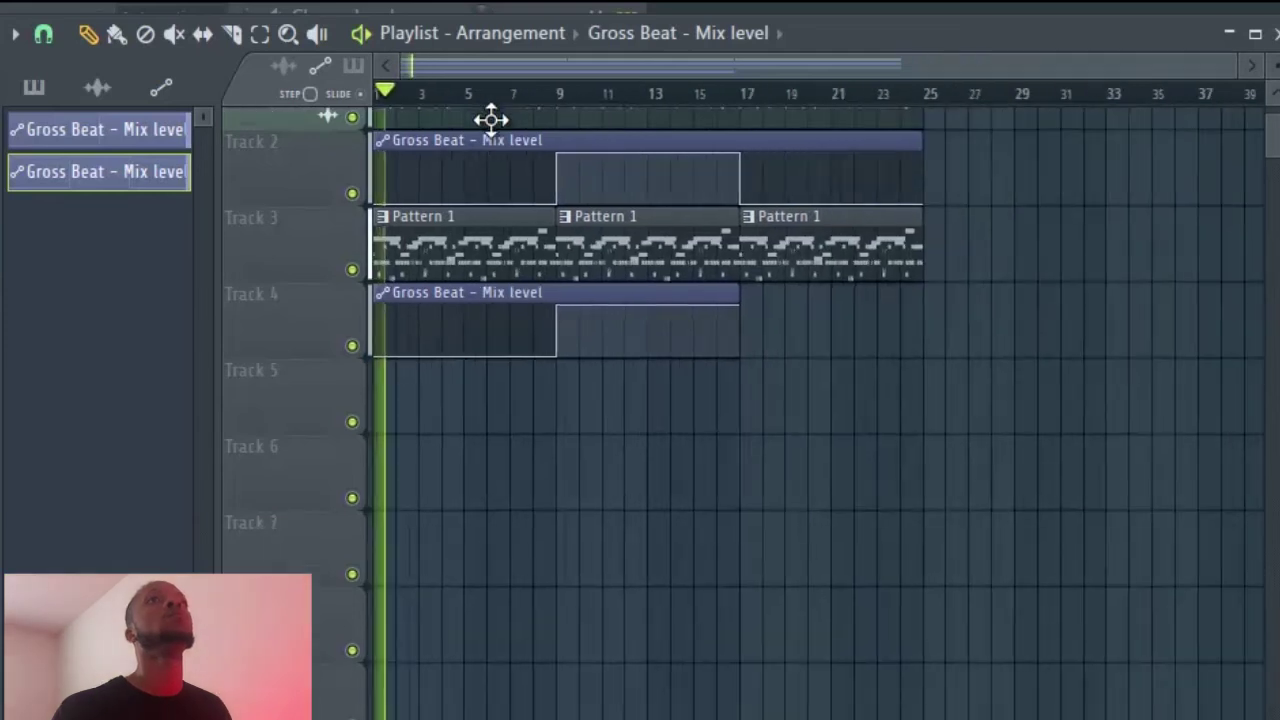
{"action": "scroll", "coordinate": [580, 360], "scroll_direction": "up", "scroll_amount": 2}
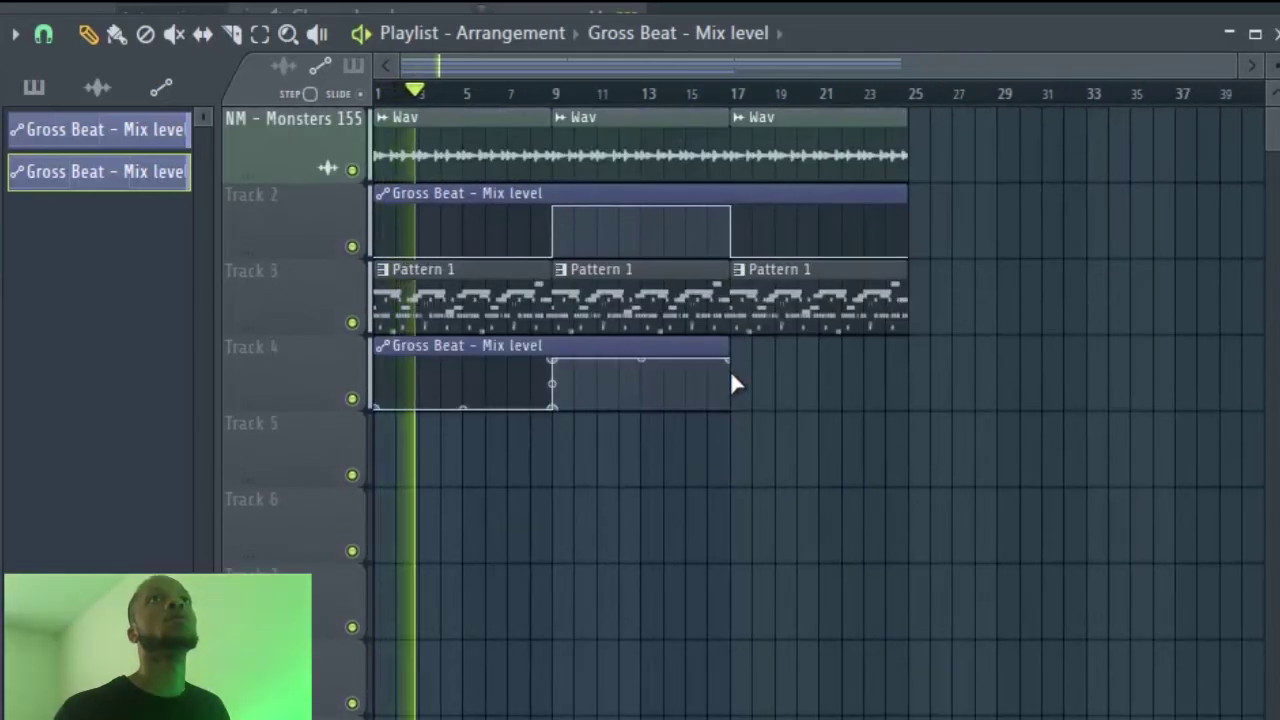
{"action": "left_click_drag", "start_coordinate": [746, 357], "coordinate": [901, 353]}
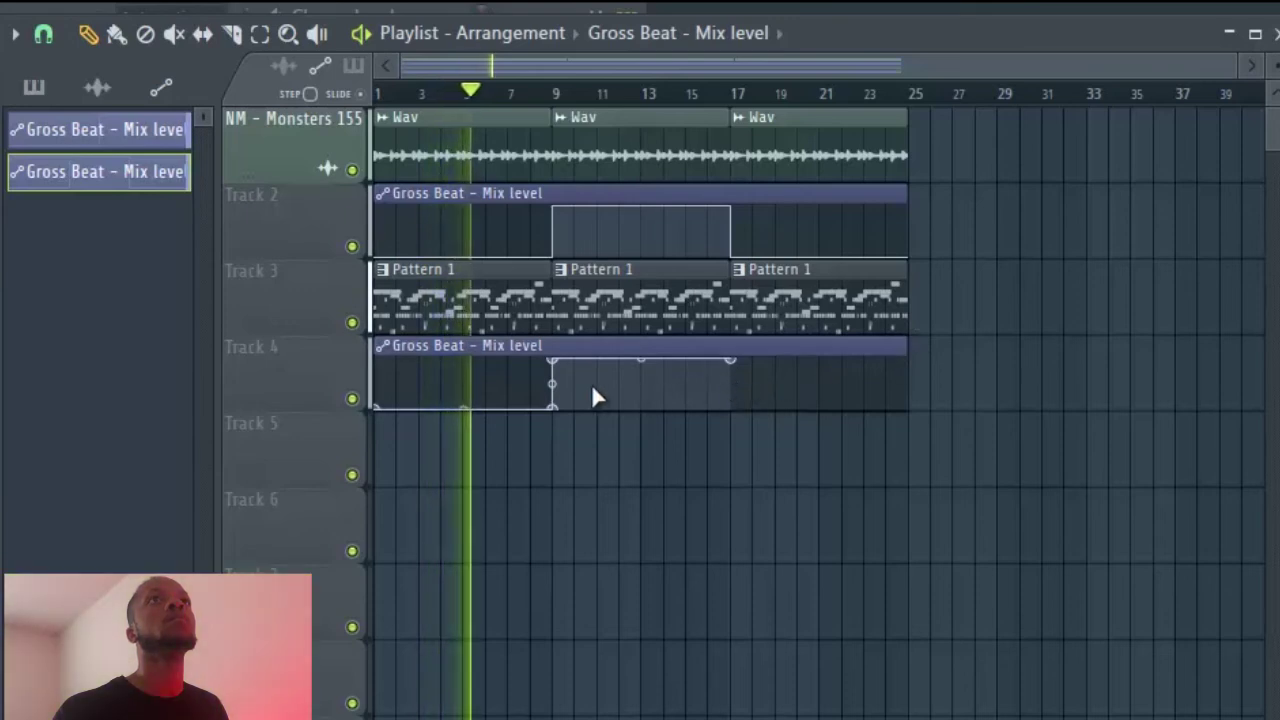
Stop playback and delete the control points at bar 9 from the Track 4 Gross Beat automation.
{"action": "left_click_drag", "start_coordinate": [589, 350], "coordinate": [551, 402]}
{"action": "right_click", "coordinate": [556, 410]}
{"action": "left_click", "coordinate": [600, 449]}
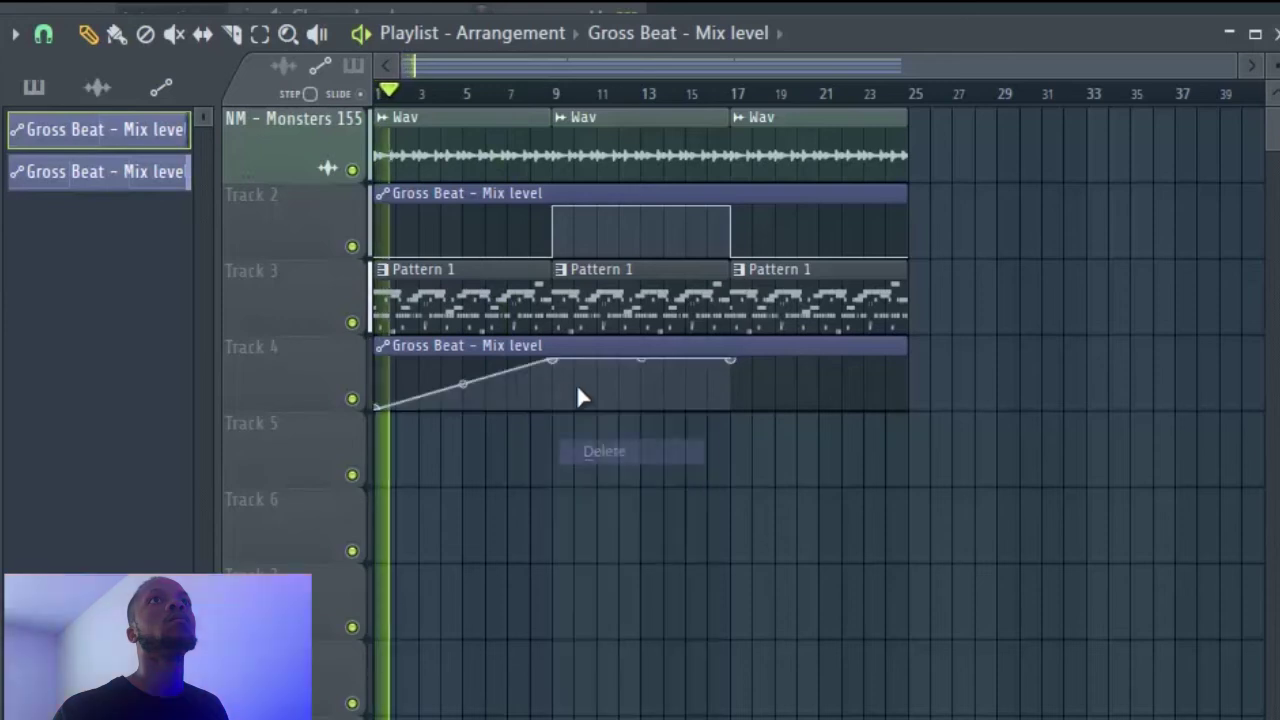
{"action": "key", "text": "space"}
{"action": "left_click_drag", "start_coordinate": [560, 366], "coordinate": [563, 458]}
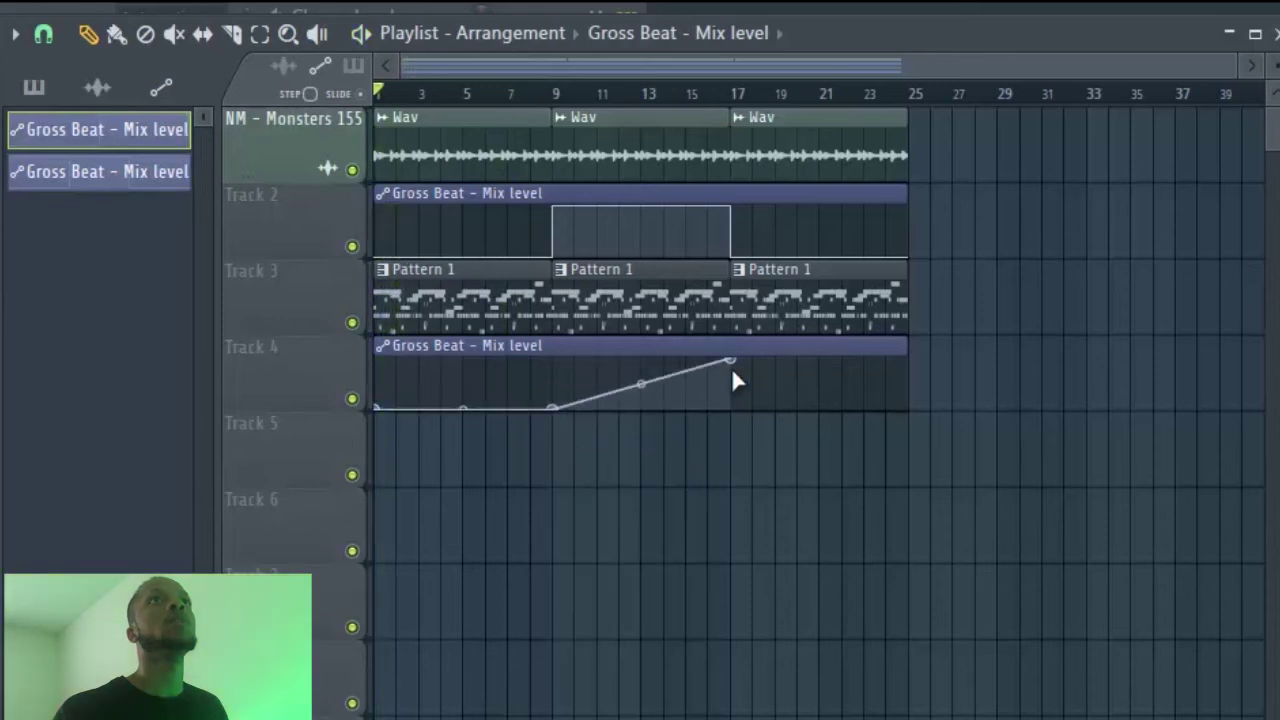
{"action": "right_click", "coordinate": [558, 406]}
{"action": "left_click", "coordinate": [605, 449]}
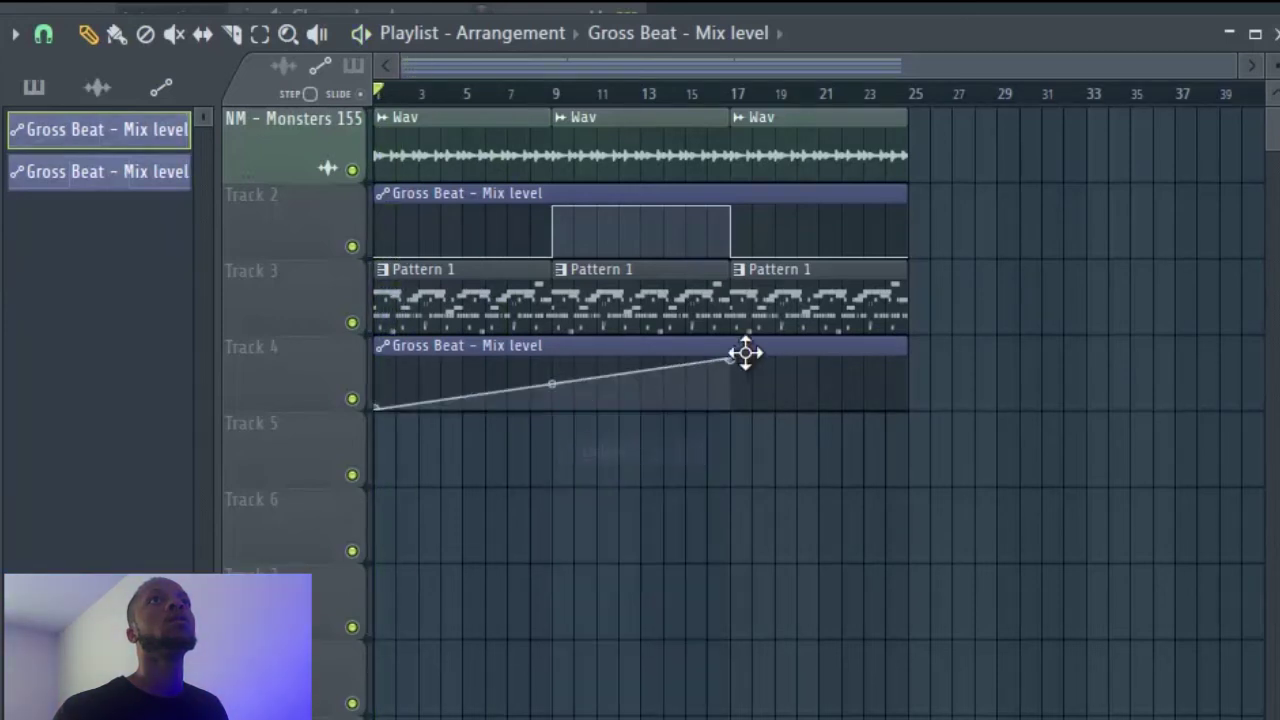
Hold the Track 4 automation at zero up to bar 17 and at full level from bar 17 to bar 25, and start playback.
{"action": "left_click_drag", "start_coordinate": [744, 366], "coordinate": [741, 407]}
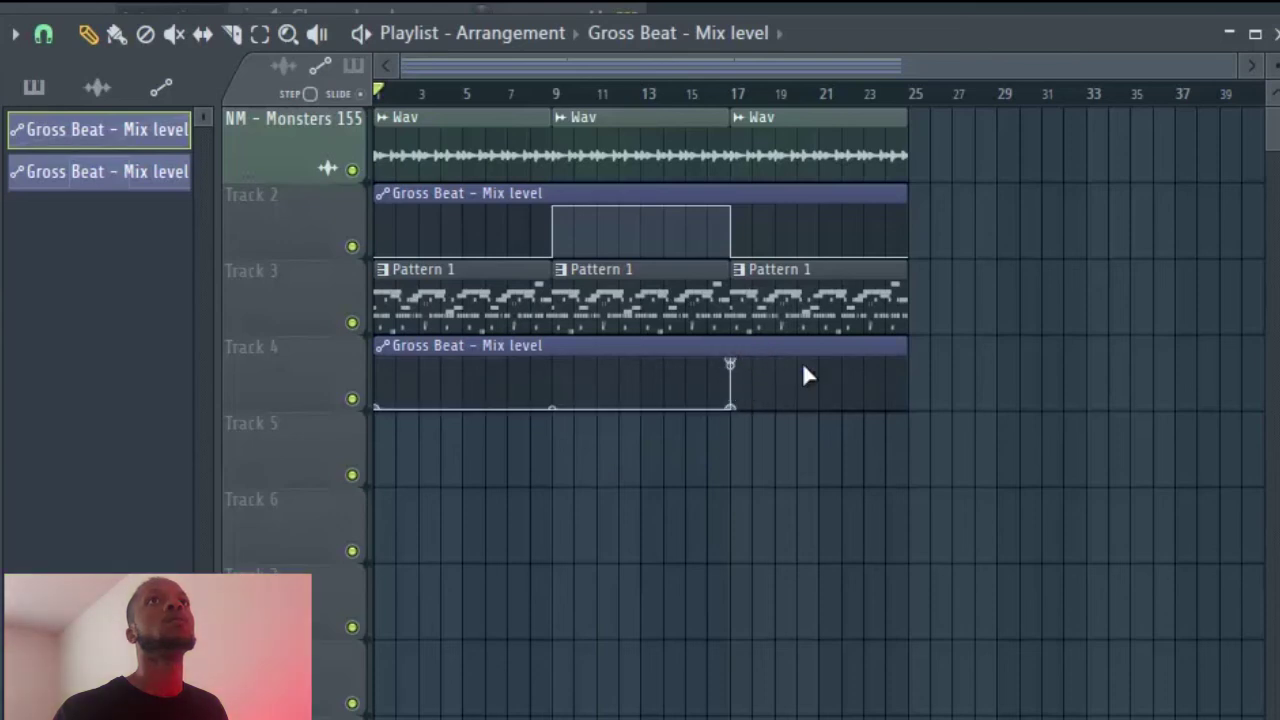
{"action": "left_click", "coordinate": [886, 359]}
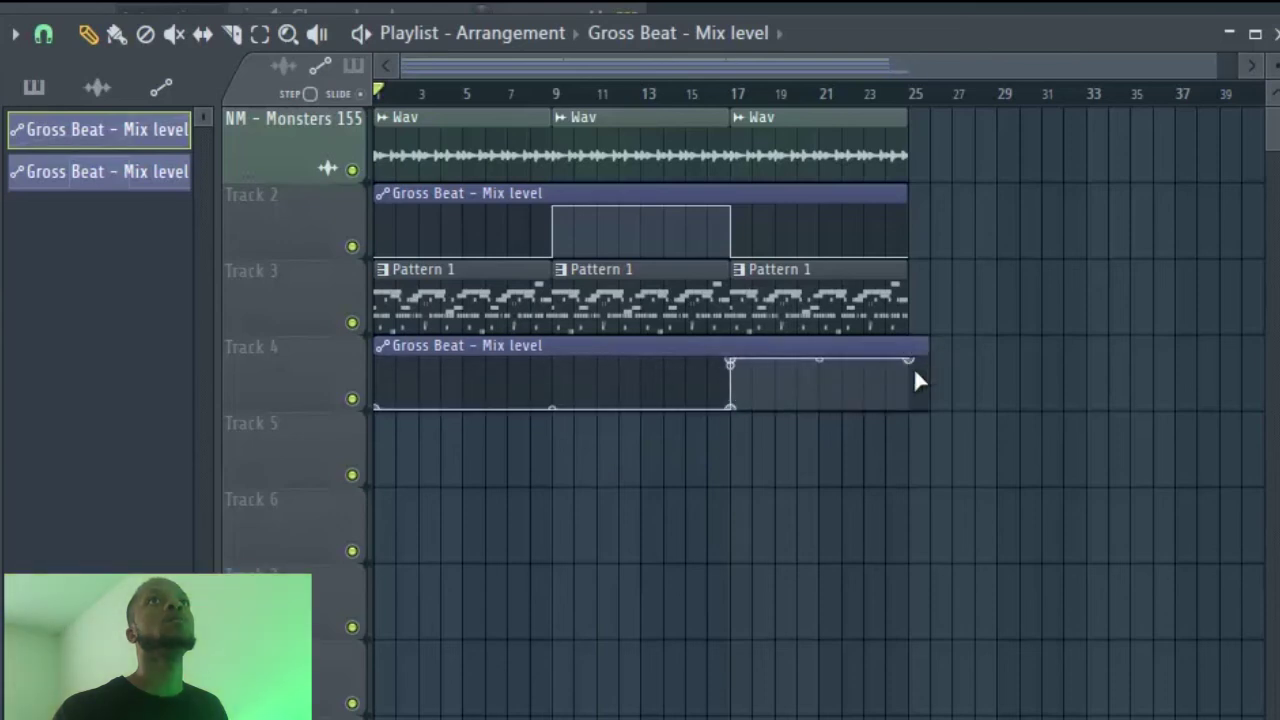
{"action": "key", "text": "space"}
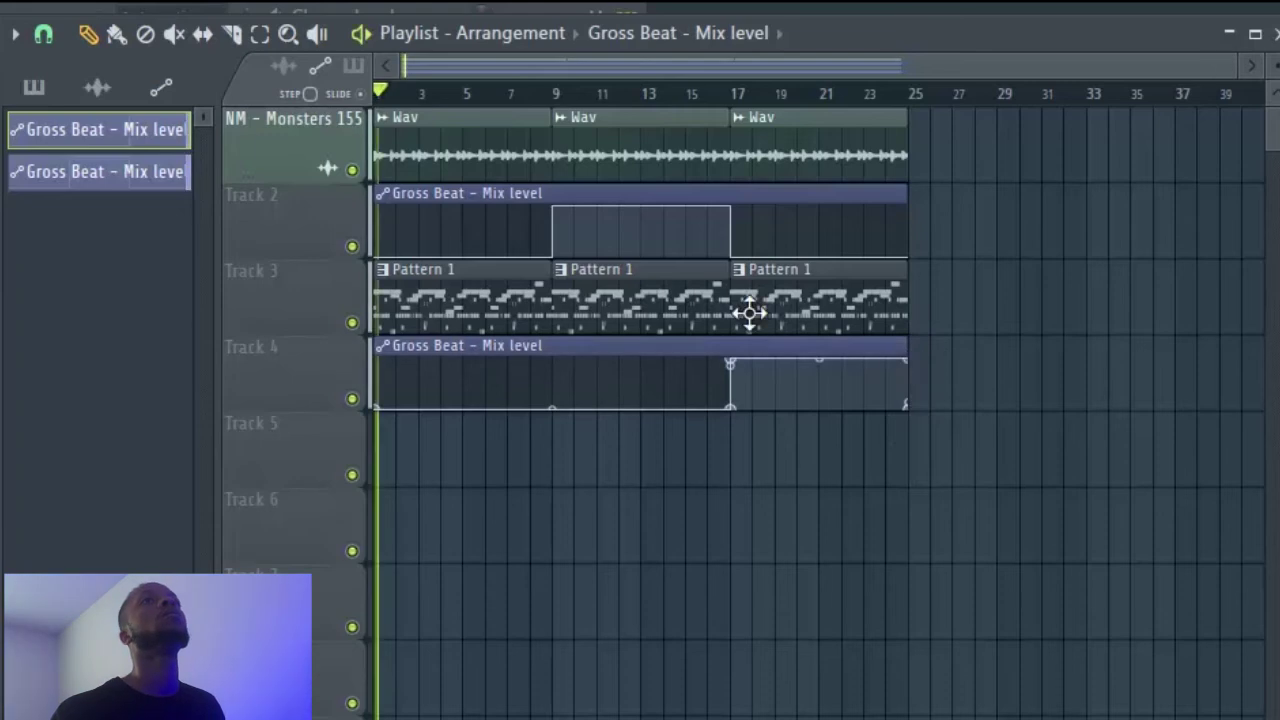
Recolor the Track 4 Gross Beat automation channel teal in the channel rack.
{"action": "key", "text": "F6"}
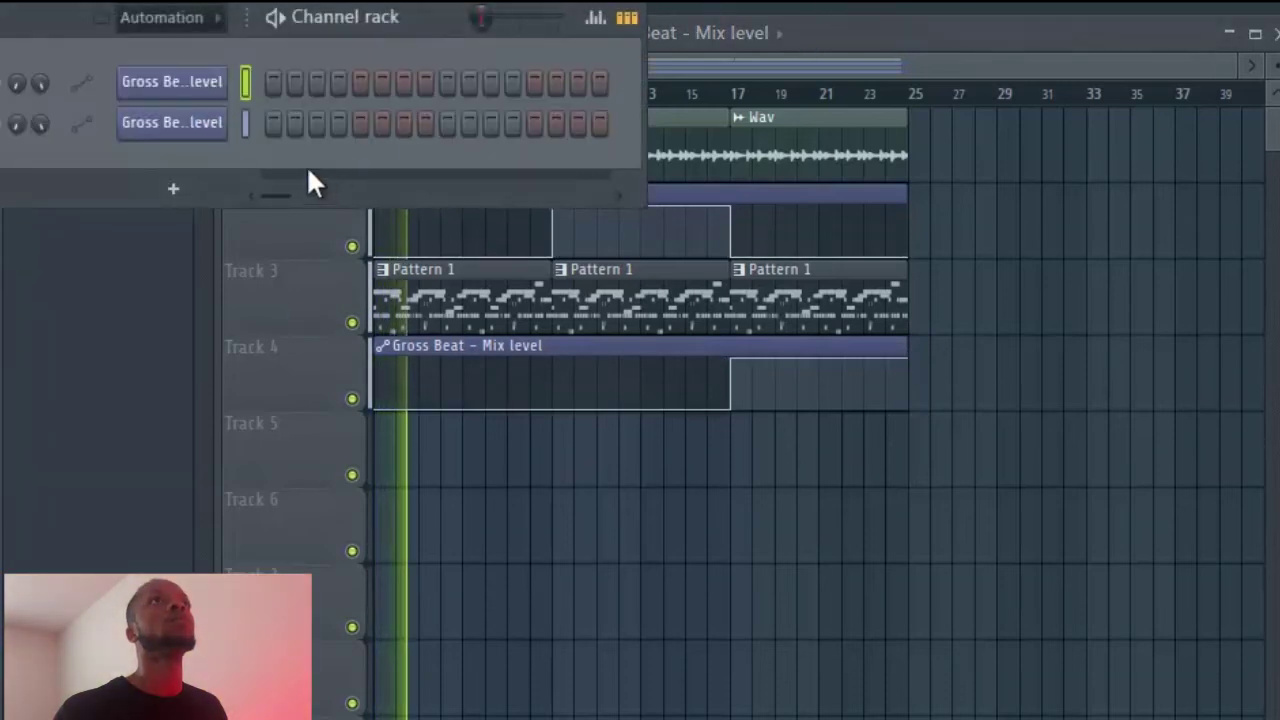
{"action": "right_click", "coordinate": [190, 125]}
{"action": "left_click", "coordinate": [300, 170]}
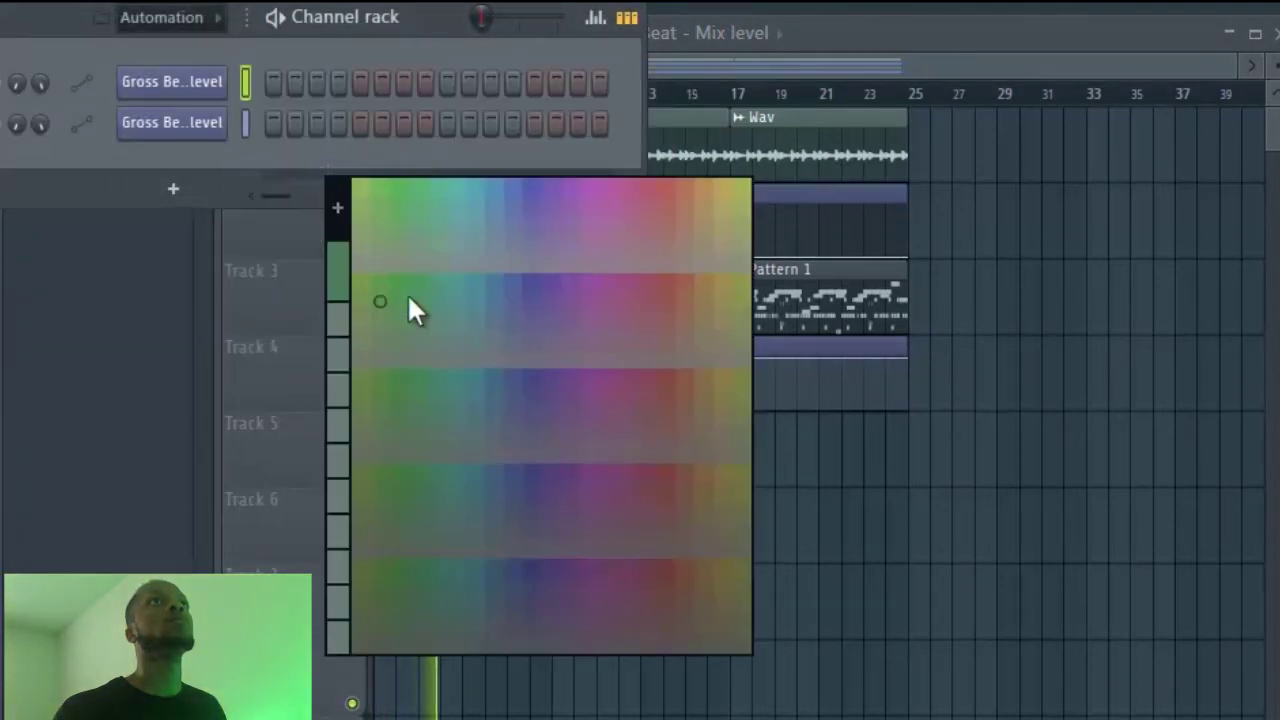
{"action": "left_click", "coordinate": [544, 184]}
{"action": "right_click", "coordinate": [200, 80]}
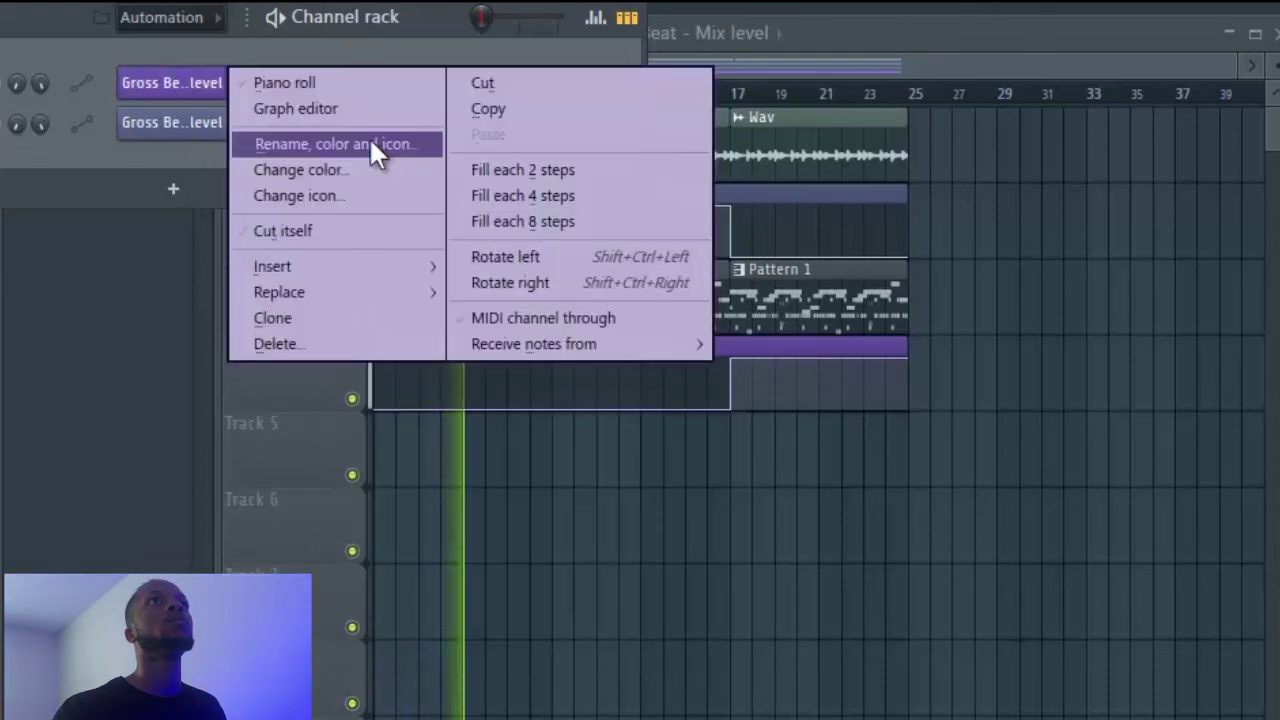
{"action": "left_click", "coordinate": [336, 195]}
{"action": "left_click", "coordinate": [212, 80]}
{"action": "right_click", "coordinate": [212, 80]}
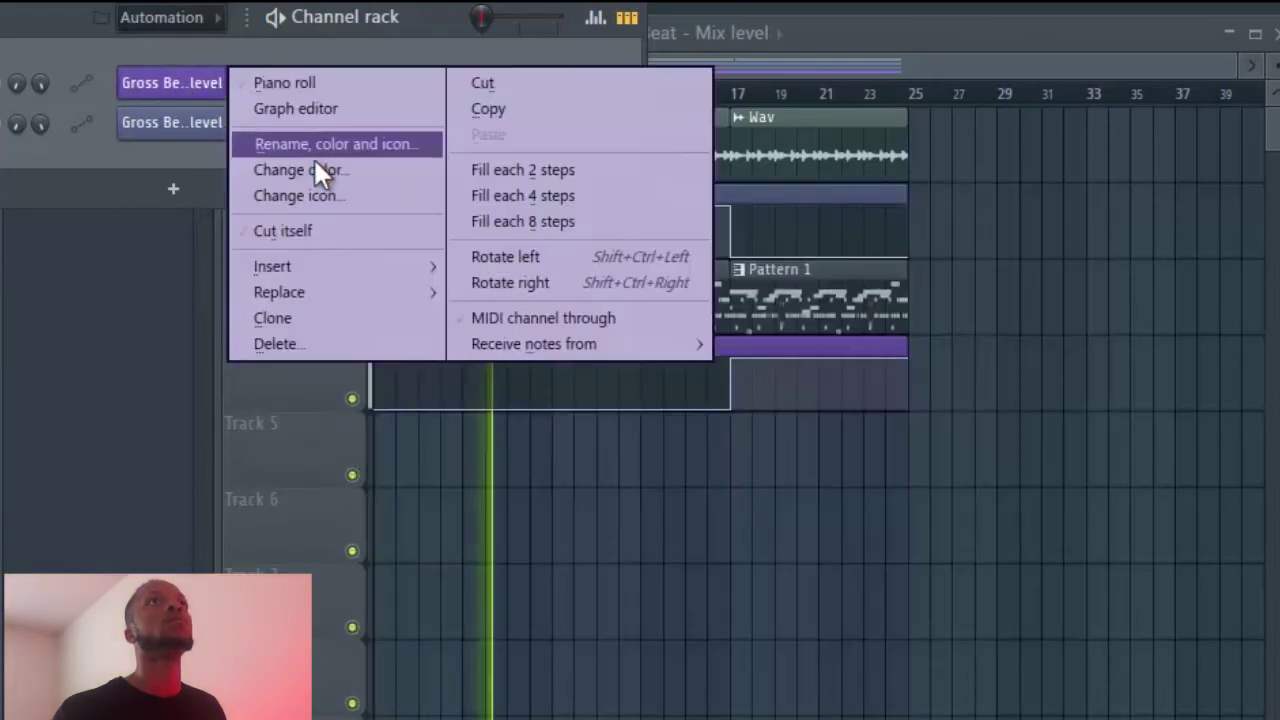
{"action": "left_click", "coordinate": [316, 170]}
{"action": "left_click", "coordinate": [463, 205]}
Recolor the Track 2 Gross Beat automation channel red and return to the playlist.
{"action": "right_click", "coordinate": [196, 122]}
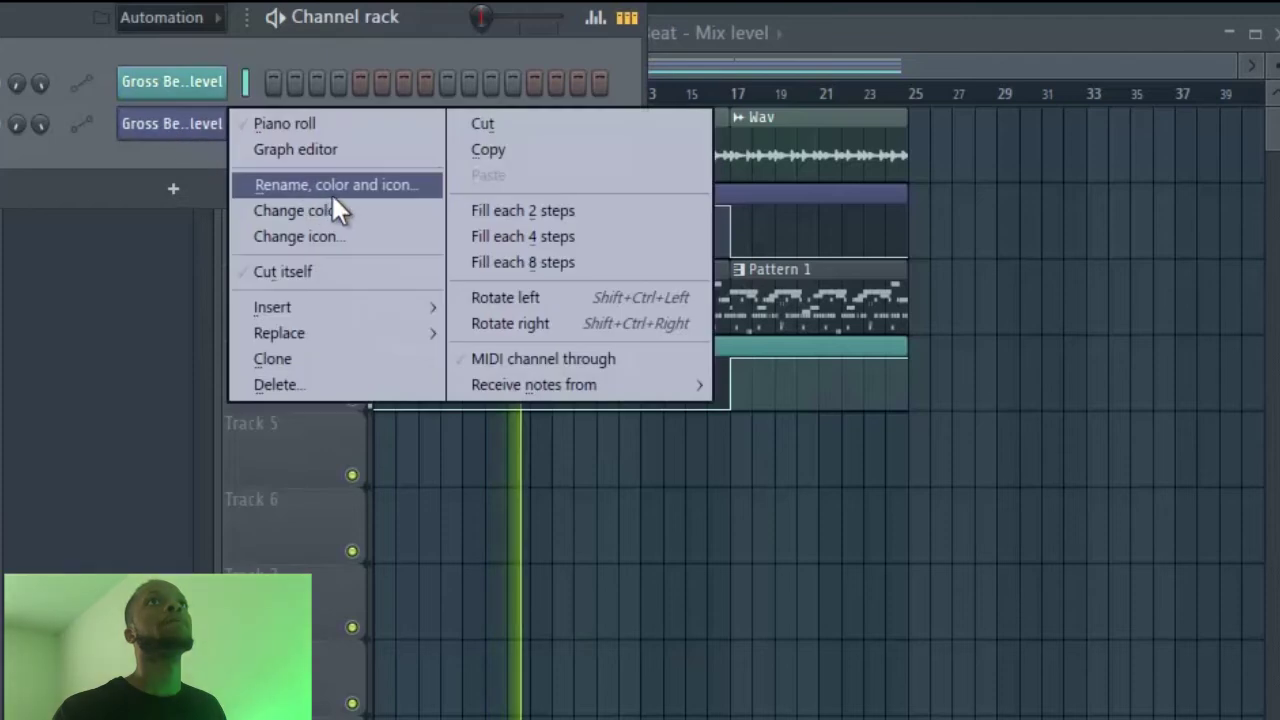
{"action": "left_click", "coordinate": [331, 210]}
{"action": "left_click", "coordinate": [678, 240]}
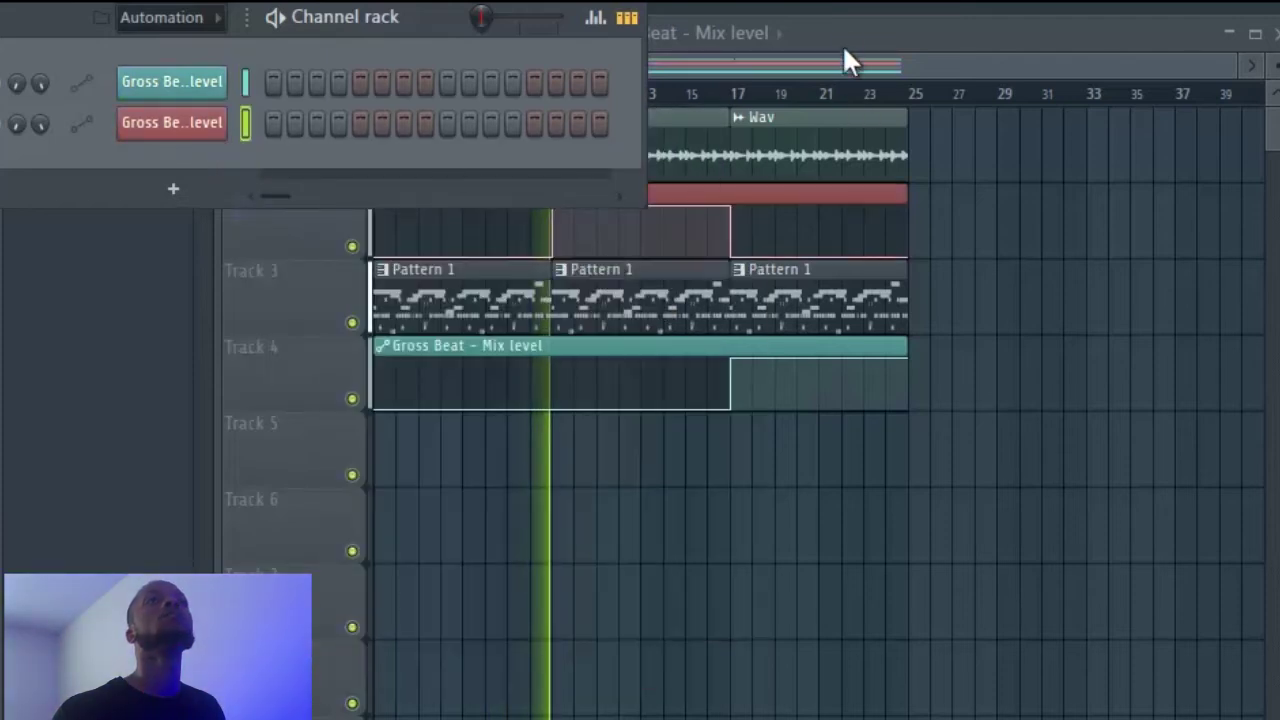
{"action": "left_click", "coordinate": [843, 33]}
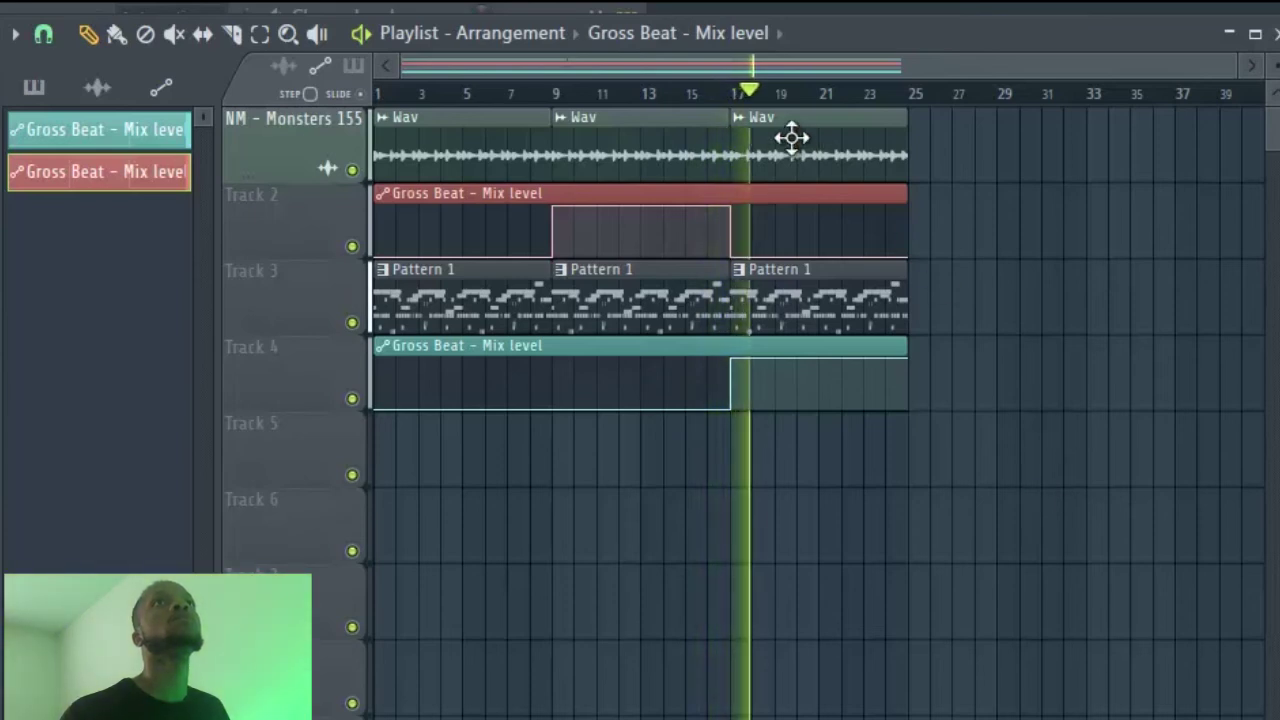
Play from bar 17 and raise the end point of the Track 4 automation at bar 25 to full level.
{"action": "left_click", "coordinate": [733, 92]}
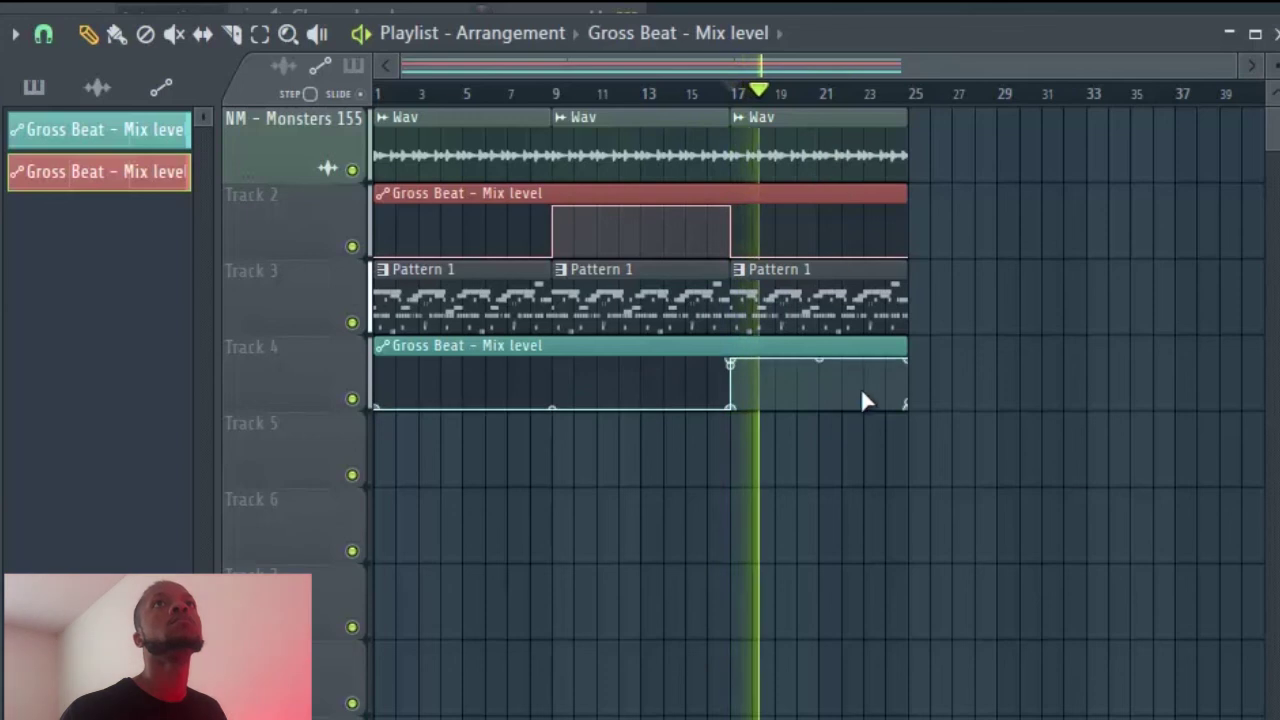
{"action": "left_click_drag", "start_coordinate": [905, 405], "coordinate": [904, 372]}
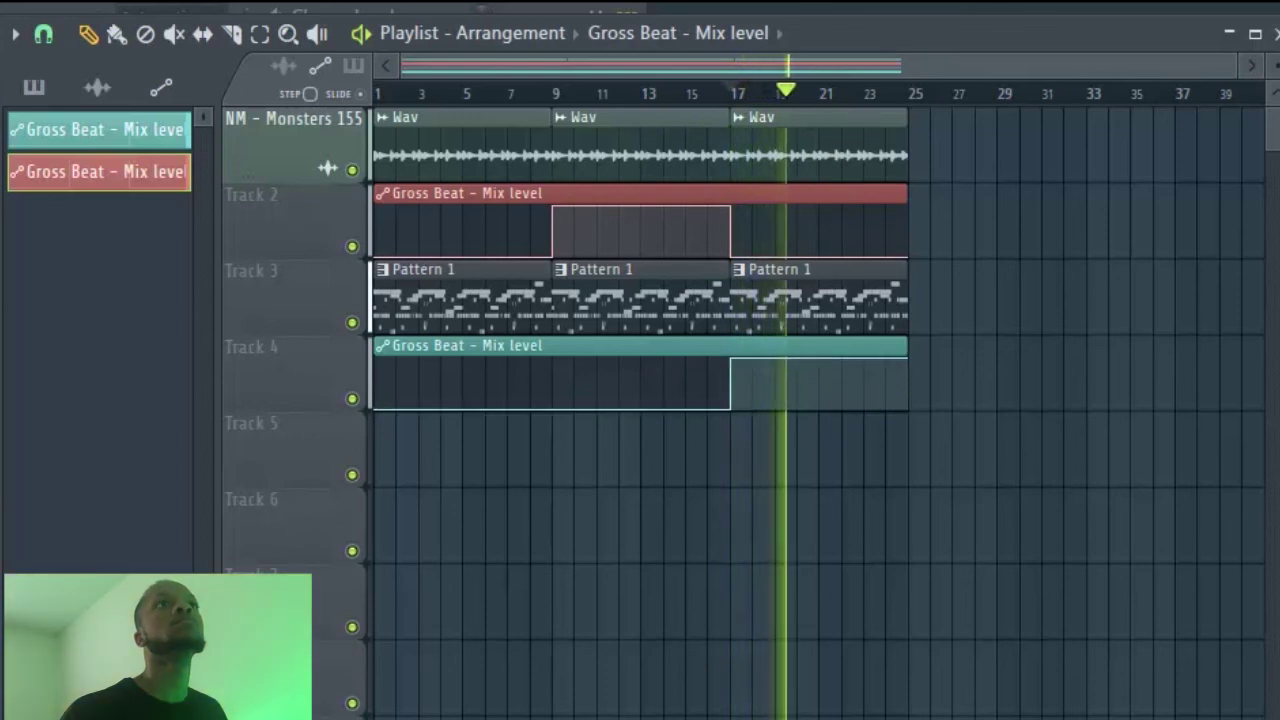
Stop playback, check the slot 3 Gross Beat on the Wav mixer track, and open the channel rack.
{"action": "key", "text": "F9"}
{"action": "key", "text": "space"}
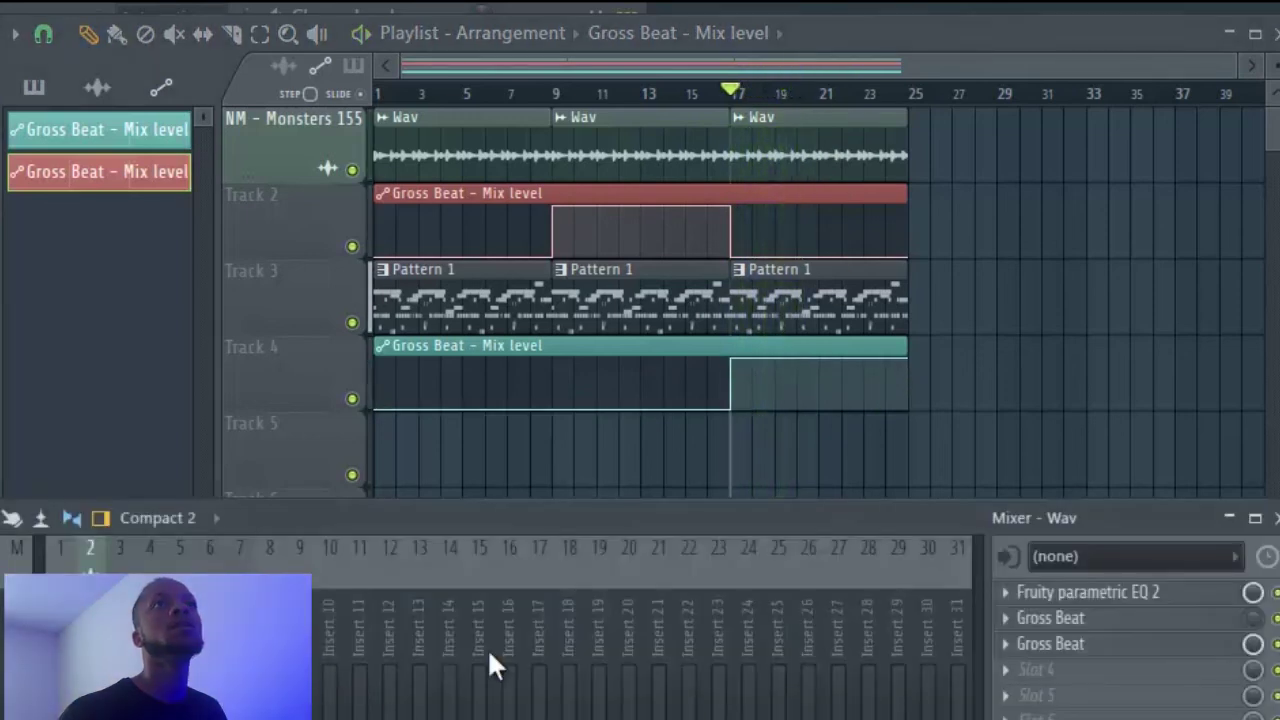
{"action": "left_click", "coordinate": [1124, 644]}
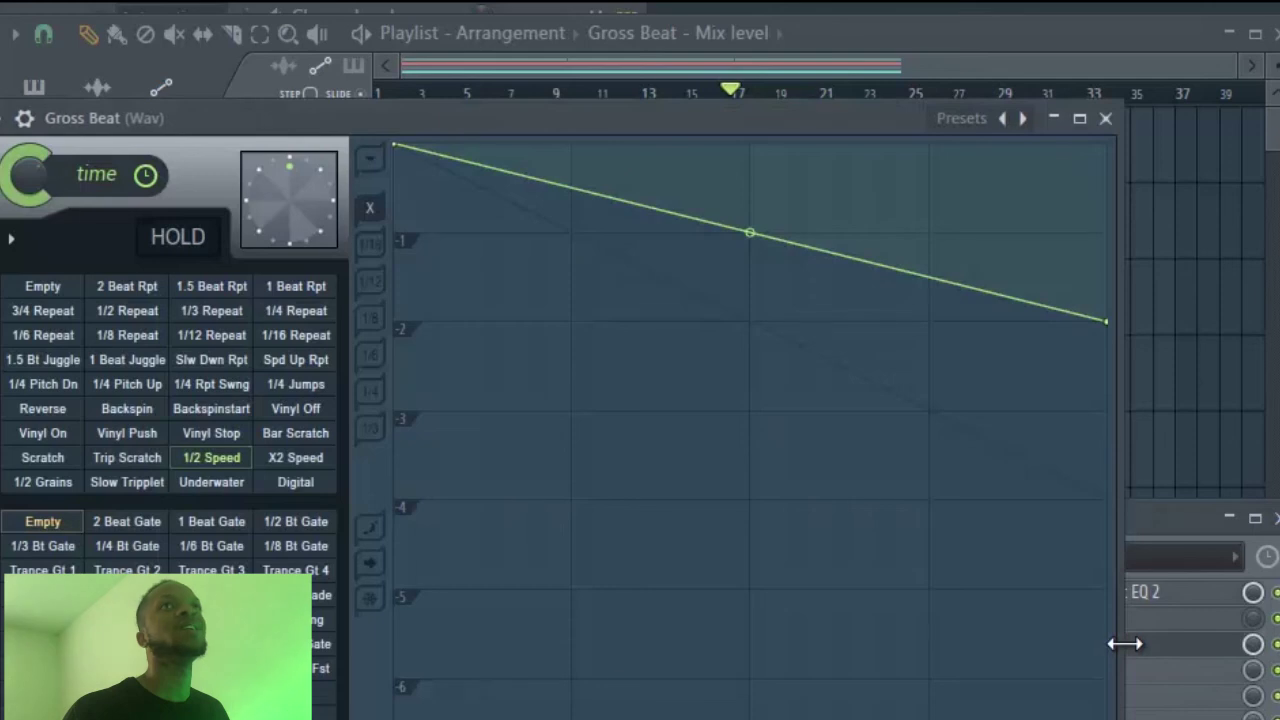
{"action": "left_click", "coordinate": [1105, 119]}
{"action": "key", "text": "F6"}
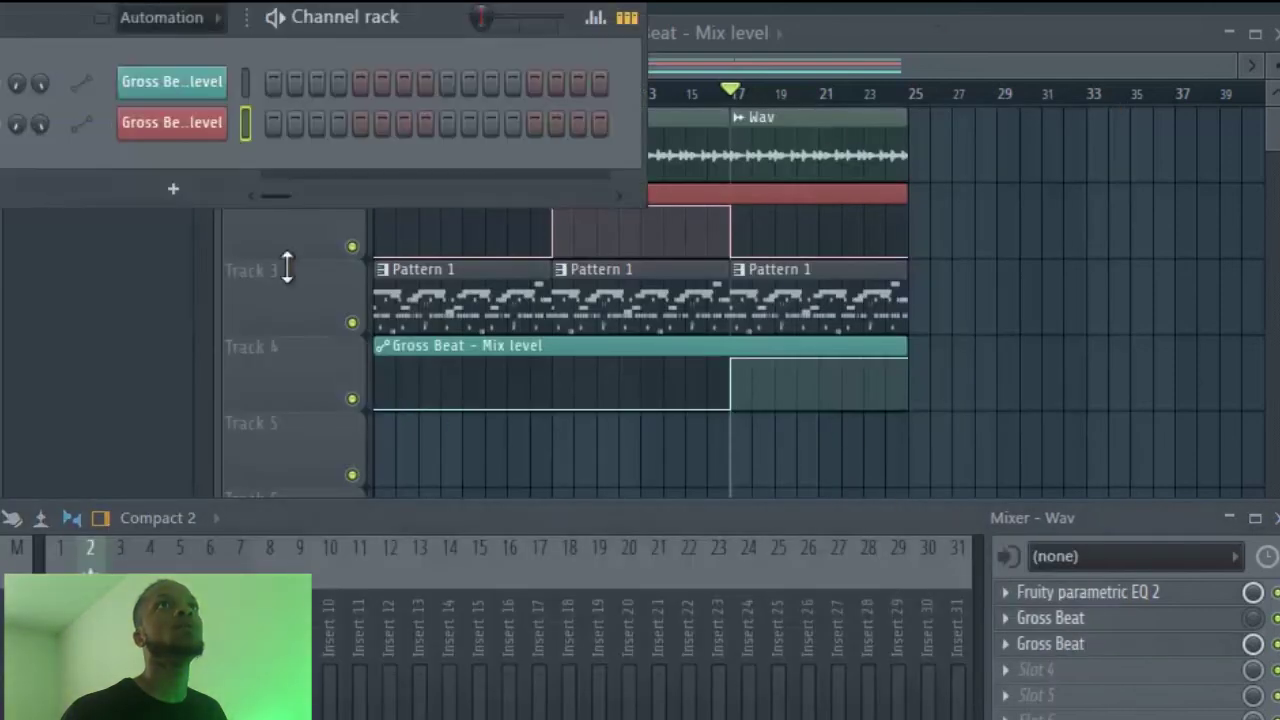
{"action": "right_click", "coordinate": [205, 123]}
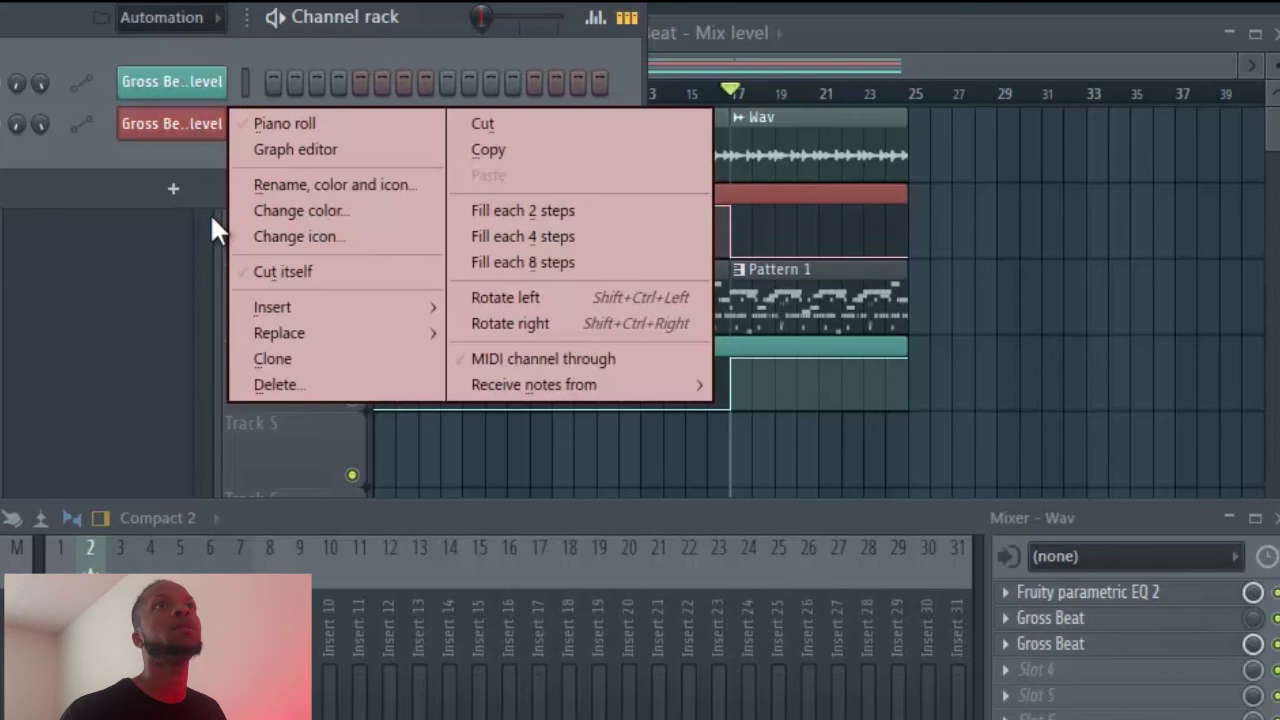
{"action": "left_click", "coordinate": [279, 386]}
{"action": "left_click", "coordinate": [705, 646]}
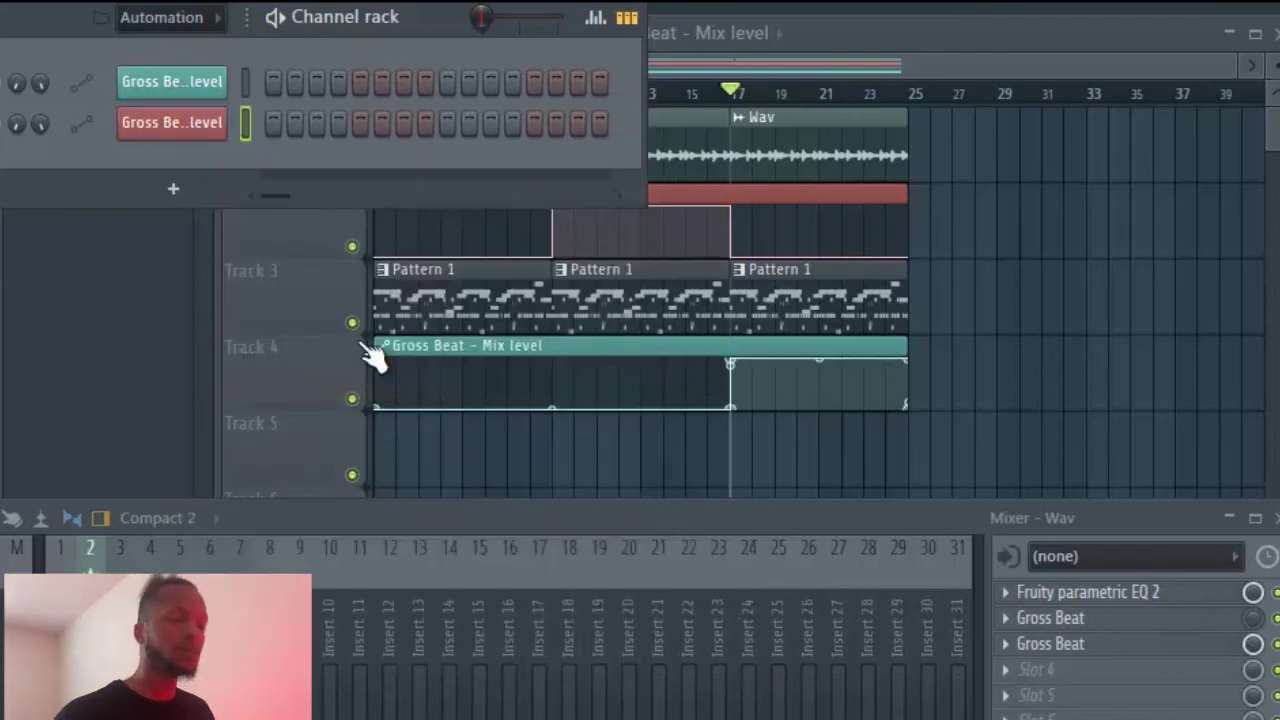
Move the red Gross Beat automation channel above the teal one and delete the teal channel.
{"action": "key", "text": "alt+Up"}
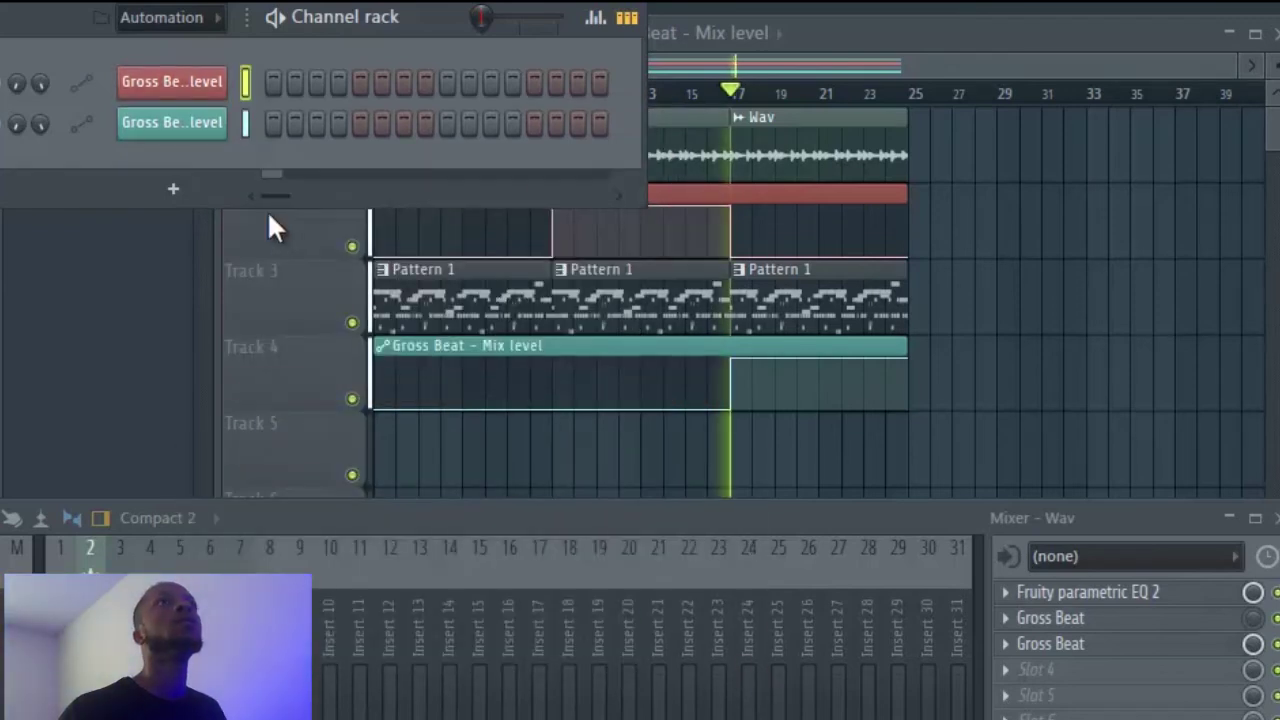
{"action": "right_click", "coordinate": [183, 122]}
{"action": "left_click", "coordinate": [324, 392]}
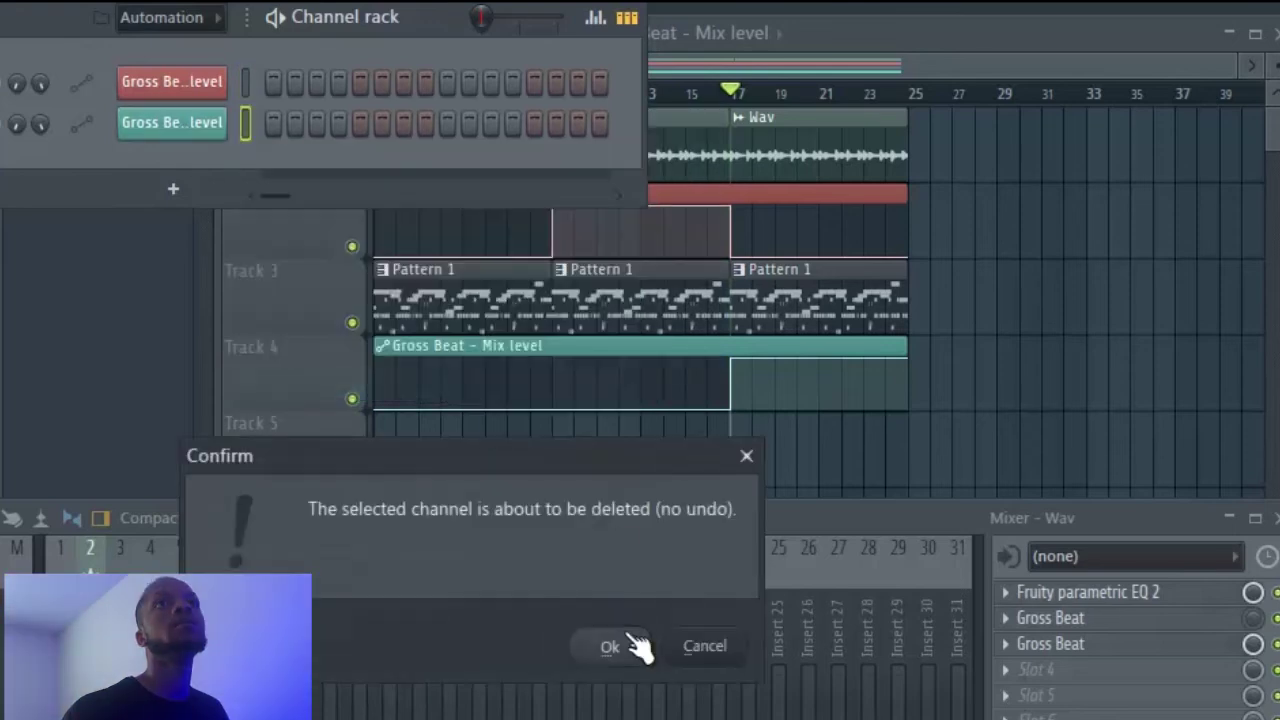
{"action": "left_click", "coordinate": [612, 646]}
Load the preset bank with the xtra time patterns into the slot 3 Gross Beat and open its window.
{"action": "left_click", "coordinate": [1030, 672]}
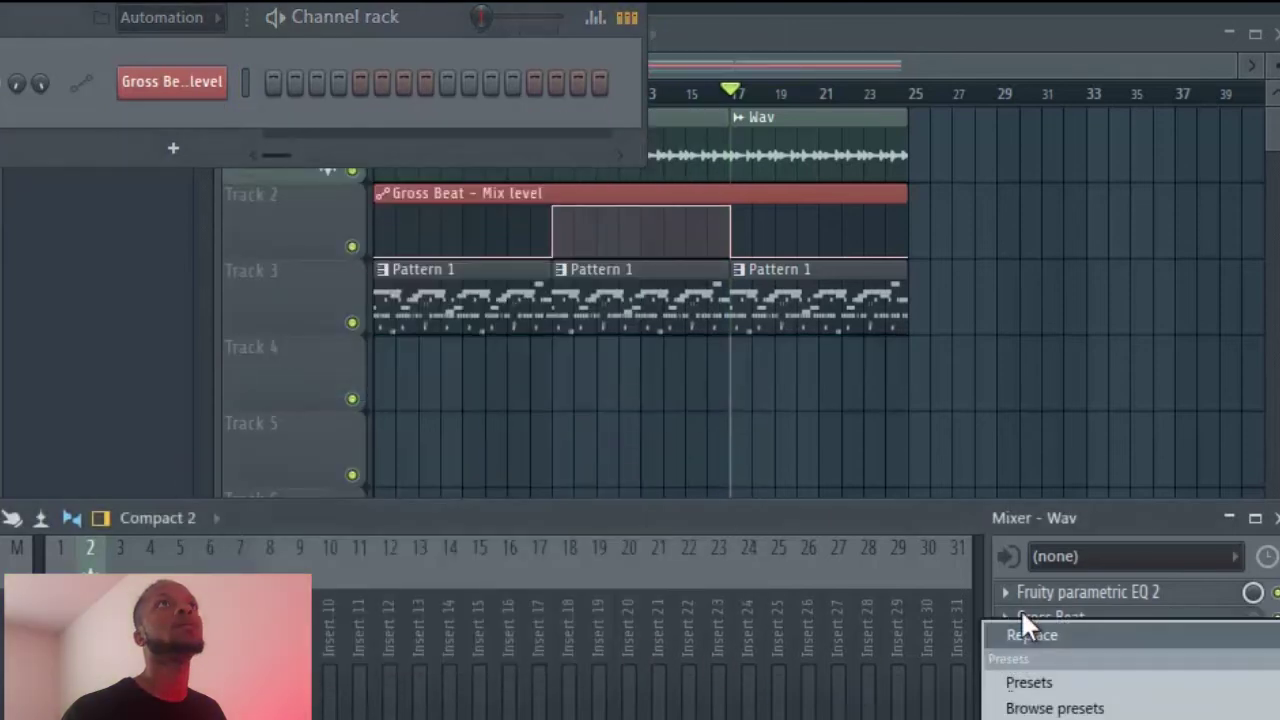
{"action": "mouse_move", "coordinate": [1023, 634]}
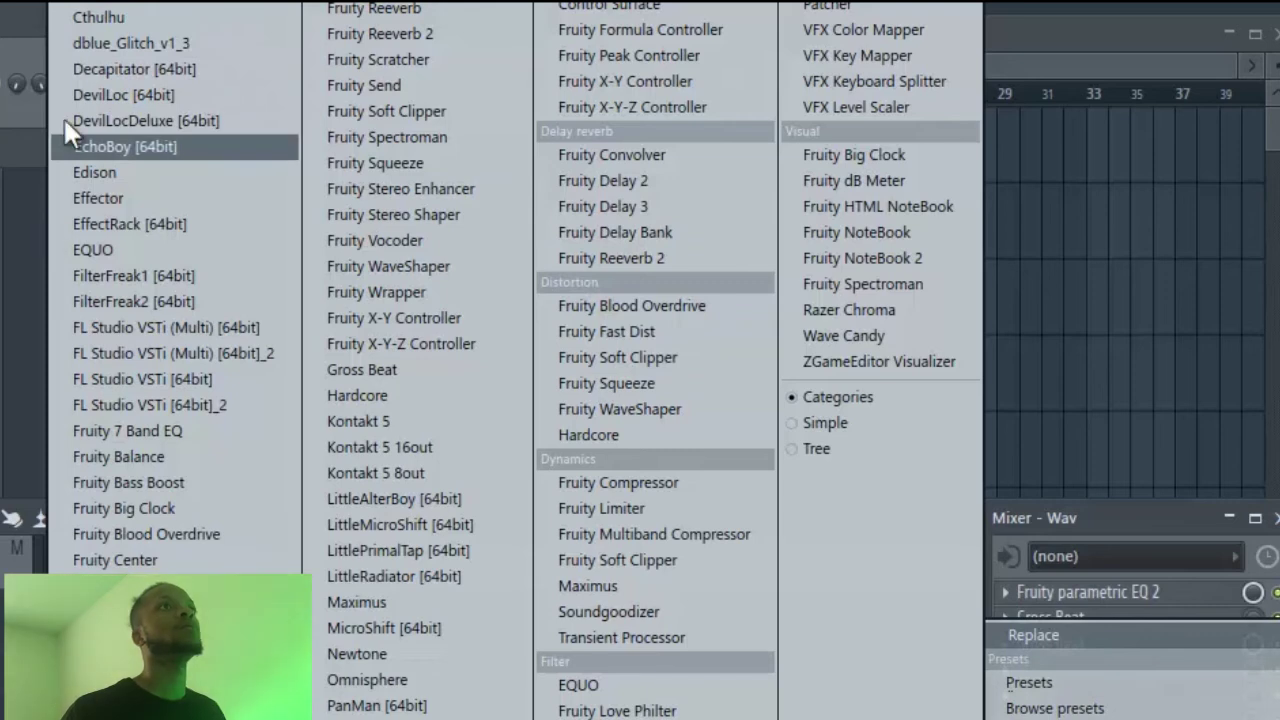
{"action": "left_click", "coordinate": [99, 3]}
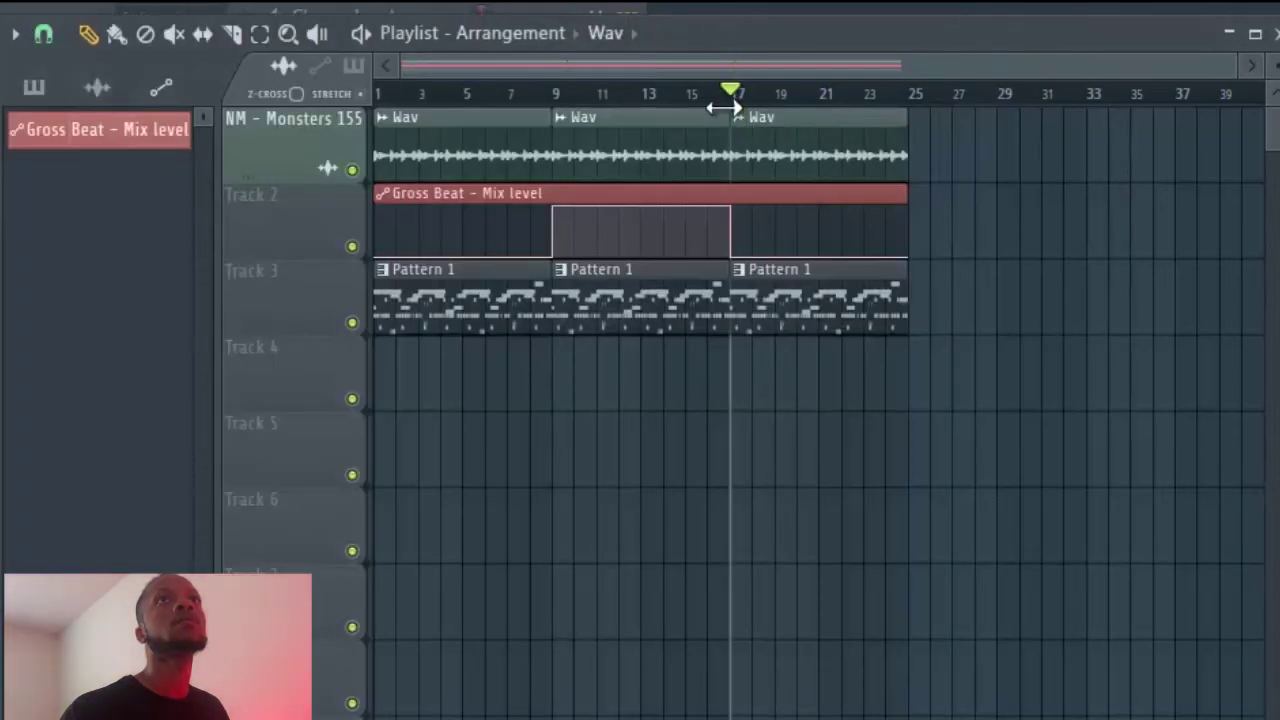
{"action": "key", "text": "F9"}
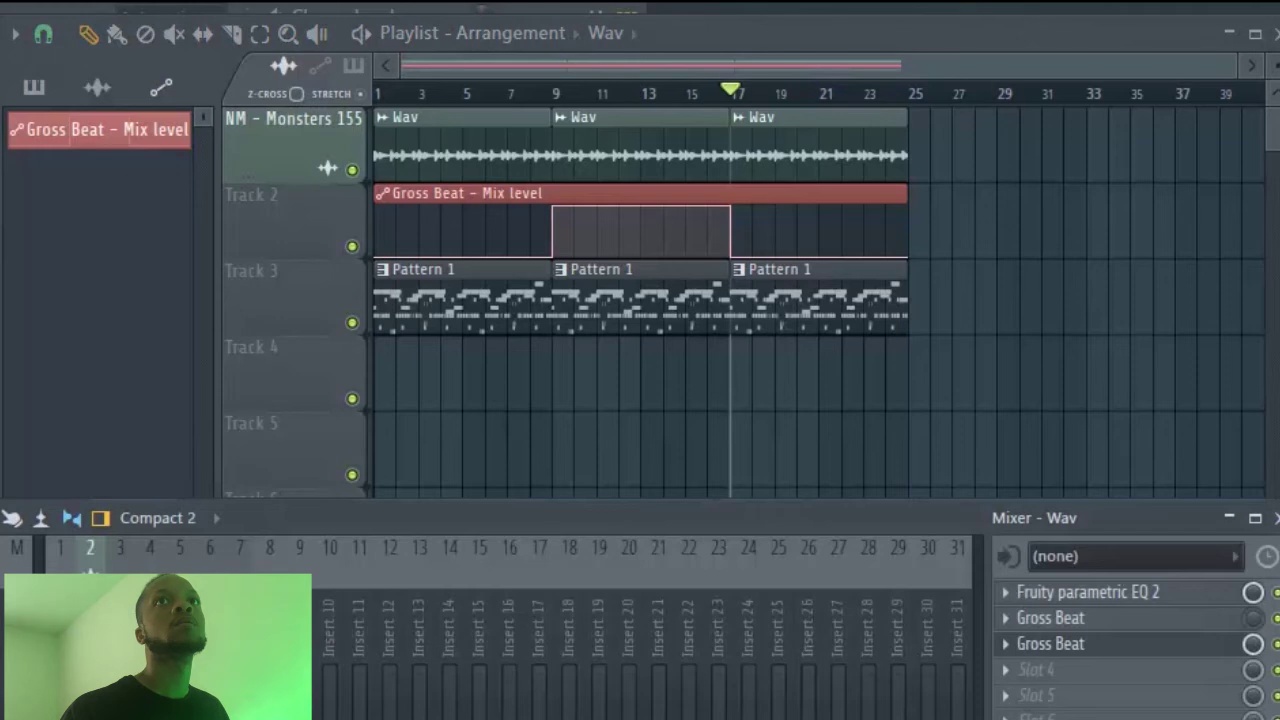
{"action": "left_click", "coordinate": [1166, 646]}
Audition the time patterns xtra7, xtra11, xtra 4, xtra1 and xtra9 from bar 17, and close the Gross Beat window.
{"action": "left_click", "coordinate": [208, 312]}
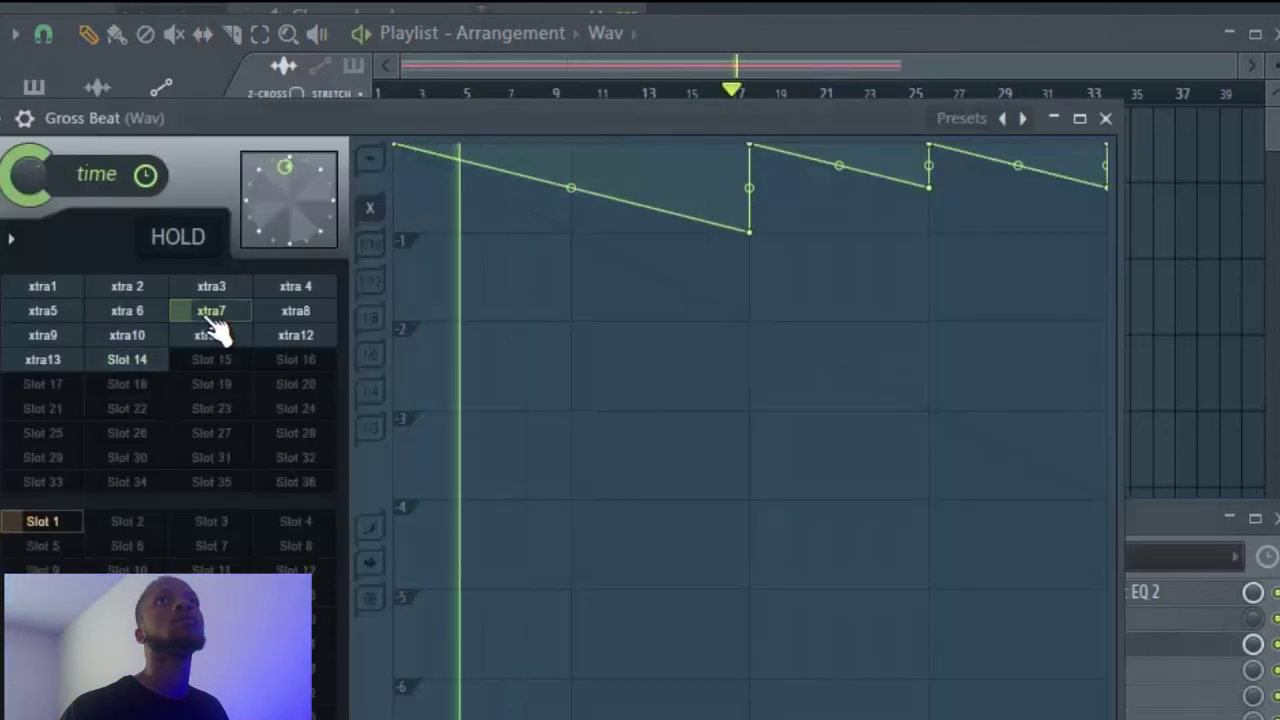
{"action": "left_click", "coordinate": [230, 336]}
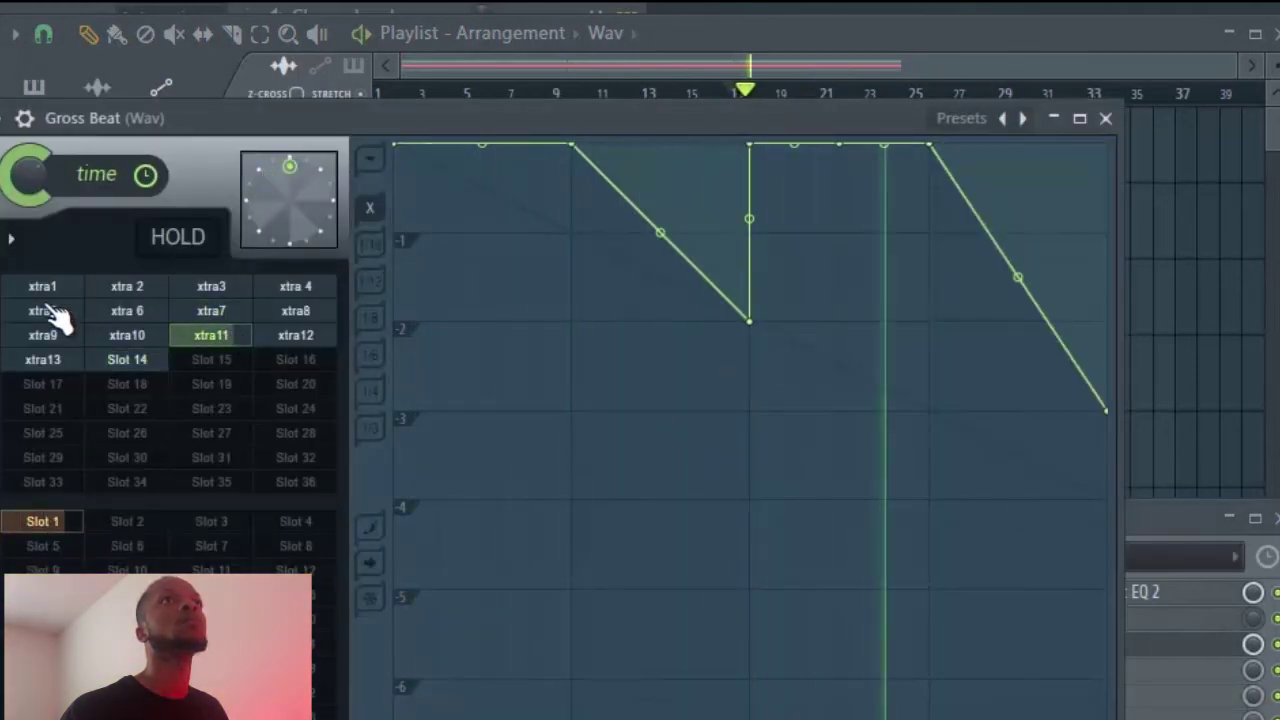
{"action": "key", "text": "space"}
{"action": "left_click", "coordinate": [281, 291]}
{"action": "key", "text": "space"}
{"action": "key", "text": "space"}
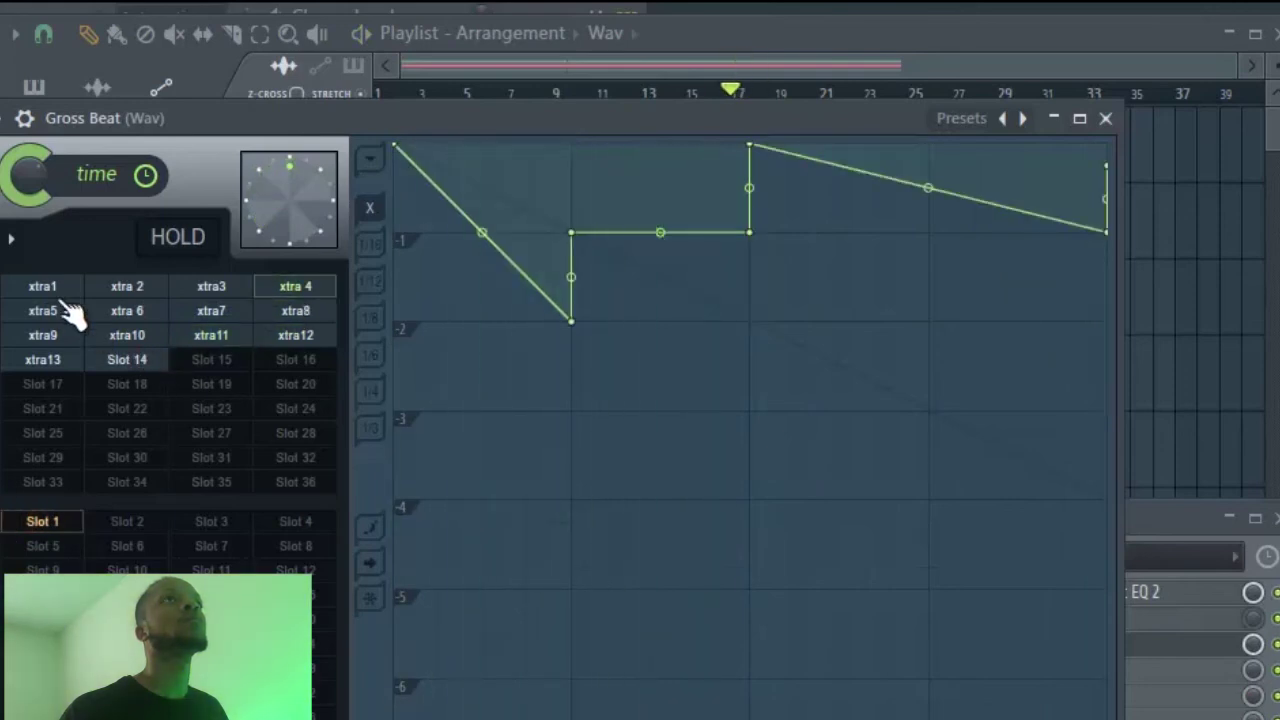
{"action": "left_click", "coordinate": [58, 293]}
{"action": "key", "text": "space"}
{"action": "key", "text": "space"}
{"action": "left_click", "coordinate": [73, 333]}
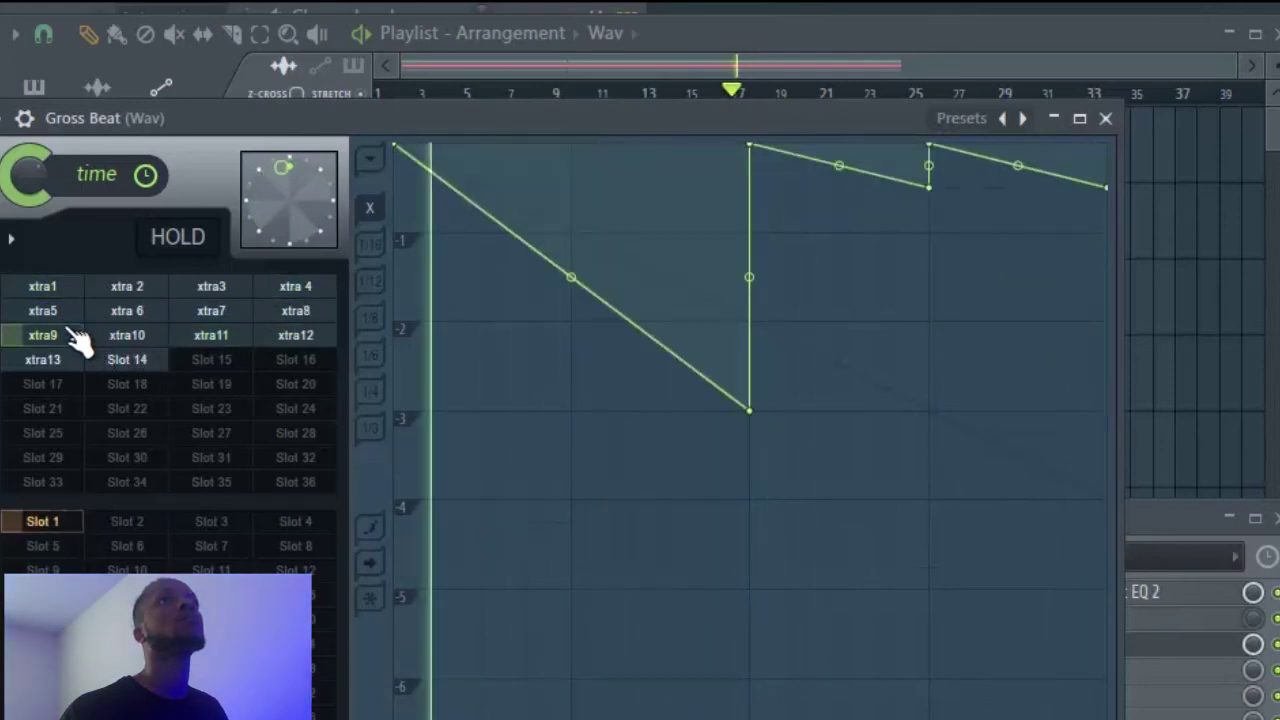
{"action": "left_click", "coordinate": [1106, 118]}
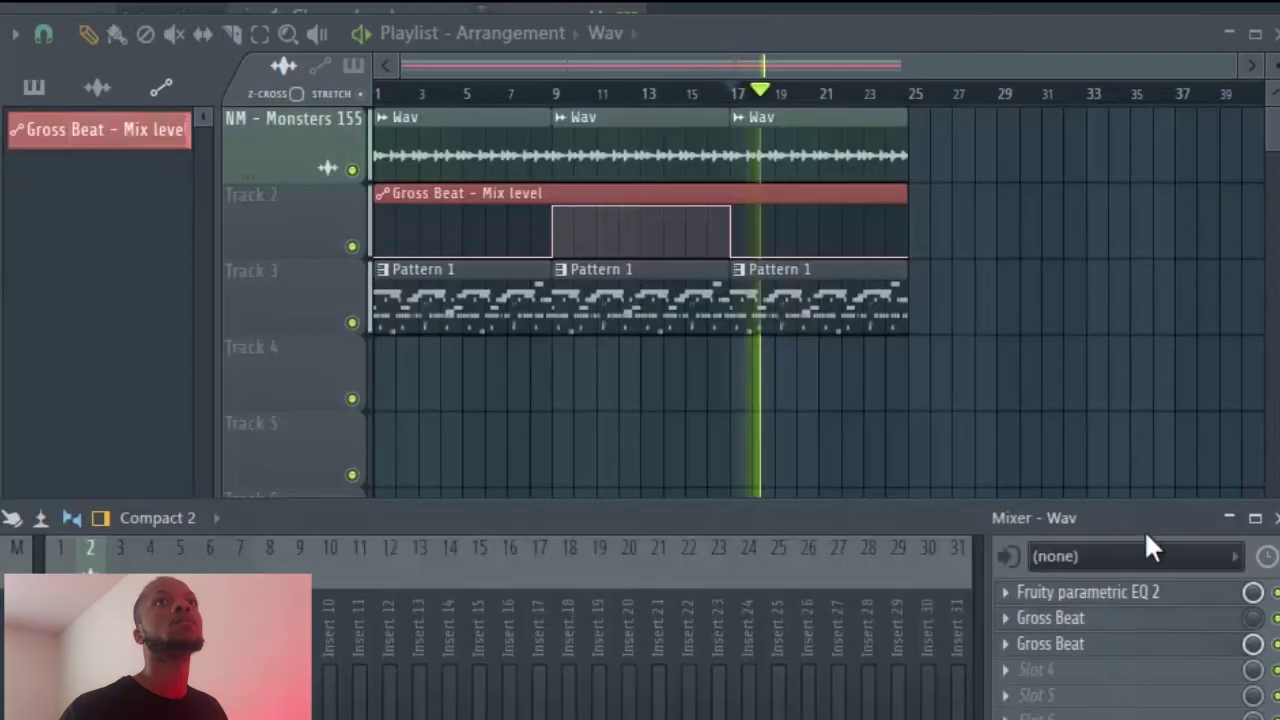
Load the ETrou - Glitch Bank preset into the slot 3 Gross Beat and open its window.
{"action": "left_click", "coordinate": [1006, 644]}
{"action": "mouse_move", "coordinate": [1025, 636]}
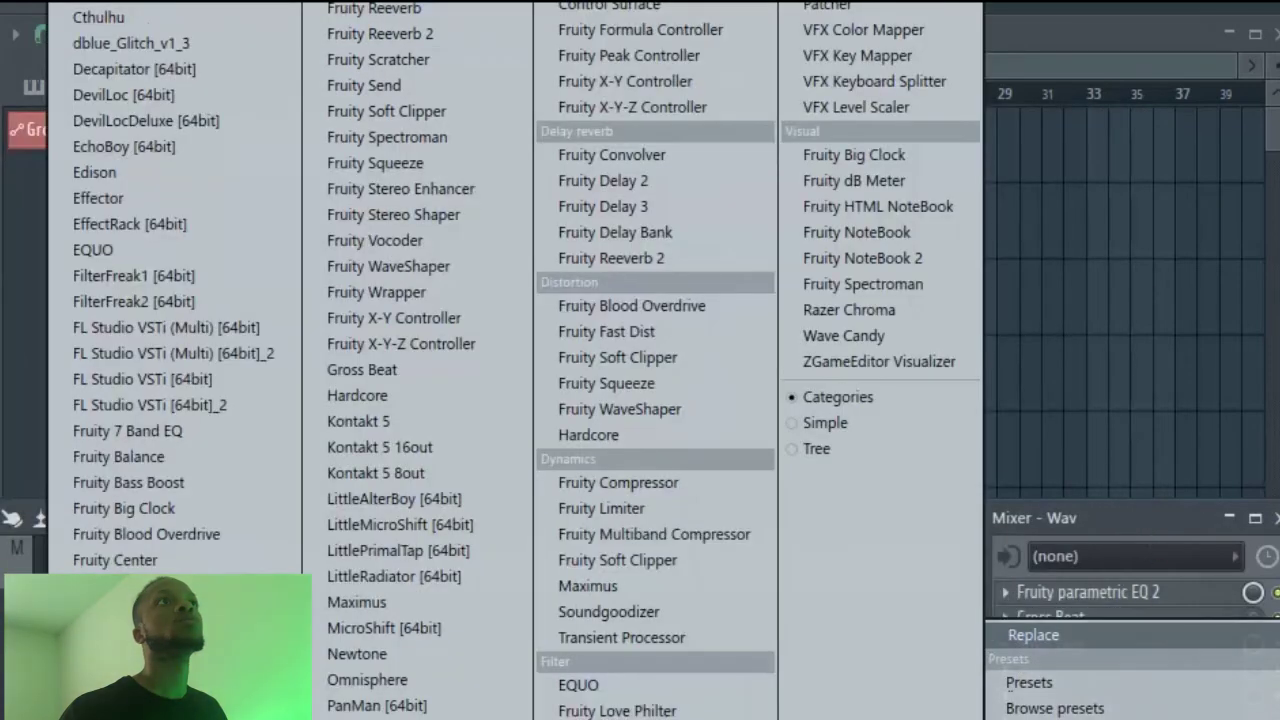
{"action": "left_click", "coordinate": [35, 438]}
{"action": "left_click_drag", "start_coordinate": [5, 425], "coordinate": [1050, 642]}
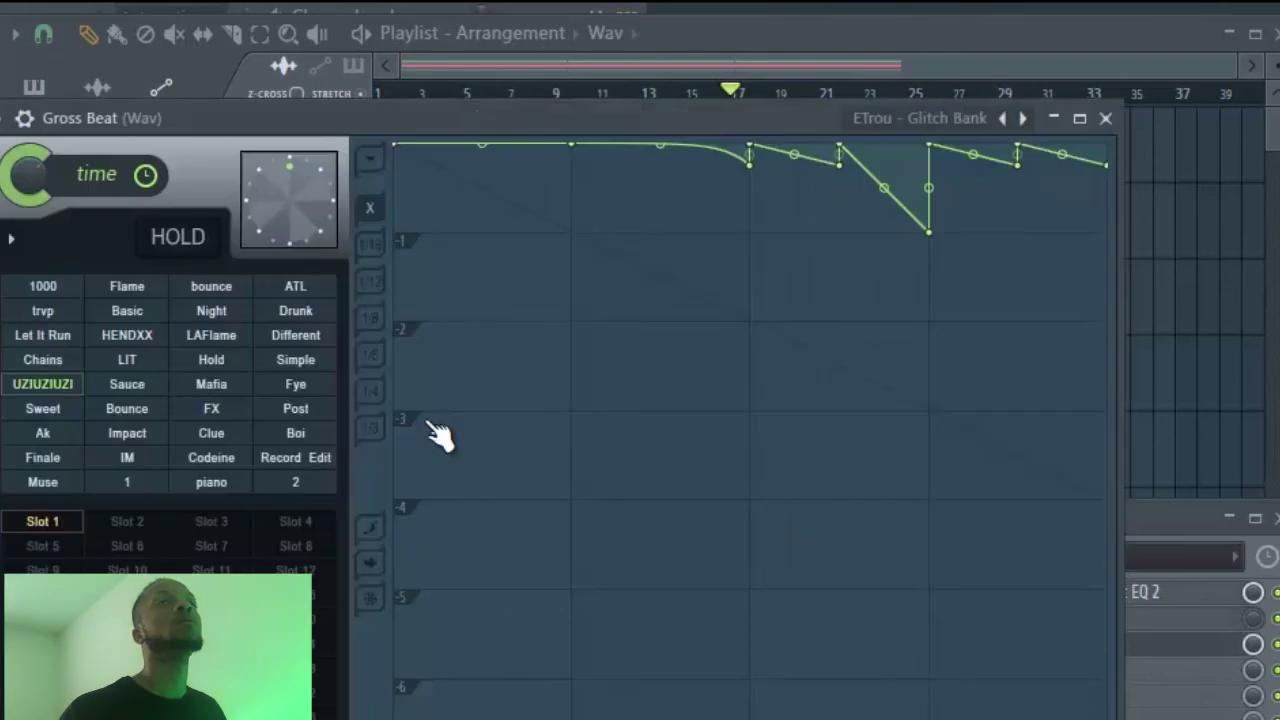
Audition the time patterns LAFlame, Drunk, Simple, UZIUZIUZI and Ak, settle on Impact, and close the Gross Beat window.
{"action": "left_click", "coordinate": [230, 338]}
{"action": "left_click", "coordinate": [300, 312]}
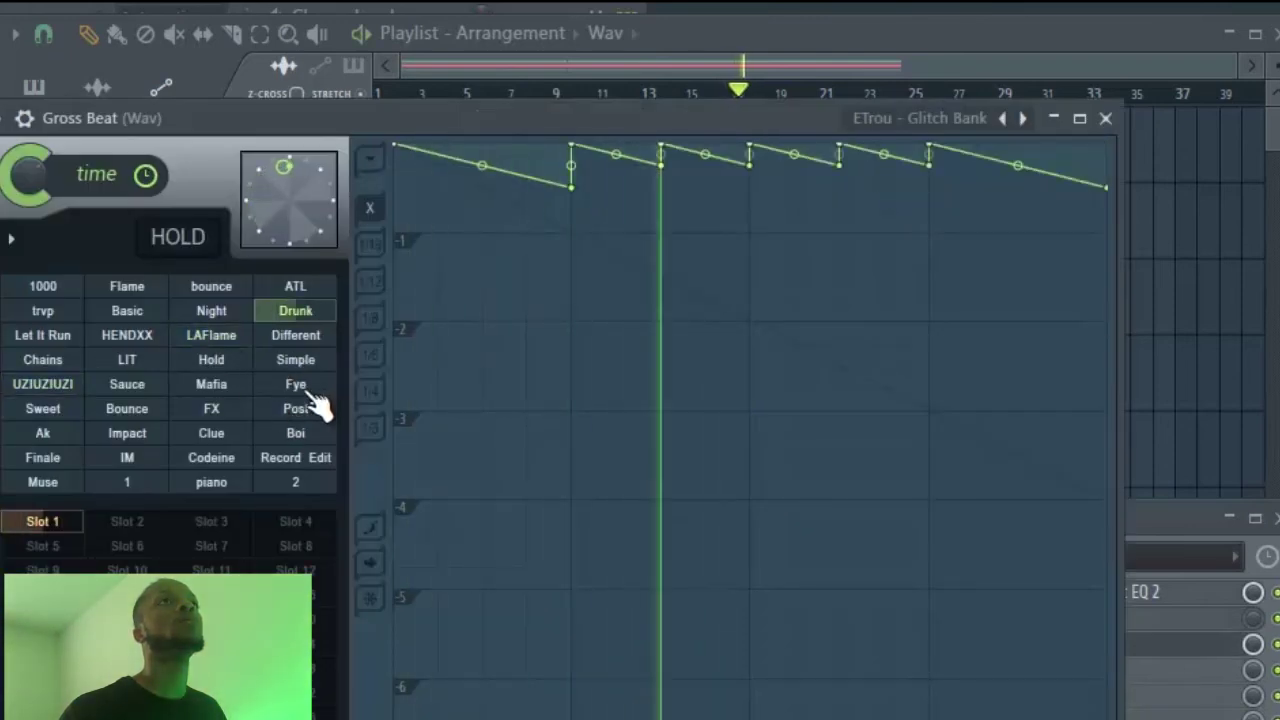
{"action": "left_click", "coordinate": [295, 359]}
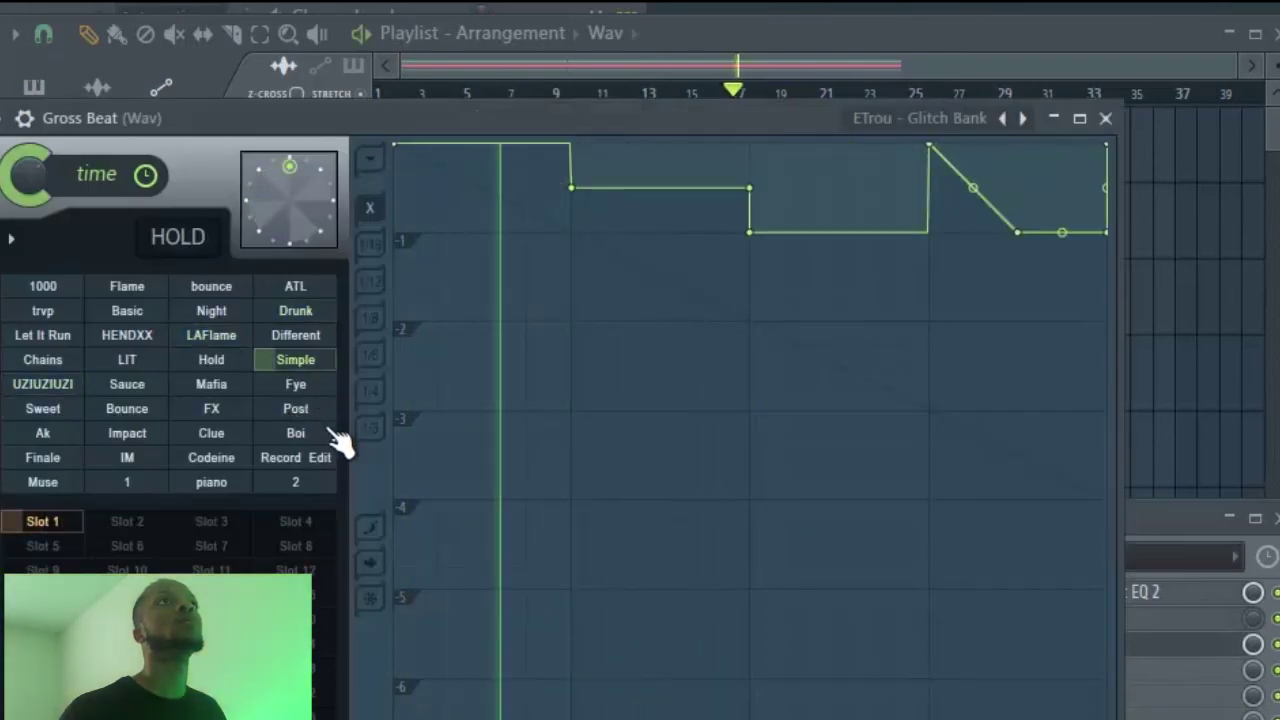
{"action": "left_click", "coordinate": [64, 388]}
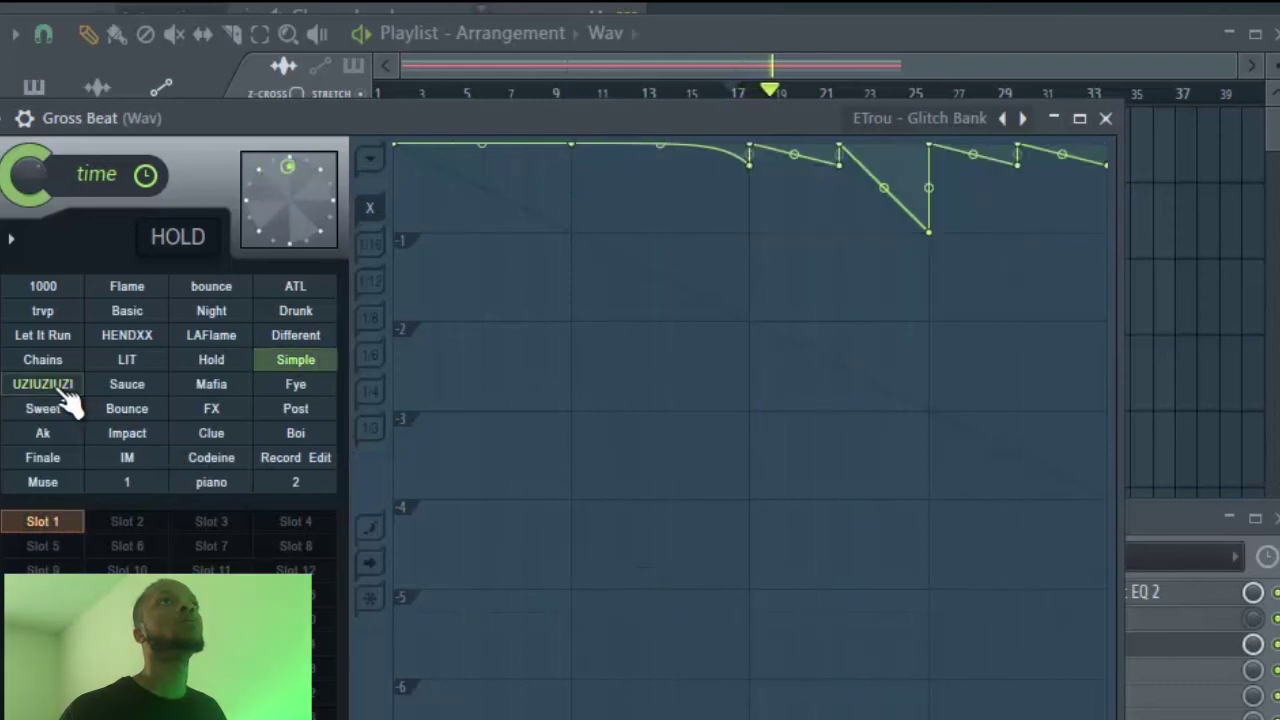
{"action": "left_click", "coordinate": [45, 441]}
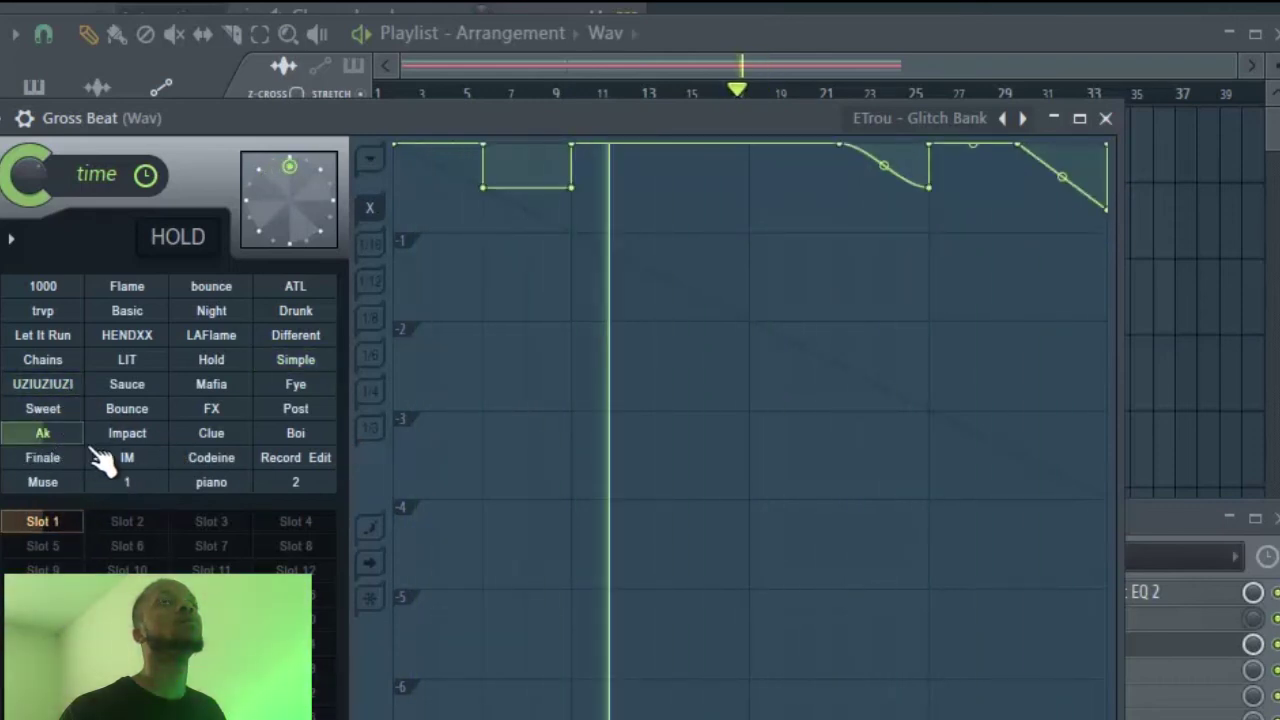
{"action": "left_click", "coordinate": [130, 438]}
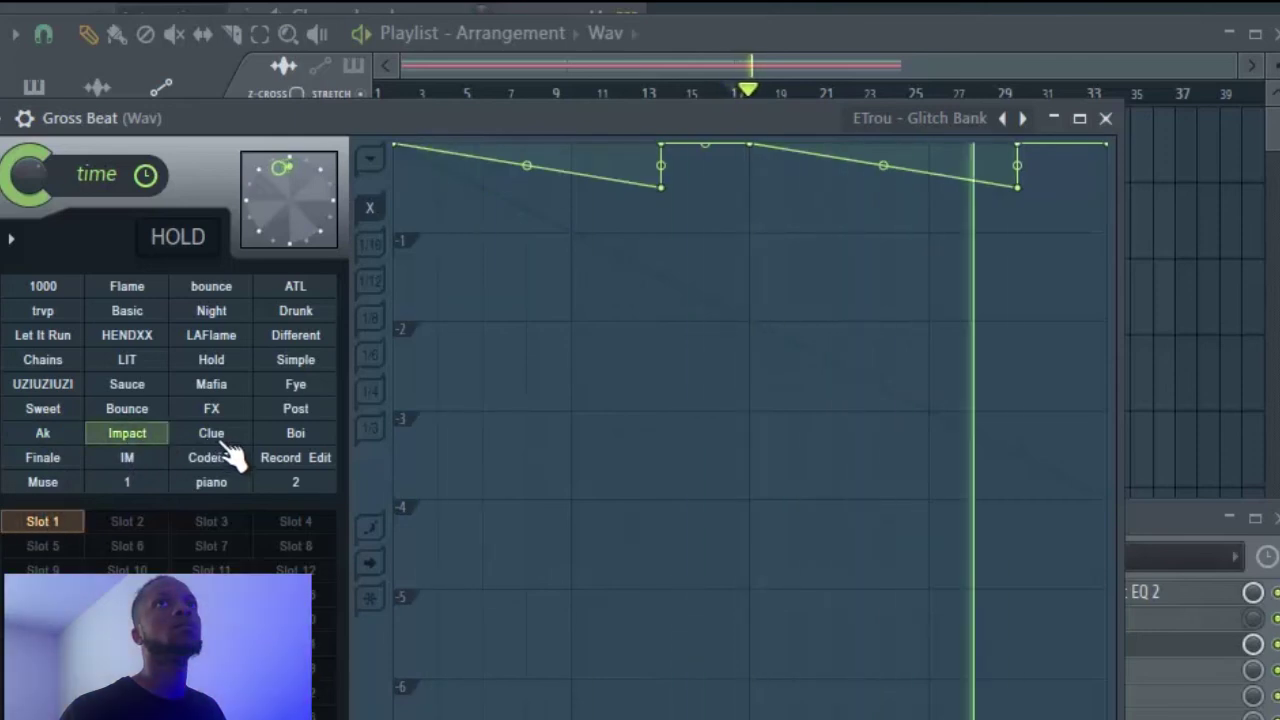
{"action": "left_click", "coordinate": [1105, 118]}
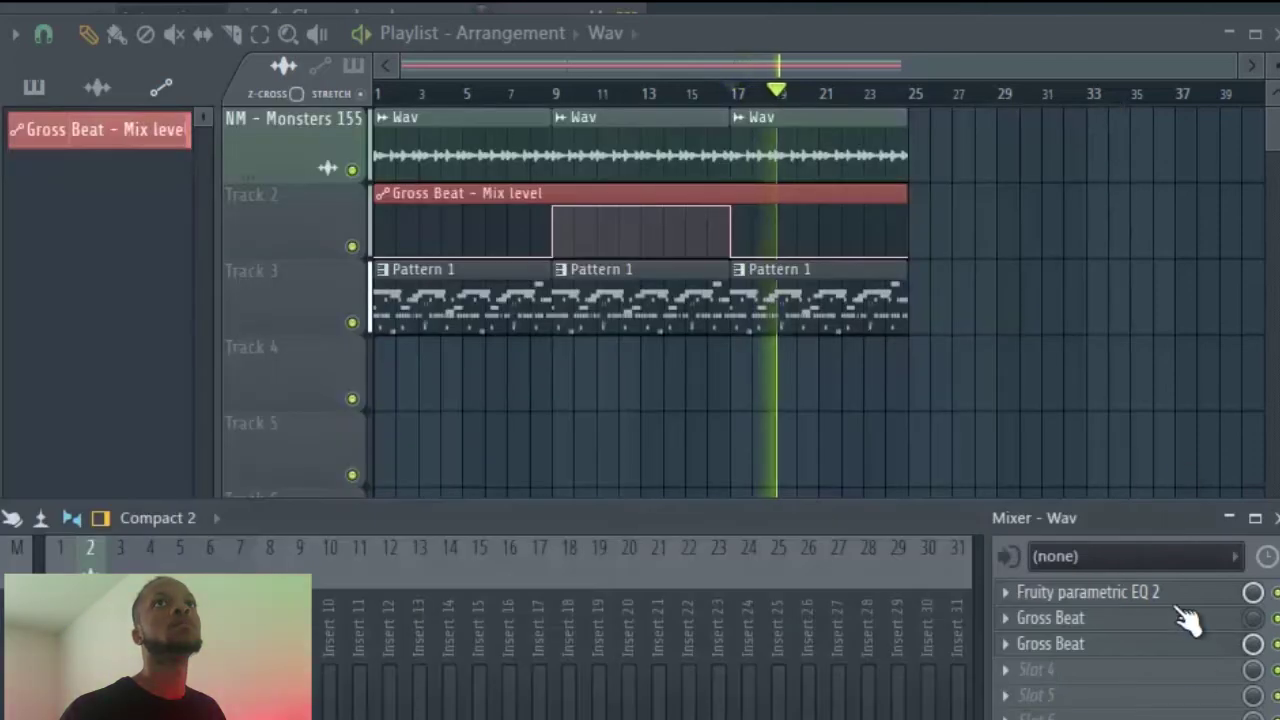
Create a mix level automation clip for the slot 3 Gross Beat and hold its curve at minimum from bar 1 to bar 17.
{"action": "right_click", "coordinate": [1252, 646]}
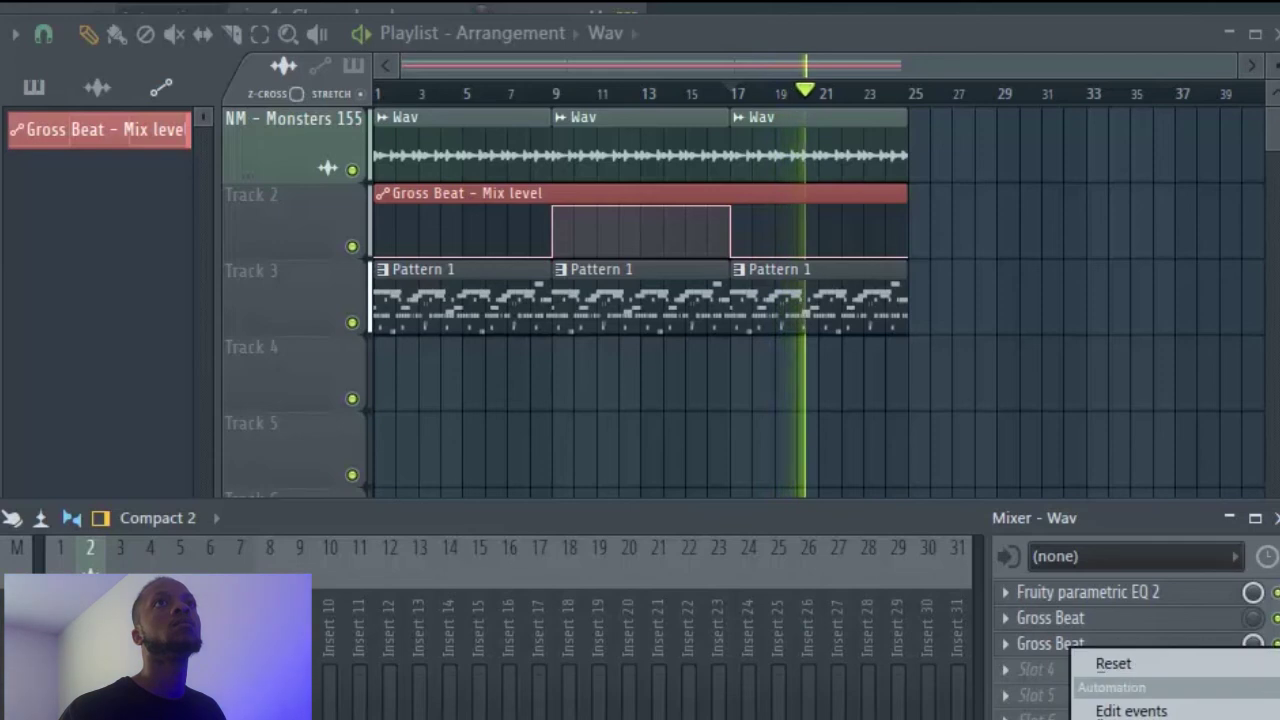
{"action": "left_click", "coordinate": [1150, 719]}
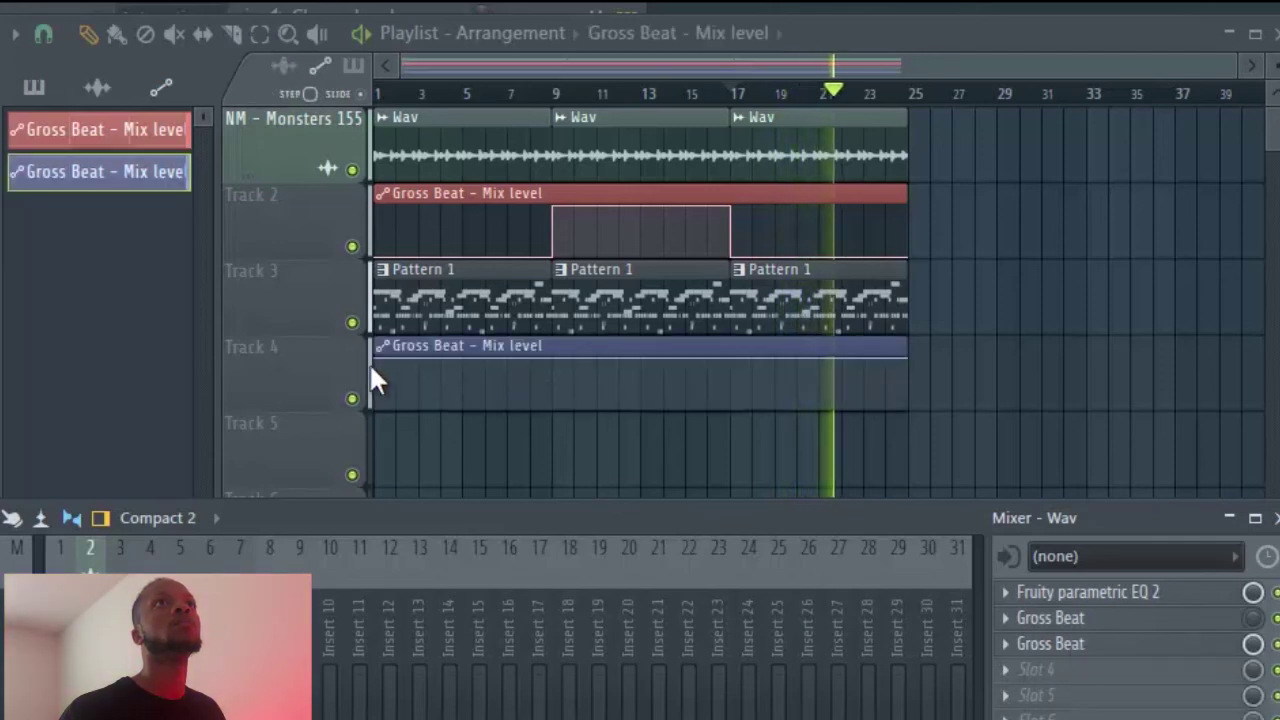
{"action": "left_click_drag", "start_coordinate": [384, 359], "coordinate": [378, 506]}
{"action": "right_click", "coordinate": [738, 398]}
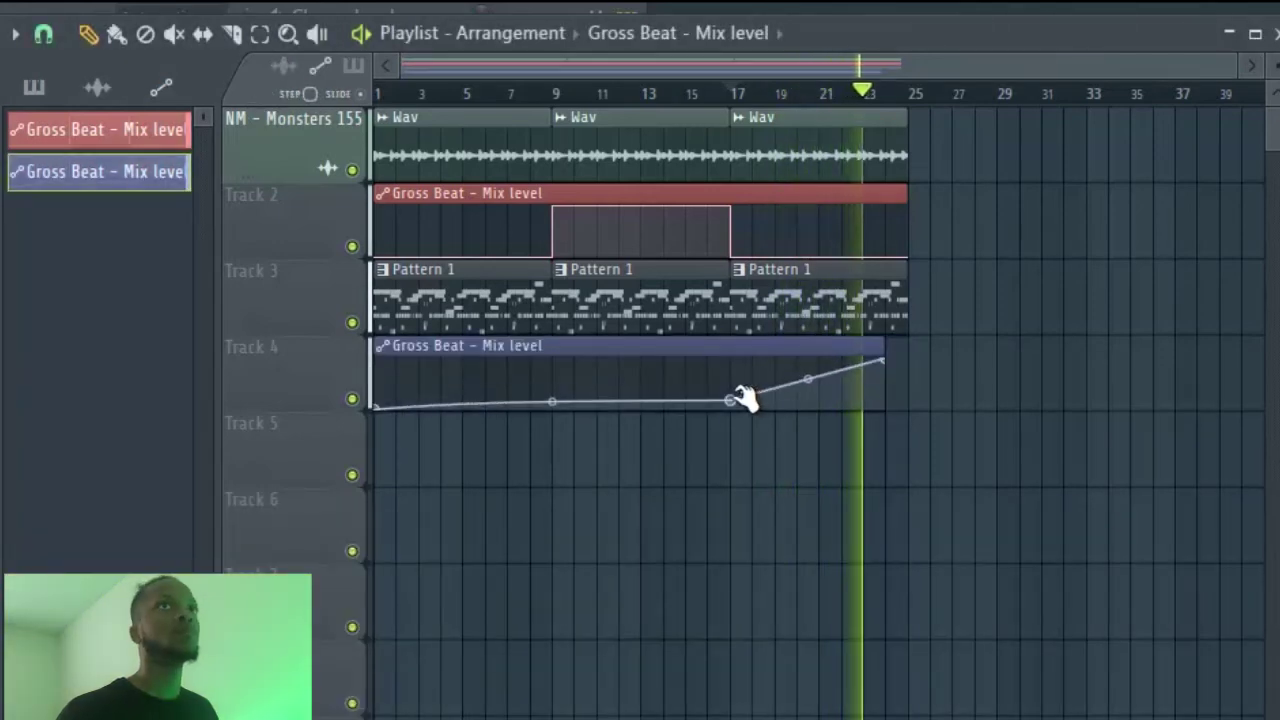
{"action": "left_click_drag", "start_coordinate": [738, 400], "coordinate": [731, 378]}
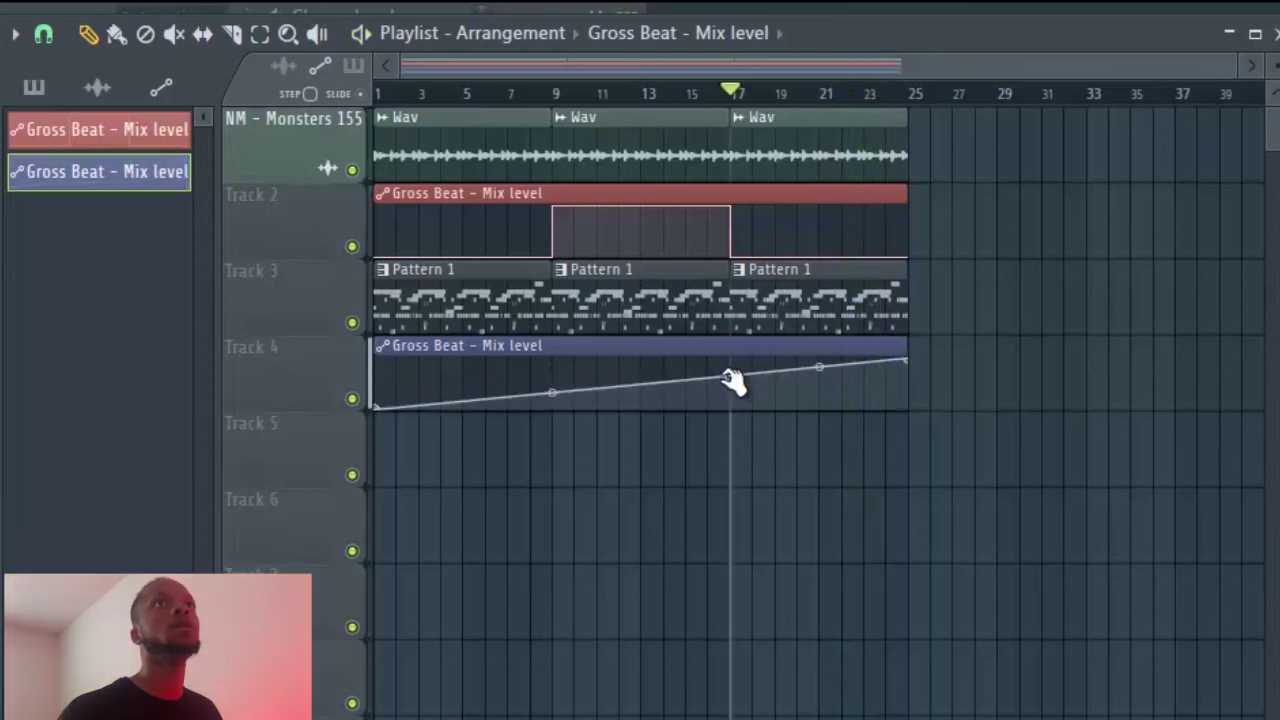
{"action": "left_click_drag", "start_coordinate": [731, 378], "coordinate": [745, 404]}
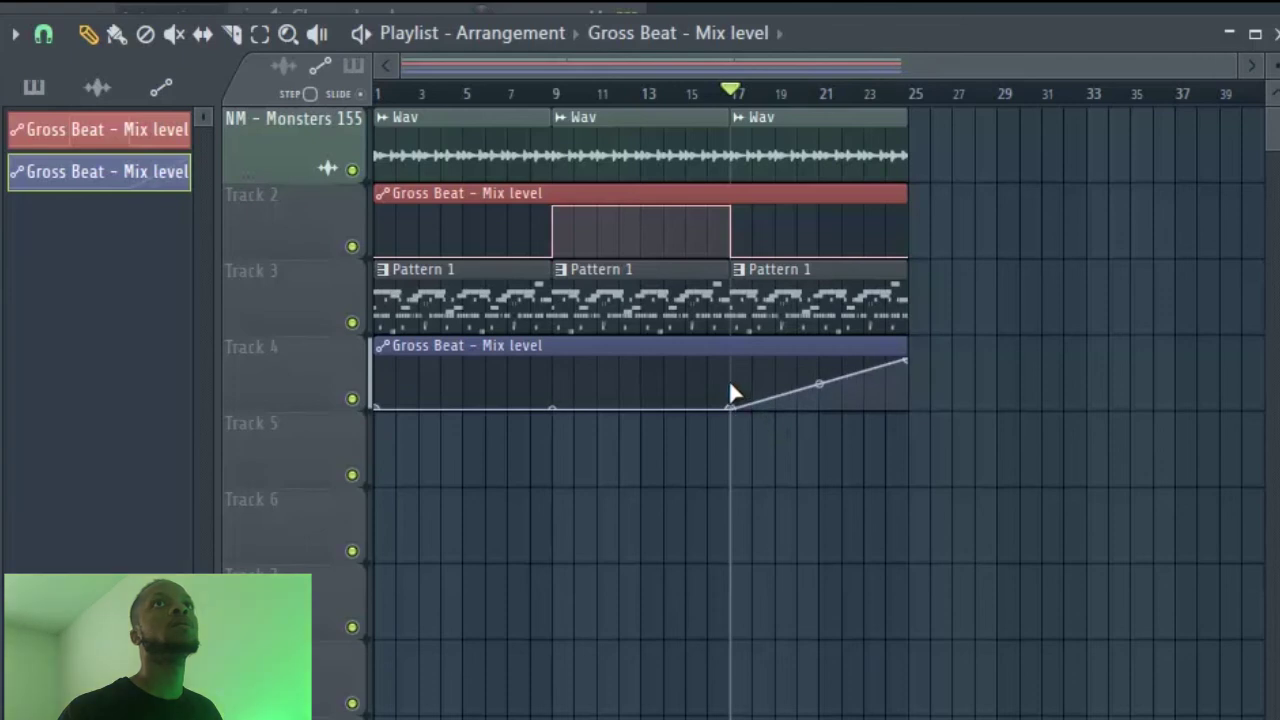
Make the blue Gross Beat automation jump to maximum at bar 17 and stay there to bar 25, and play from bar 1.
{"action": "key", "text": "space"}
{"action": "mouse_move", "coordinate": [908, 343]}
{"action": "left_mouse_down"}
{"action": "mouse_move", "coordinate": [930, 345]}
{"action": "mouse_move", "coordinate": [902, 355]}
{"action": "left_mouse_up"}
{"action": "right_click", "coordinate": [909, 386]}
{"action": "left_click", "coordinate": [377, 94]}
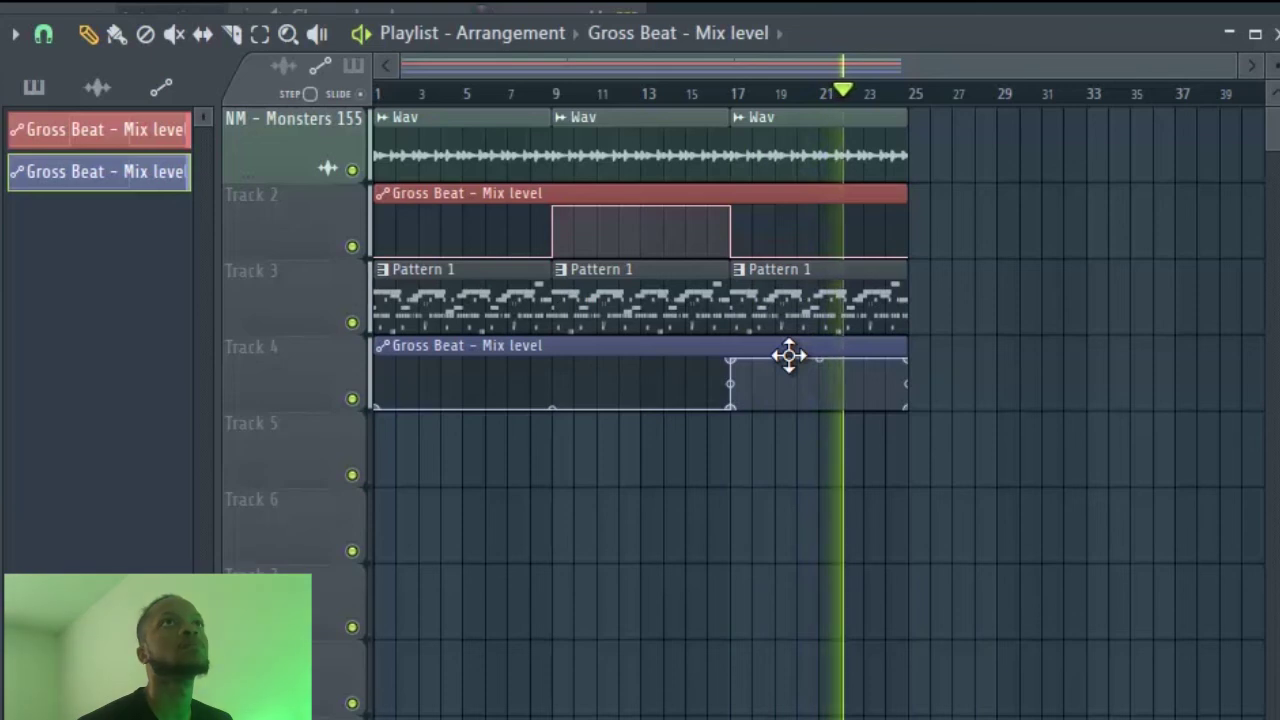
Insert an empty track above the blue Gross Beat automation and delete the Pattern 1 clip at bar 1.
{"action": "right_click", "coordinate": [333, 350]}
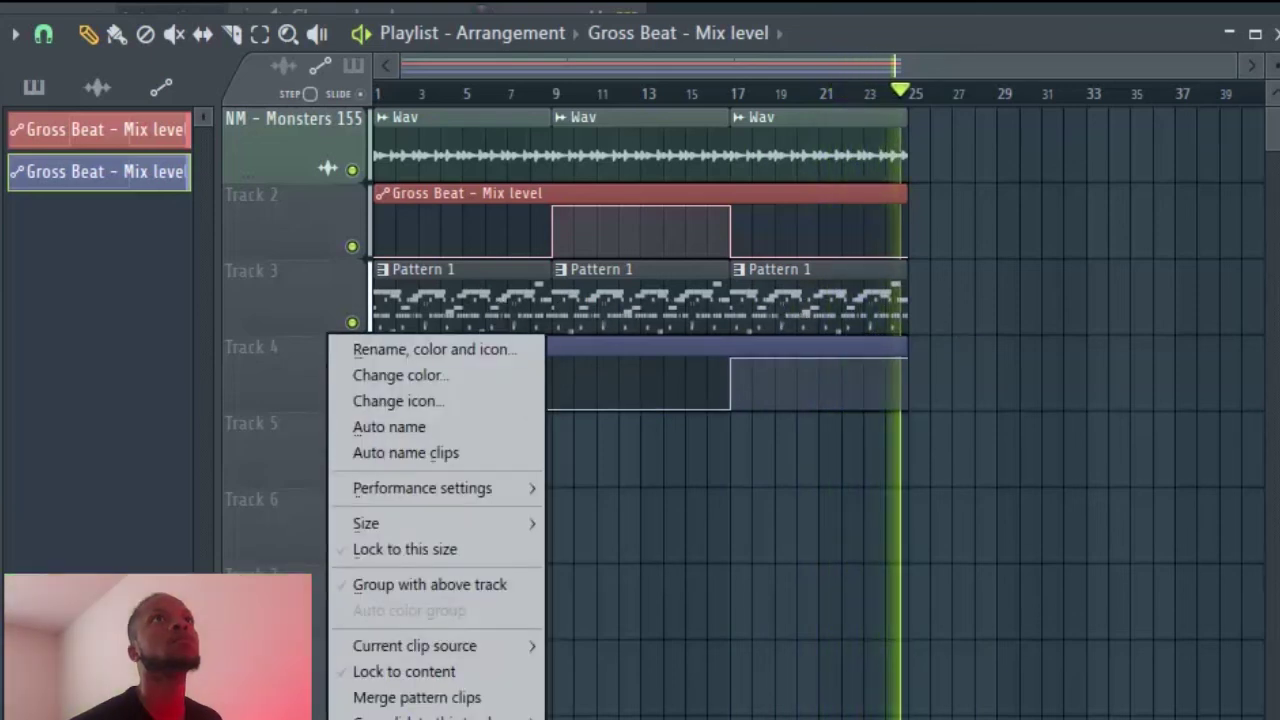
{"action": "left_click", "coordinate": [365, 718]}
{"action": "right_click", "coordinate": [449, 306]}
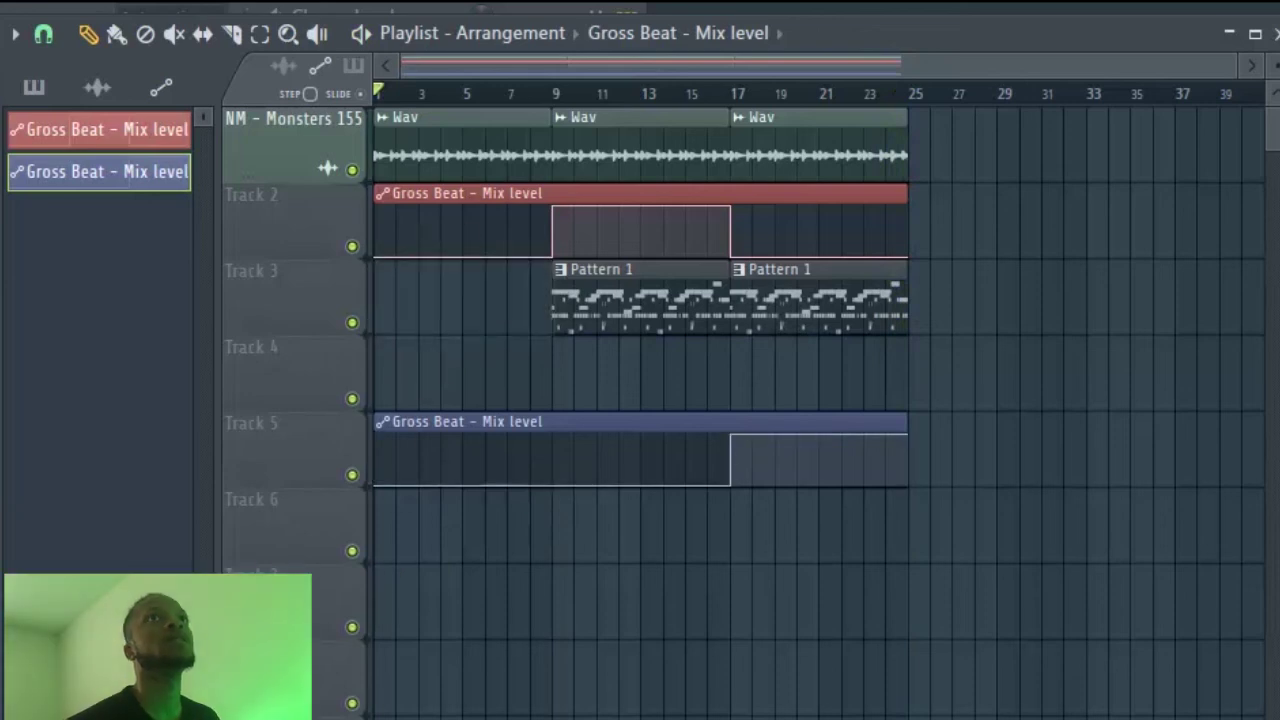
Clone Pattern 1 and place the copy on Track 4 at bar 1.
{"action": "left_click", "coordinate": [780, 33]}
{"action": "left_click", "coordinate": [815, 236]}
{"action": "left_click_drag", "start_coordinate": [486, 397], "coordinate": [400, 397]}
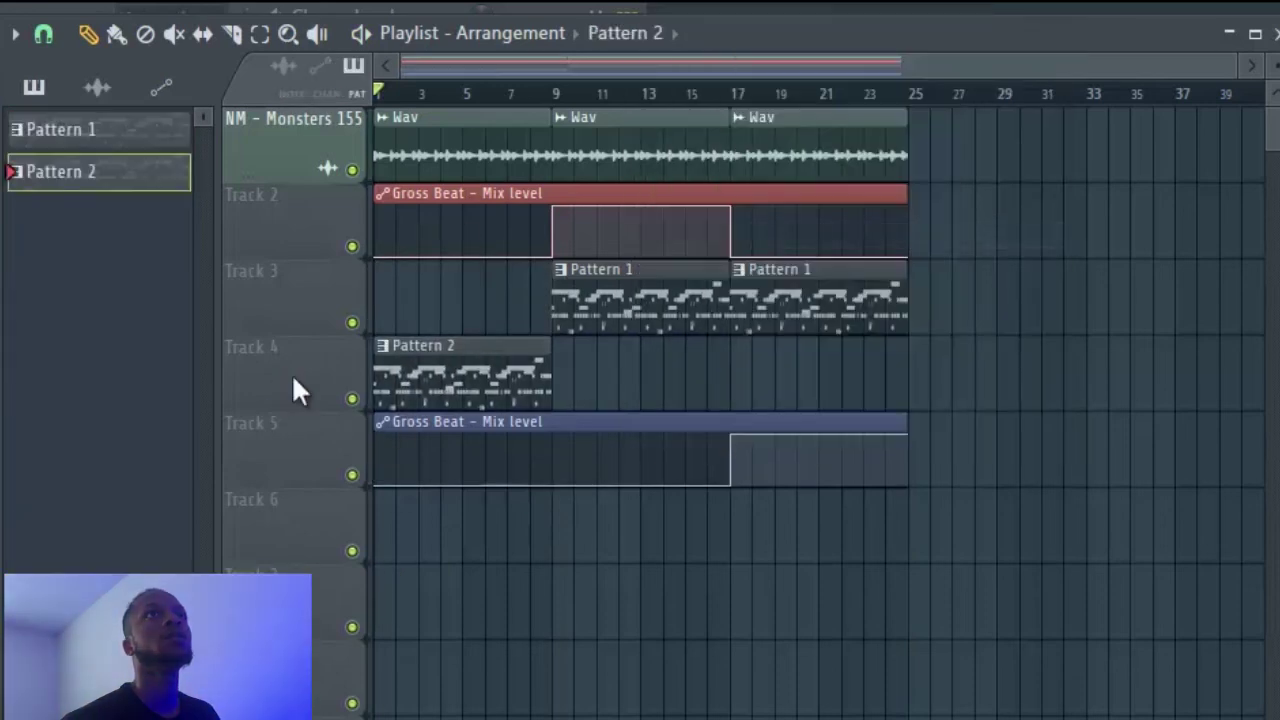
Clear the Denim Kick notes from Pattern 2, close the piano roll and play the arrangement.
{"action": "key", "text": "F6"}
{"action": "left_click", "coordinate": [318, 320]}
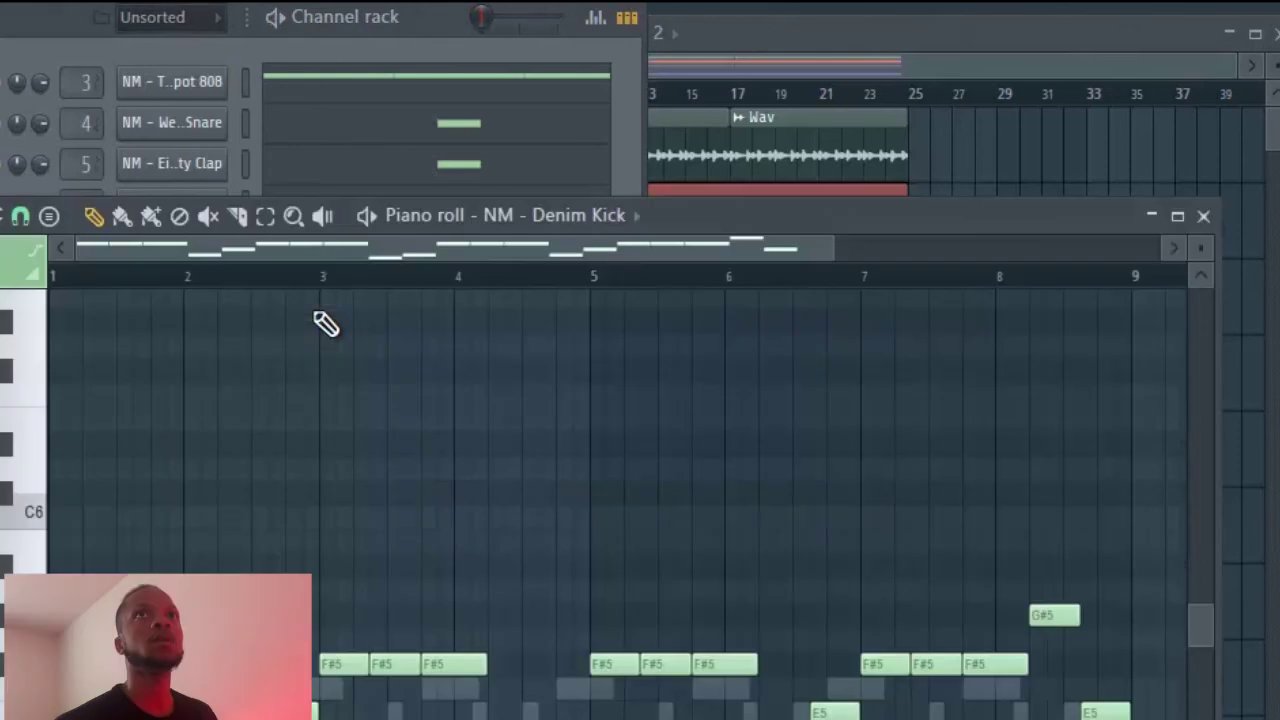
{"action": "key", "text": "space"}
{"action": "left_click", "coordinate": [1203, 215]}
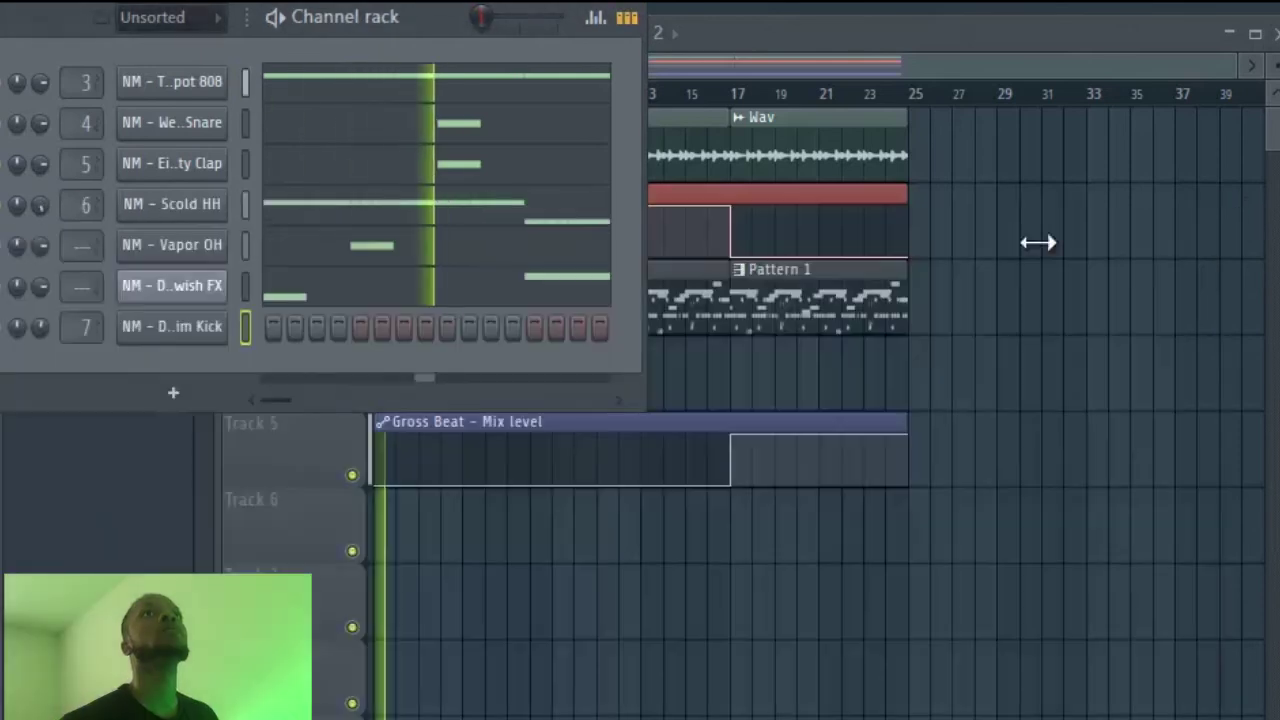
{"action": "left_click", "coordinate": [868, 30]}
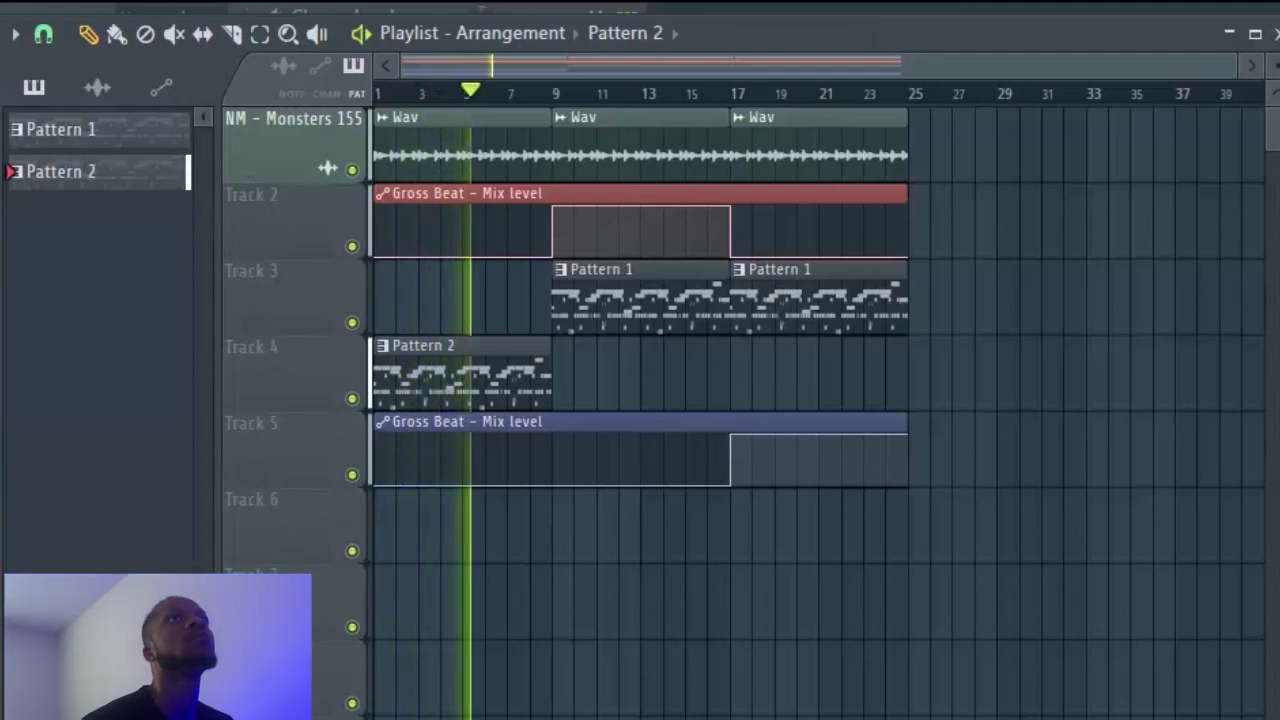
Auto-name the first playlist track after its Wav clip and restart playback of the arrangement.
{"action": "right_click", "coordinate": [336, 112]}
{"action": "left_click", "coordinate": [385, 218]}
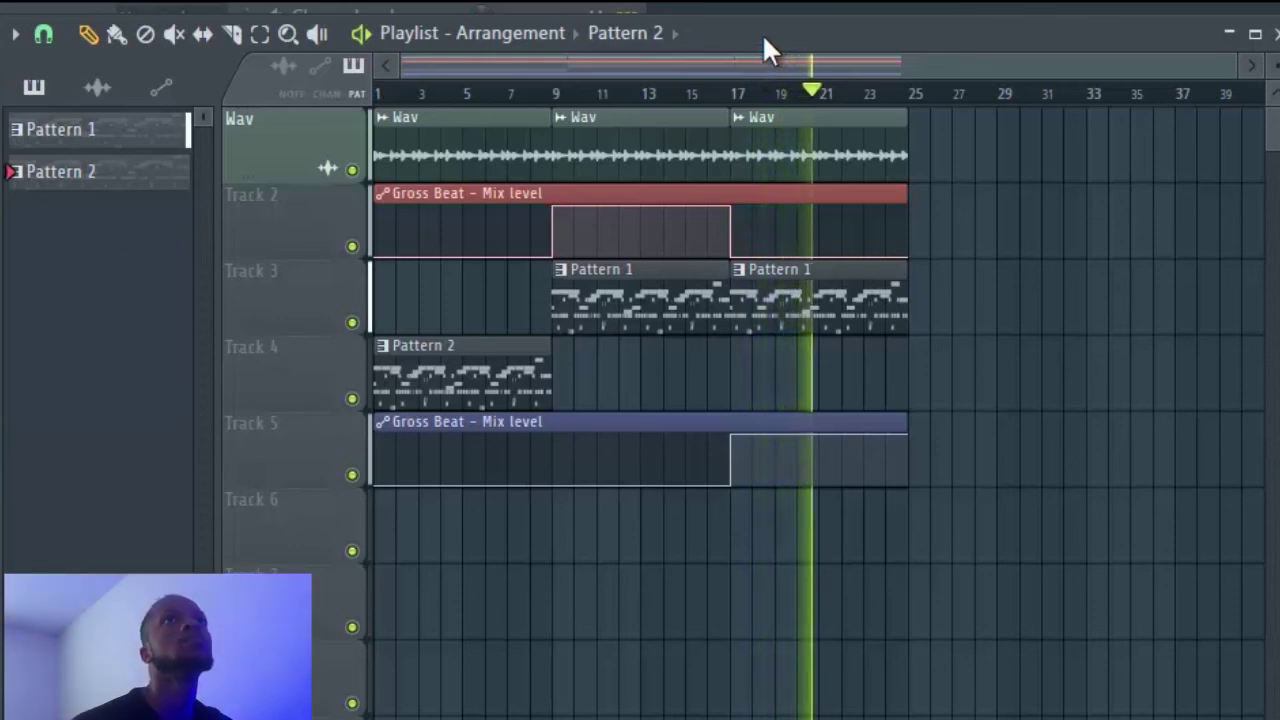
{"action": "key", "text": "space"}
{"action": "key", "text": "space"}
Try raising the Teapot 808 notes in bar 2 during repeated playback and return them to their original pitch.
{"action": "key", "text": "F6"}
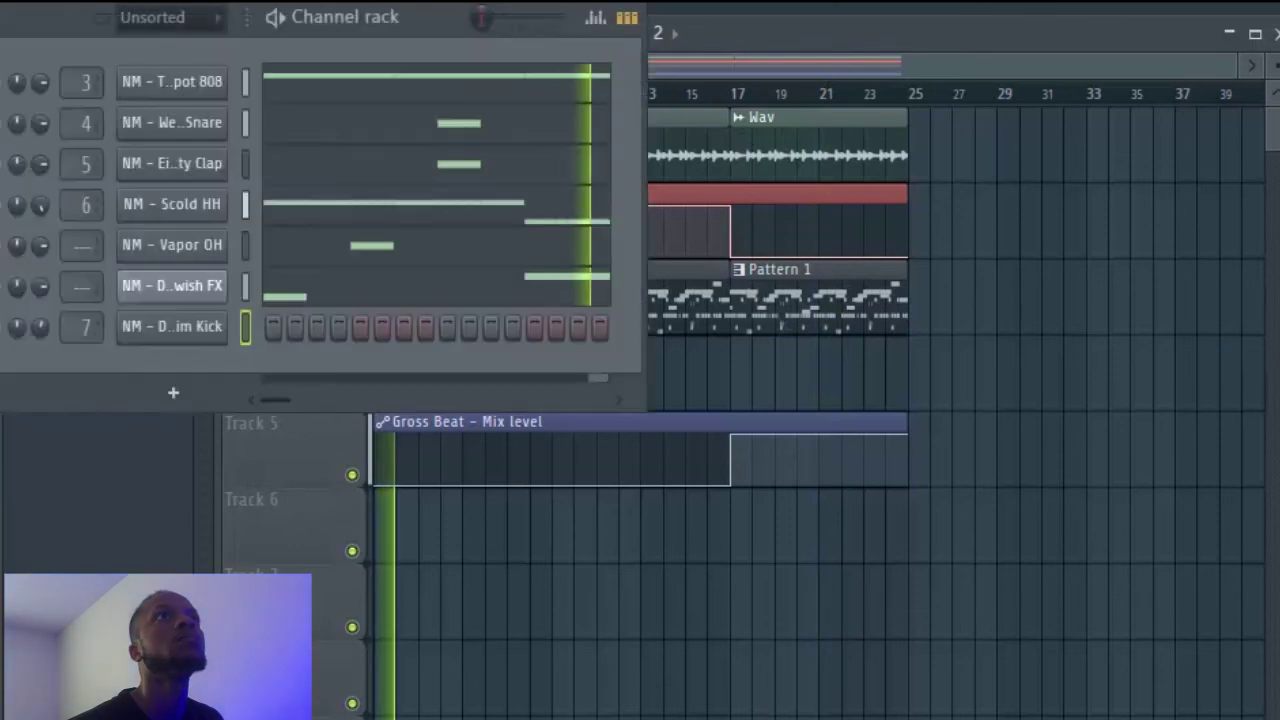
{"action": "left_click", "coordinate": [335, 90]}
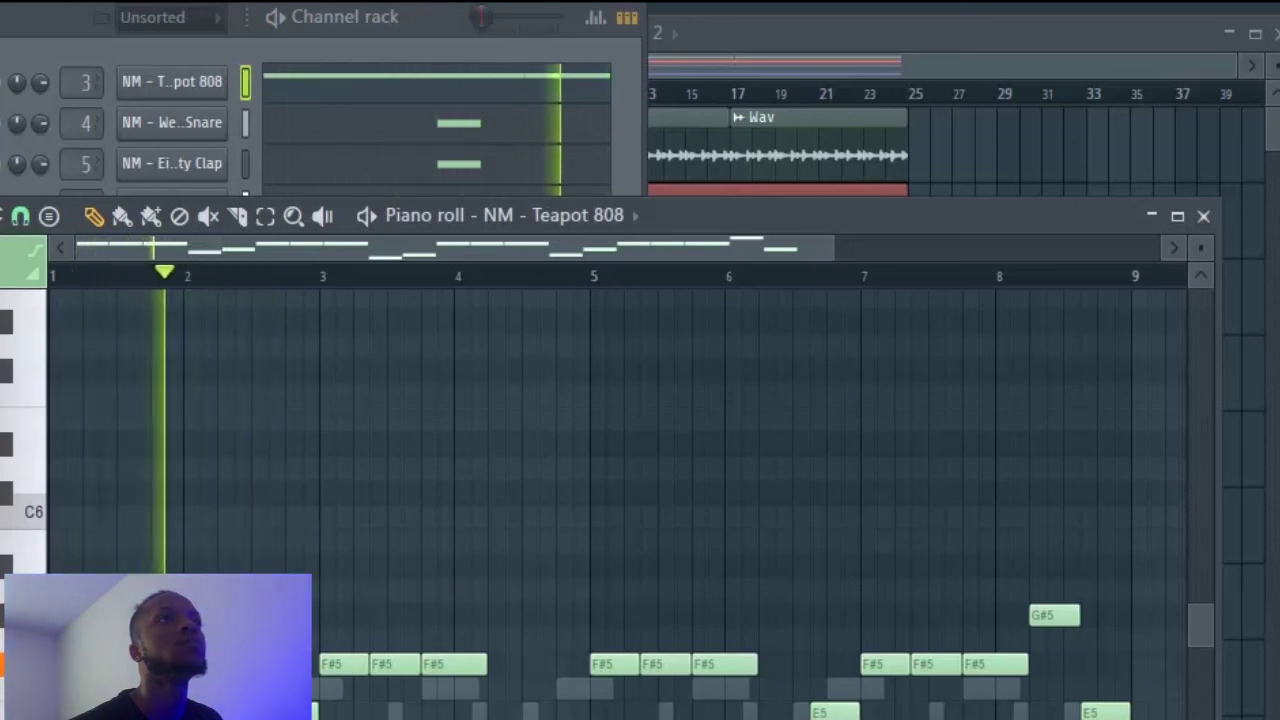
{"action": "key", "text": "space"}
{"action": "key", "text": "space"}
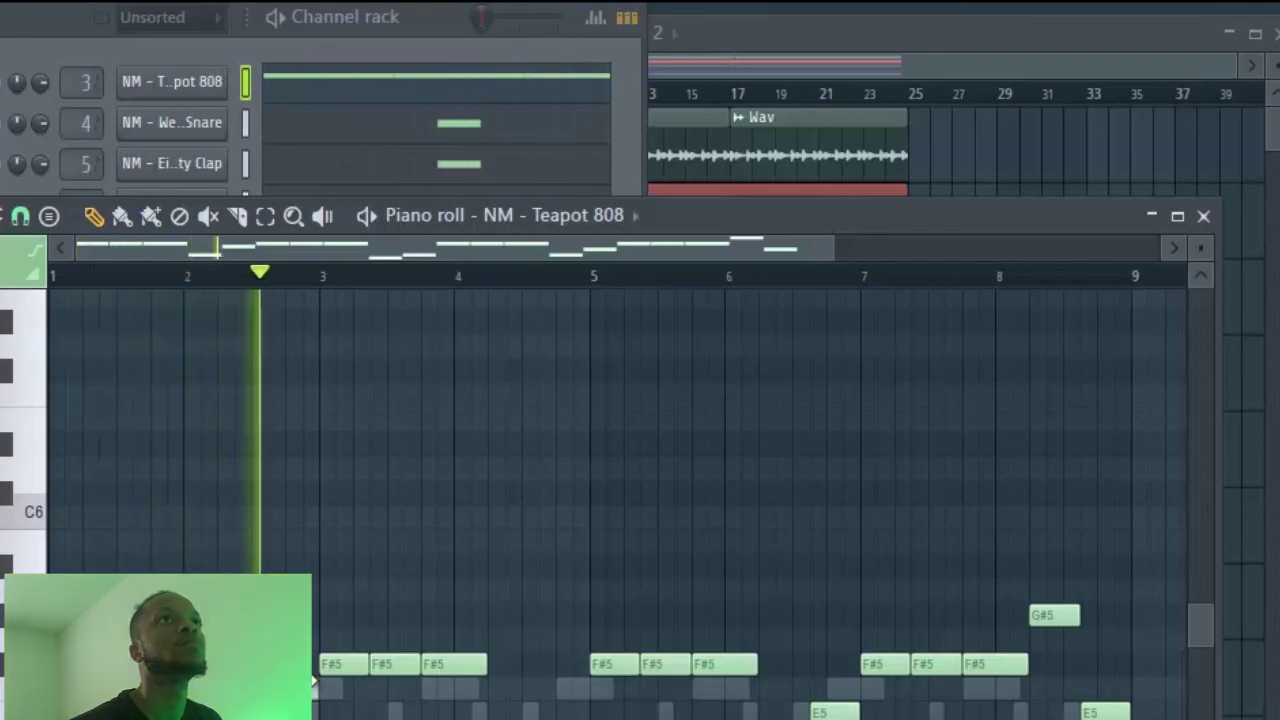
{"action": "key", "text": "space"}
{"action": "key", "text": "space"}
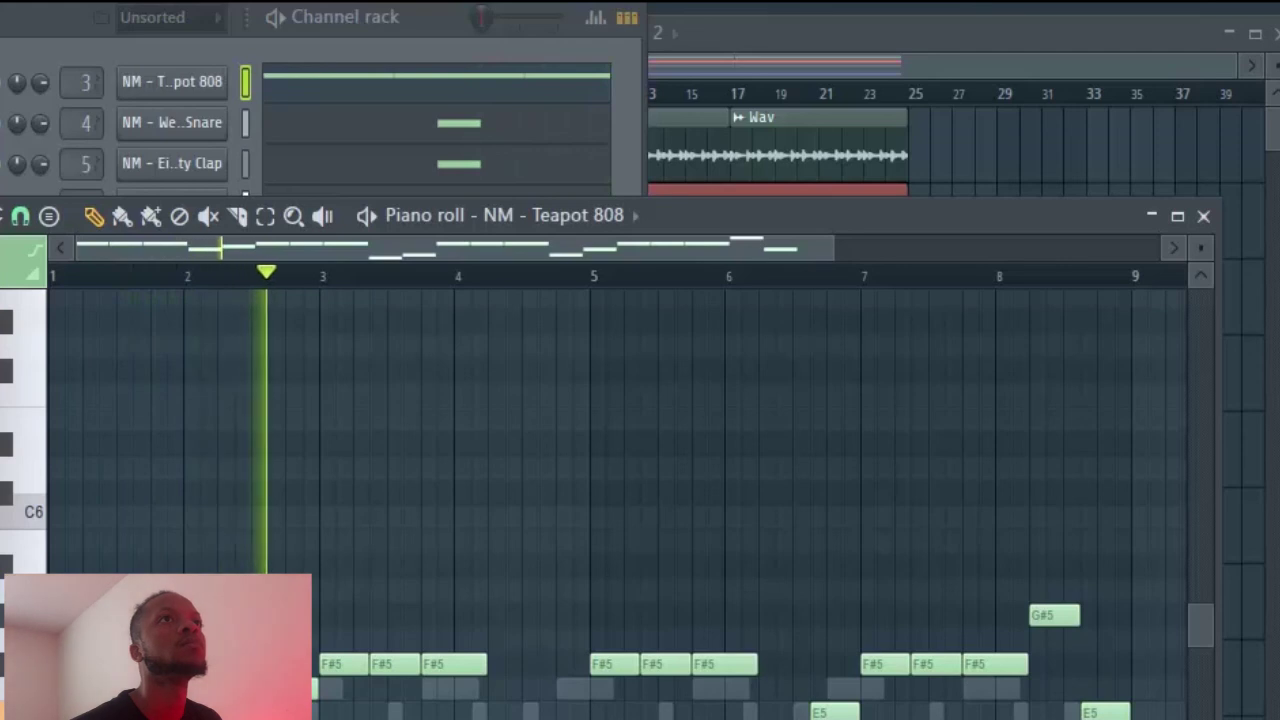
{"action": "key", "text": "space"}
{"action": "key", "text": "space"}
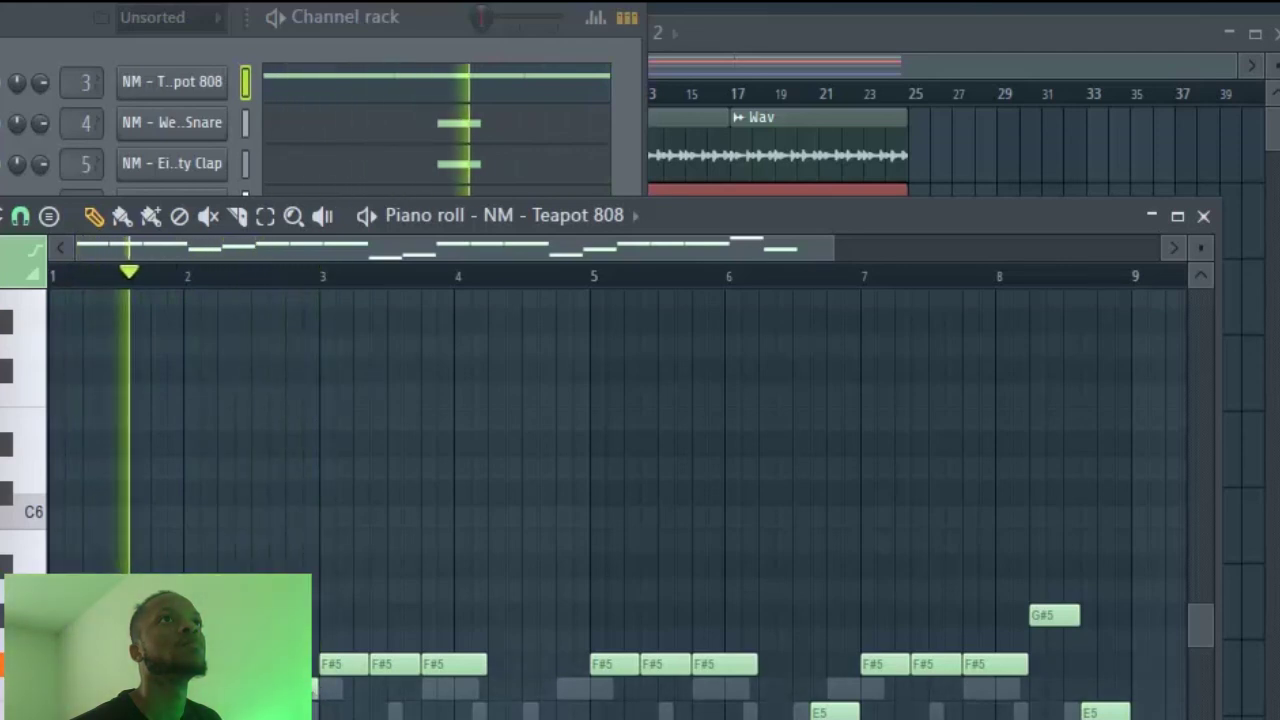
{"action": "key", "text": "space"}
{"action": "key", "text": "space"}
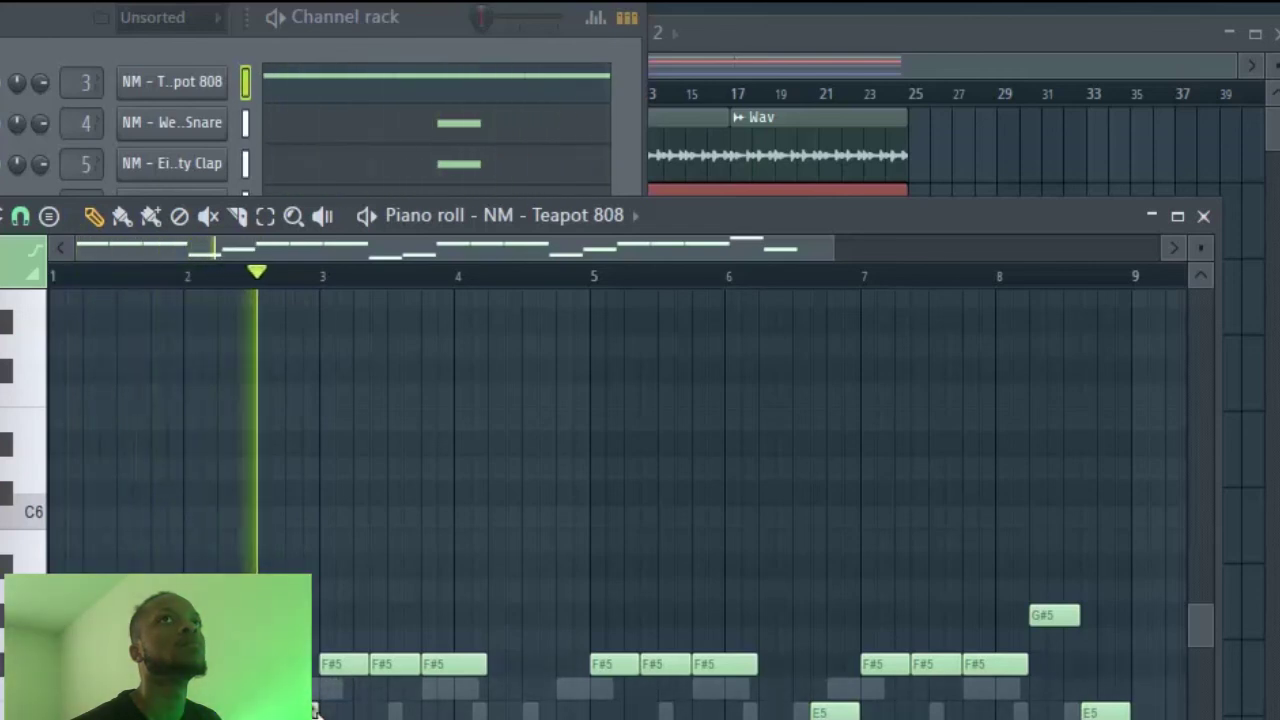
Close the piano roll and channel rack and play the arrangement from about bar 16.
{"action": "left_click", "coordinate": [1205, 217]}
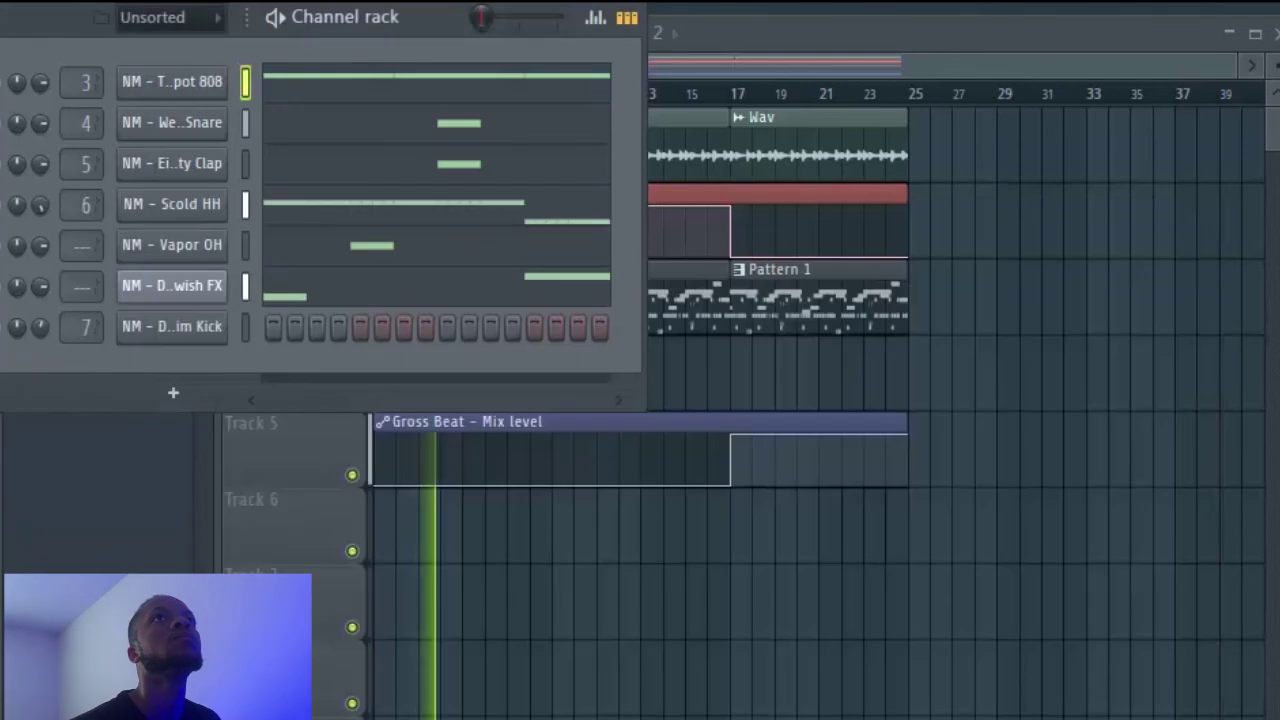
{"action": "key", "text": "F6"}
{"action": "left_click", "coordinate": [708, 92]}
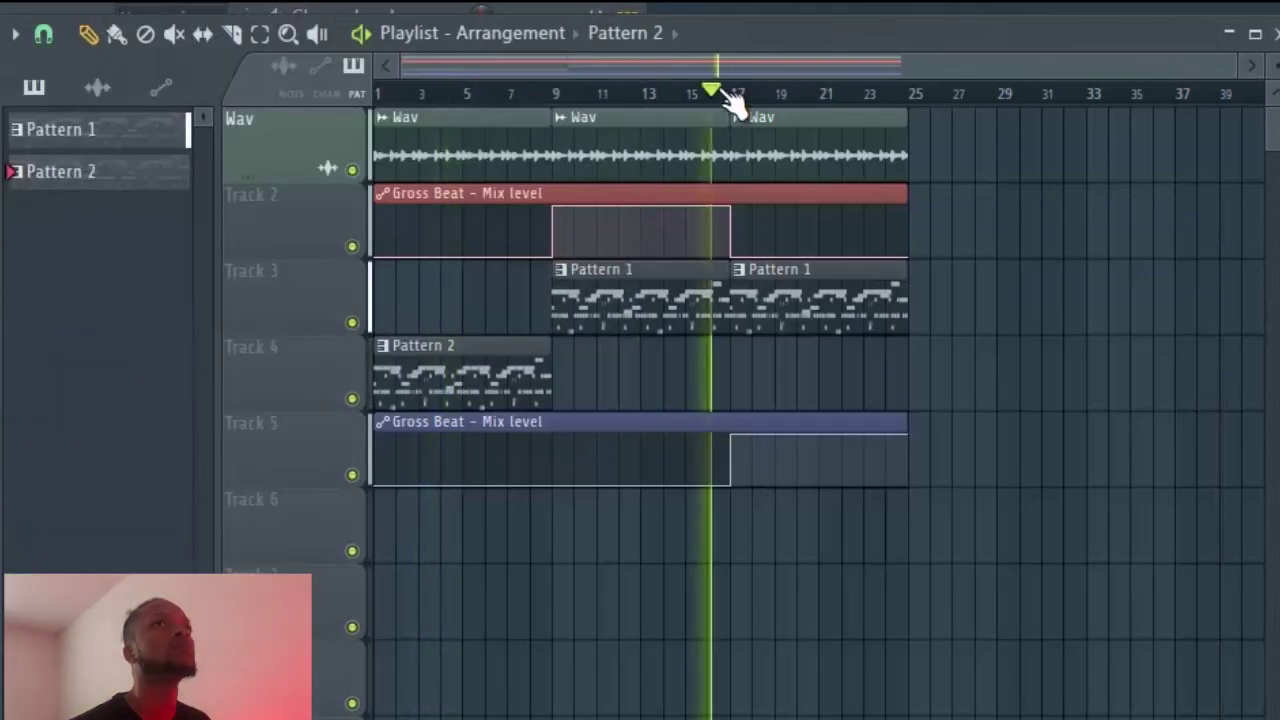